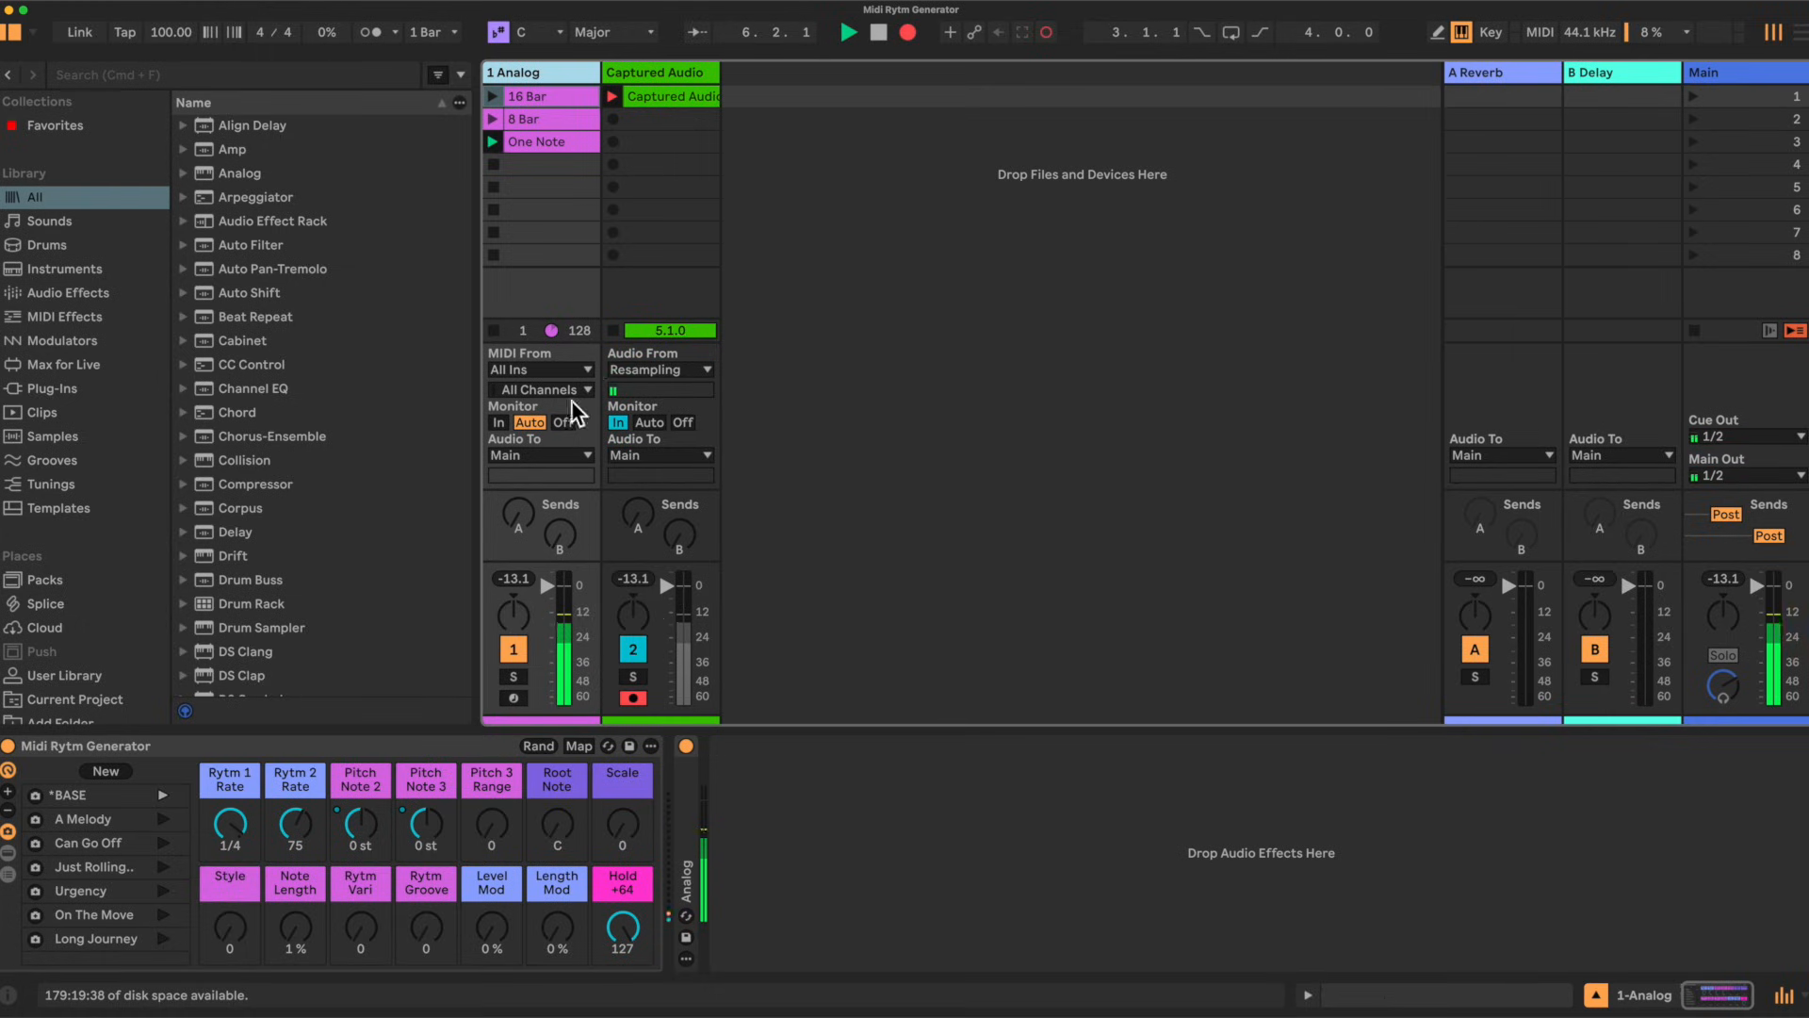
Step: Launch the One Note clip on the 1 Analog track and view its single note in the clip editor
left_click(709, 369)
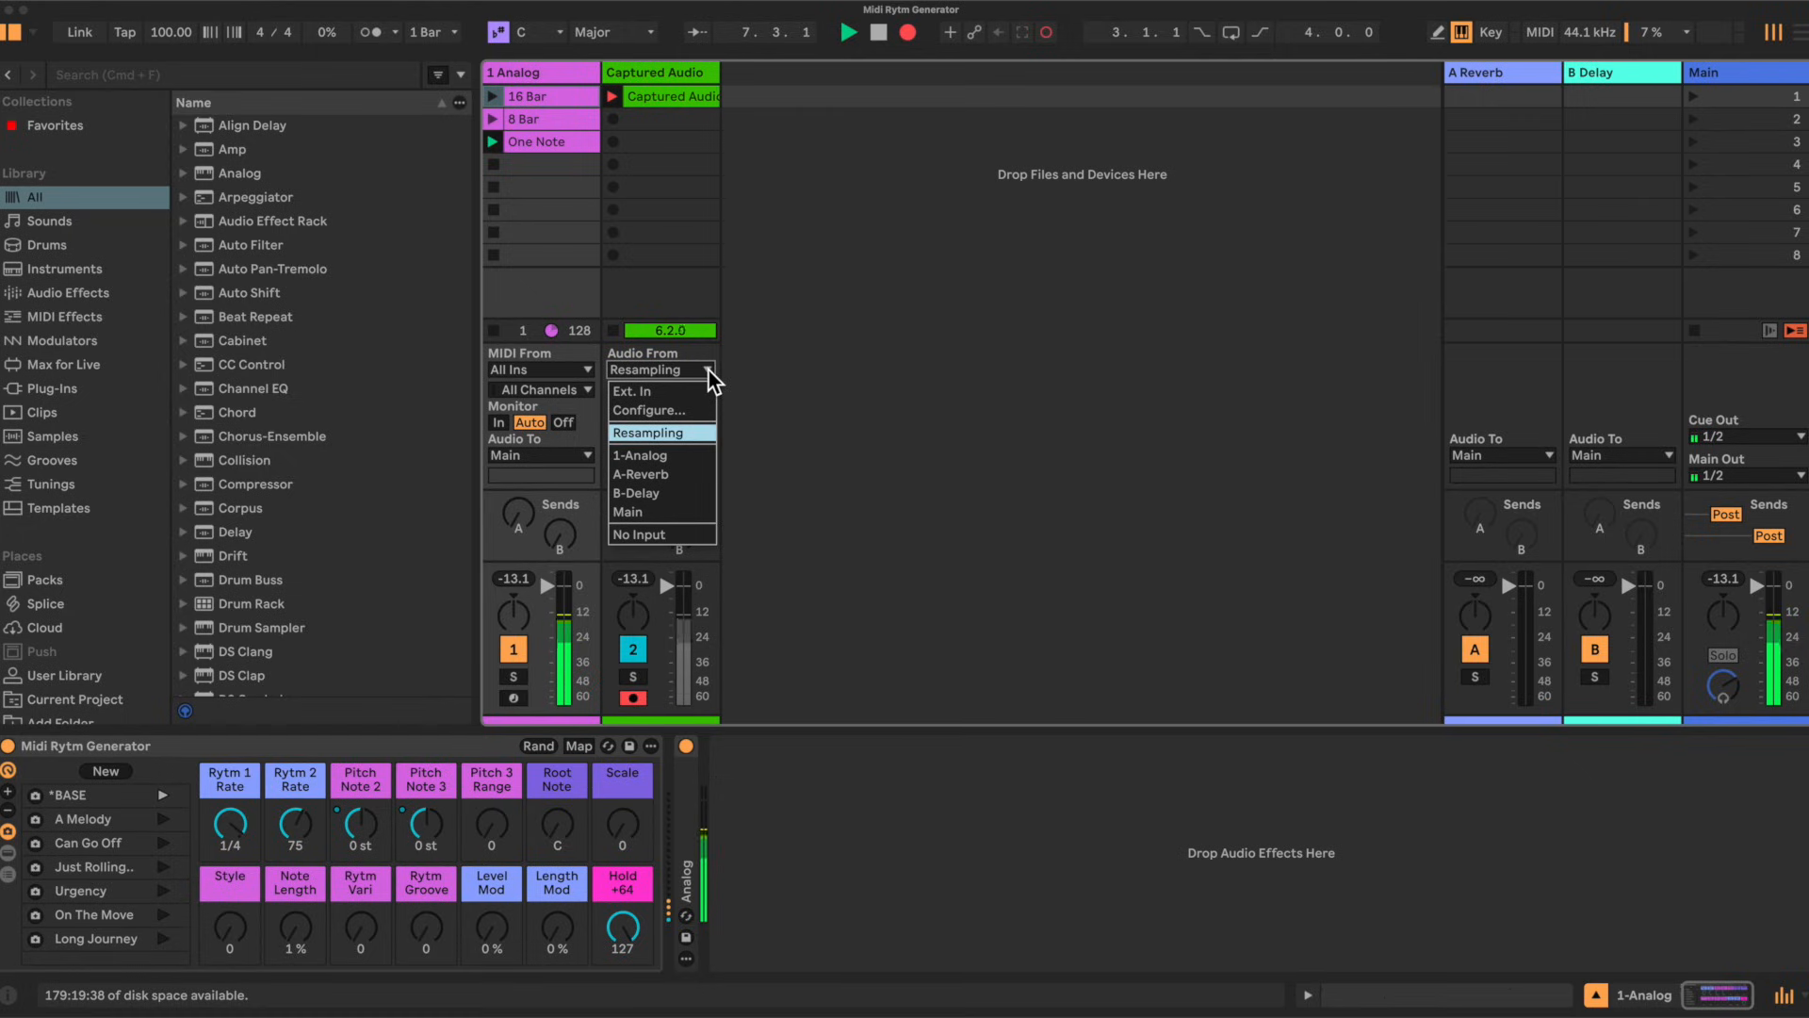
left_click(816, 383)
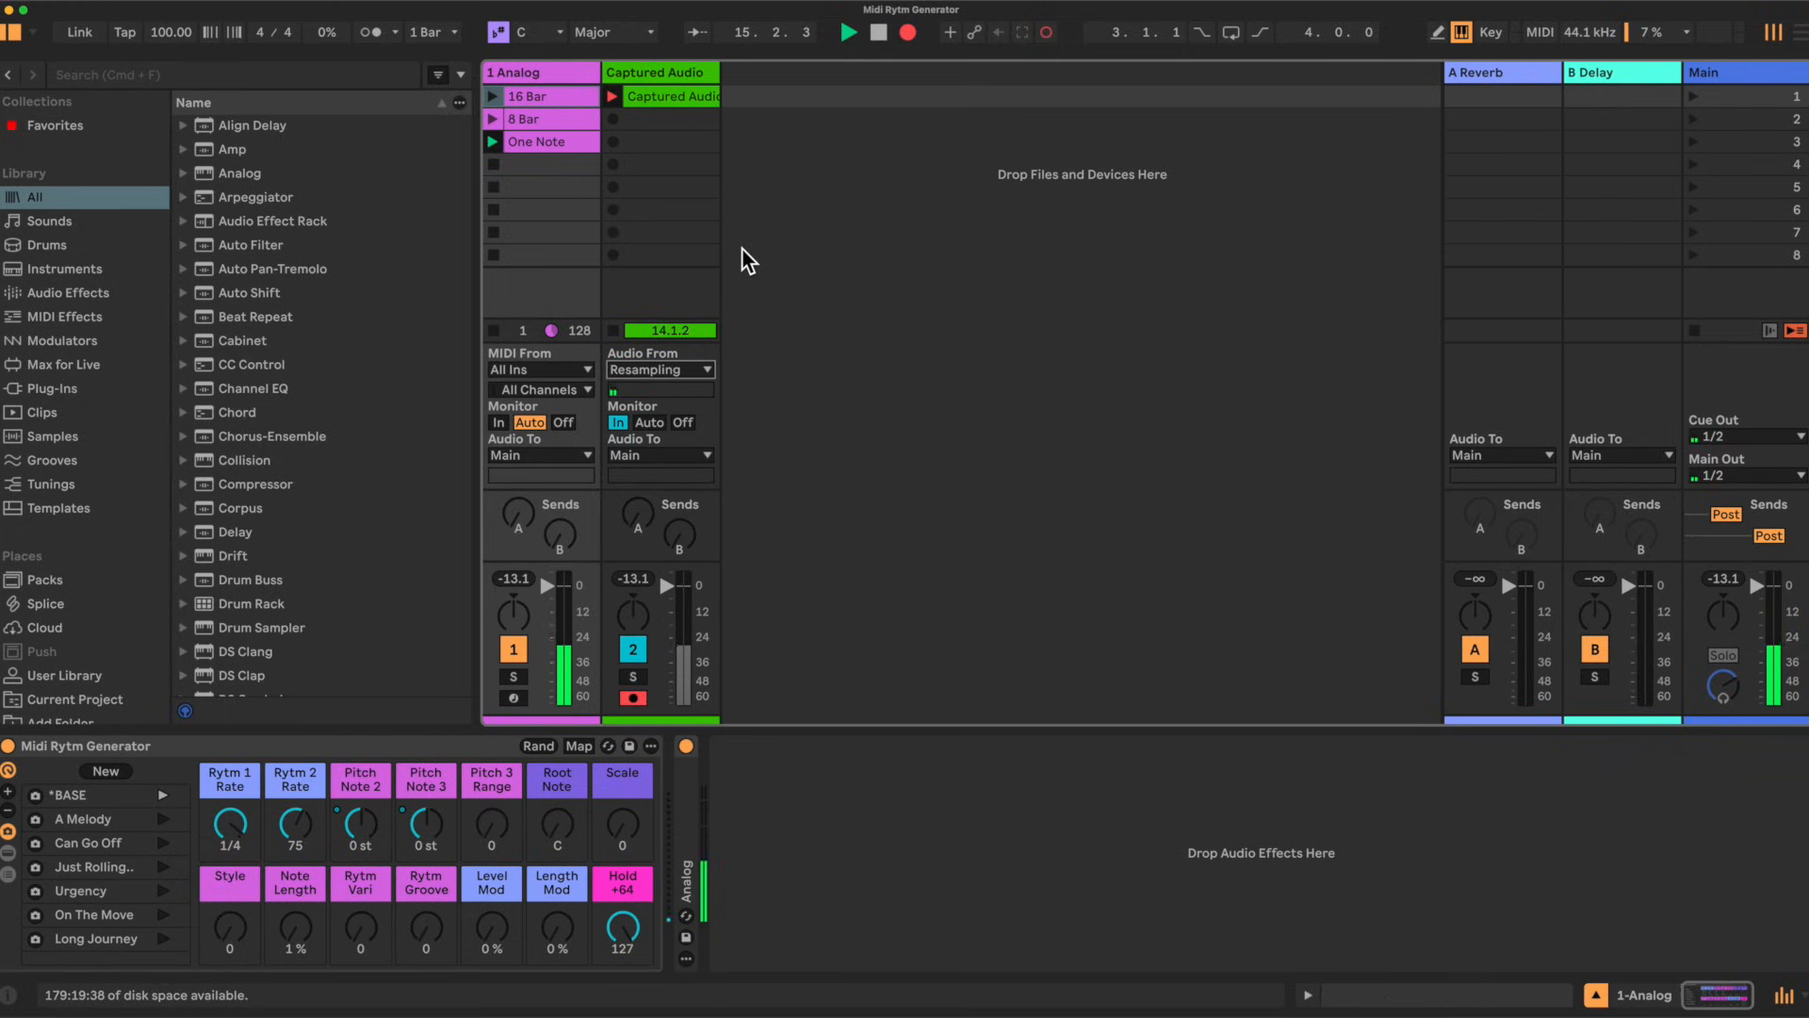
left_click(520, 140)
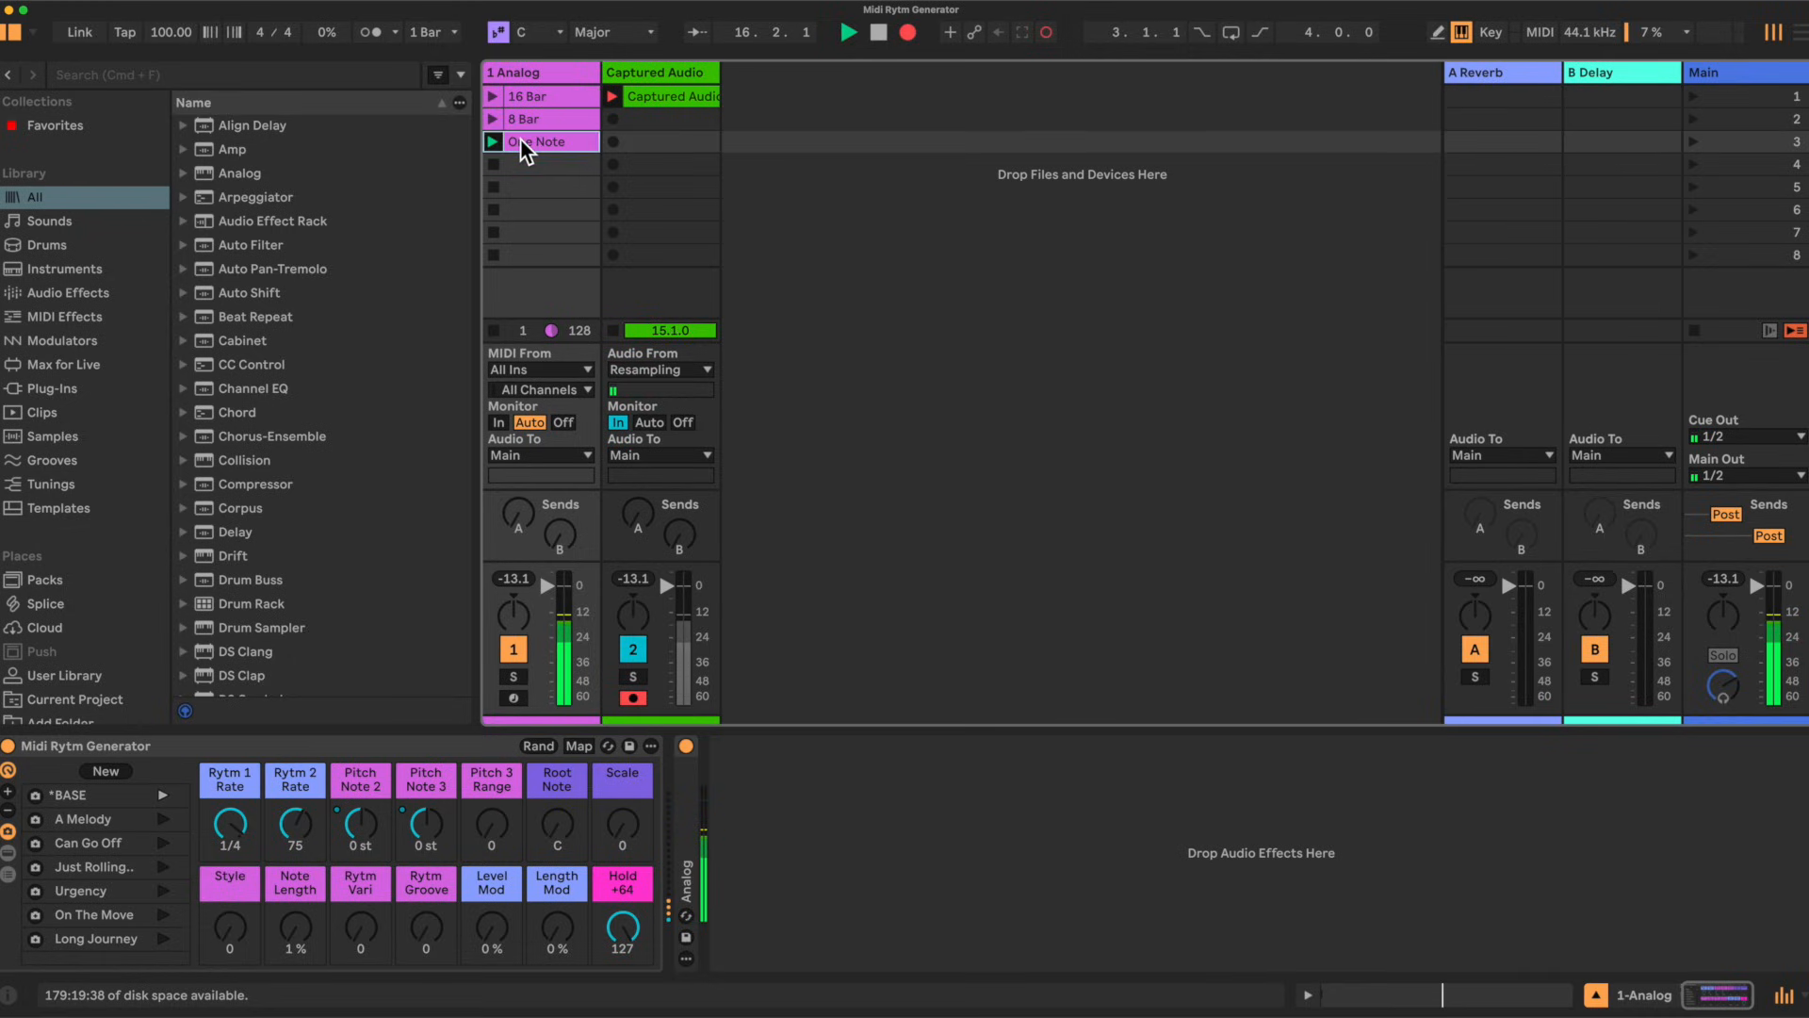
left_click(1309, 995)
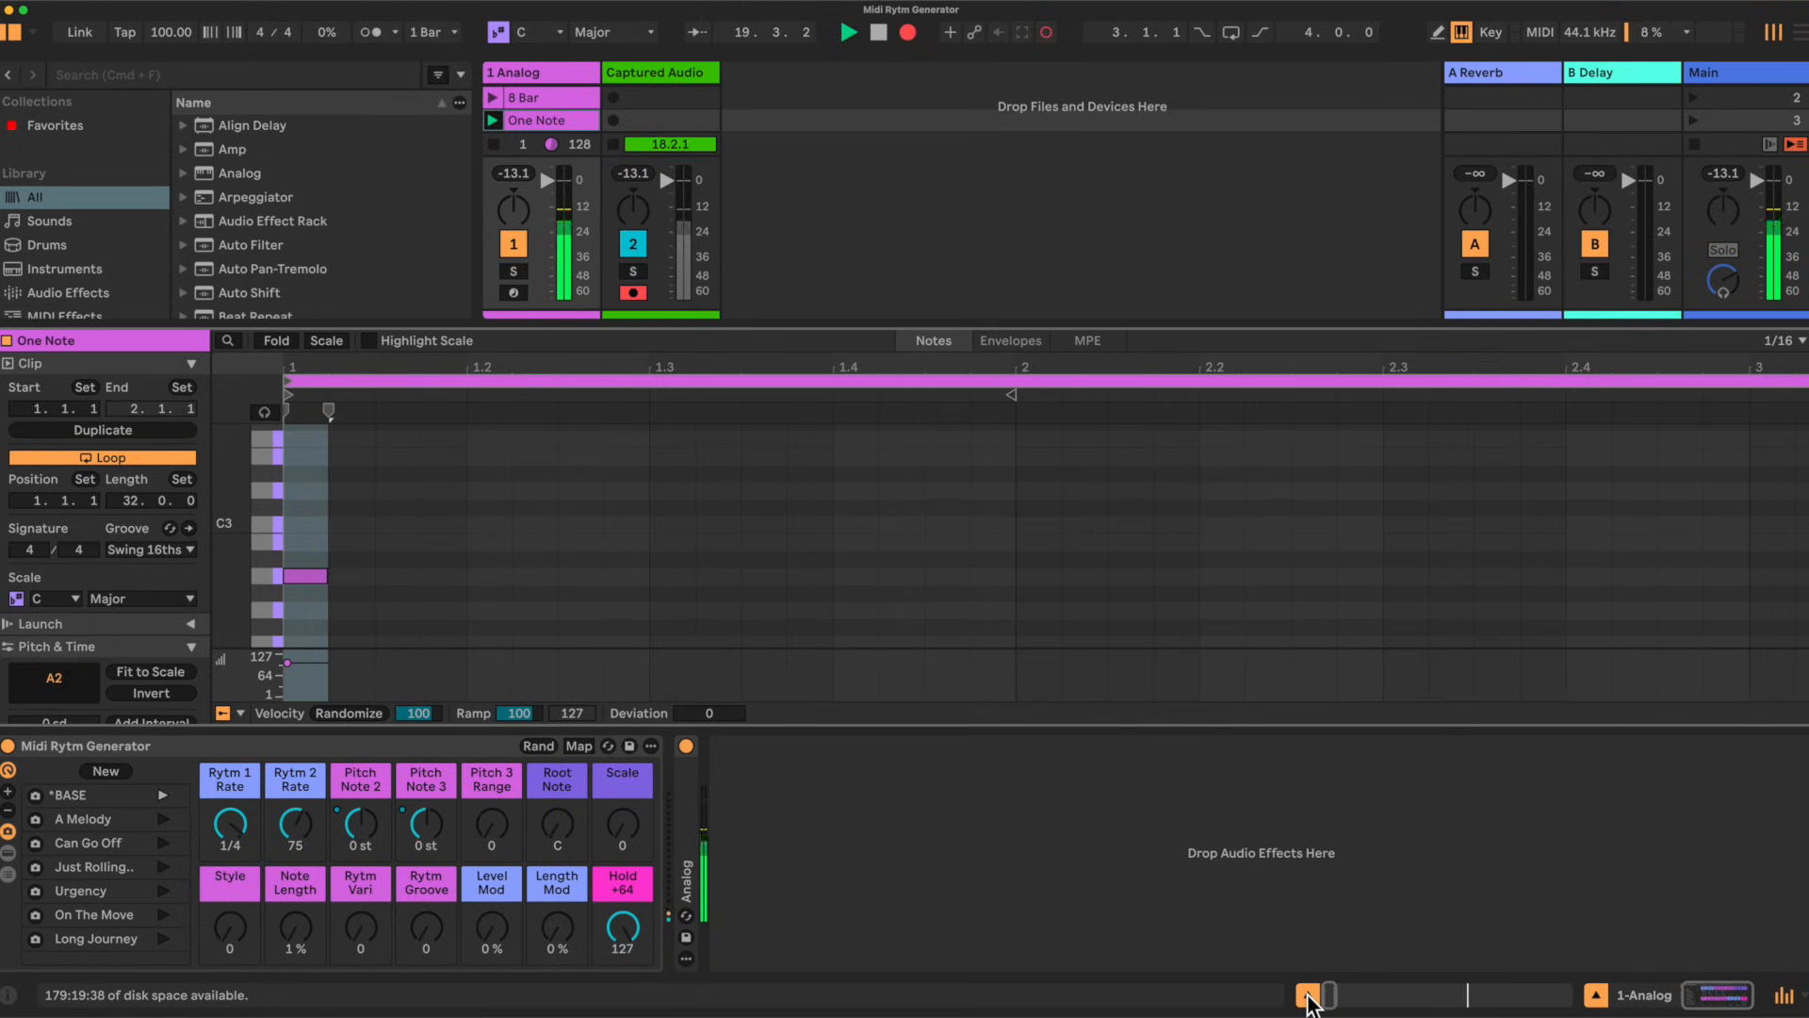
left_click(1308, 995)
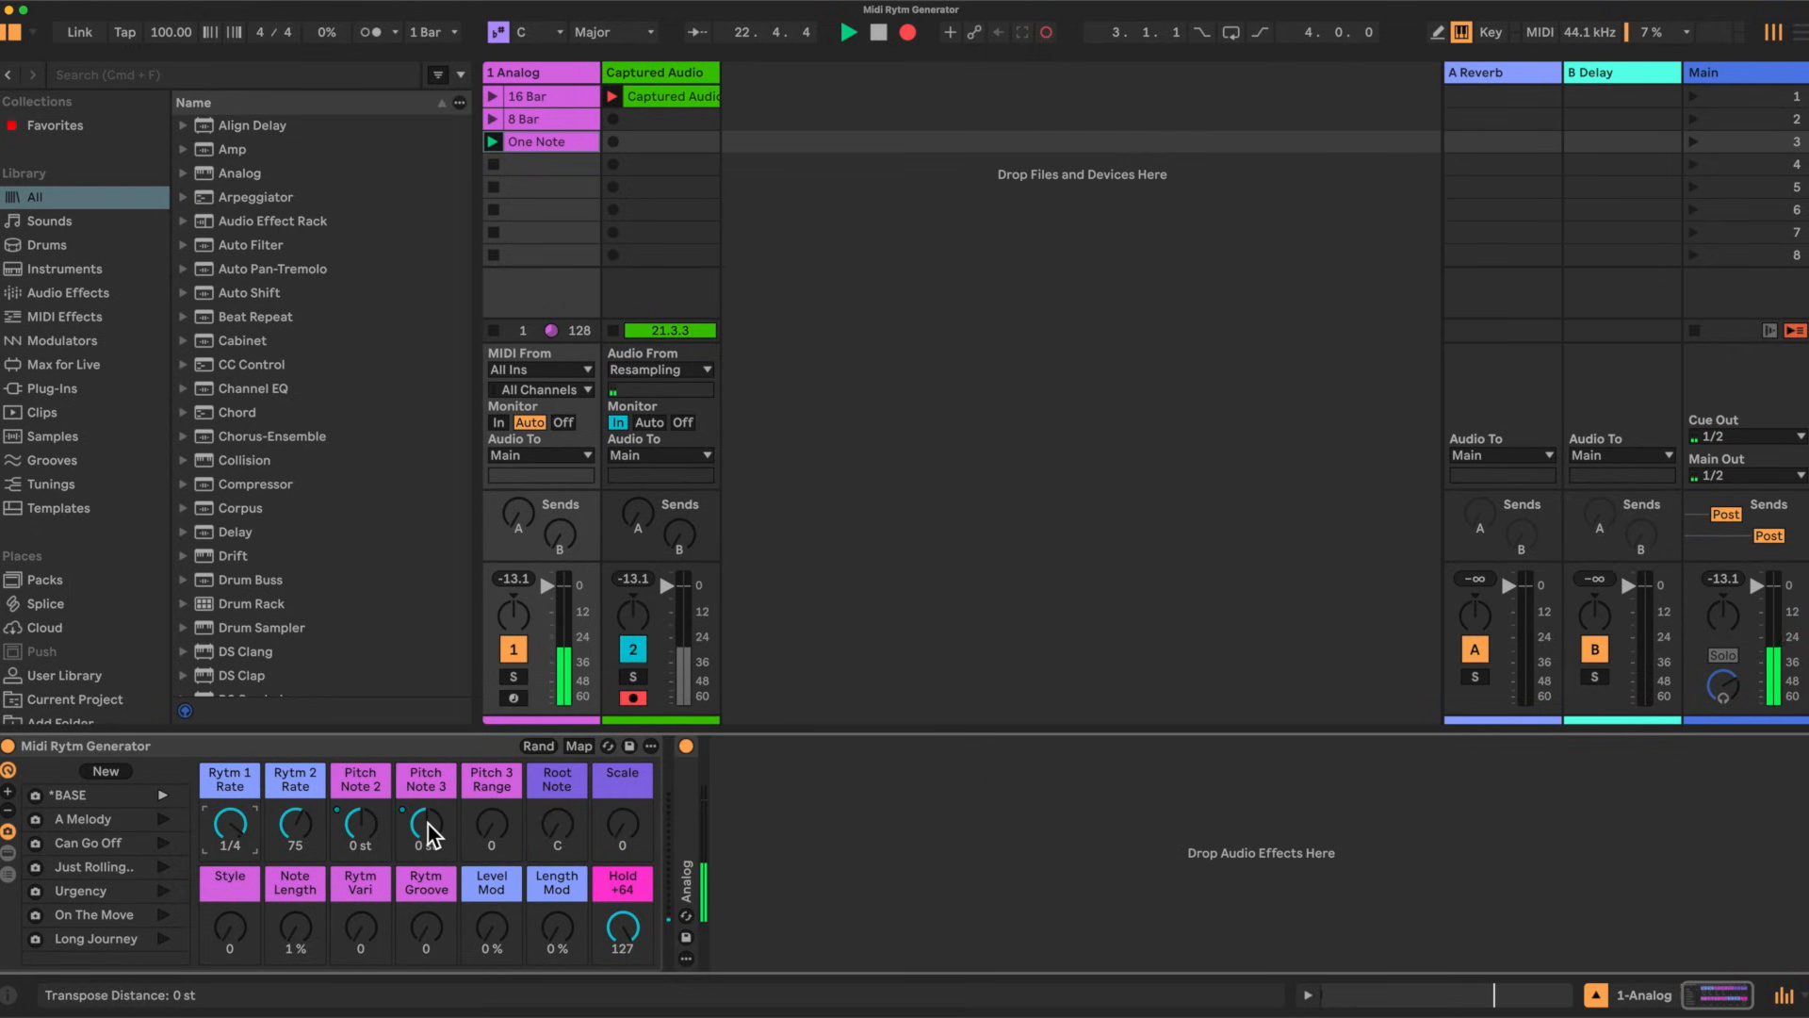
Step: Examine the Analog synth and the devices chained inside the Midi Rytm Generator rack
double_click(687, 856)
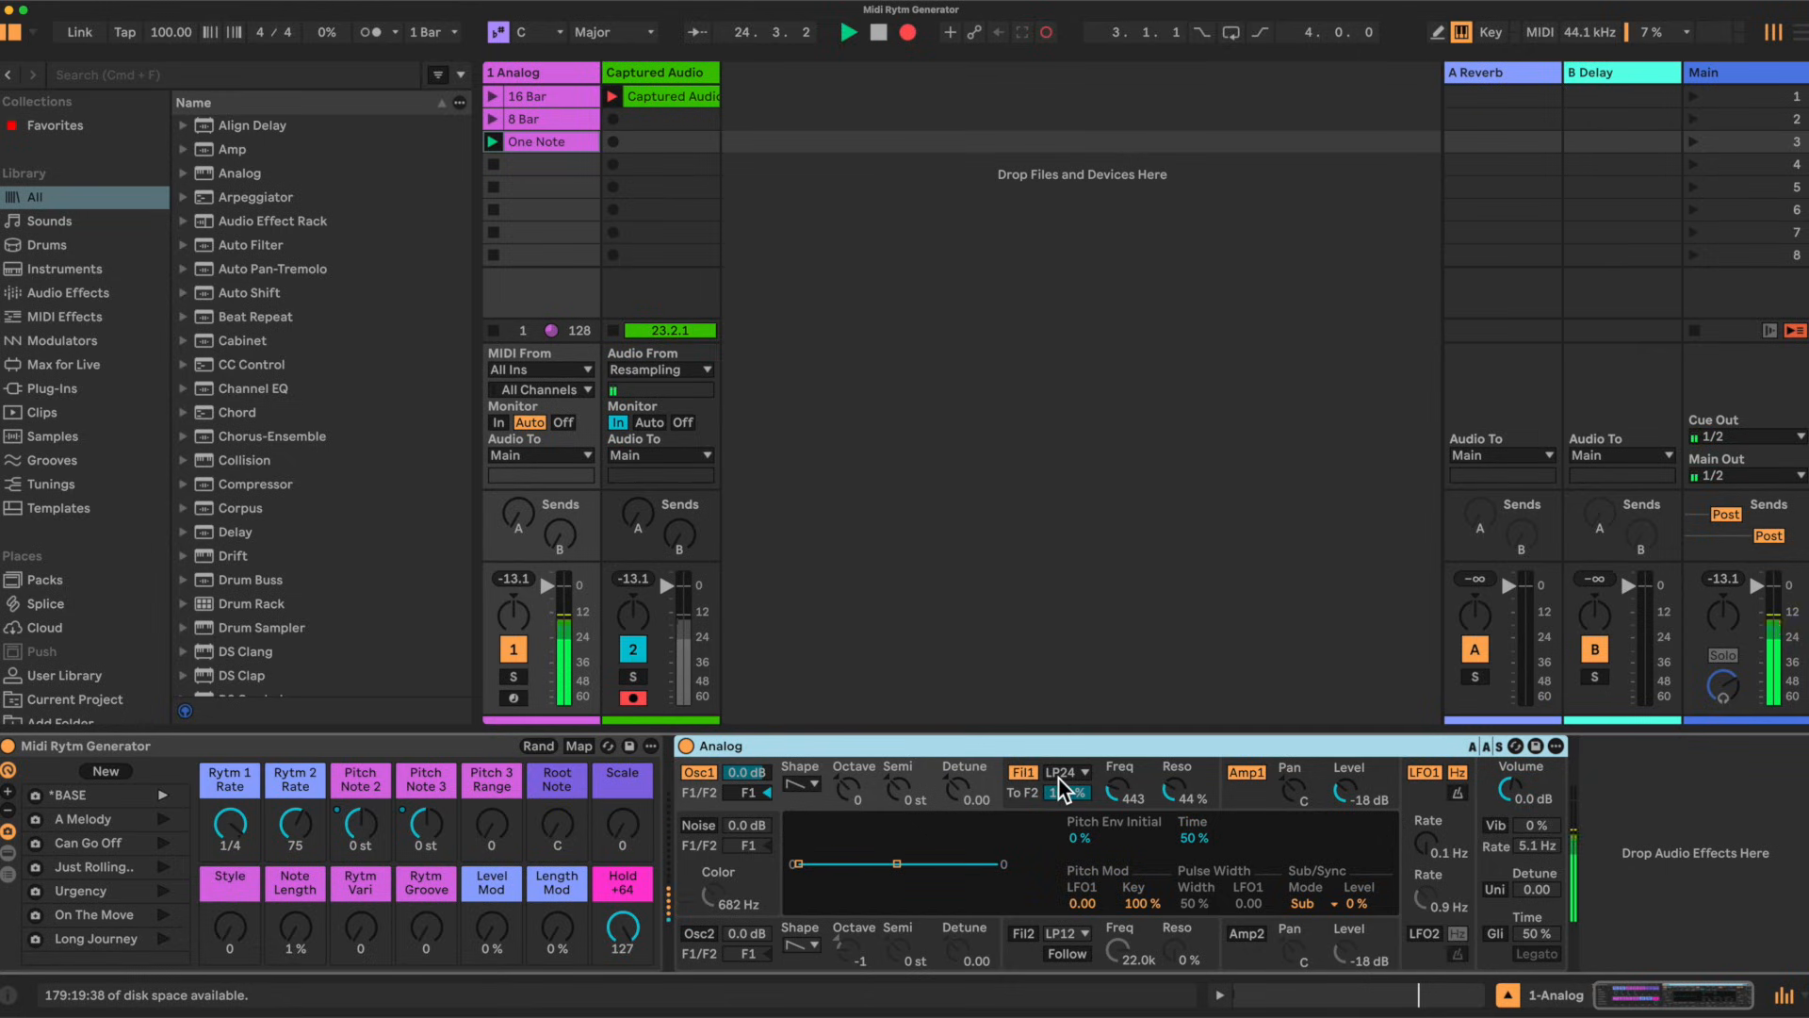
double_click(971, 743)
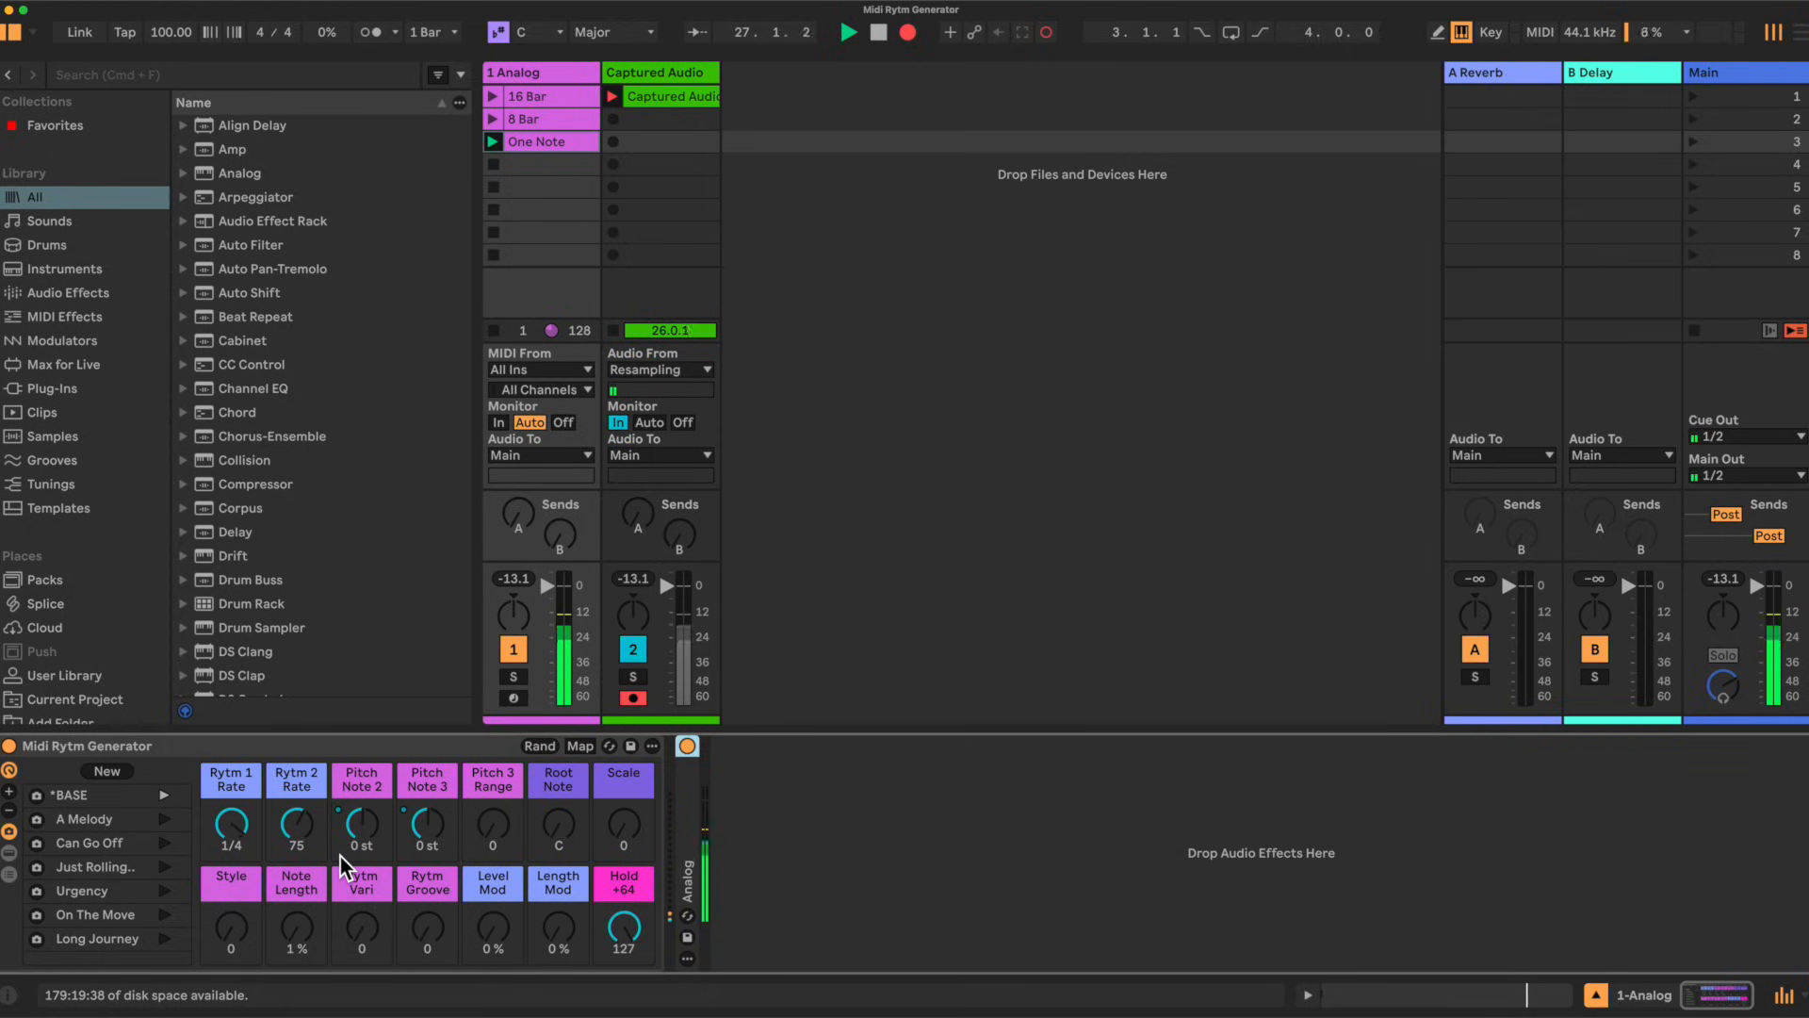
left_click(10, 853)
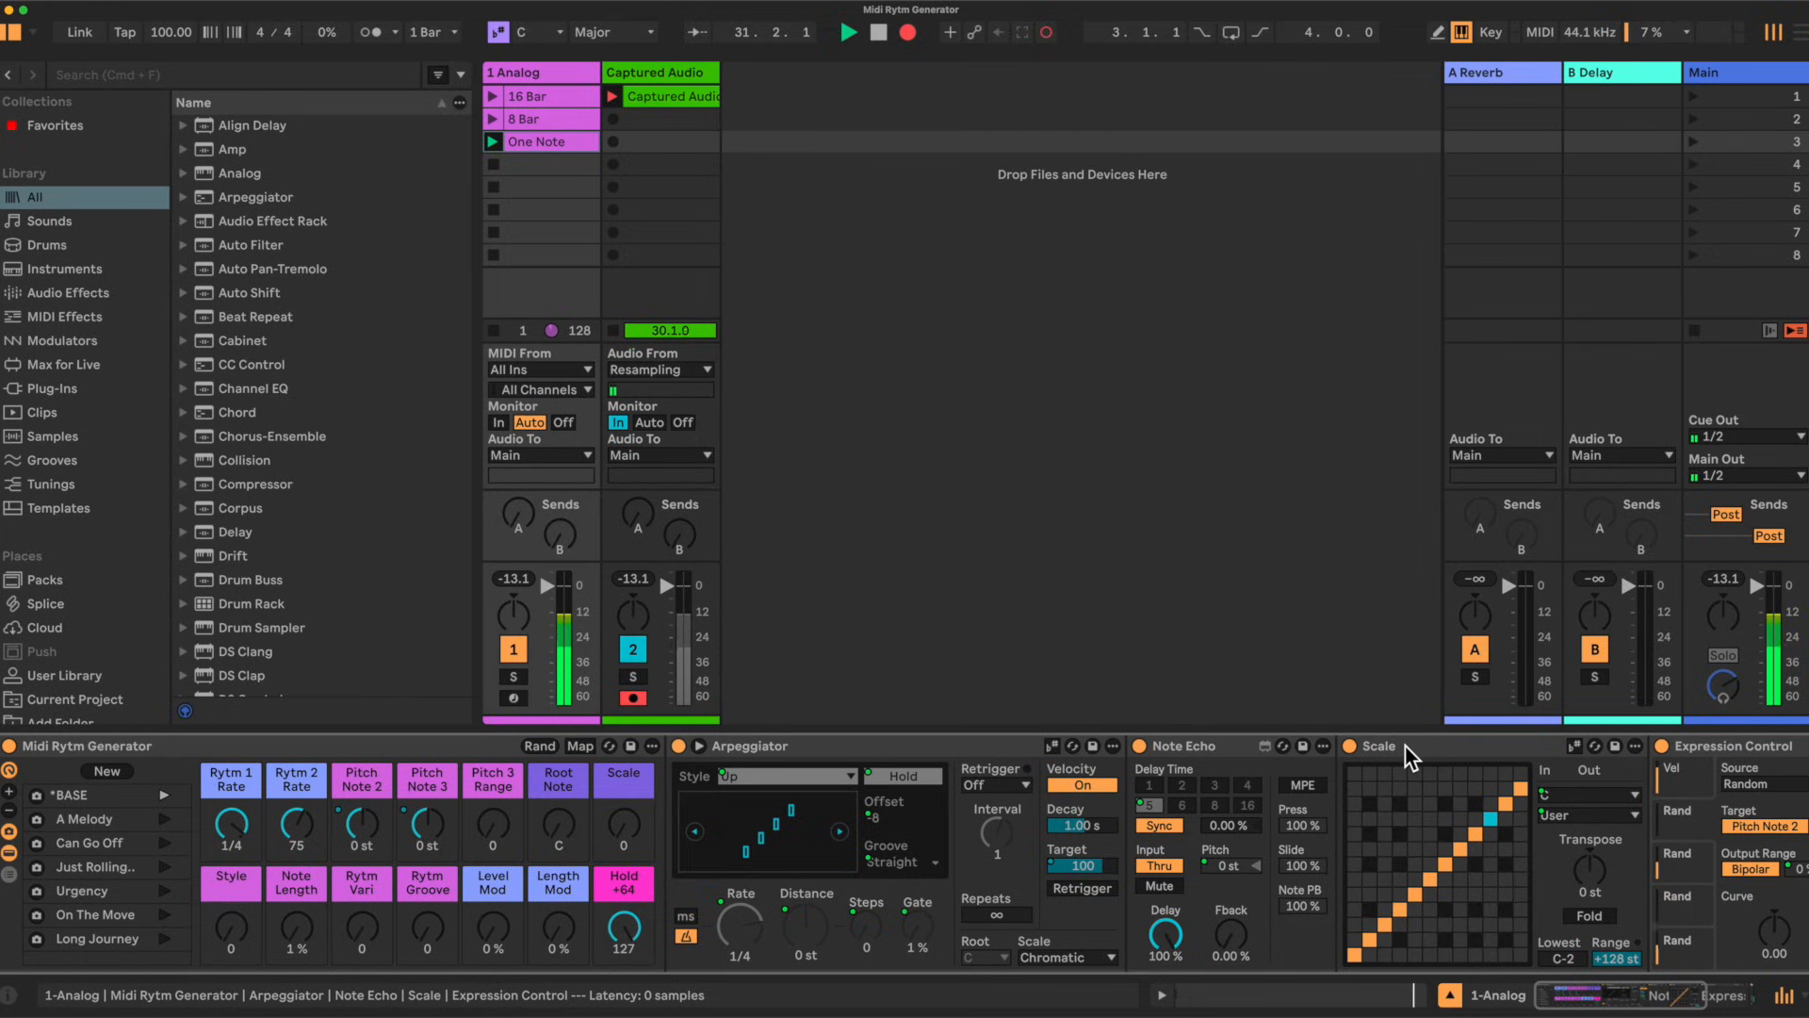
scroll(1425, 754, "right", 2)
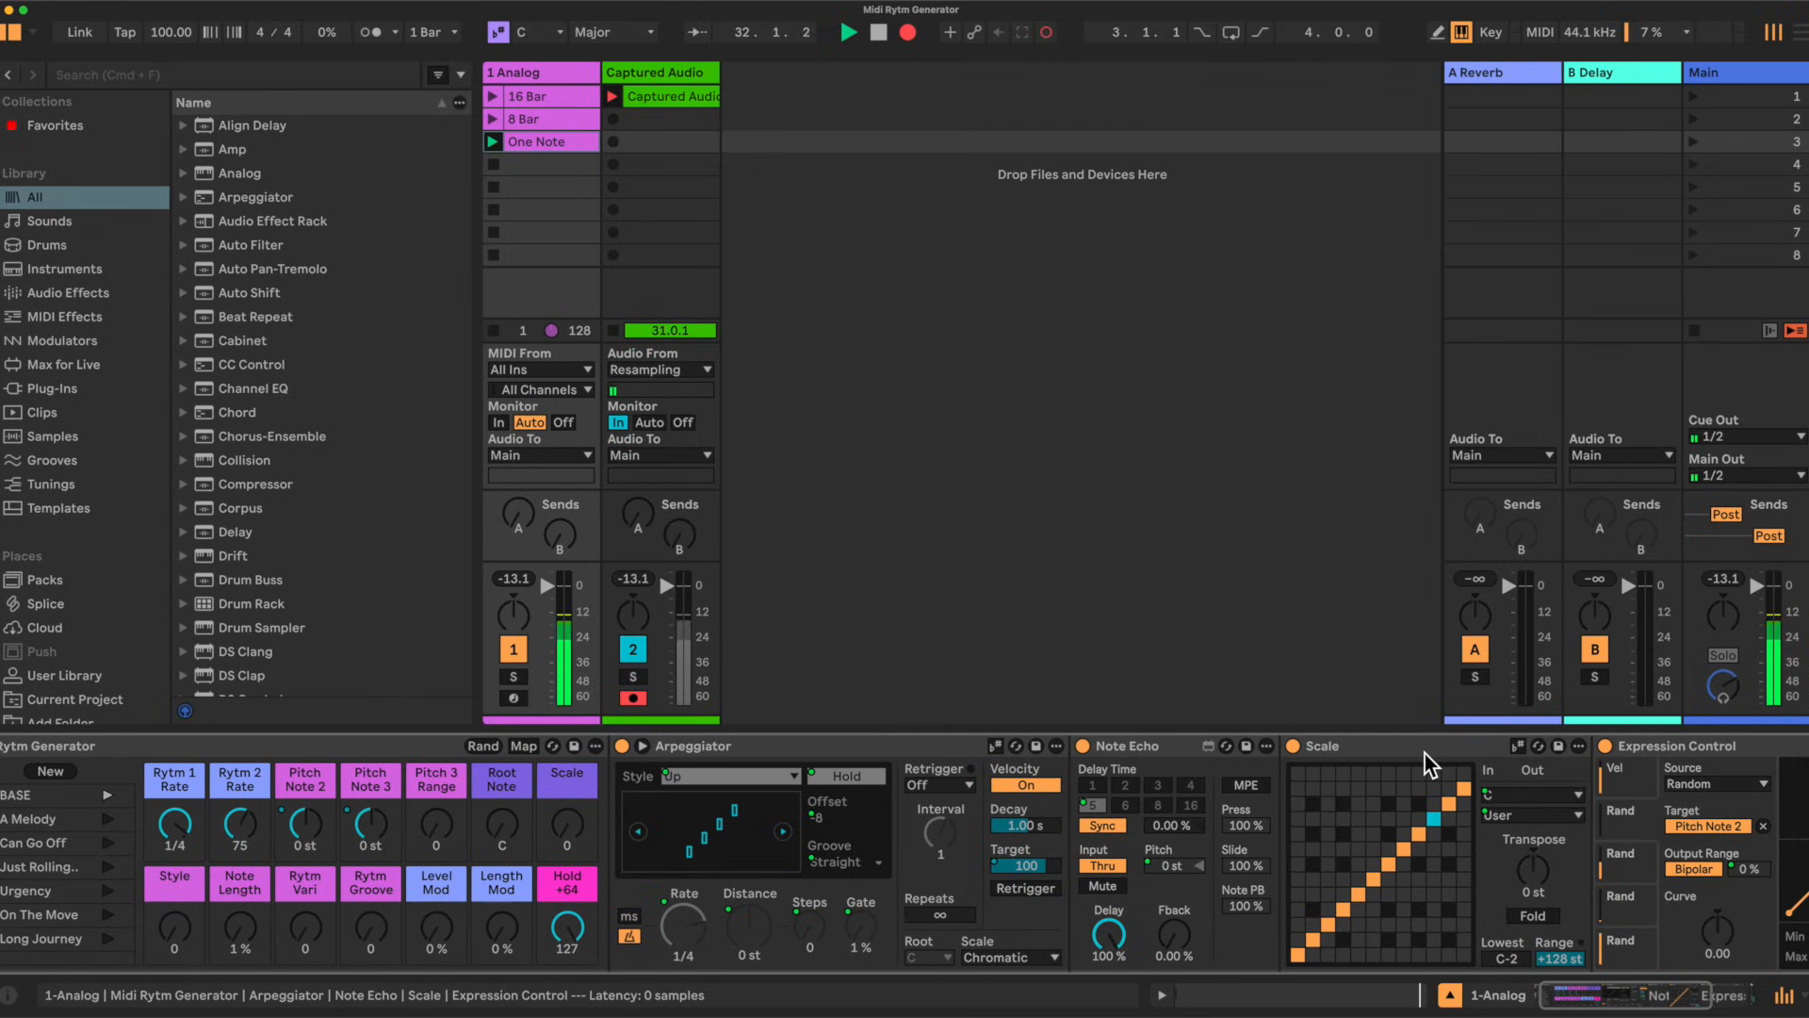
scroll(1445, 796, "right", 8)
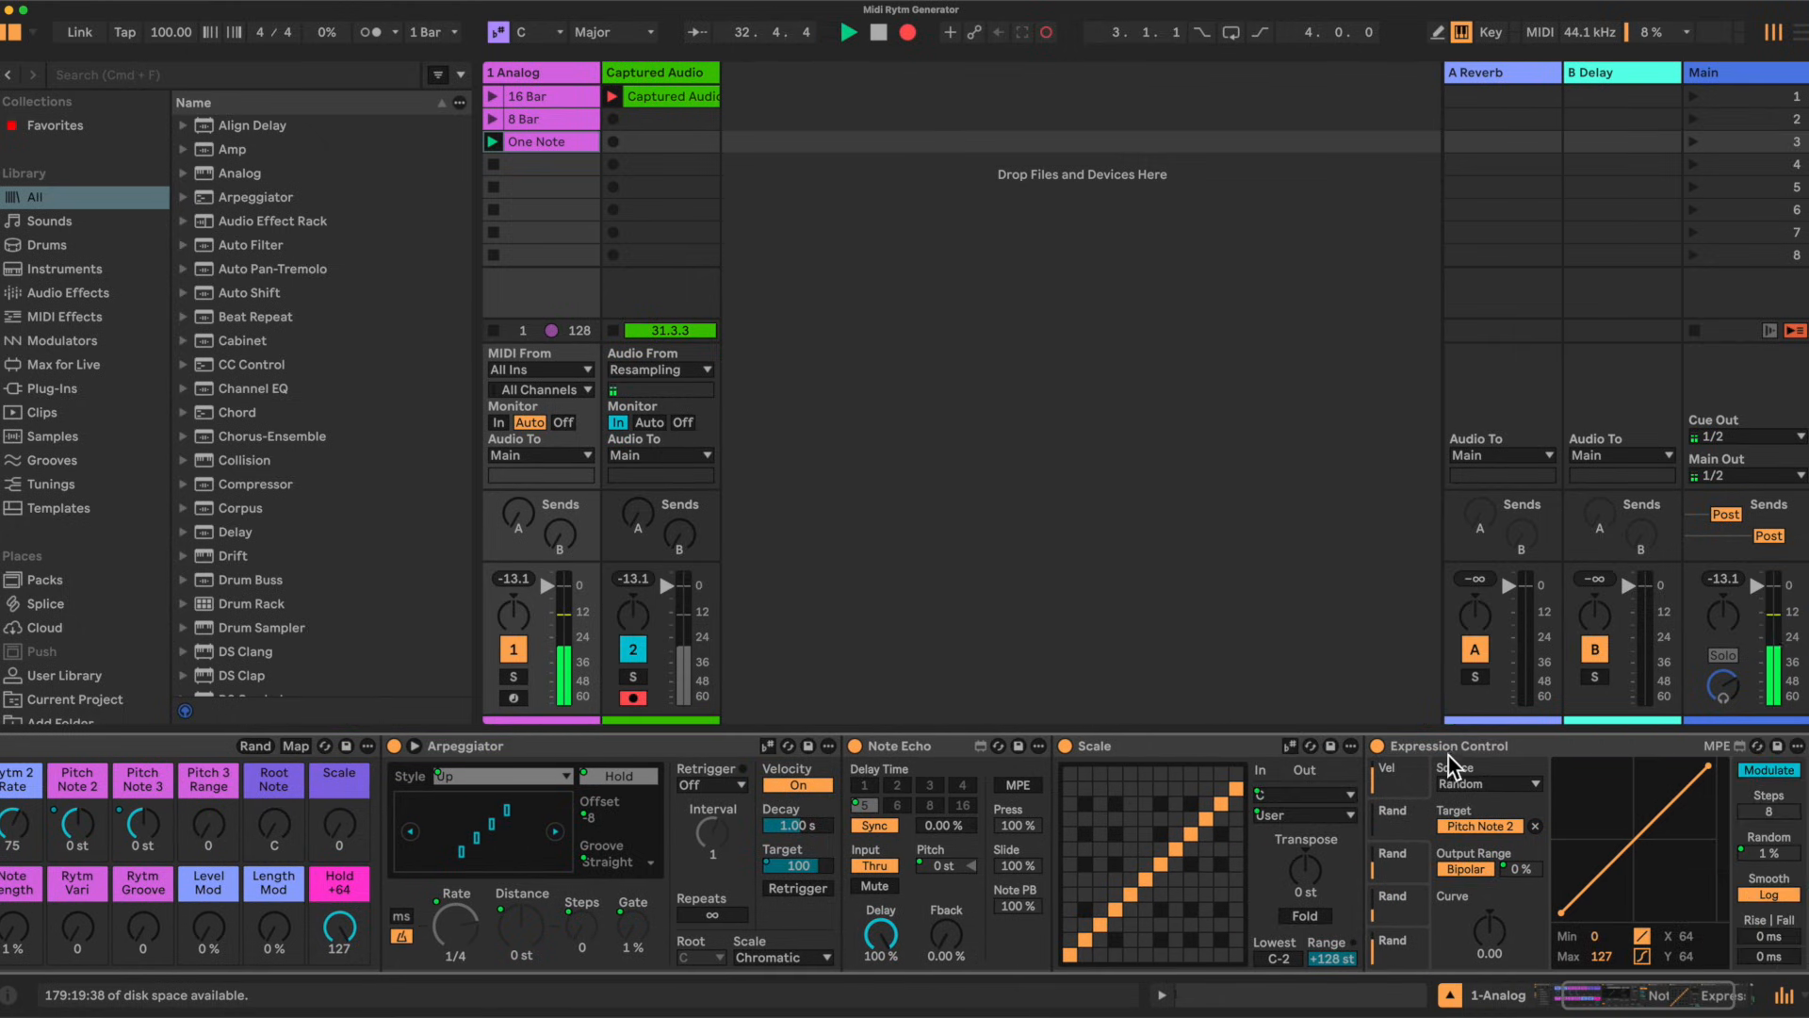
scroll(1508, 749, "right", 5)
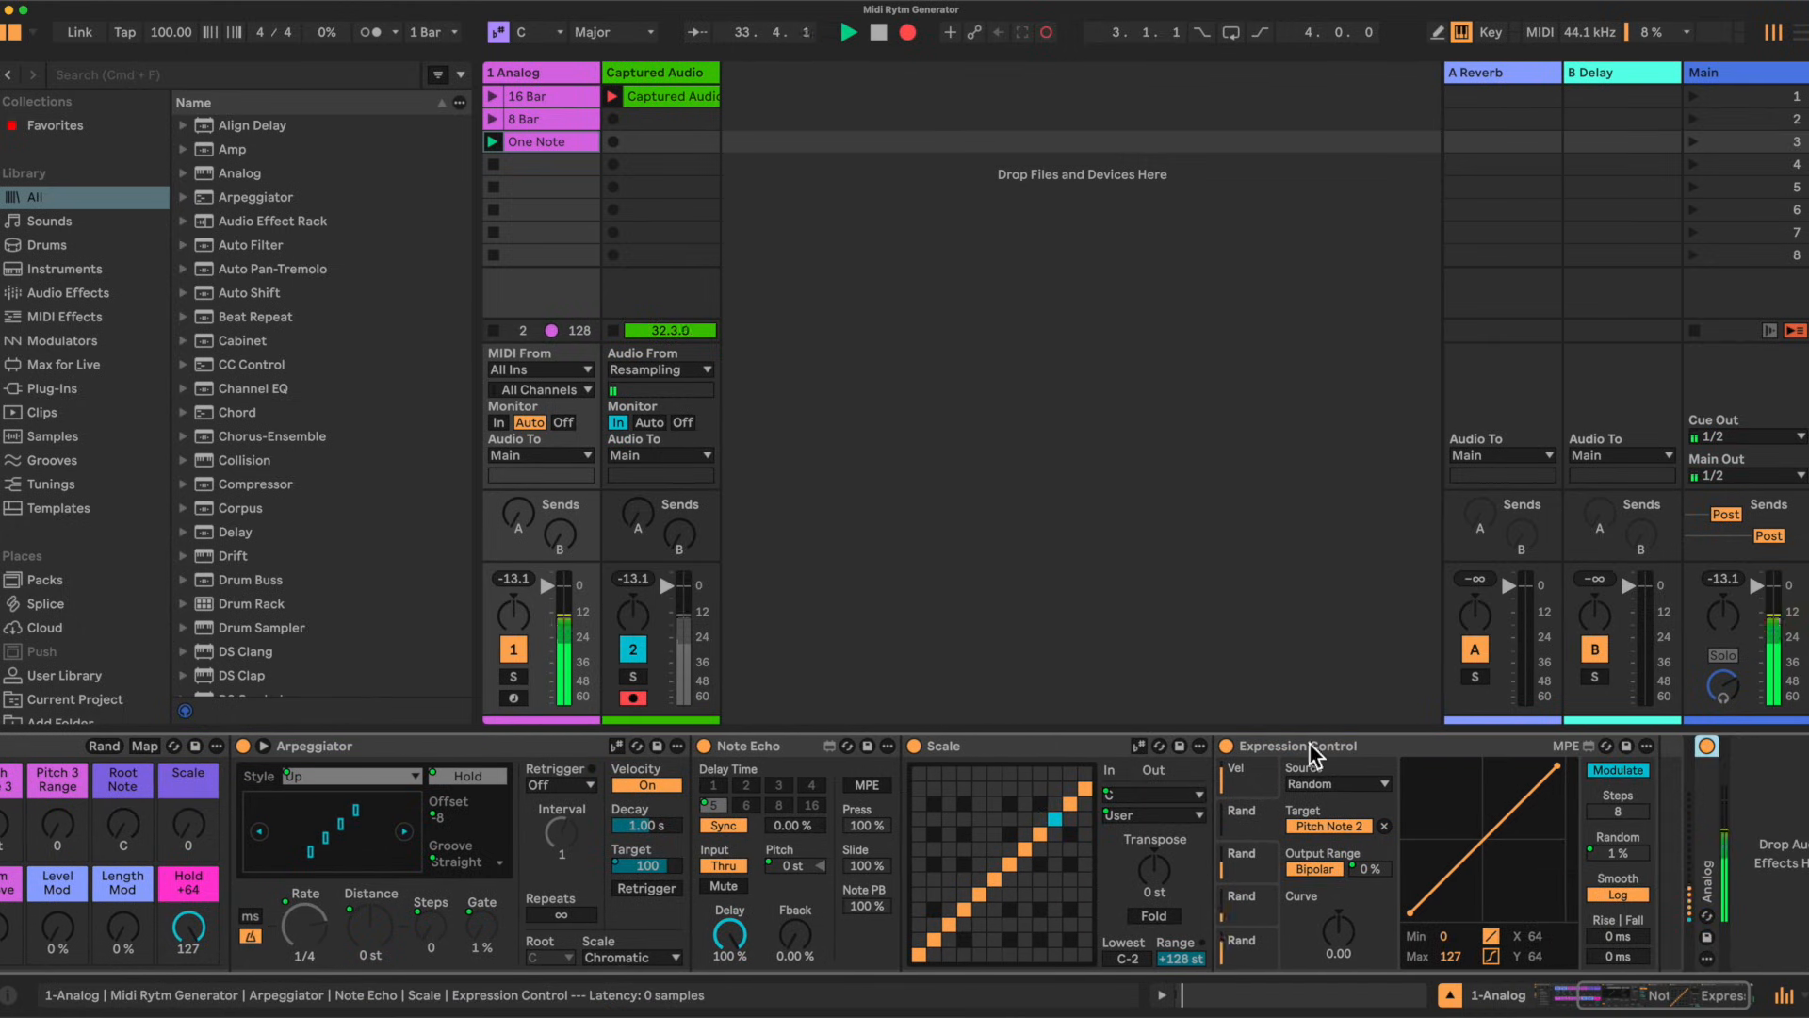
Step: Check which parameter each random lane of the Expression Control device targets
left_click(1257, 944)
left_click(1263, 901)
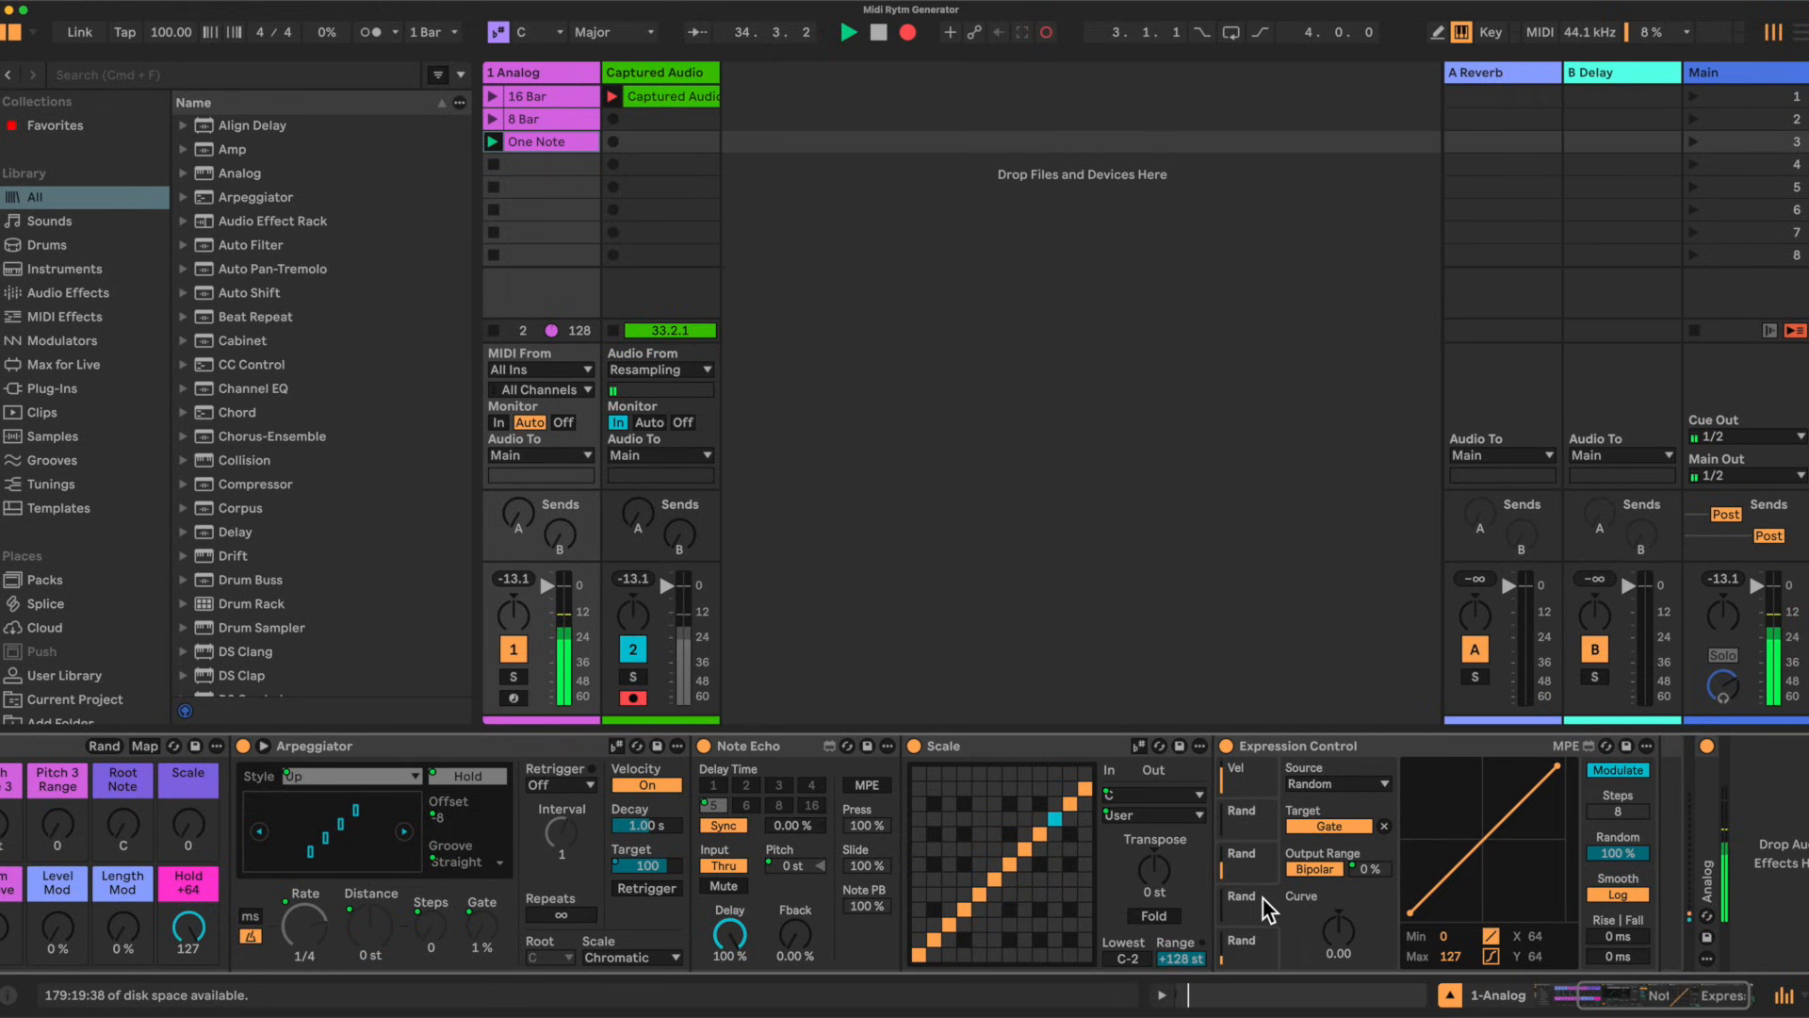
left_click(1261, 858)
left_click(1257, 822)
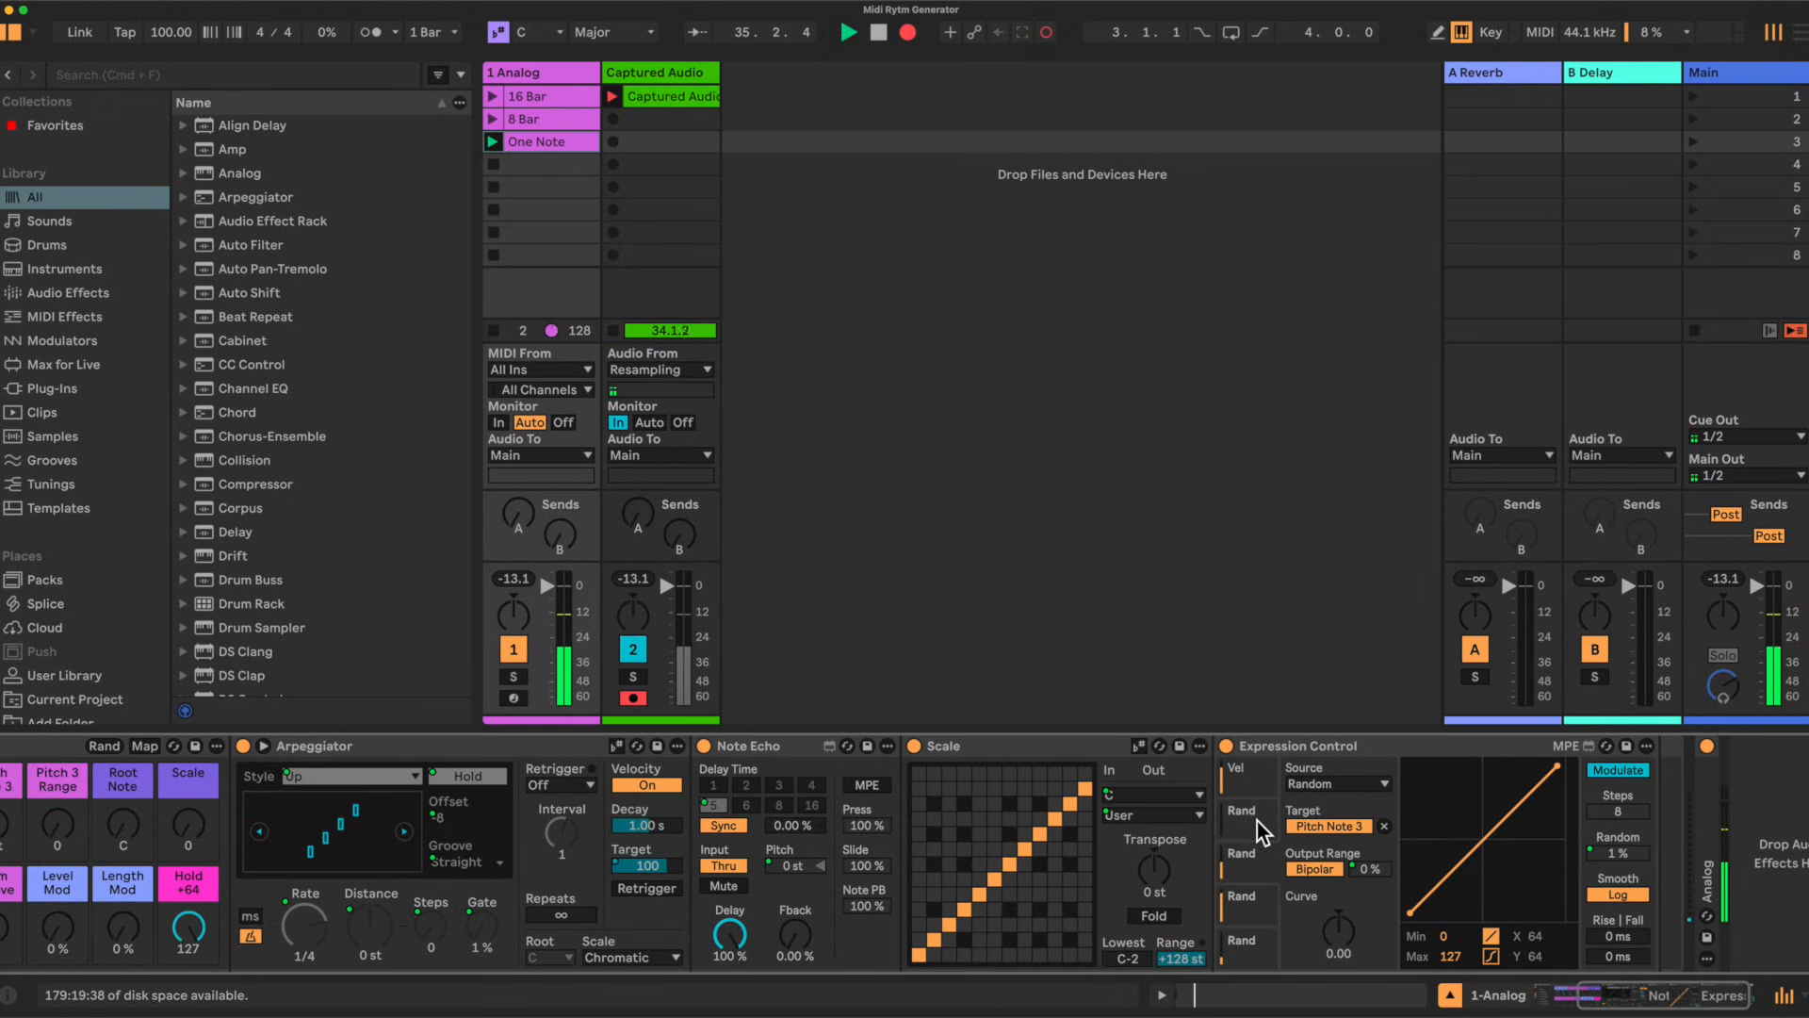
Step: Try different Rytm 1 Rate and Rytm 2 Rate macro settings while the clip plays
scroll(1263, 839, "left", 14)
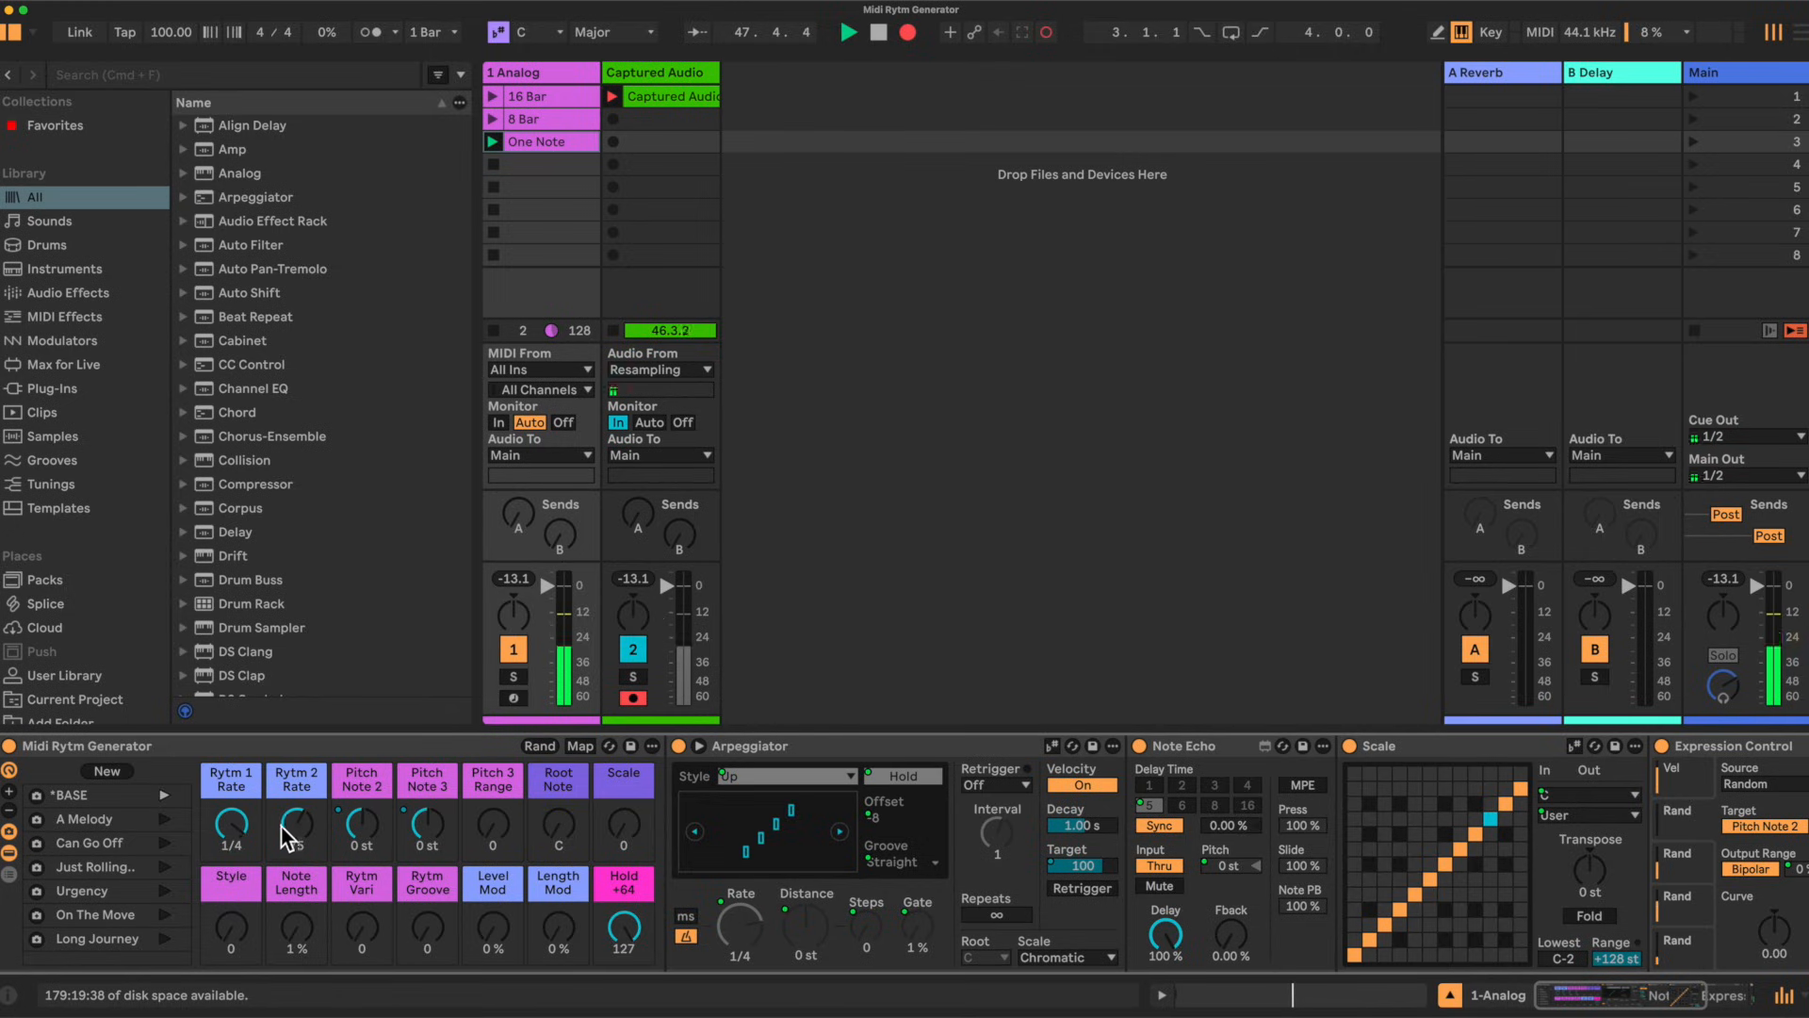
left_click_drag(297, 848, 297, 807)
left_click_drag(298, 816, 298, 922)
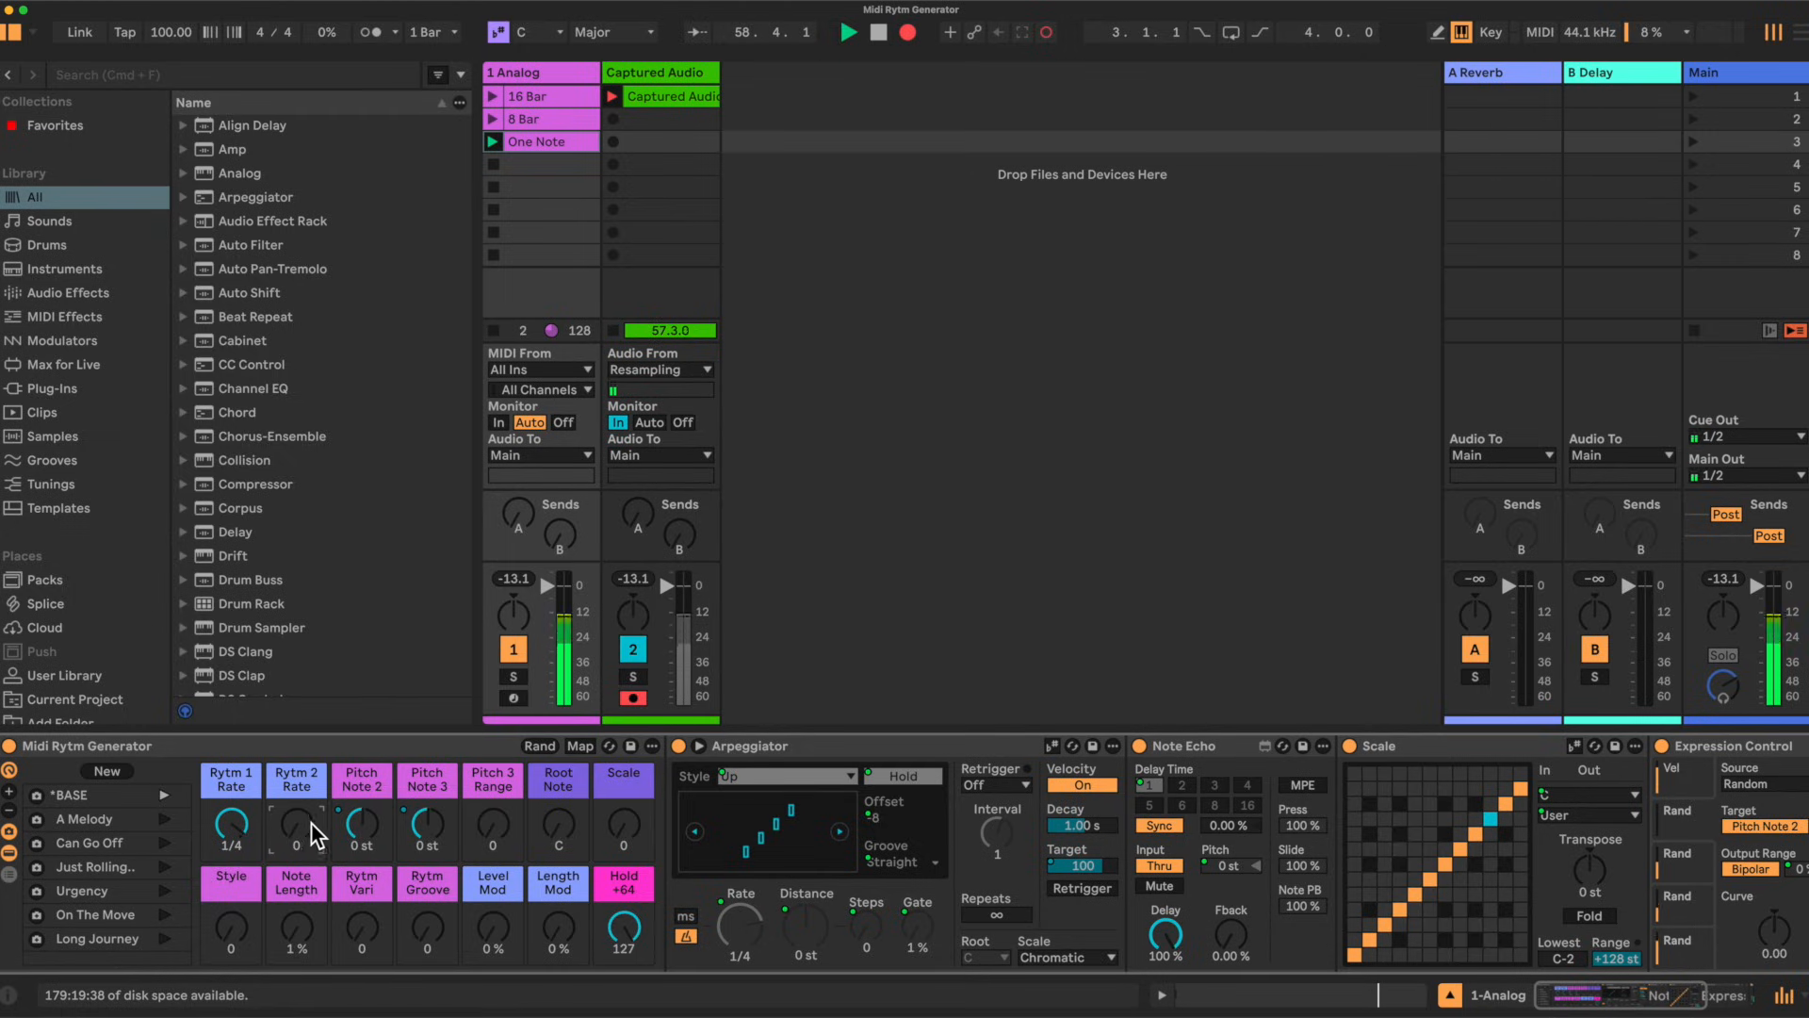
left_click_drag(311, 834, 311, 790)
left_click(235, 825)
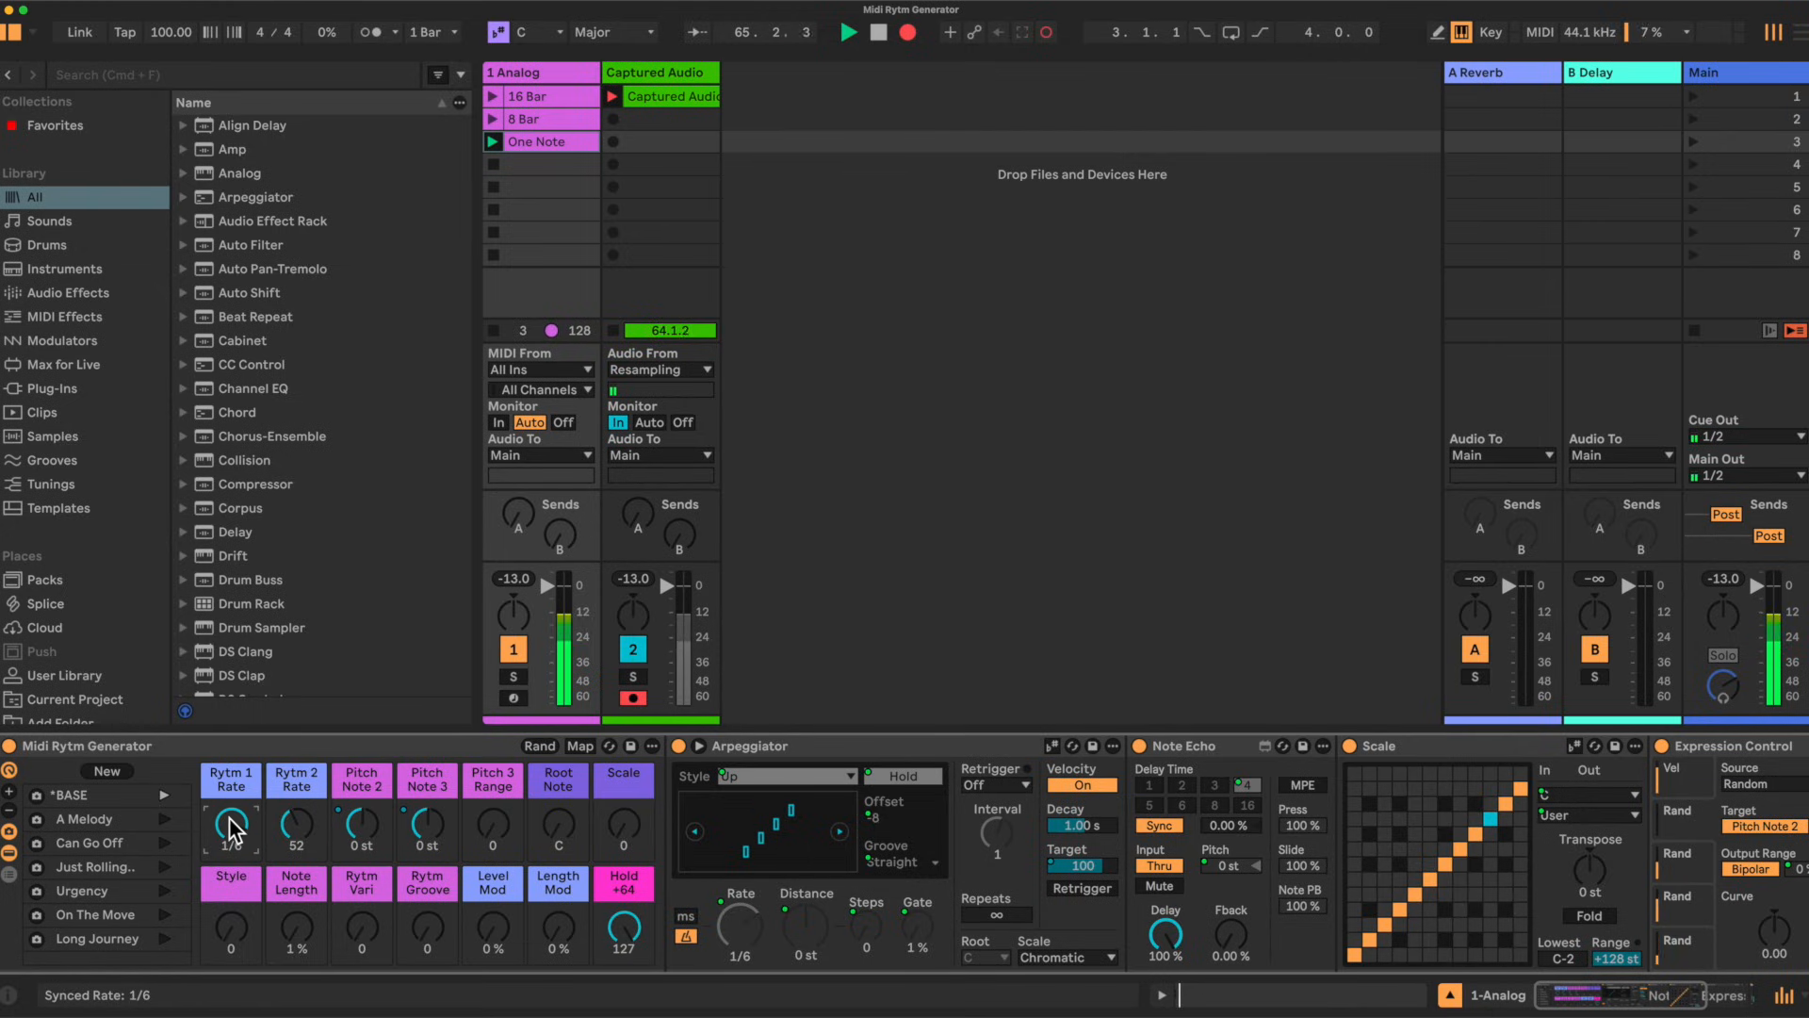
left_click(295, 823)
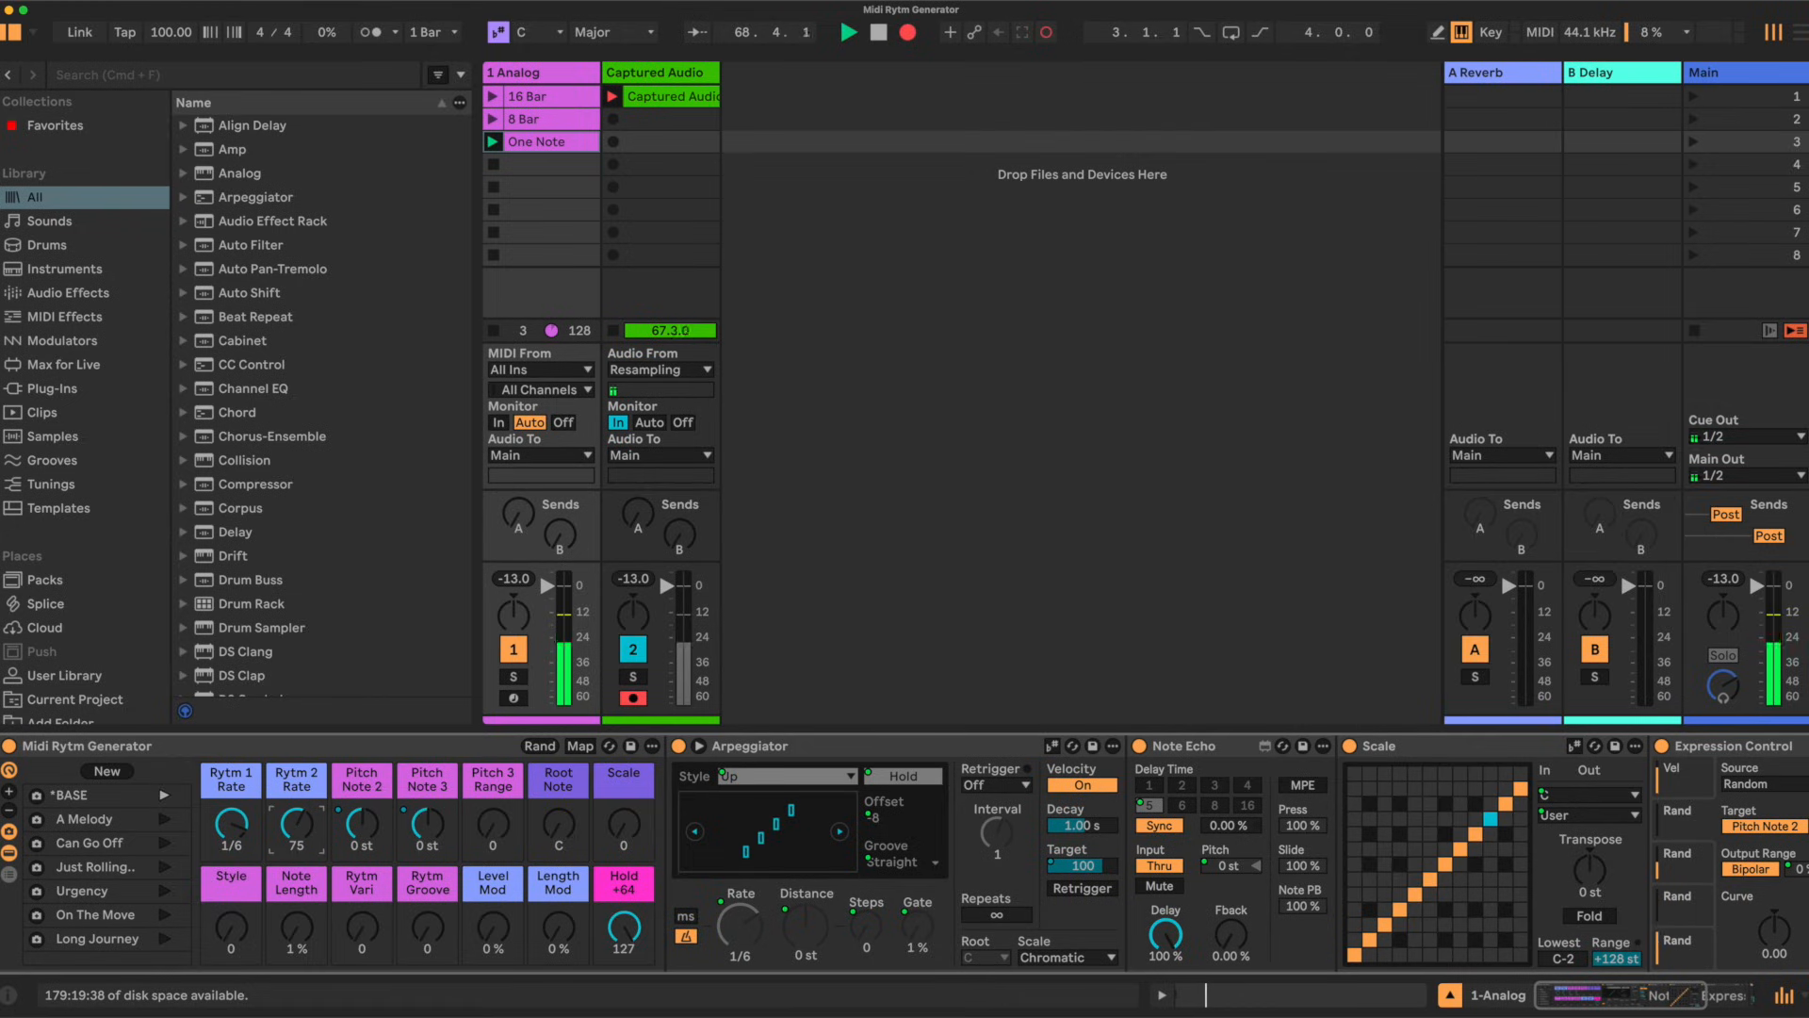
left_click_drag(296, 822, 295, 821)
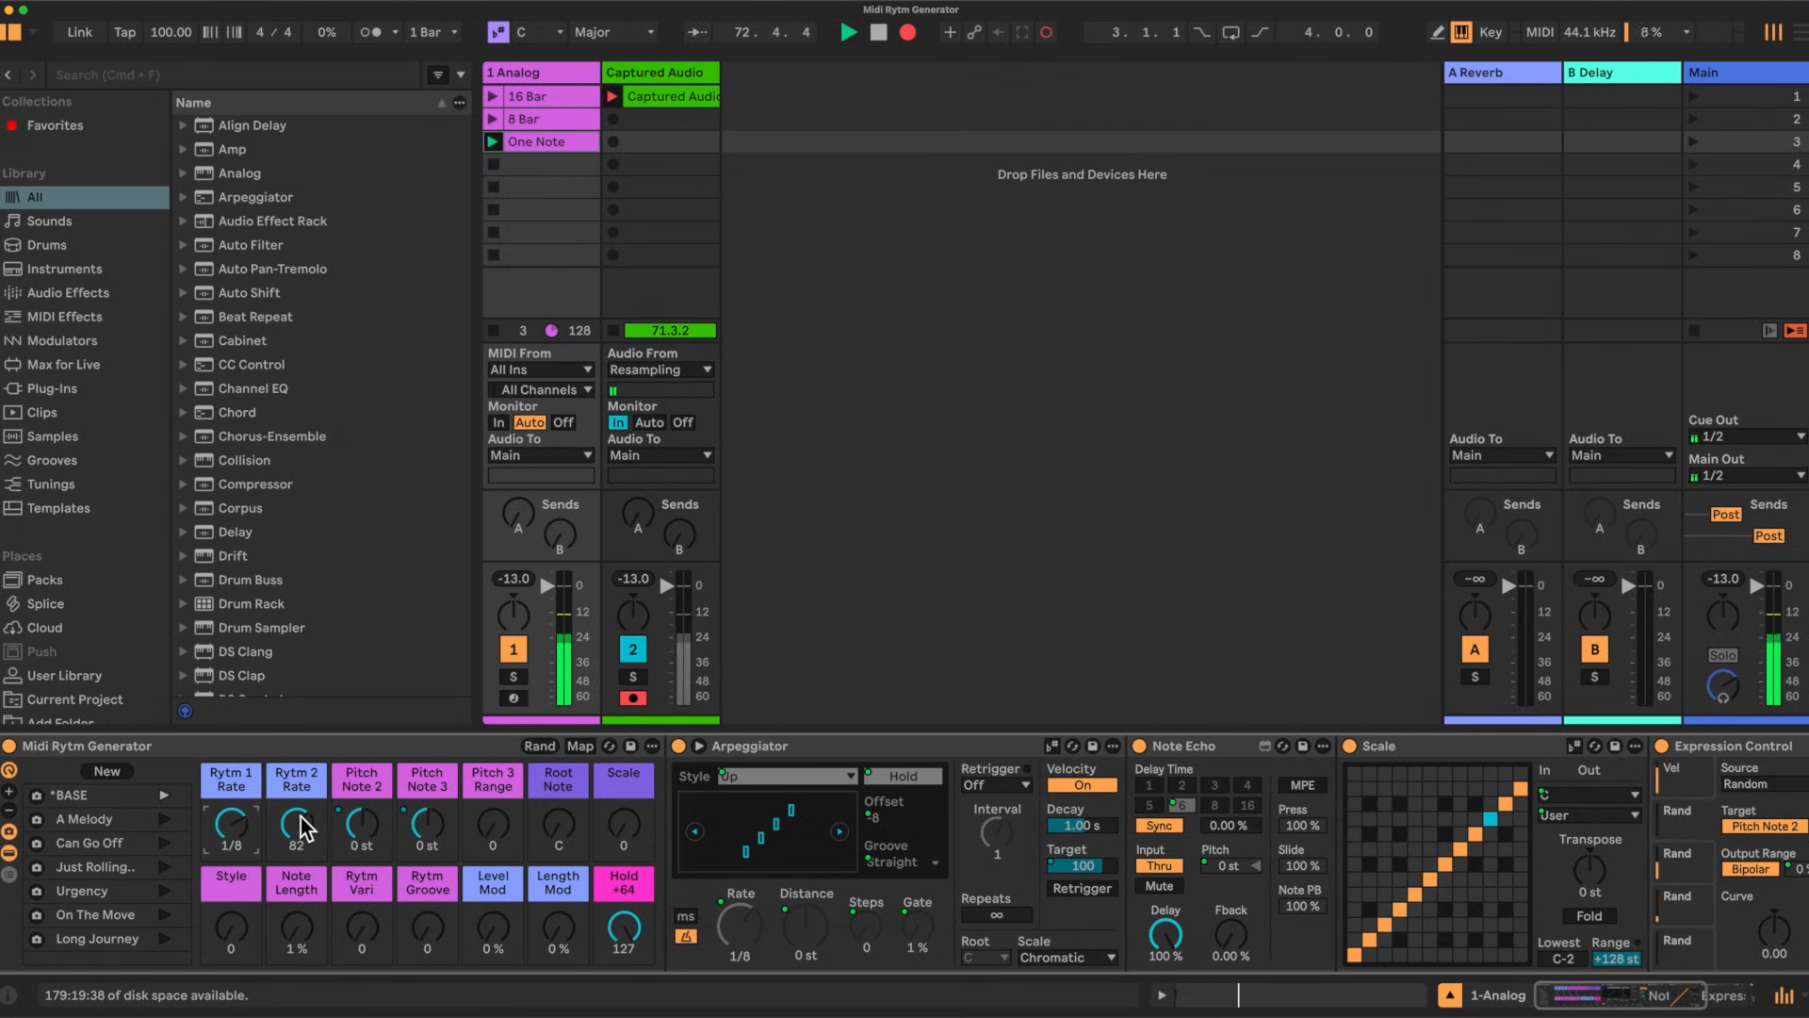
Step: Set the Rytm 1 Rate macro to 1/4 and the Rytm 2 Rate macro to 73
left_click_drag(231, 824, 230, 839)
left_click_drag(302, 831, 302, 834)
left_click_drag(302, 834, 302, 822)
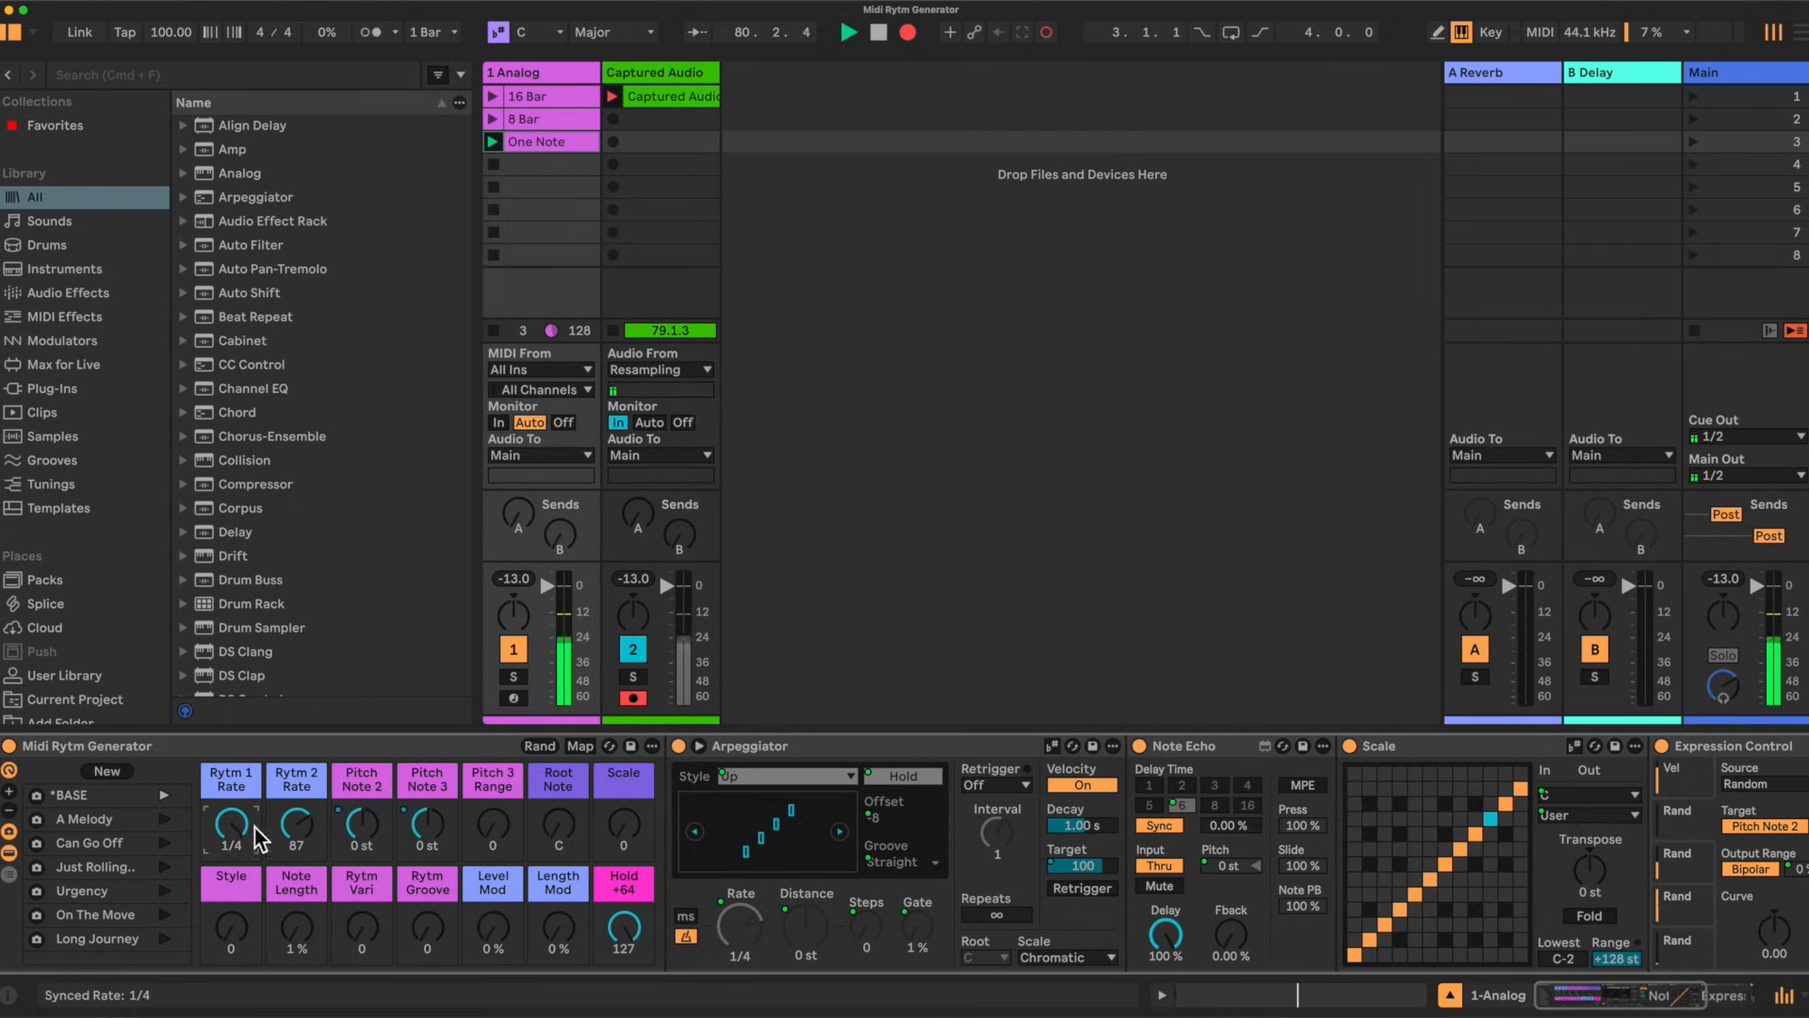
left_click(296, 826)
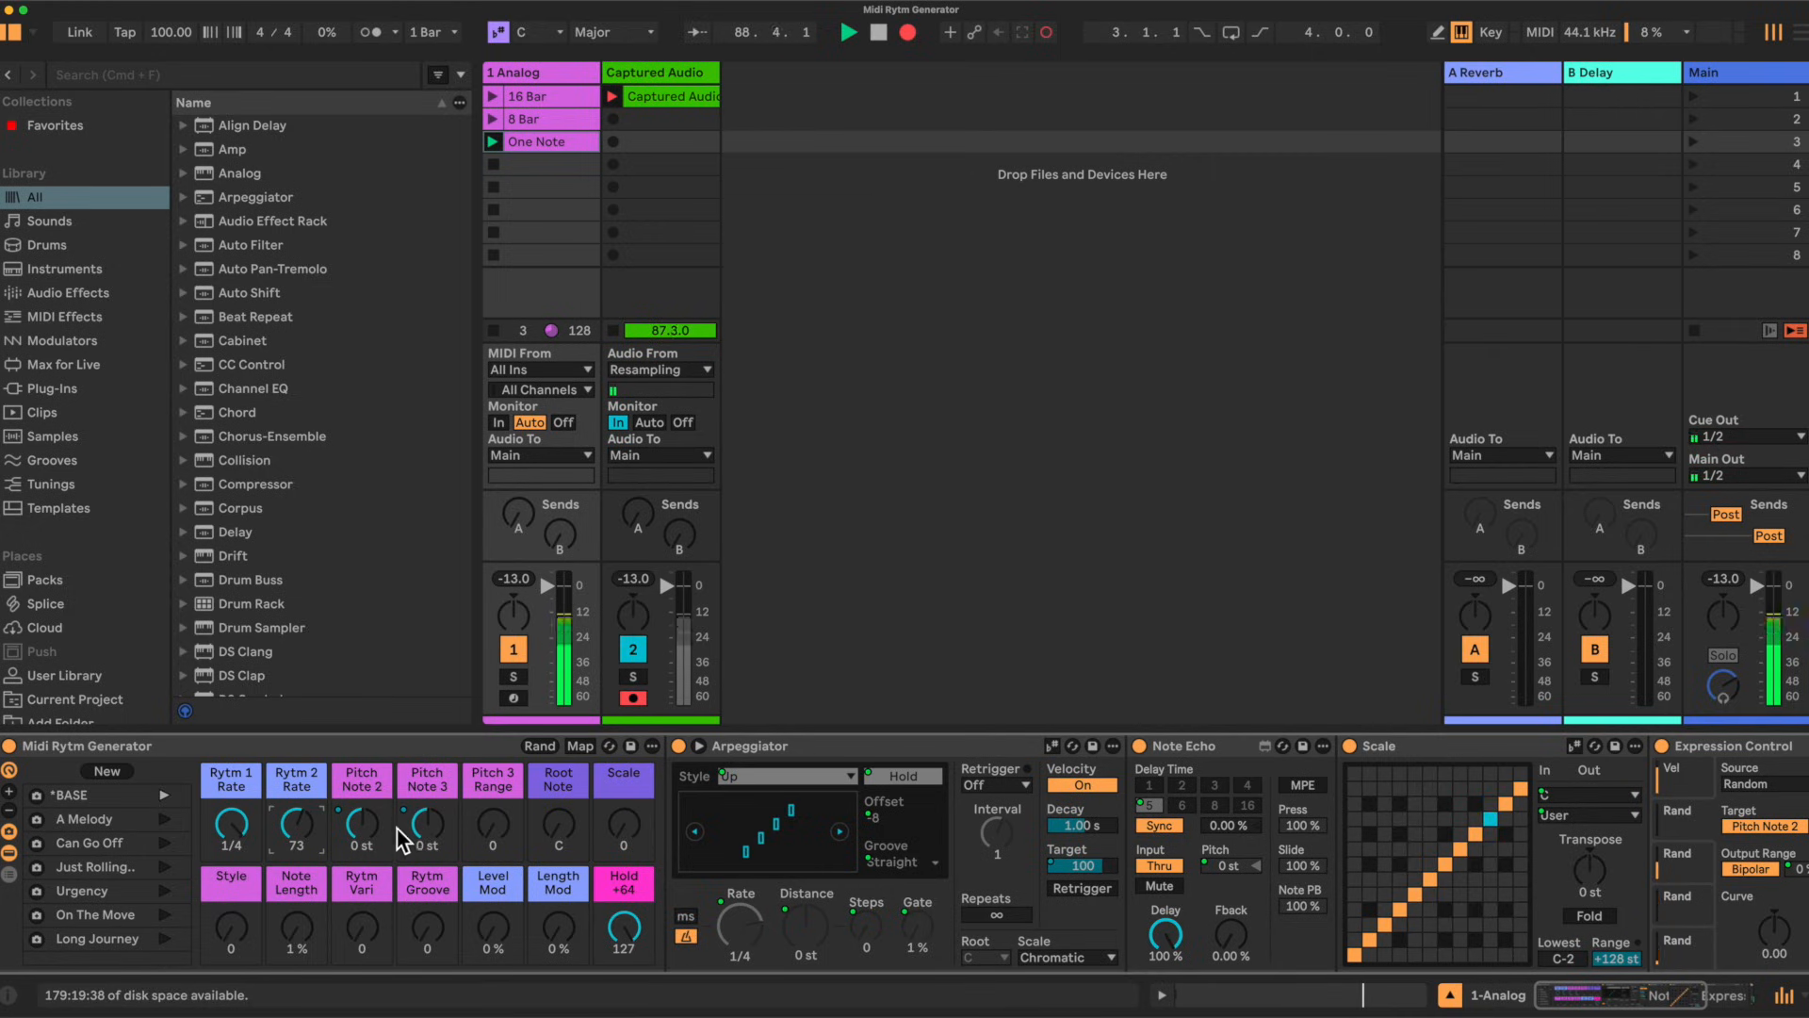
Step: Transpose the extra notes with the Pitch Note 2 and Pitch Note 3 macros, to about +7 st and -5 st
left_click_drag(428, 826, 428, 812)
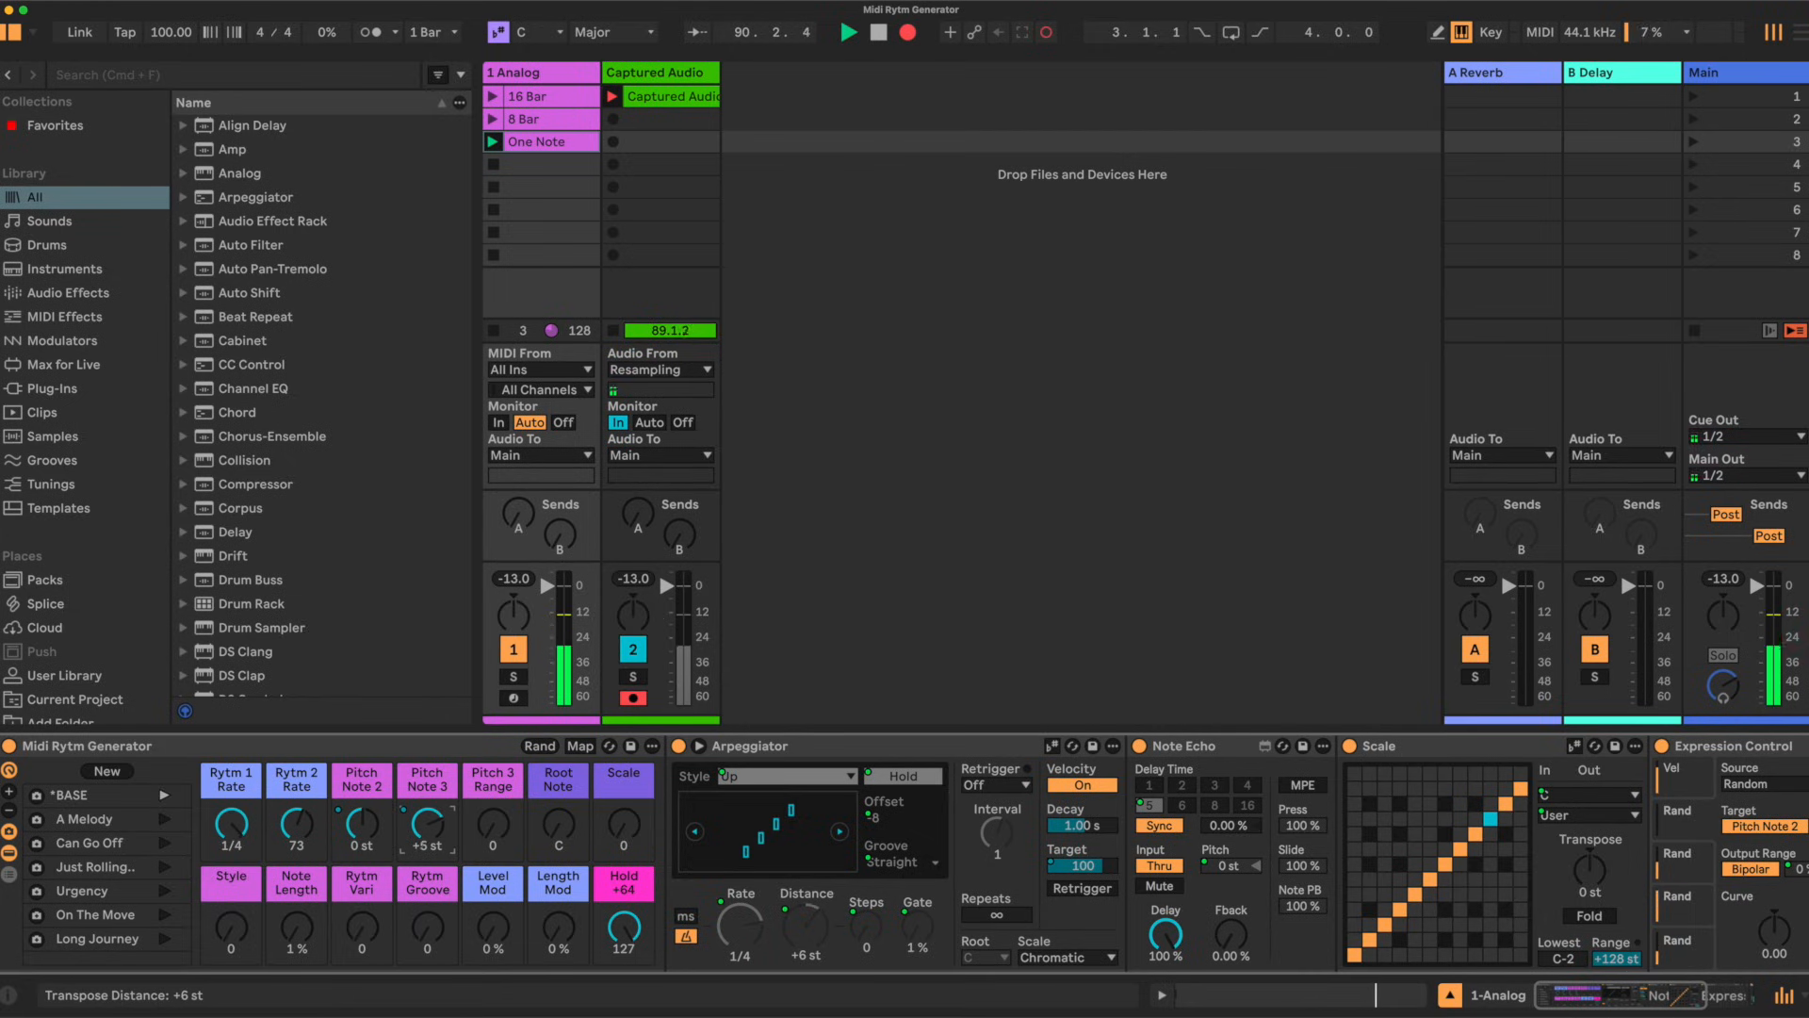
left_click_drag(427, 829, 365, 819)
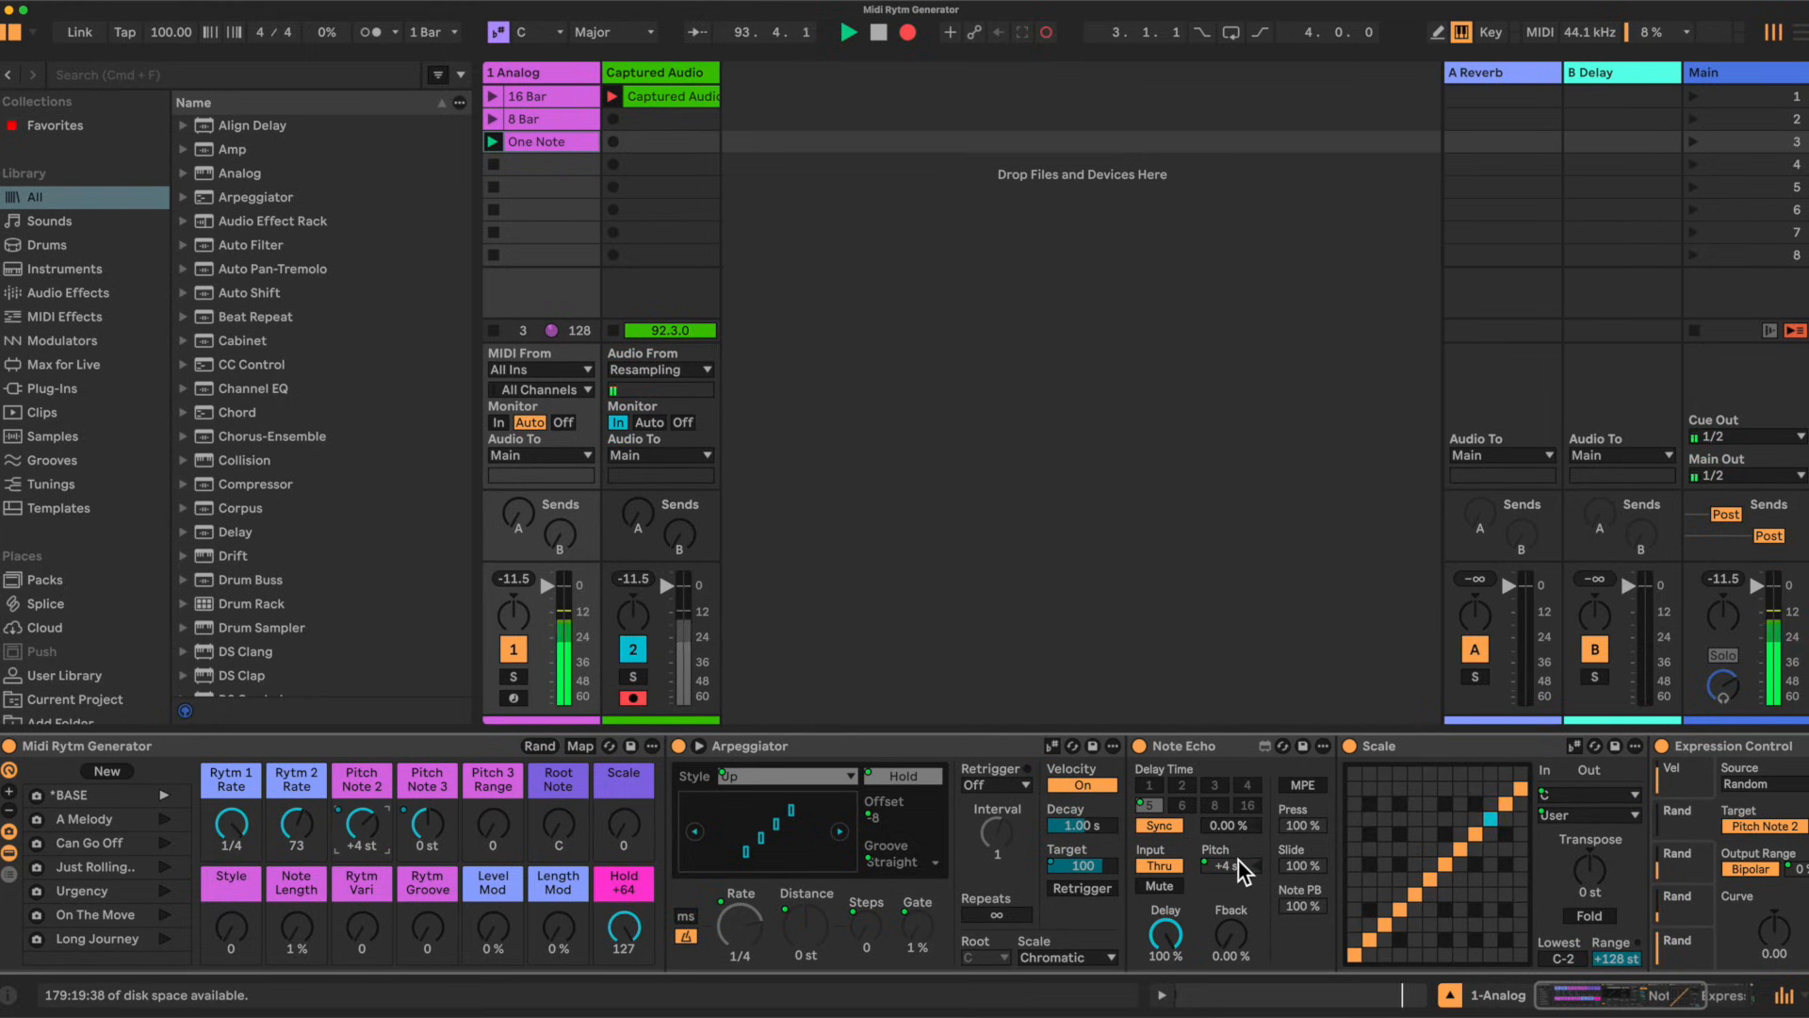
left_click_drag(365, 825, 365, 823)
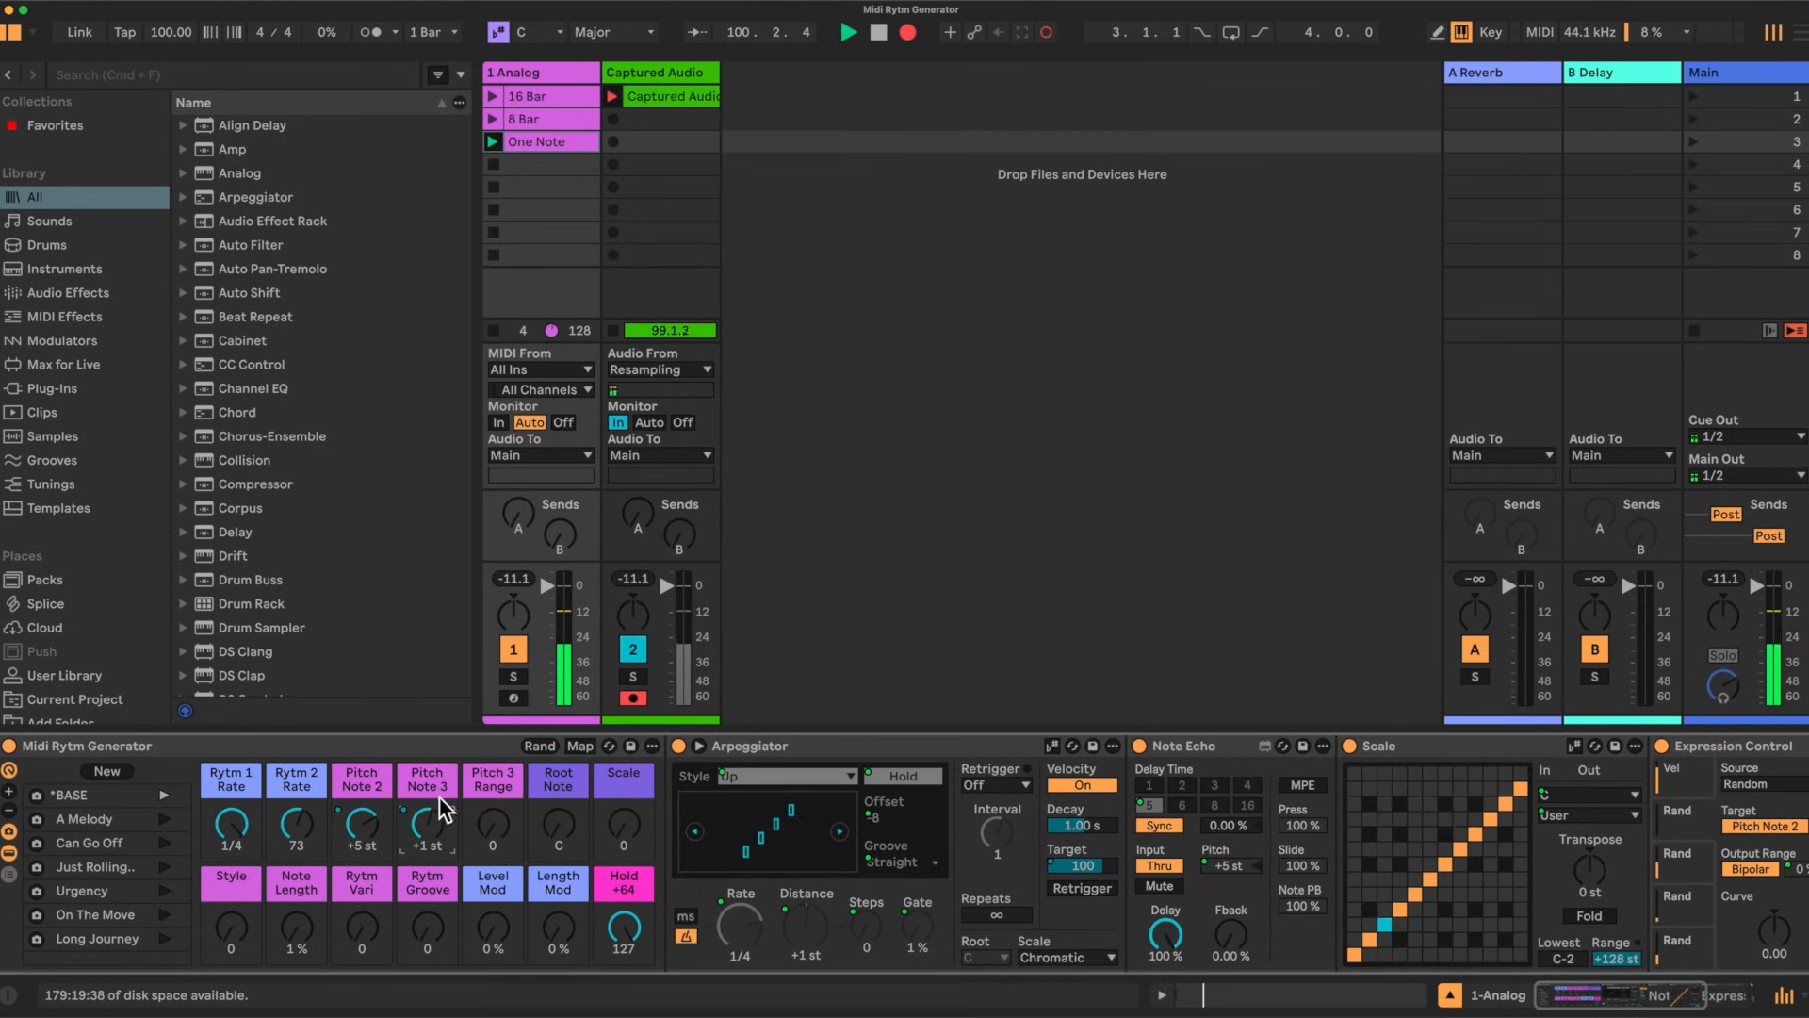
left_click_drag(434, 823, 434, 843)
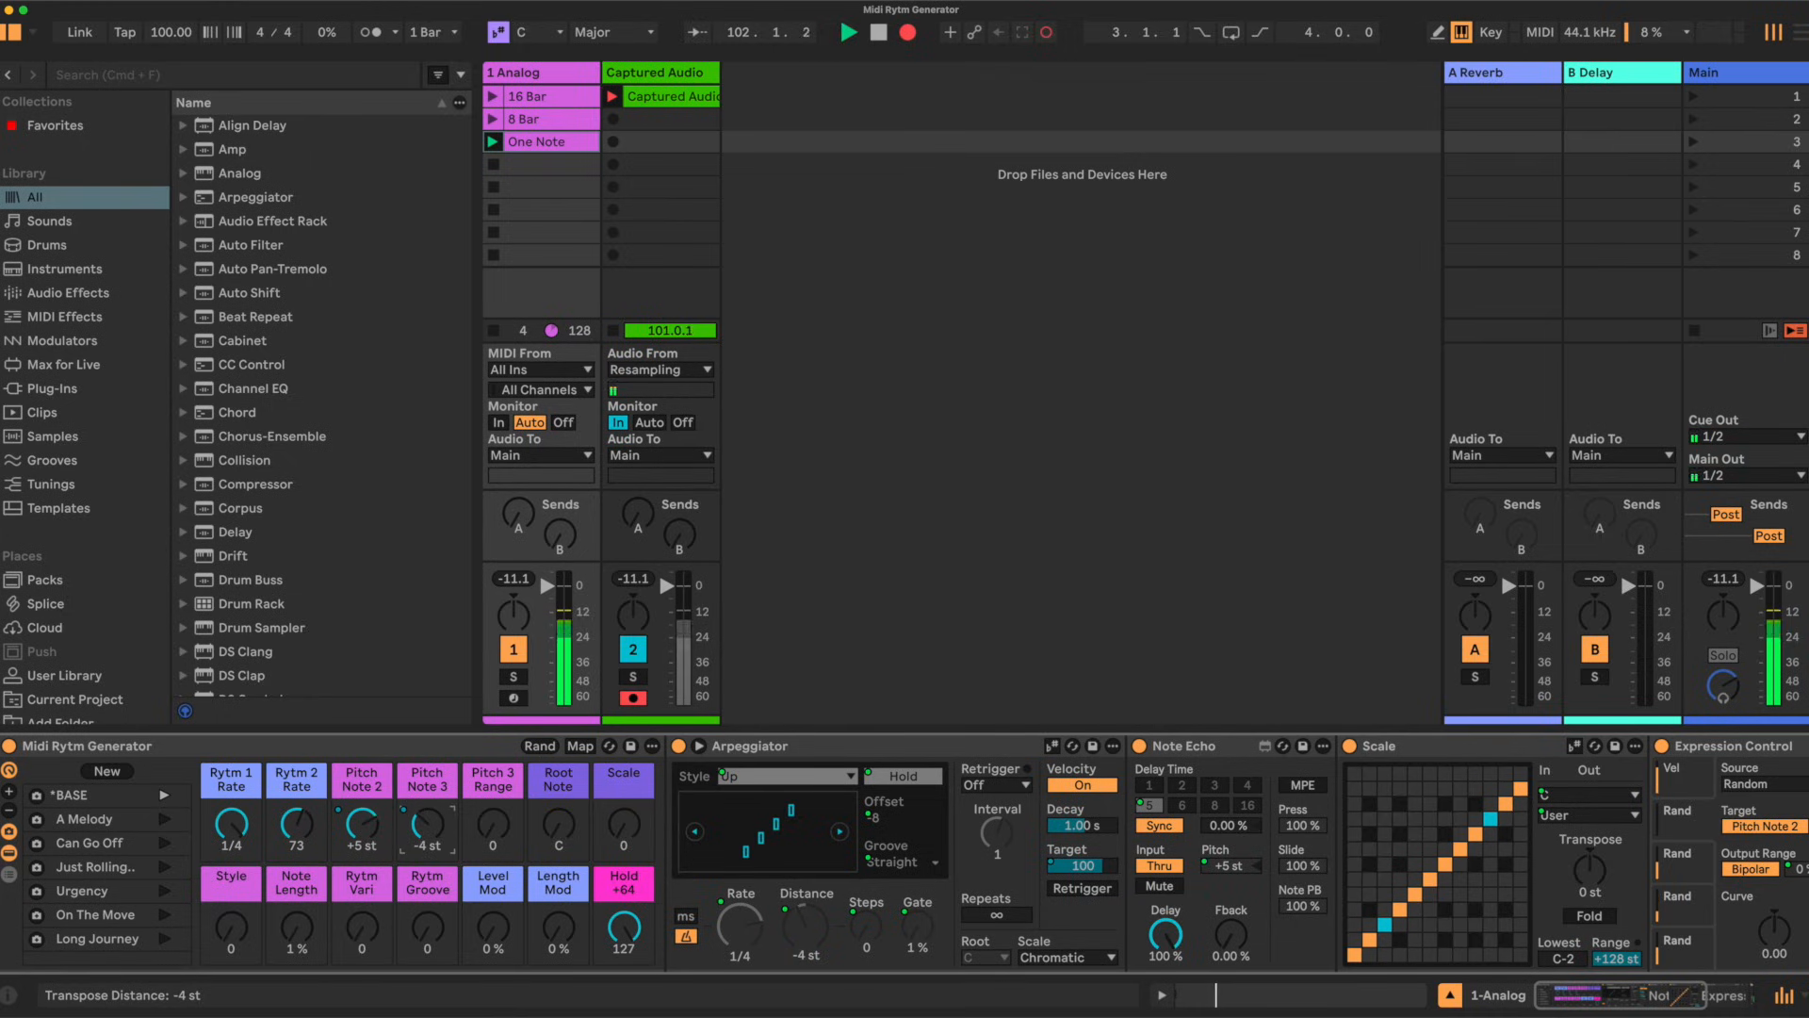
left_click_drag(370, 844, 371, 837)
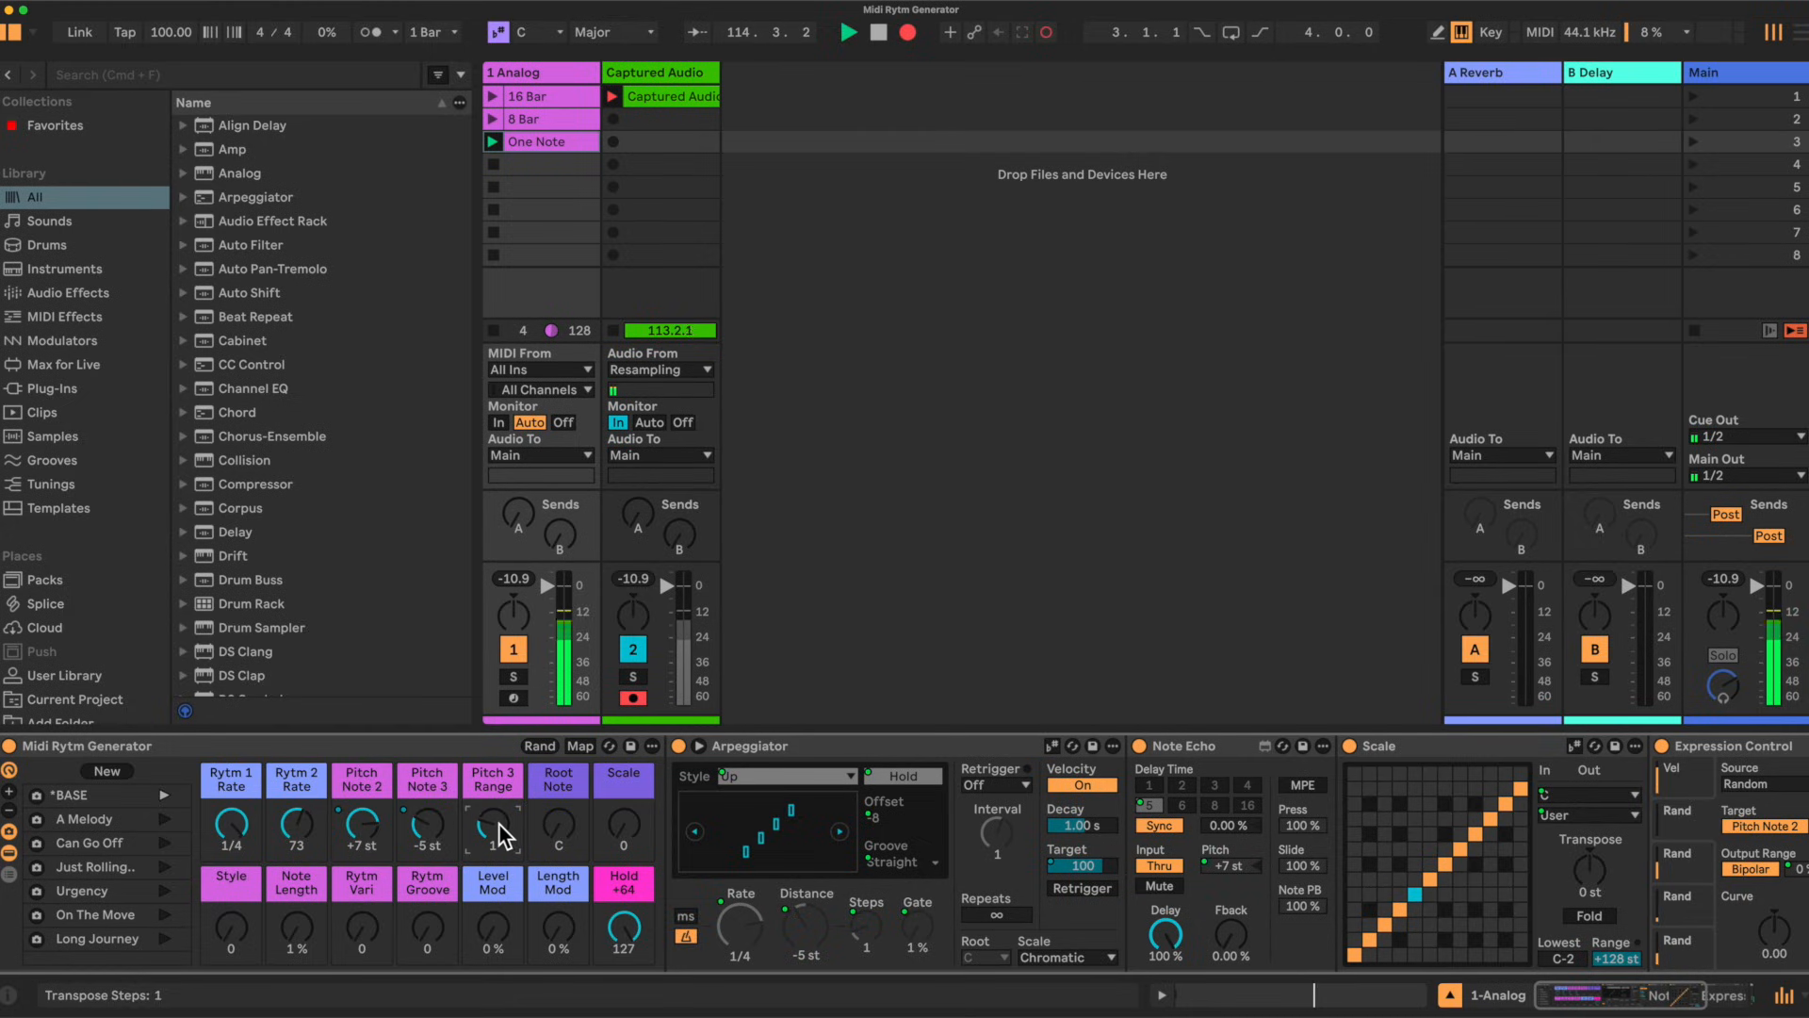
Step: Set the Pitch 3 Range macro to 1
scroll(441, 824, "up", 1)
scroll(427, 824, "up", 1)
left_click_drag(493, 824, 493, 801)
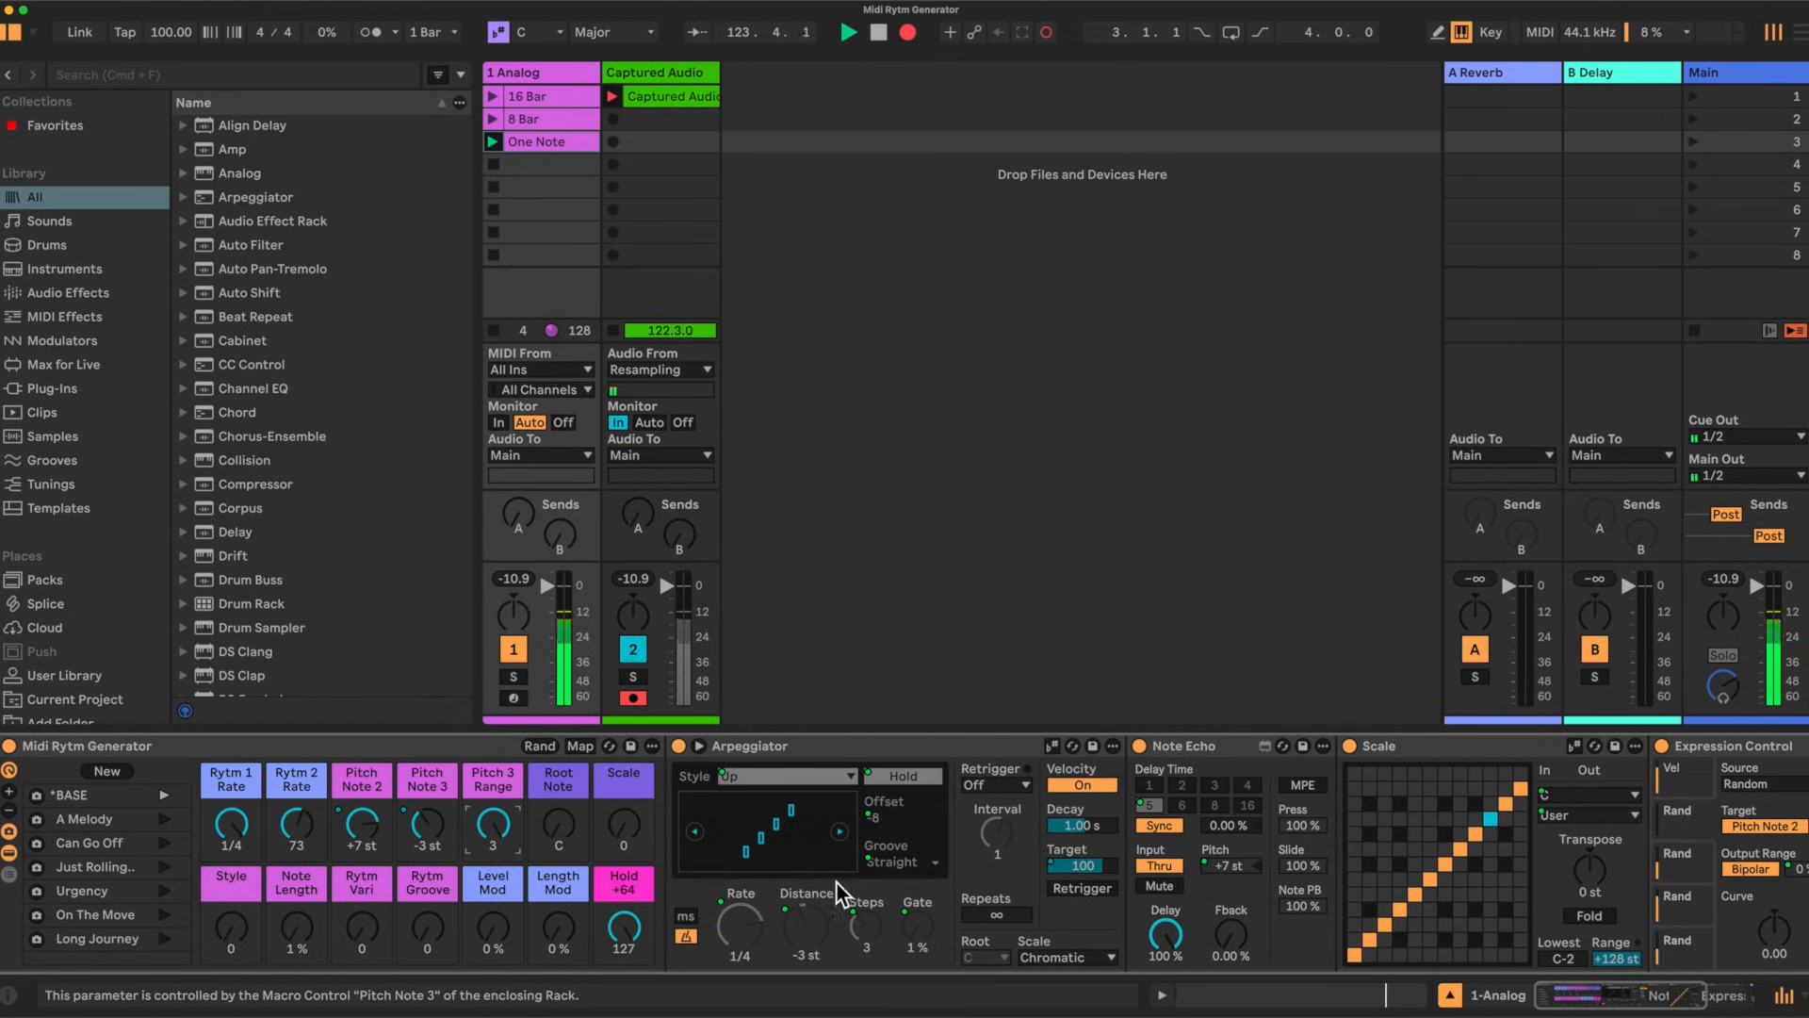
left_click_drag(497, 833, 497, 852)
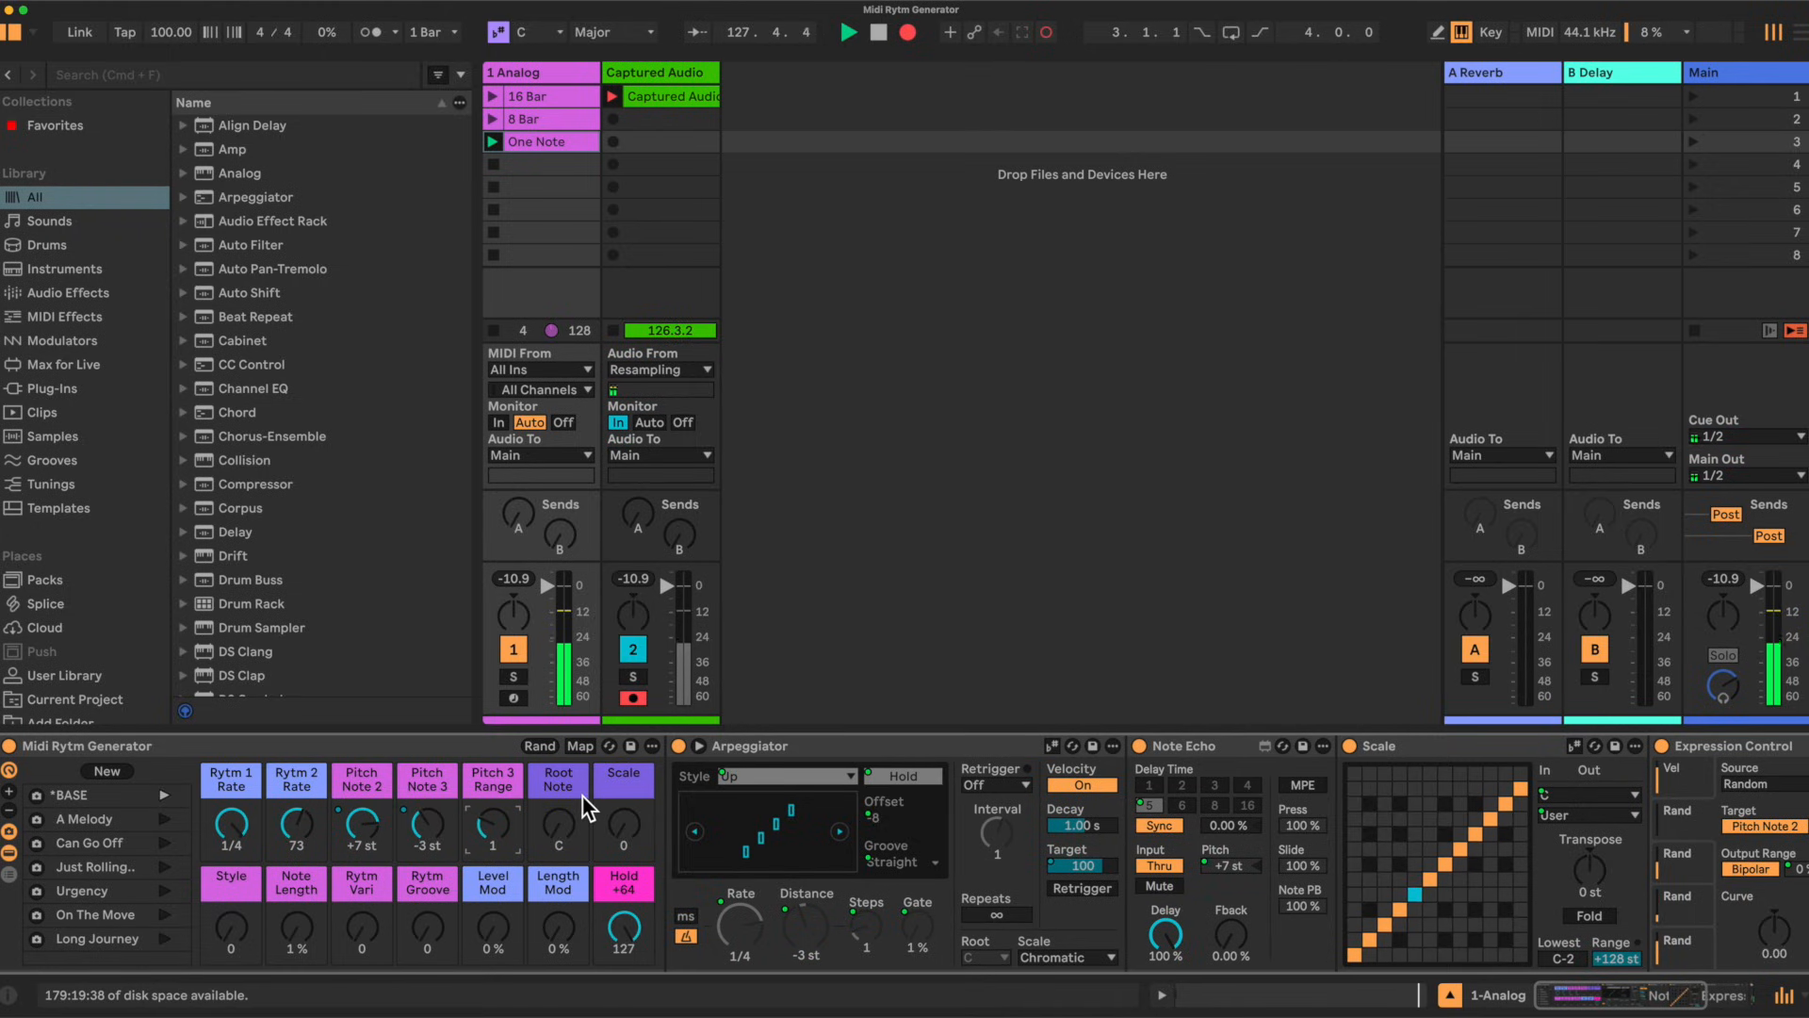
Step: Change the Root Note macro to D and the Scale macro to 7
left_click_drag(565, 822, 630, 812)
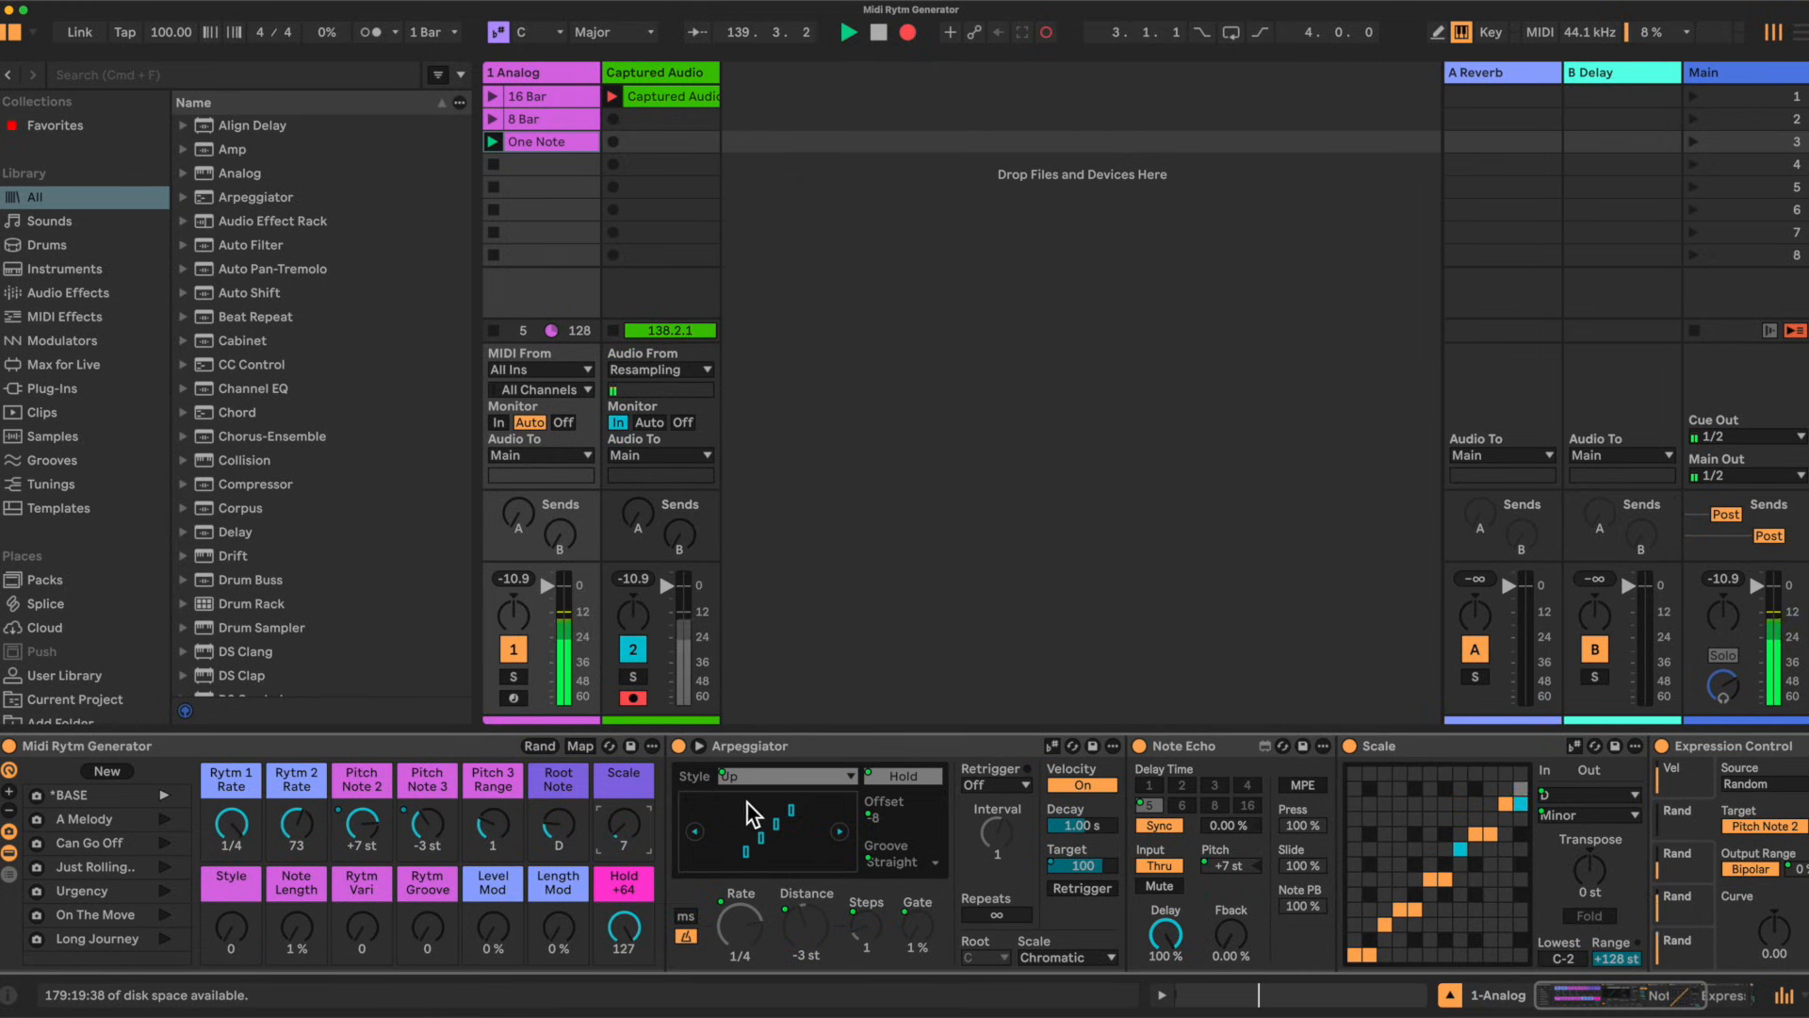
Step: Set the Style macro to 77, selecting the Pinky UpDown arpeggio style
left_click_drag(232, 931, 232, 862)
left_click_drag(232, 941, 232, 926)
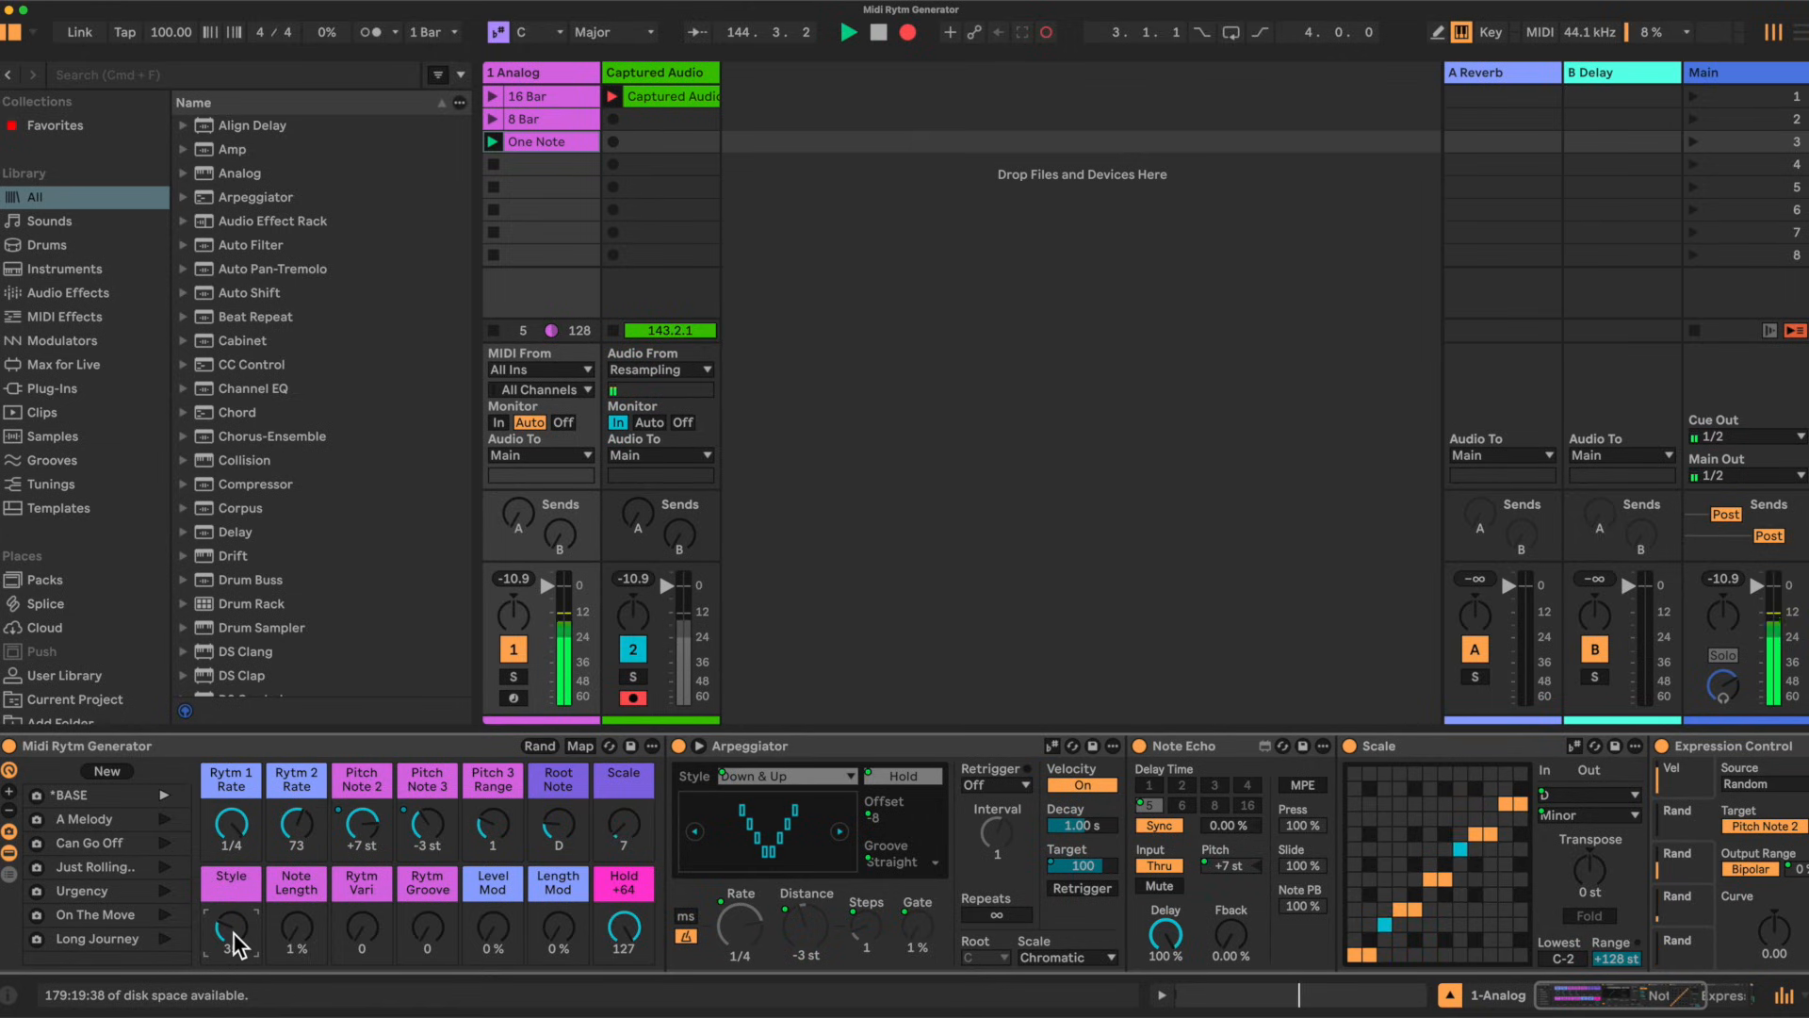
left_click_drag(234, 935, 234, 858)
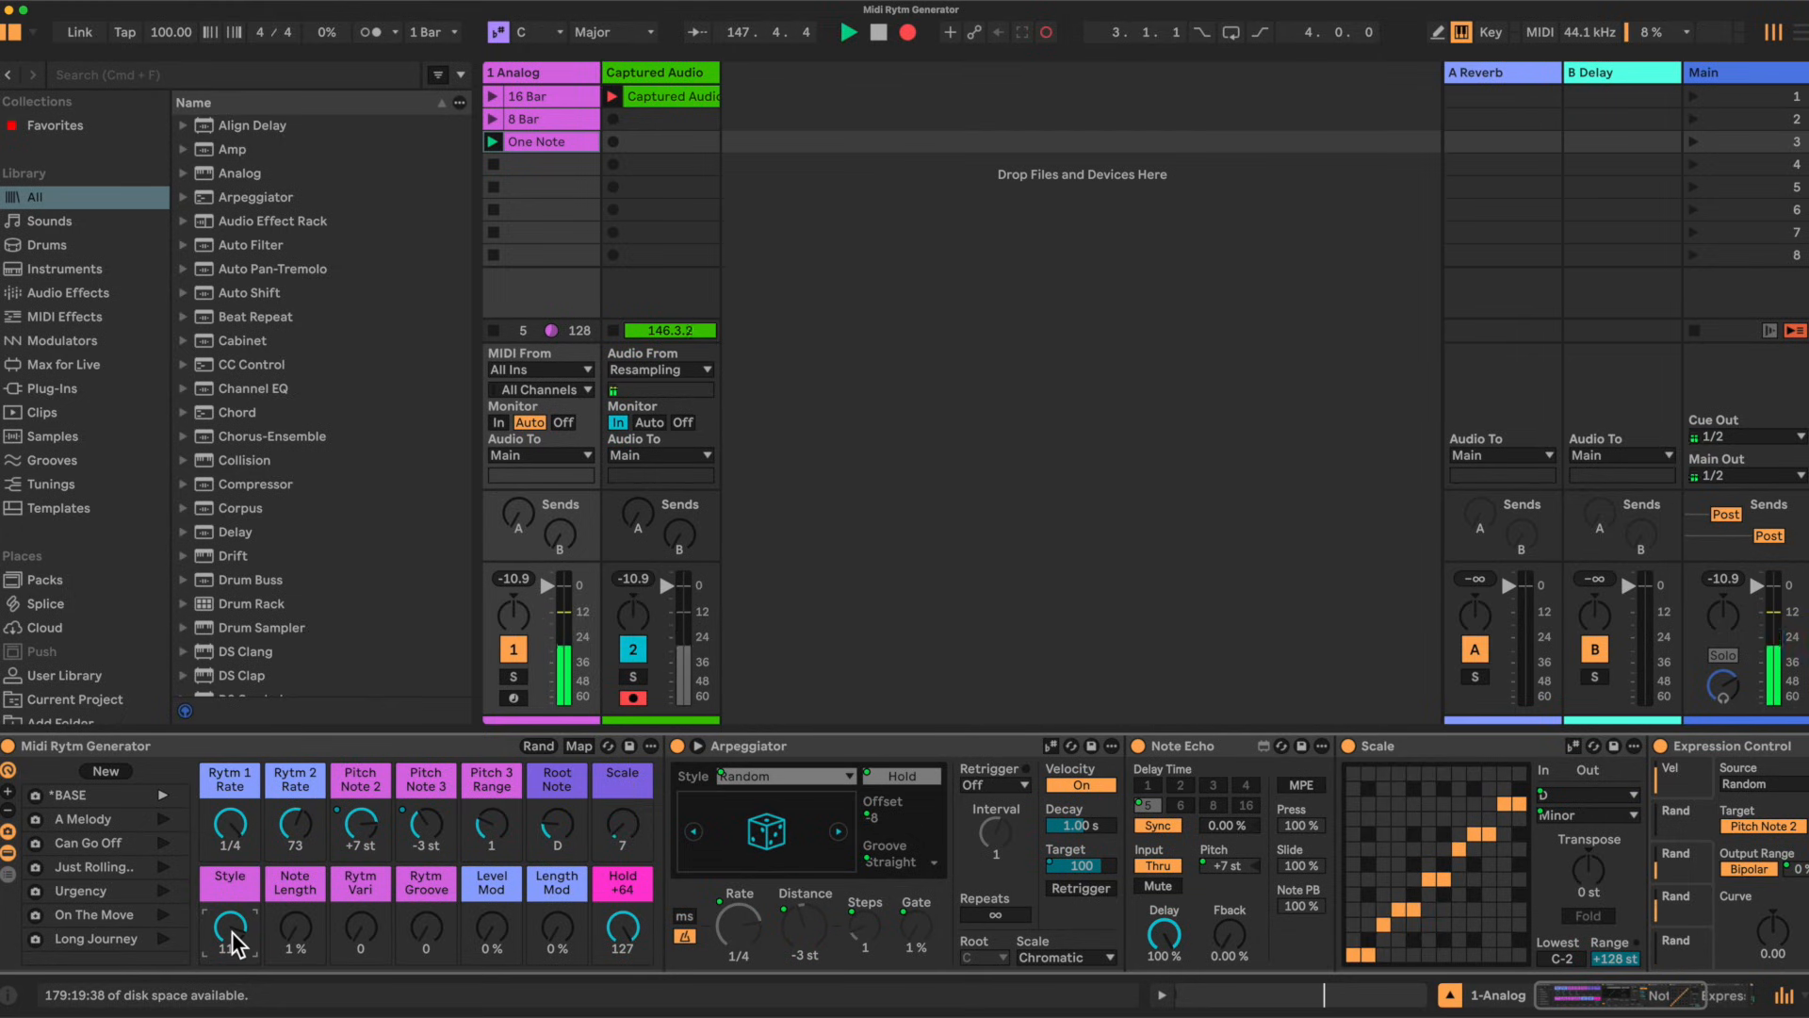
left_click_drag(232, 931, 234, 931)
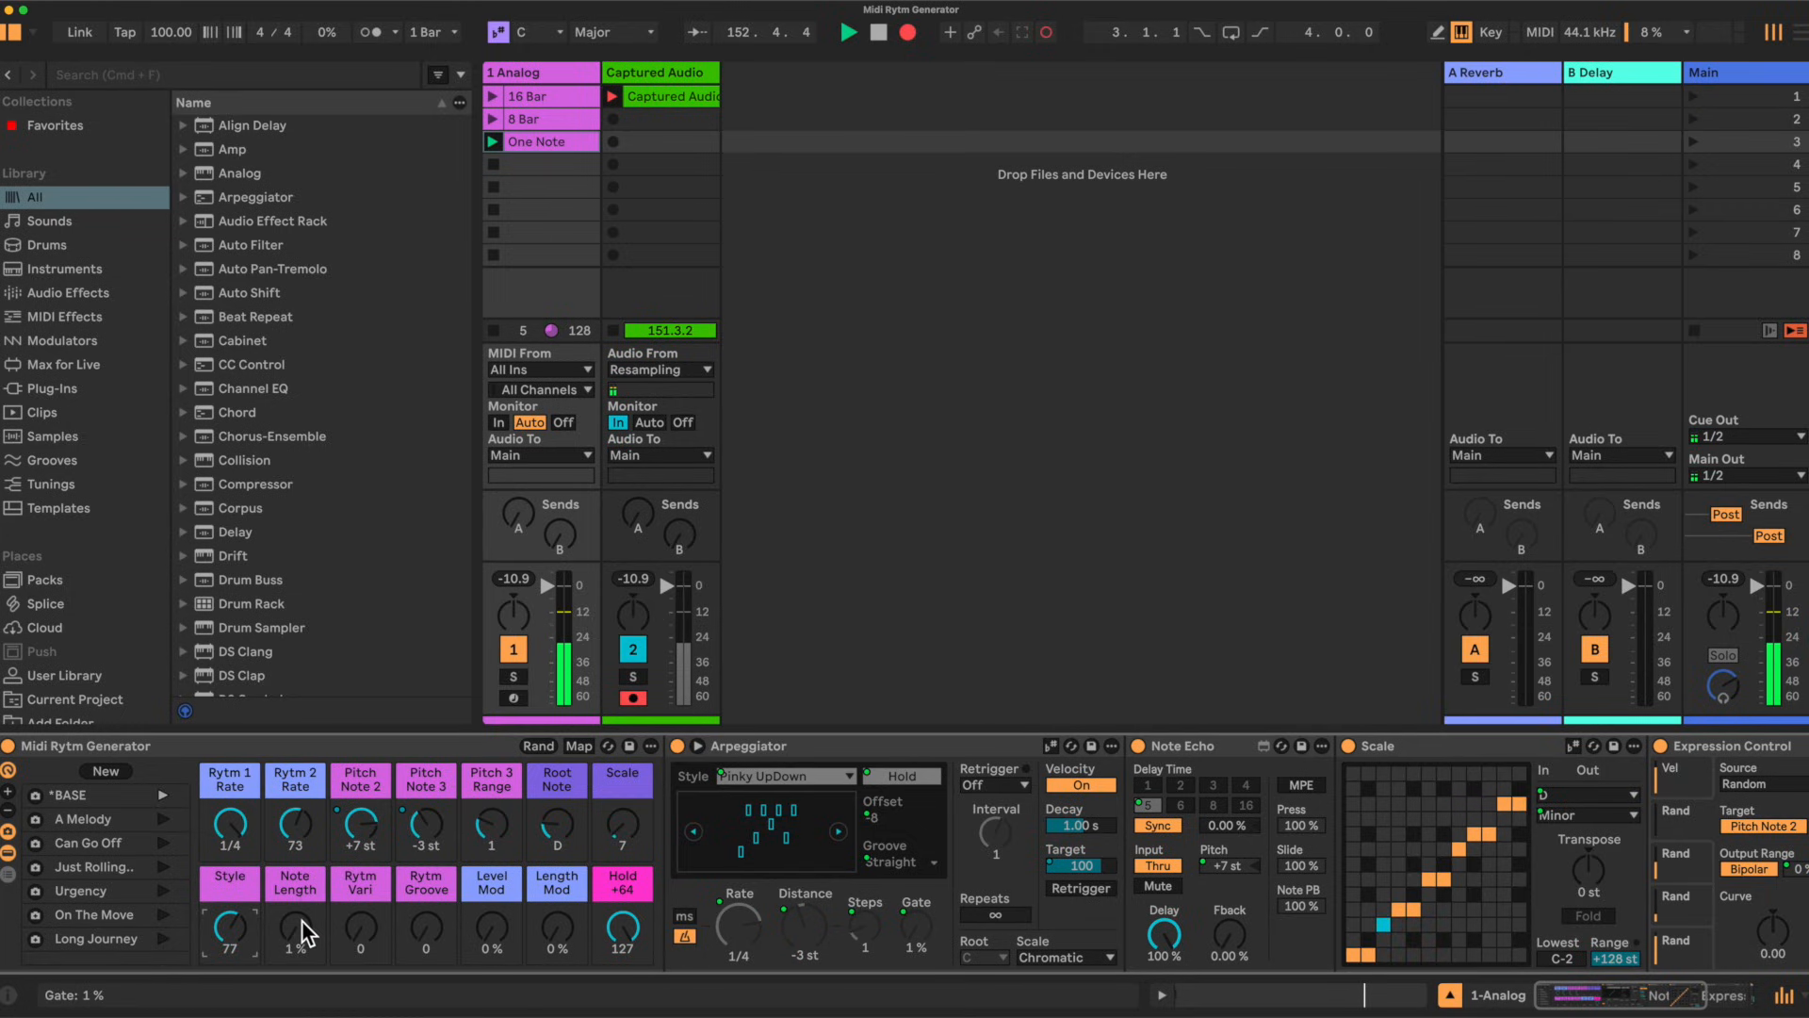
Step: Set the Note Length macro to 19% to shorten the arpeggiator gate
left_click_drag(298, 929, 298, 901)
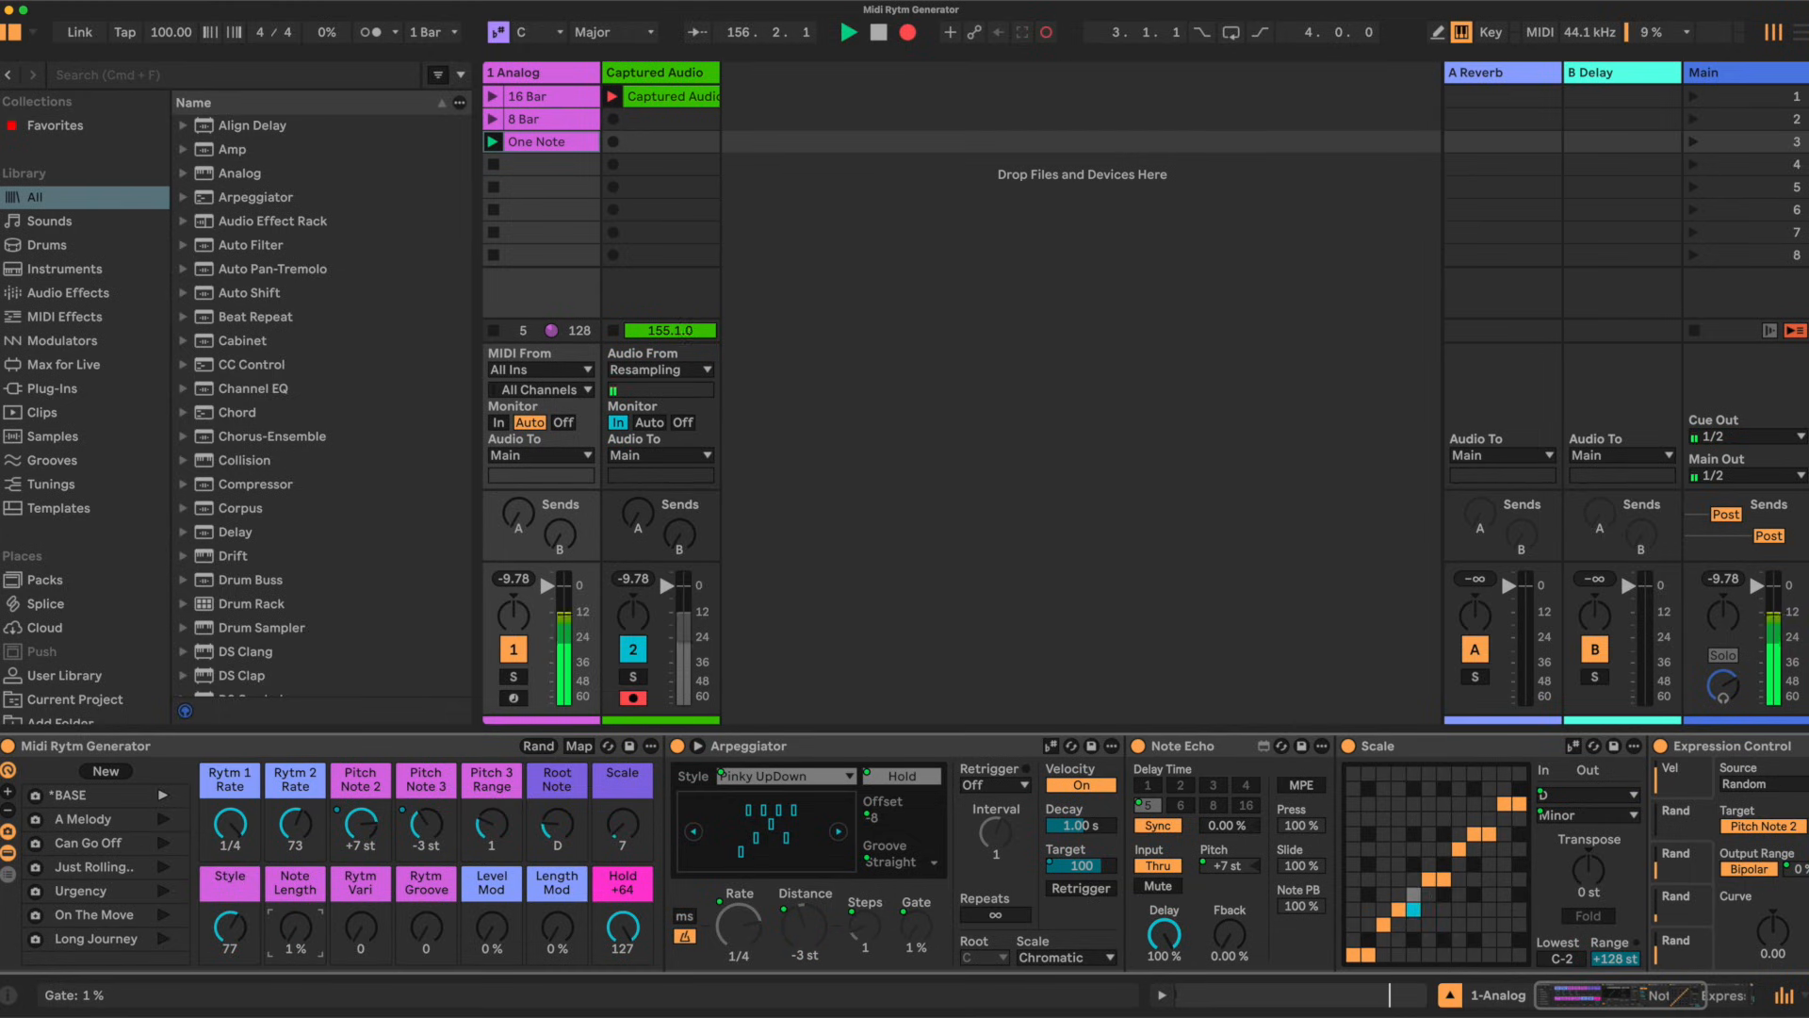
left_click_drag(295, 927, 295, 922)
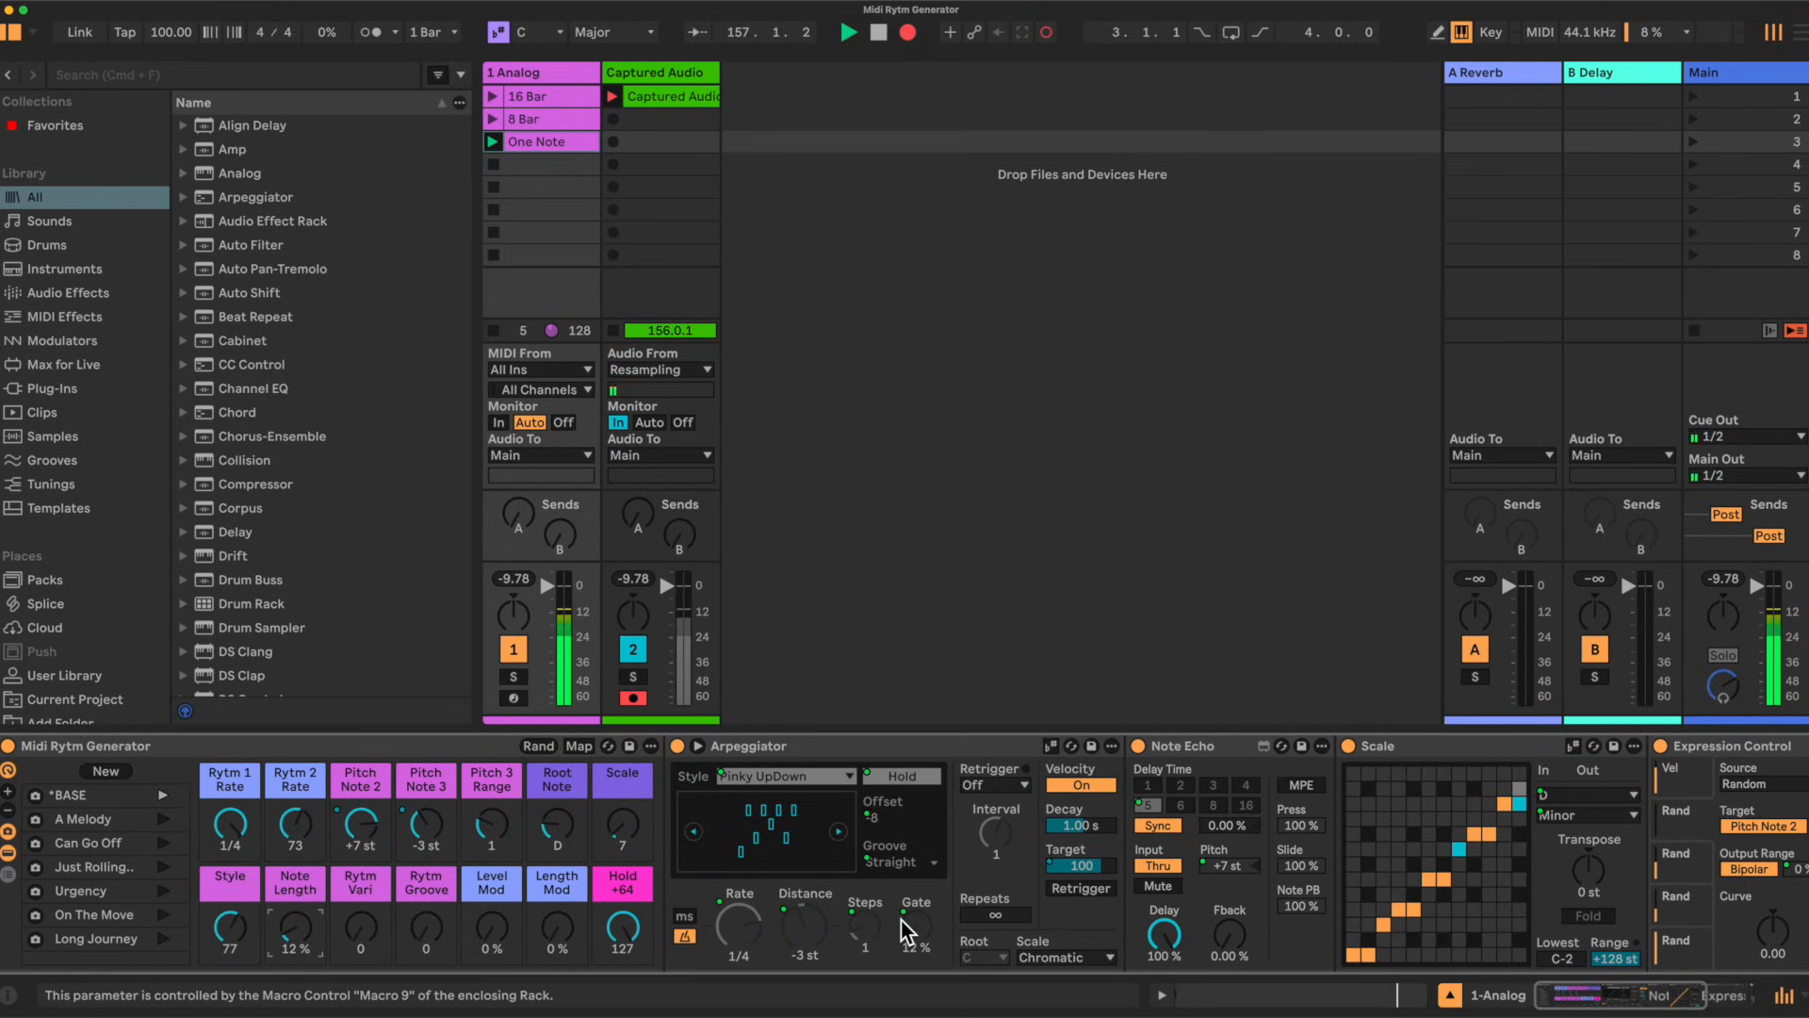
left_click_drag(907, 909, 907, 825)
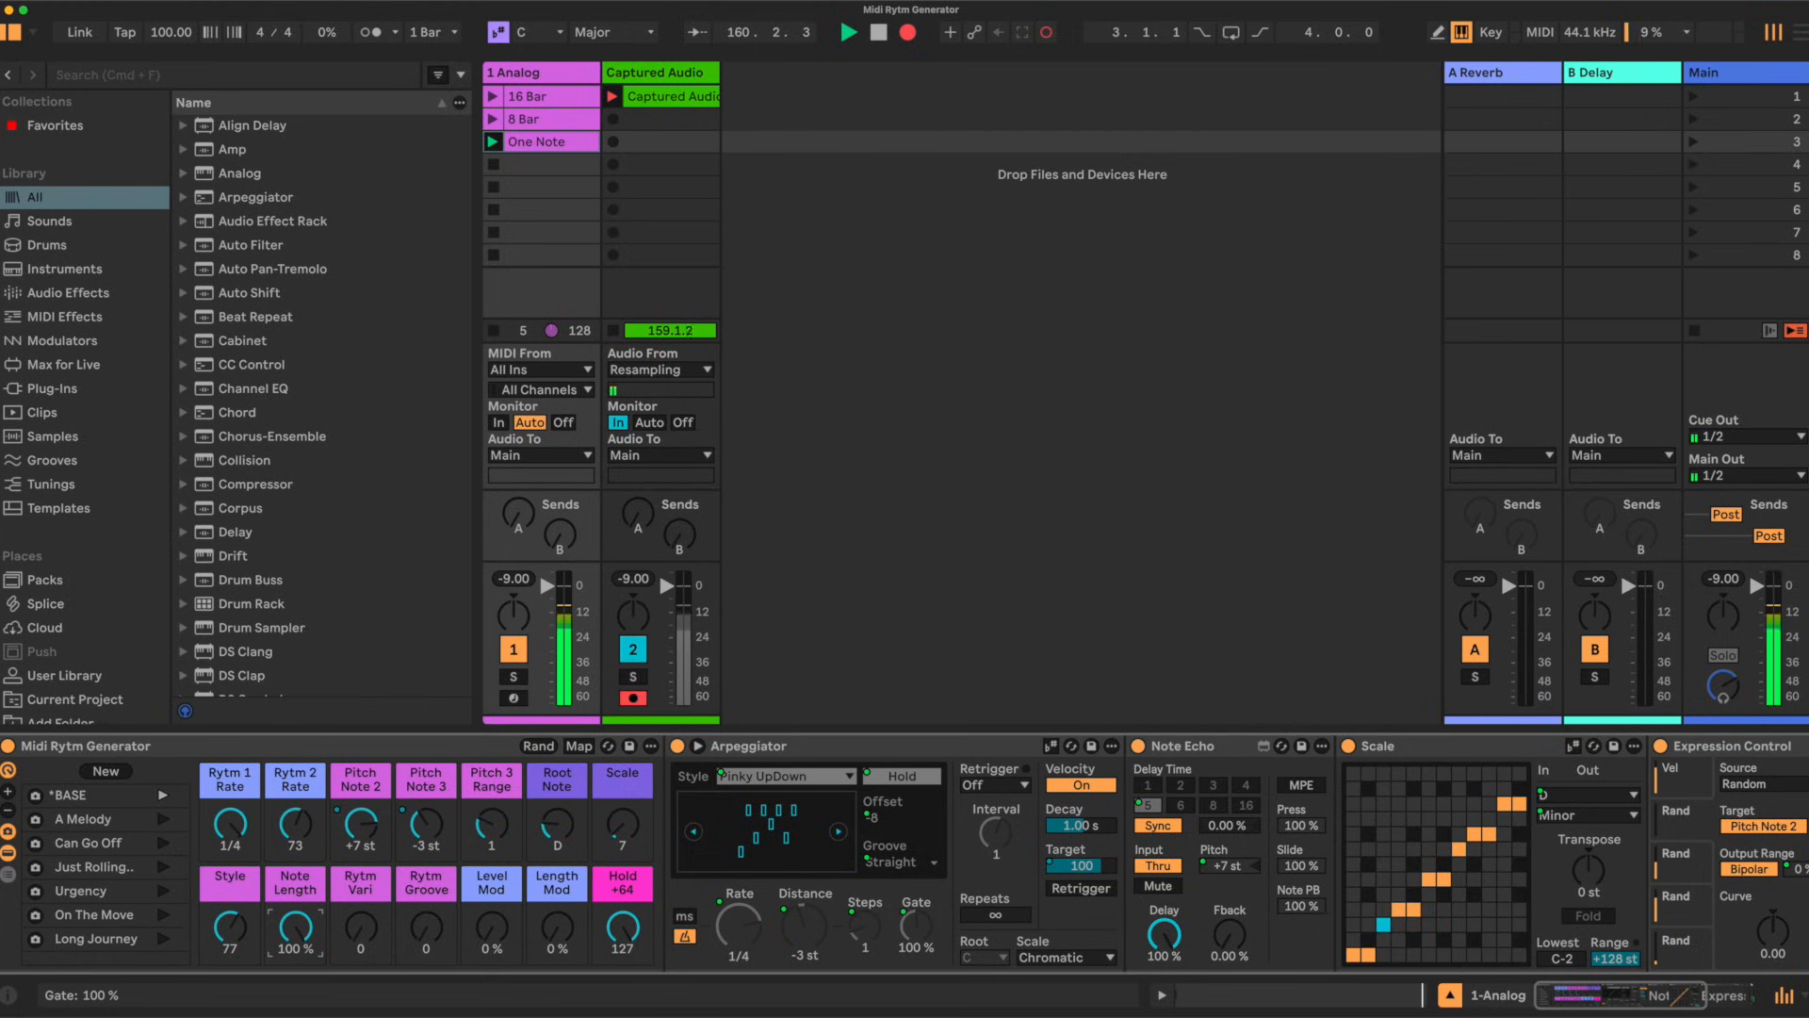
left_click_drag(295, 927, 296, 1011)
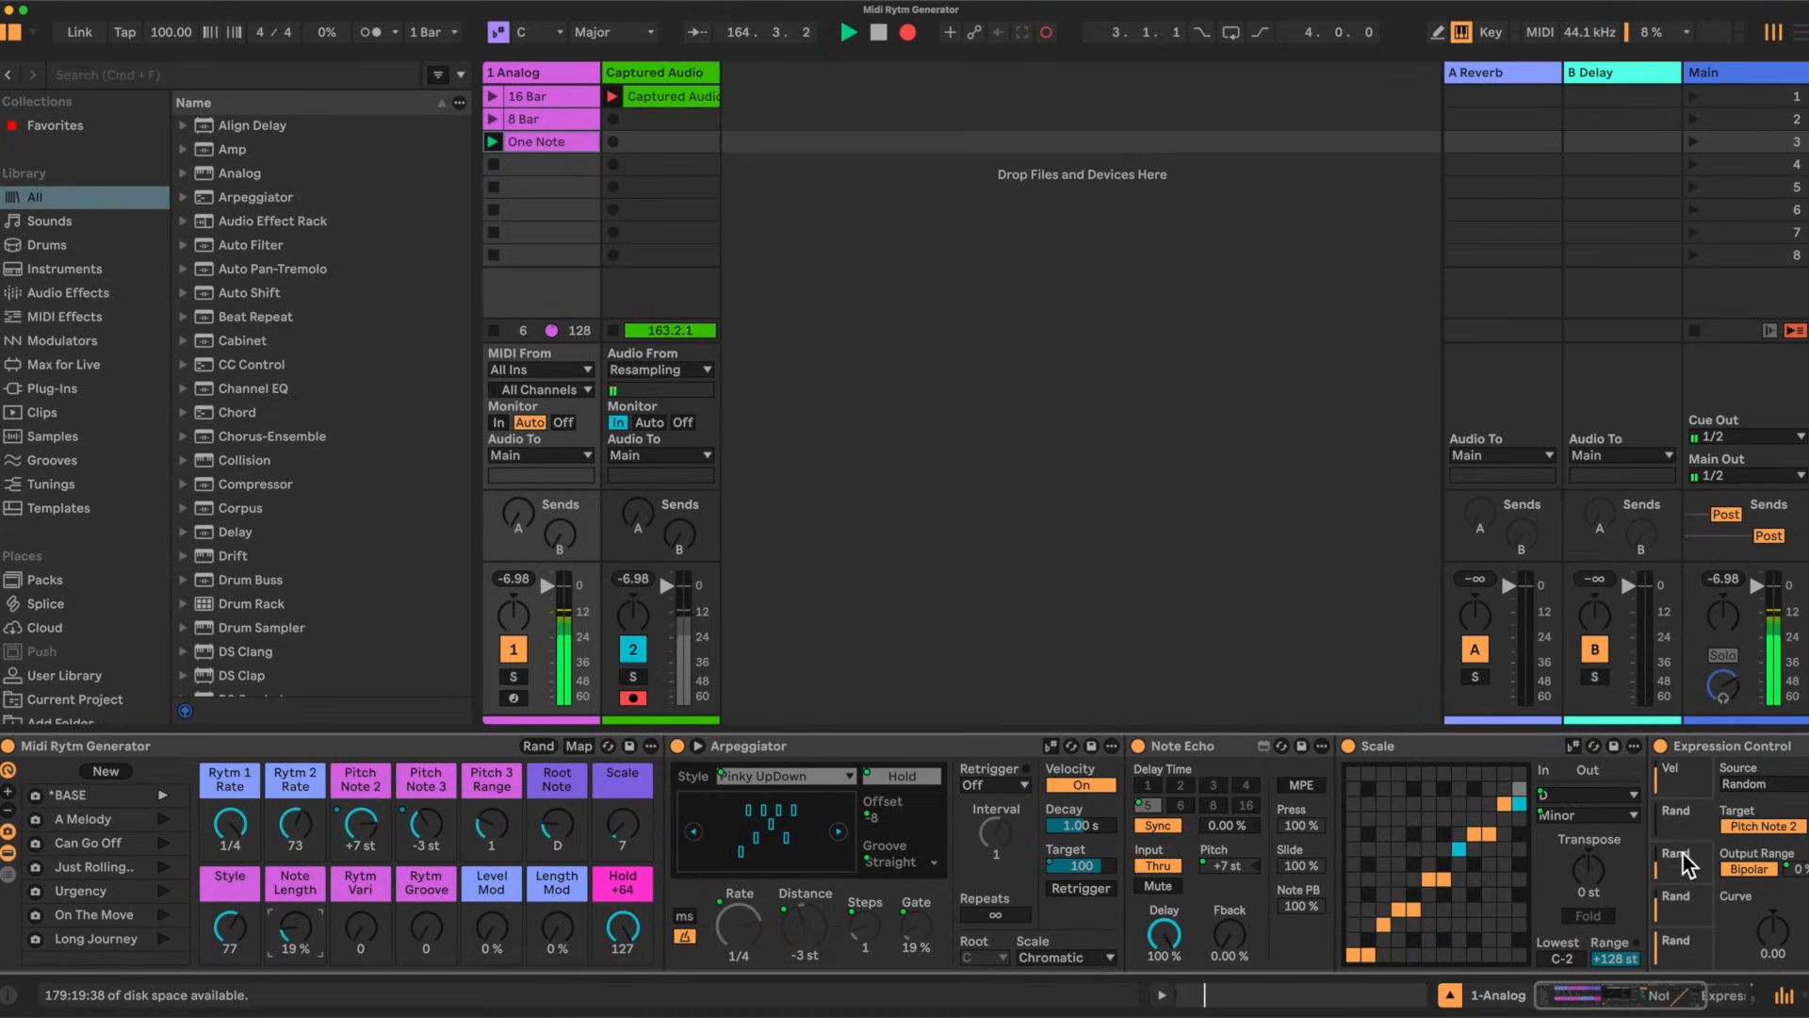
scroll(1685, 835, "right", 2)
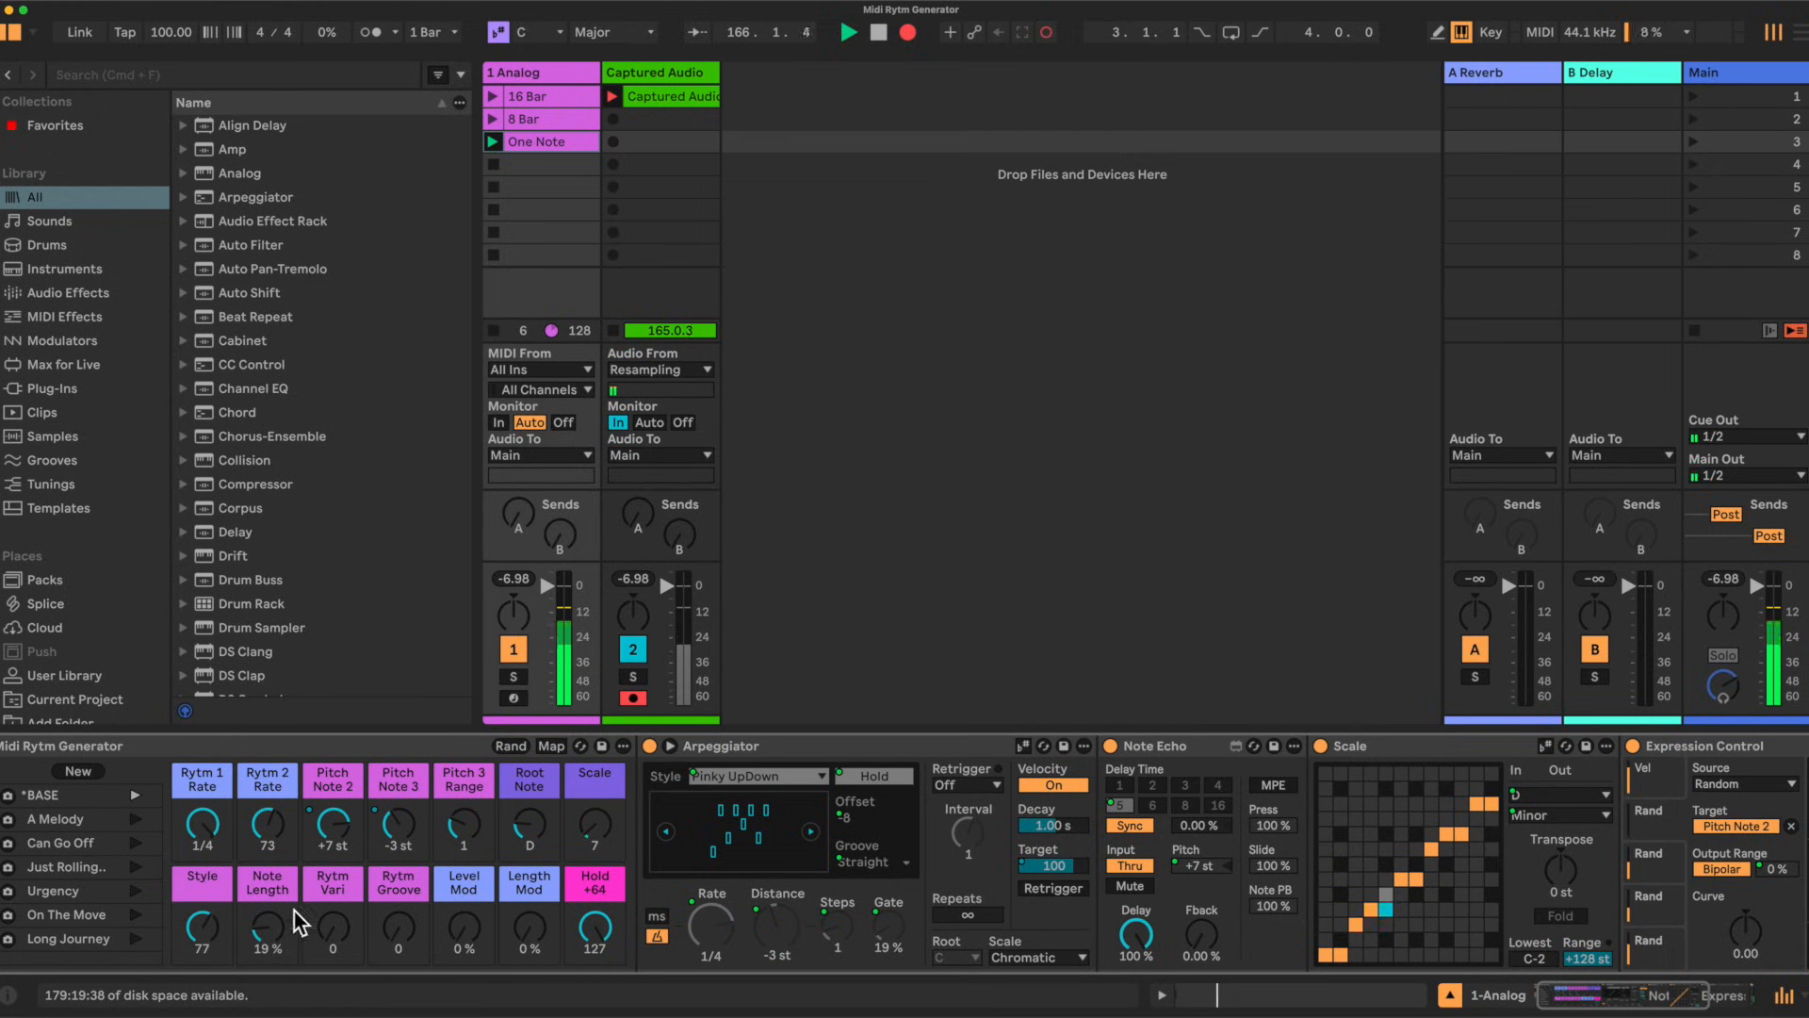
Step: Set the Rytm Vari macro to 62
left_click_drag(343, 930, 343, 887)
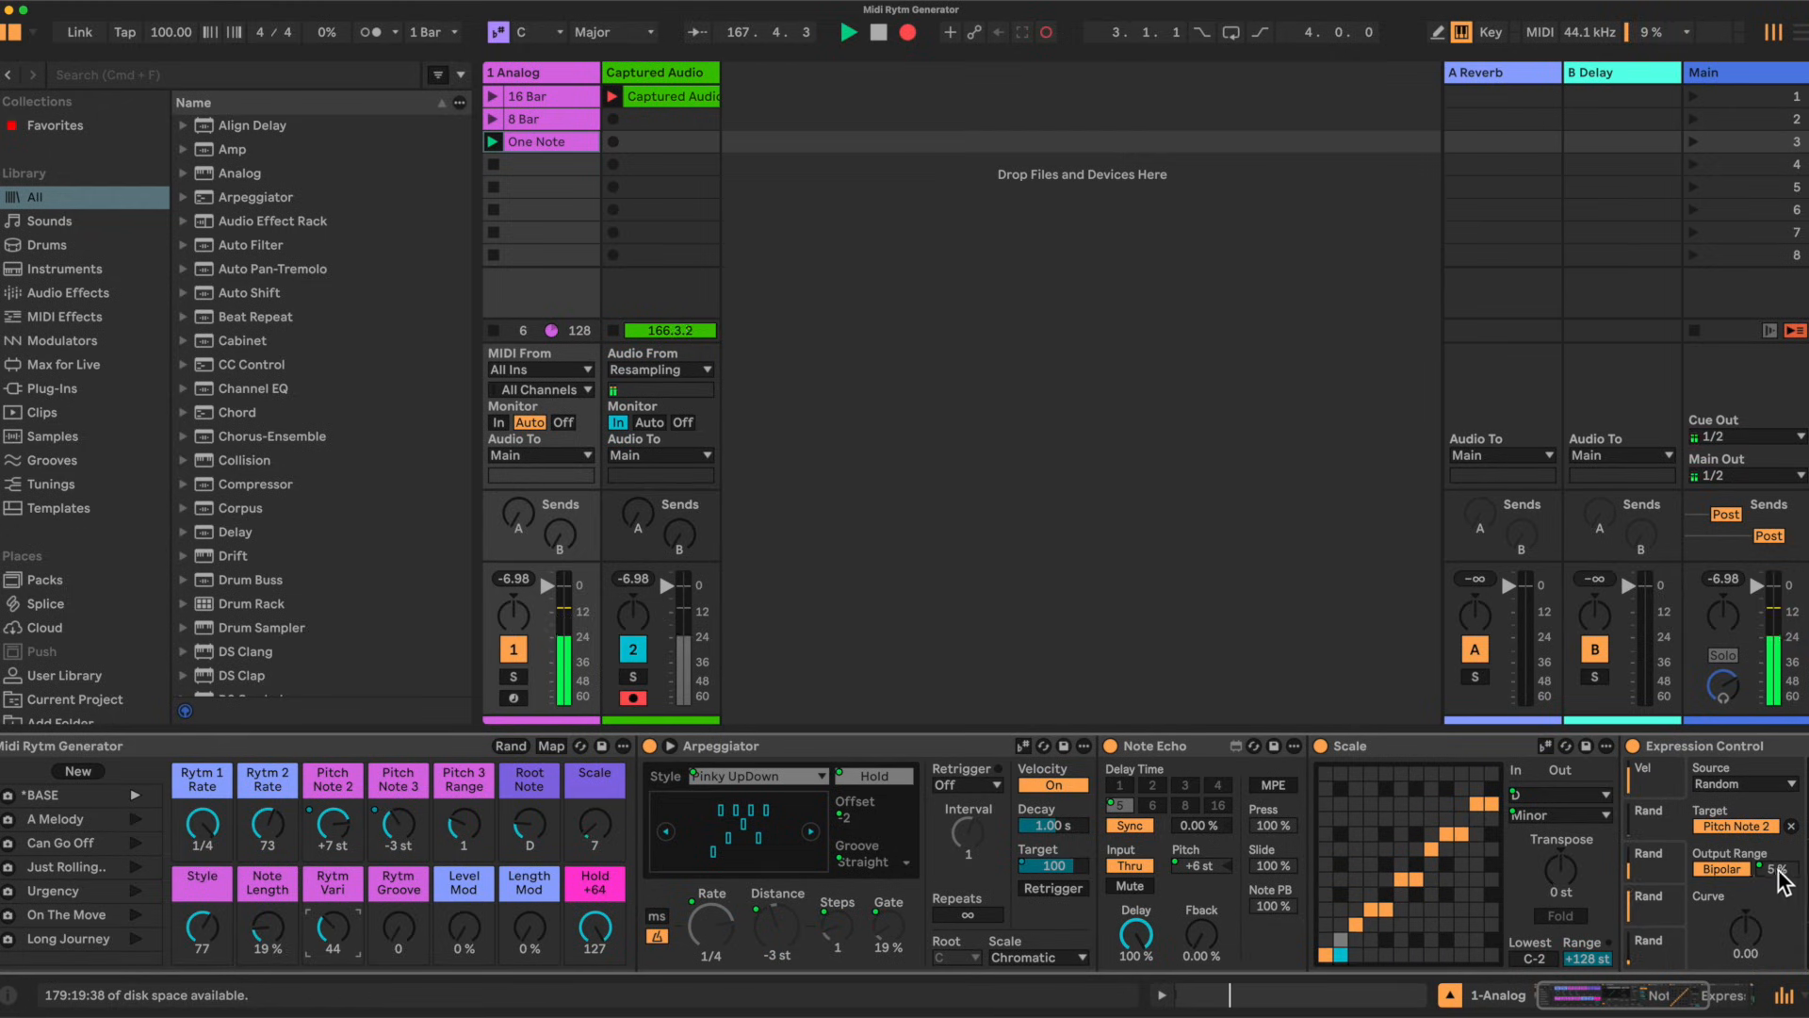
left_click_drag(330, 923, 330, 888)
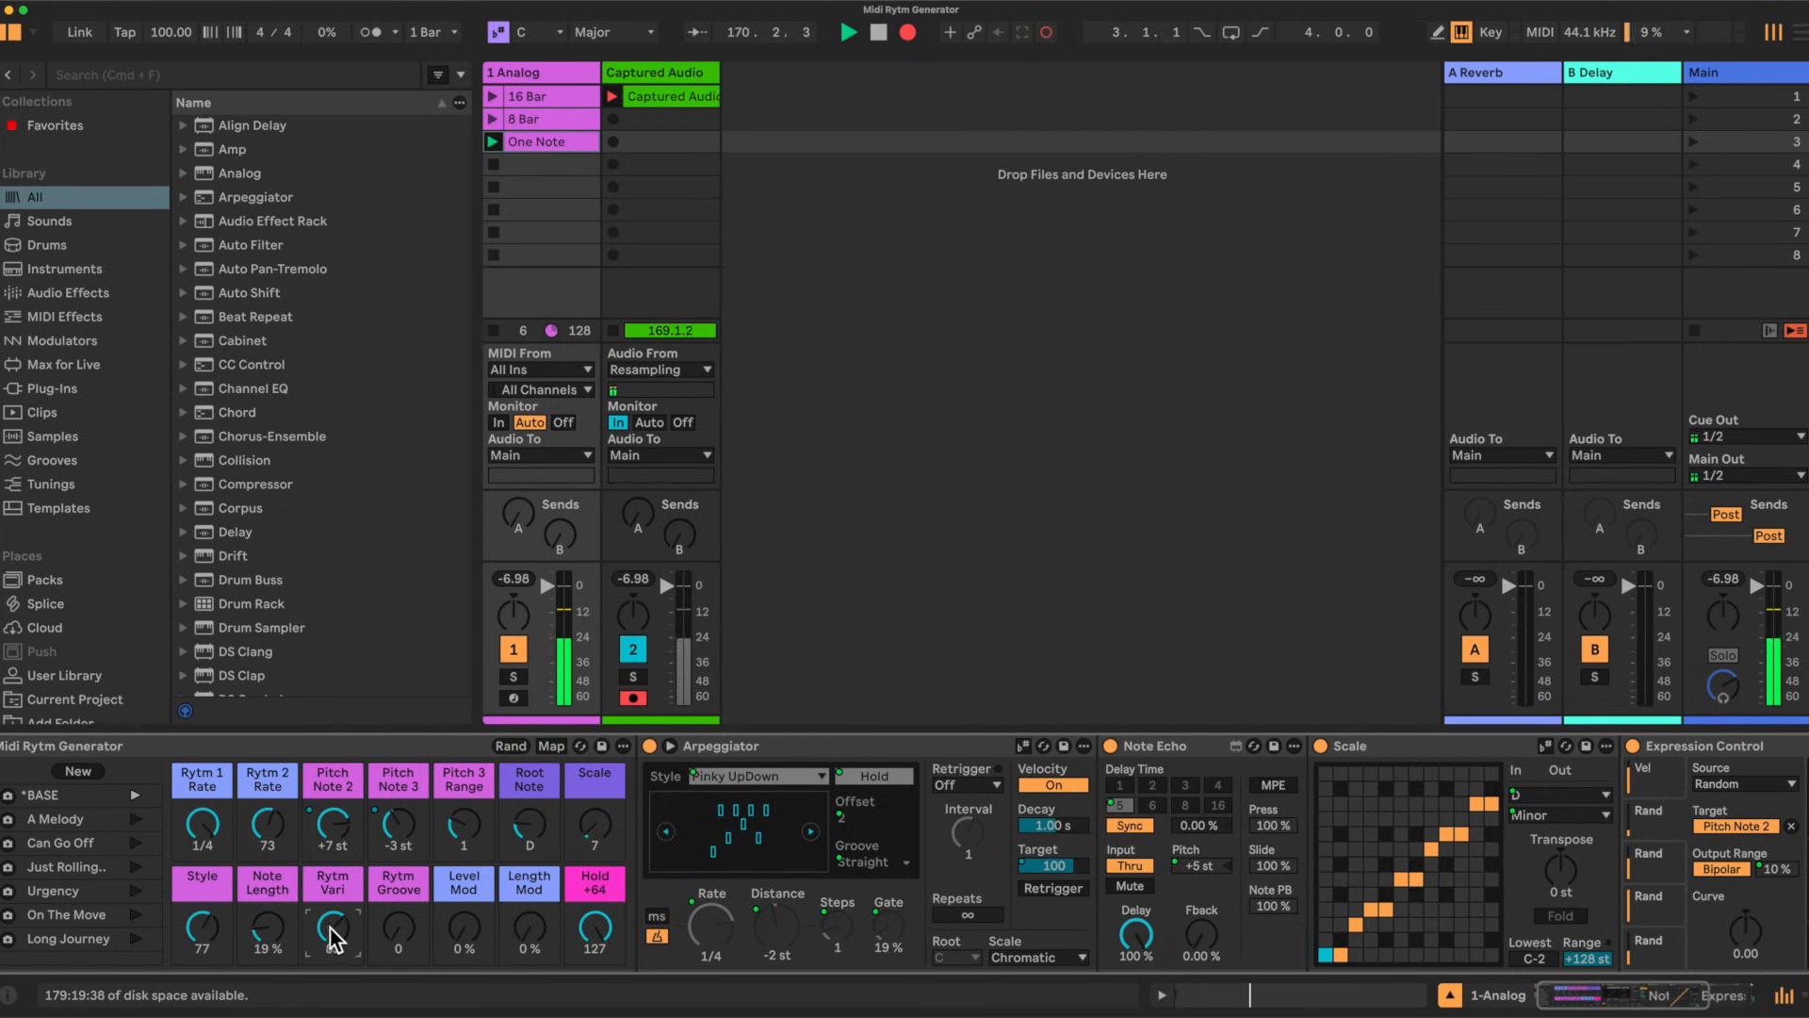
left_click_drag(329, 937, 330, 940)
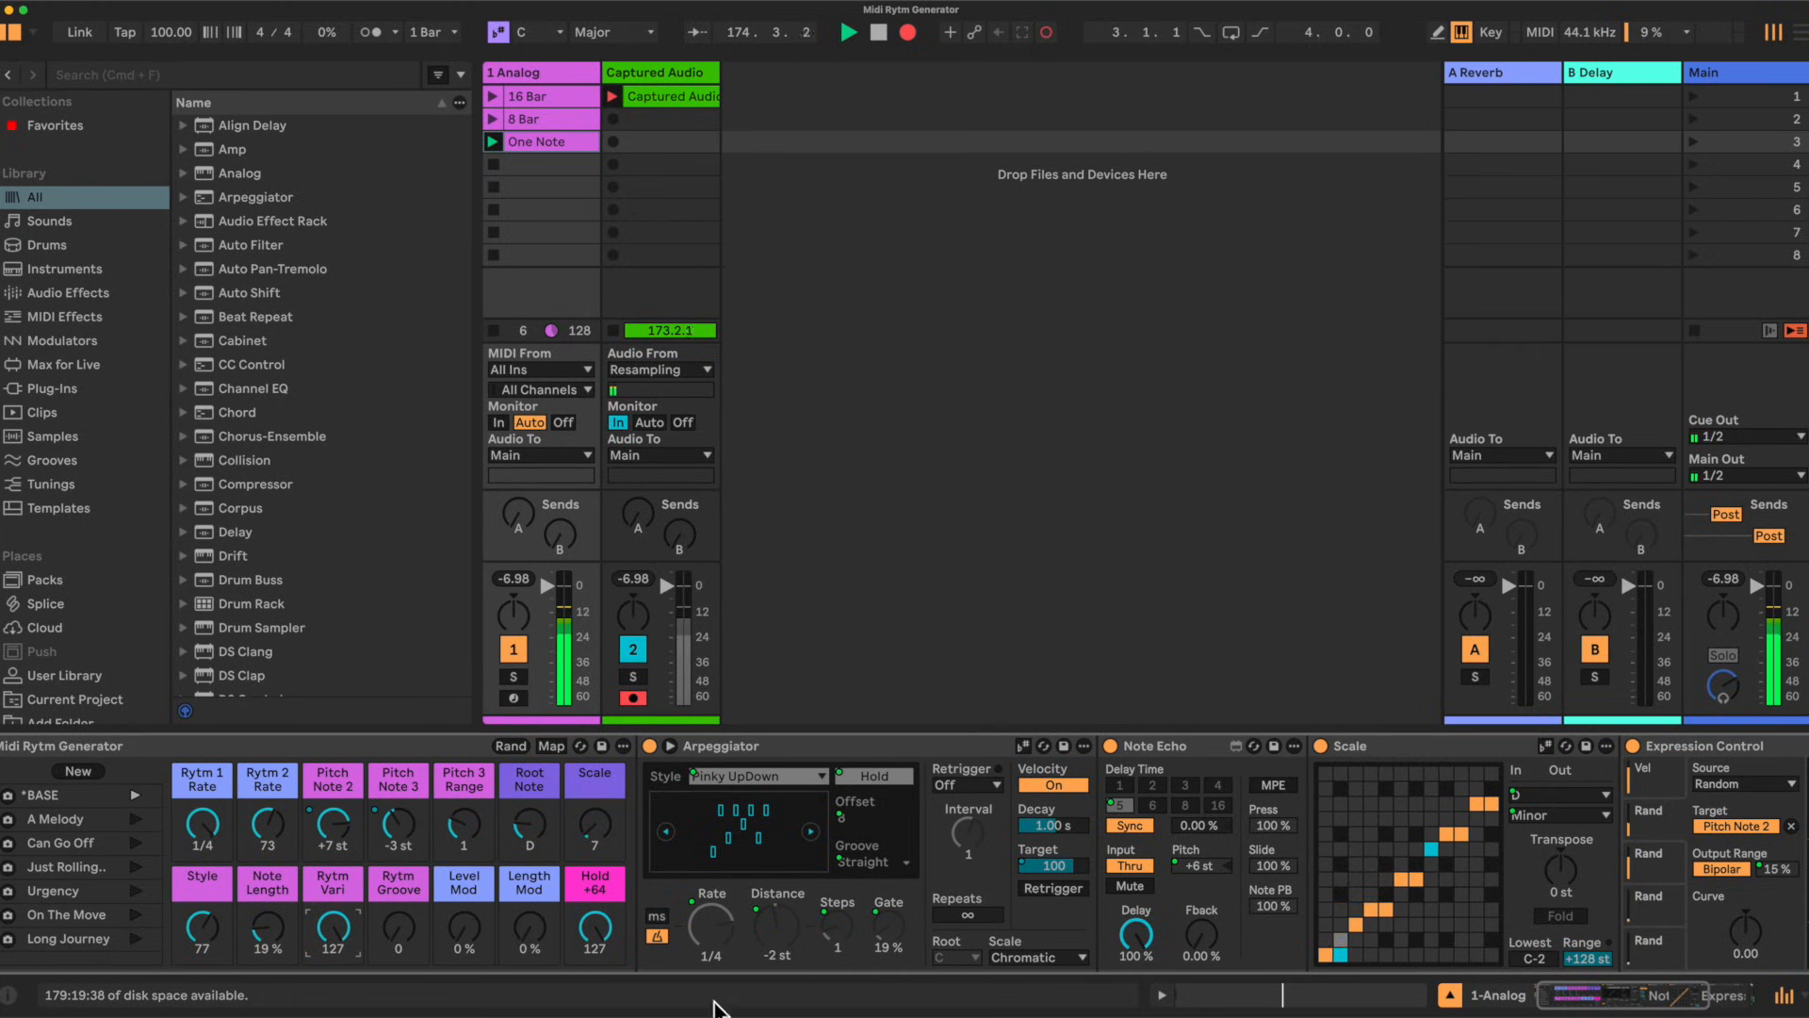
mouse_move(331, 929)
left_mouse_down()
mouse_move(331, 974)
mouse_move(331, 949)
left_mouse_up()
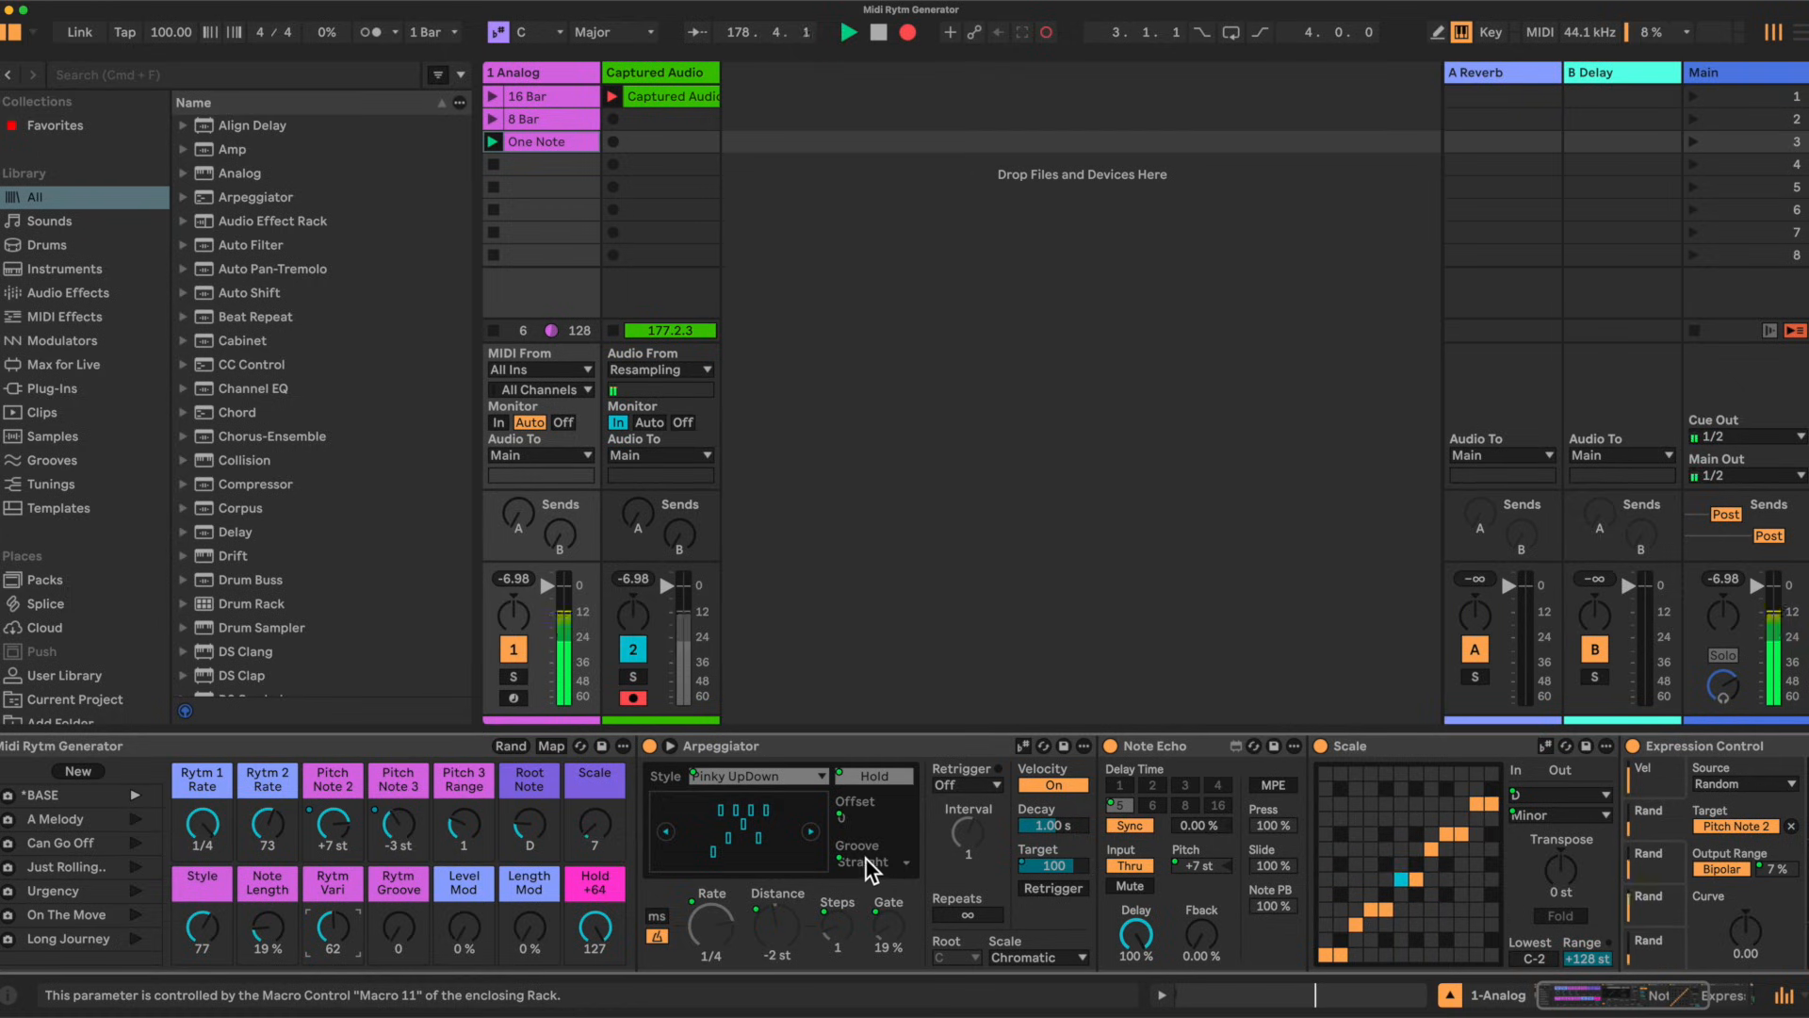
Step: Set the Rytm Groove macro to 98, adding swing to the arpeggiator groove
mouse_move(424, 911)
left_mouse_down()
mouse_move(424, 881)
mouse_move(400, 923)
left_mouse_up()
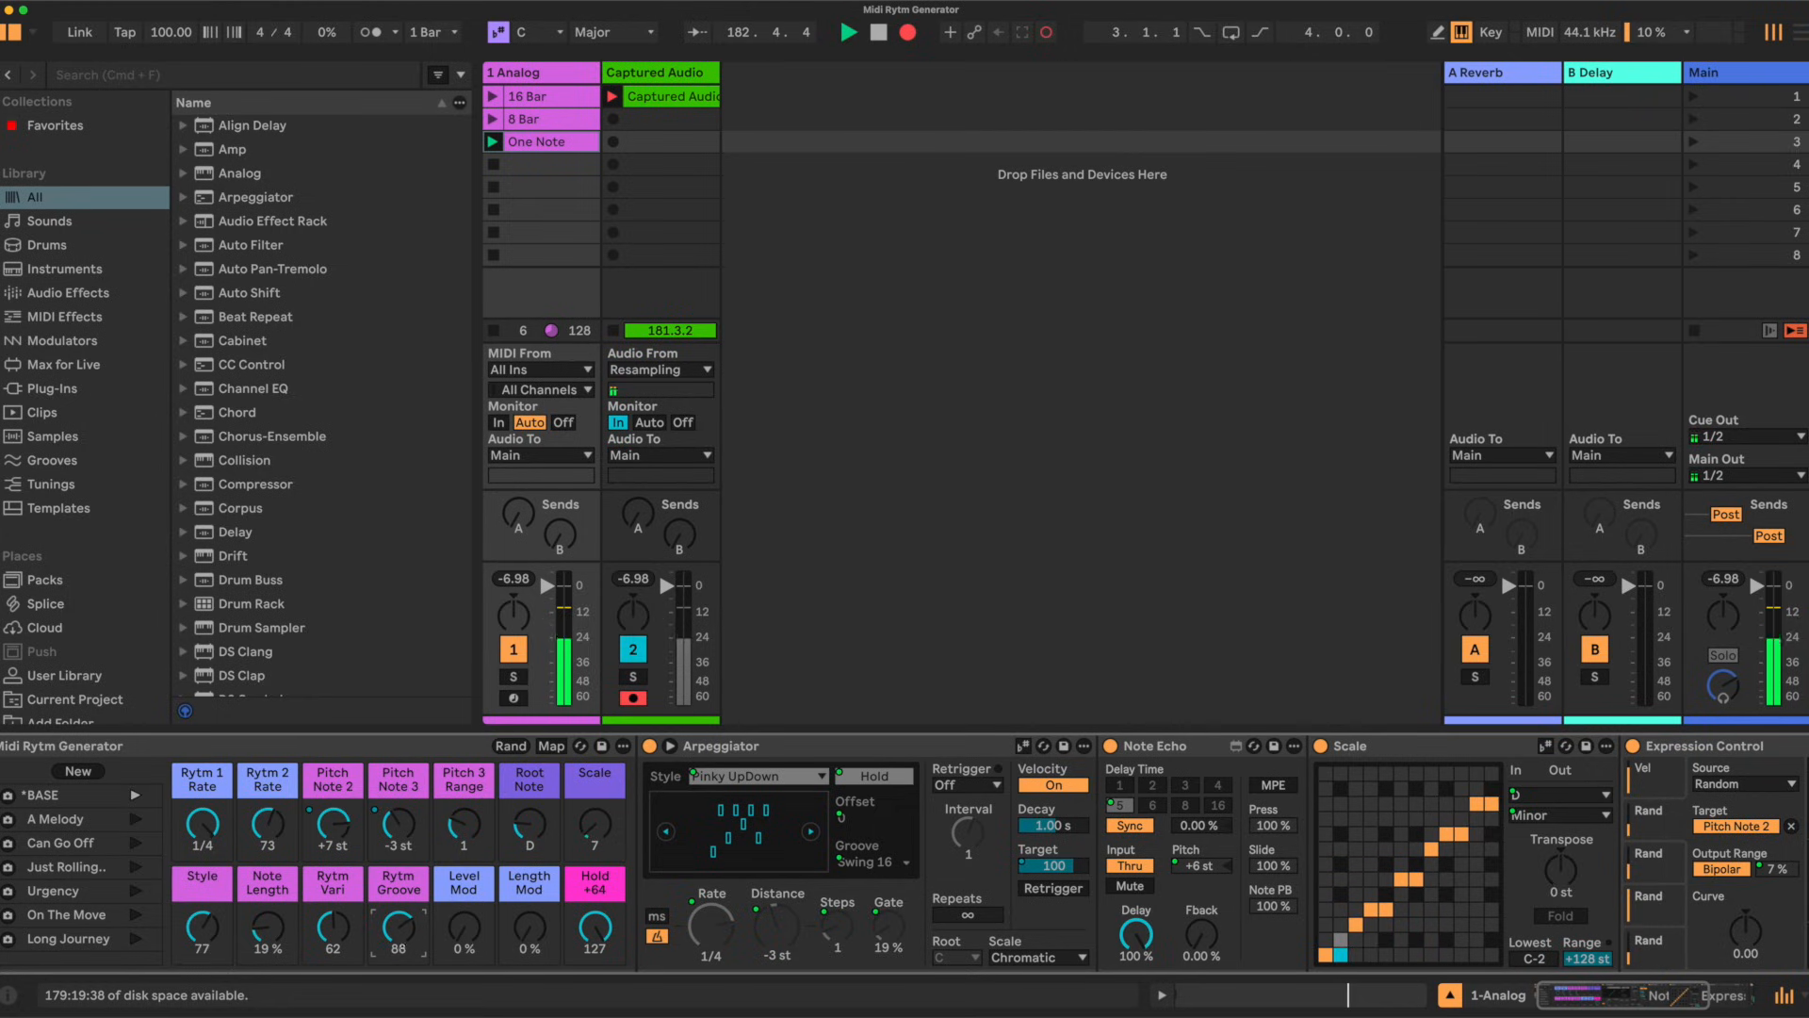
left_click_drag(401, 942, 400, 921)
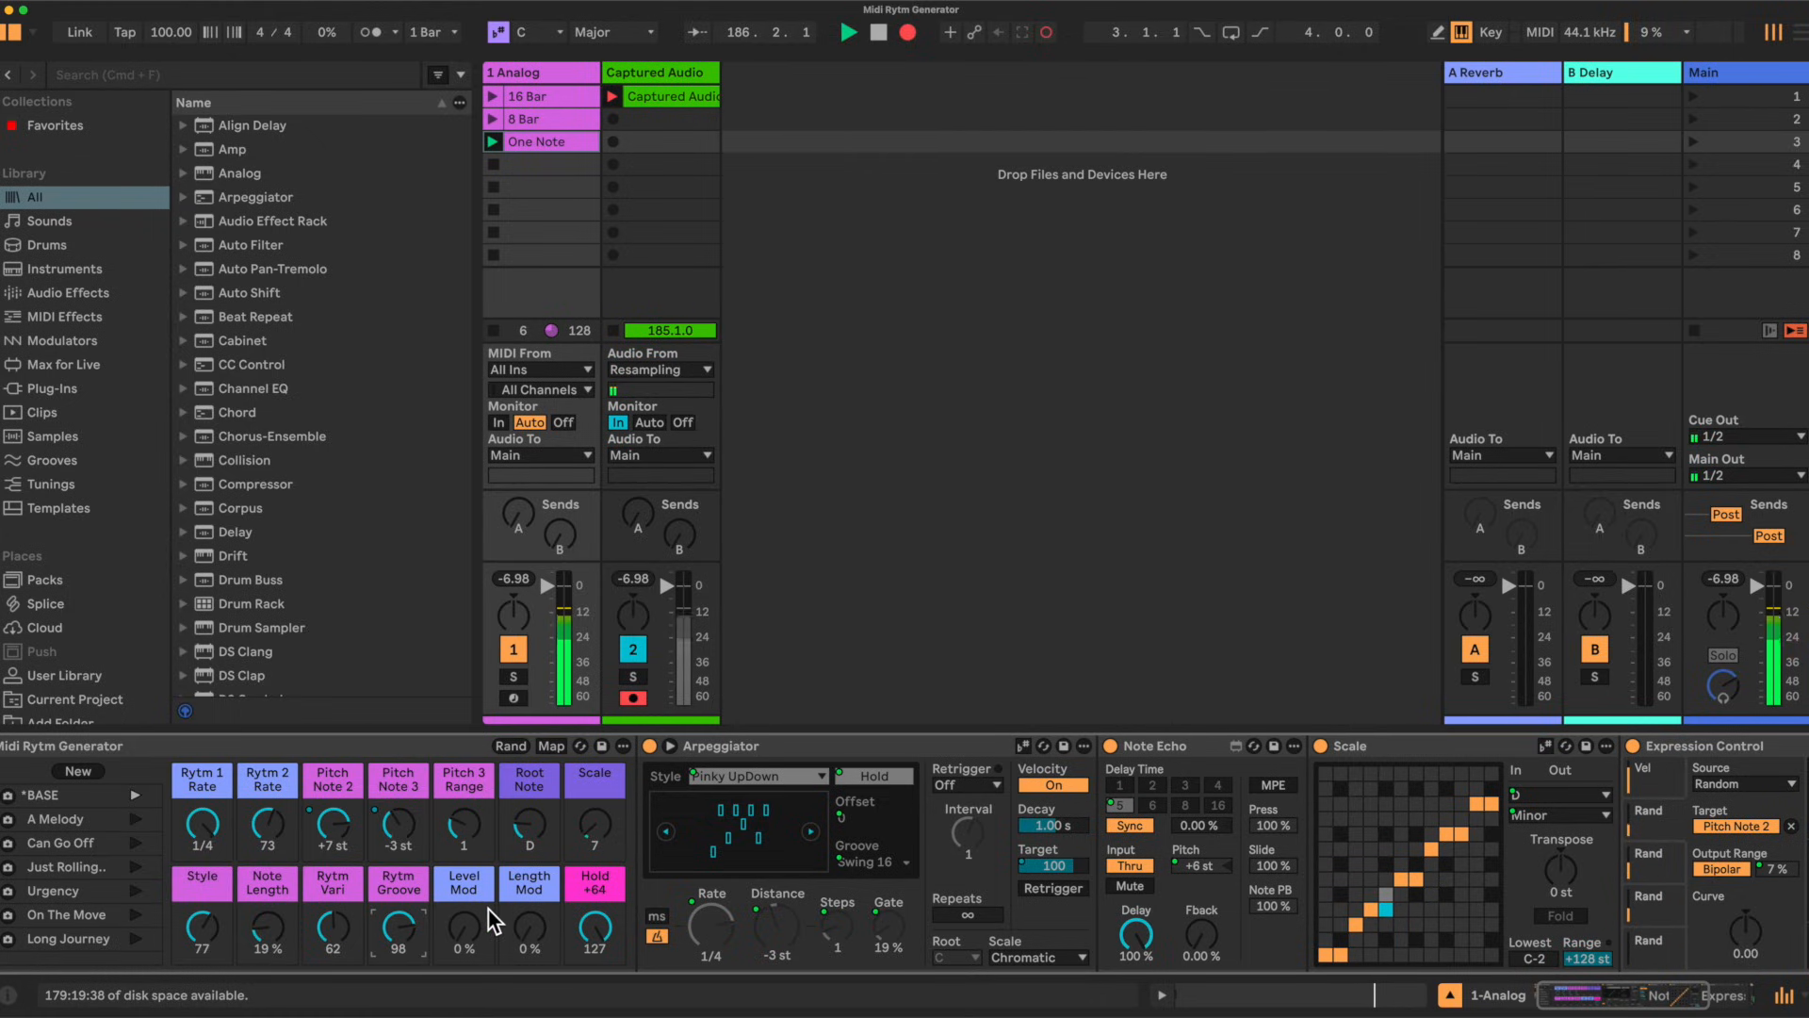
Step: Set the Level Mod macro to -13% while showing the Expression Control velocity lane
left_click_drag(472, 902, 469, 931)
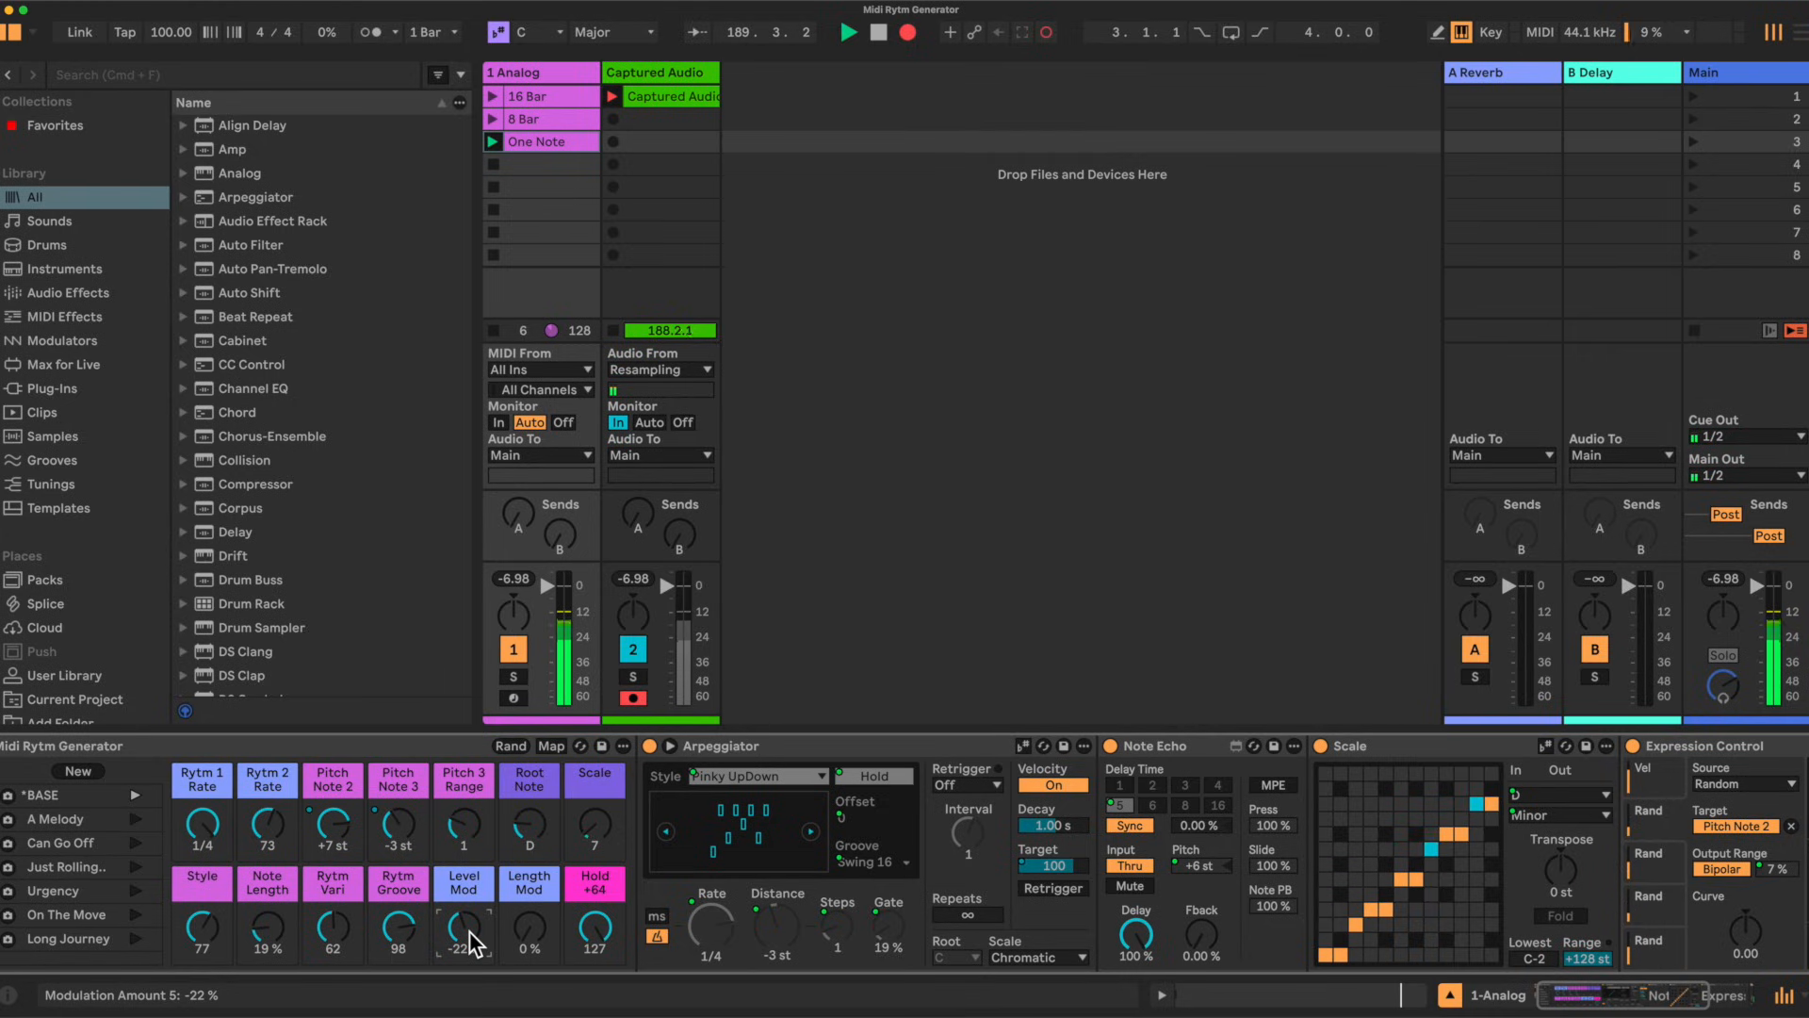
scroll(470, 931, "right", 1)
scroll(469, 931, "right", 2)
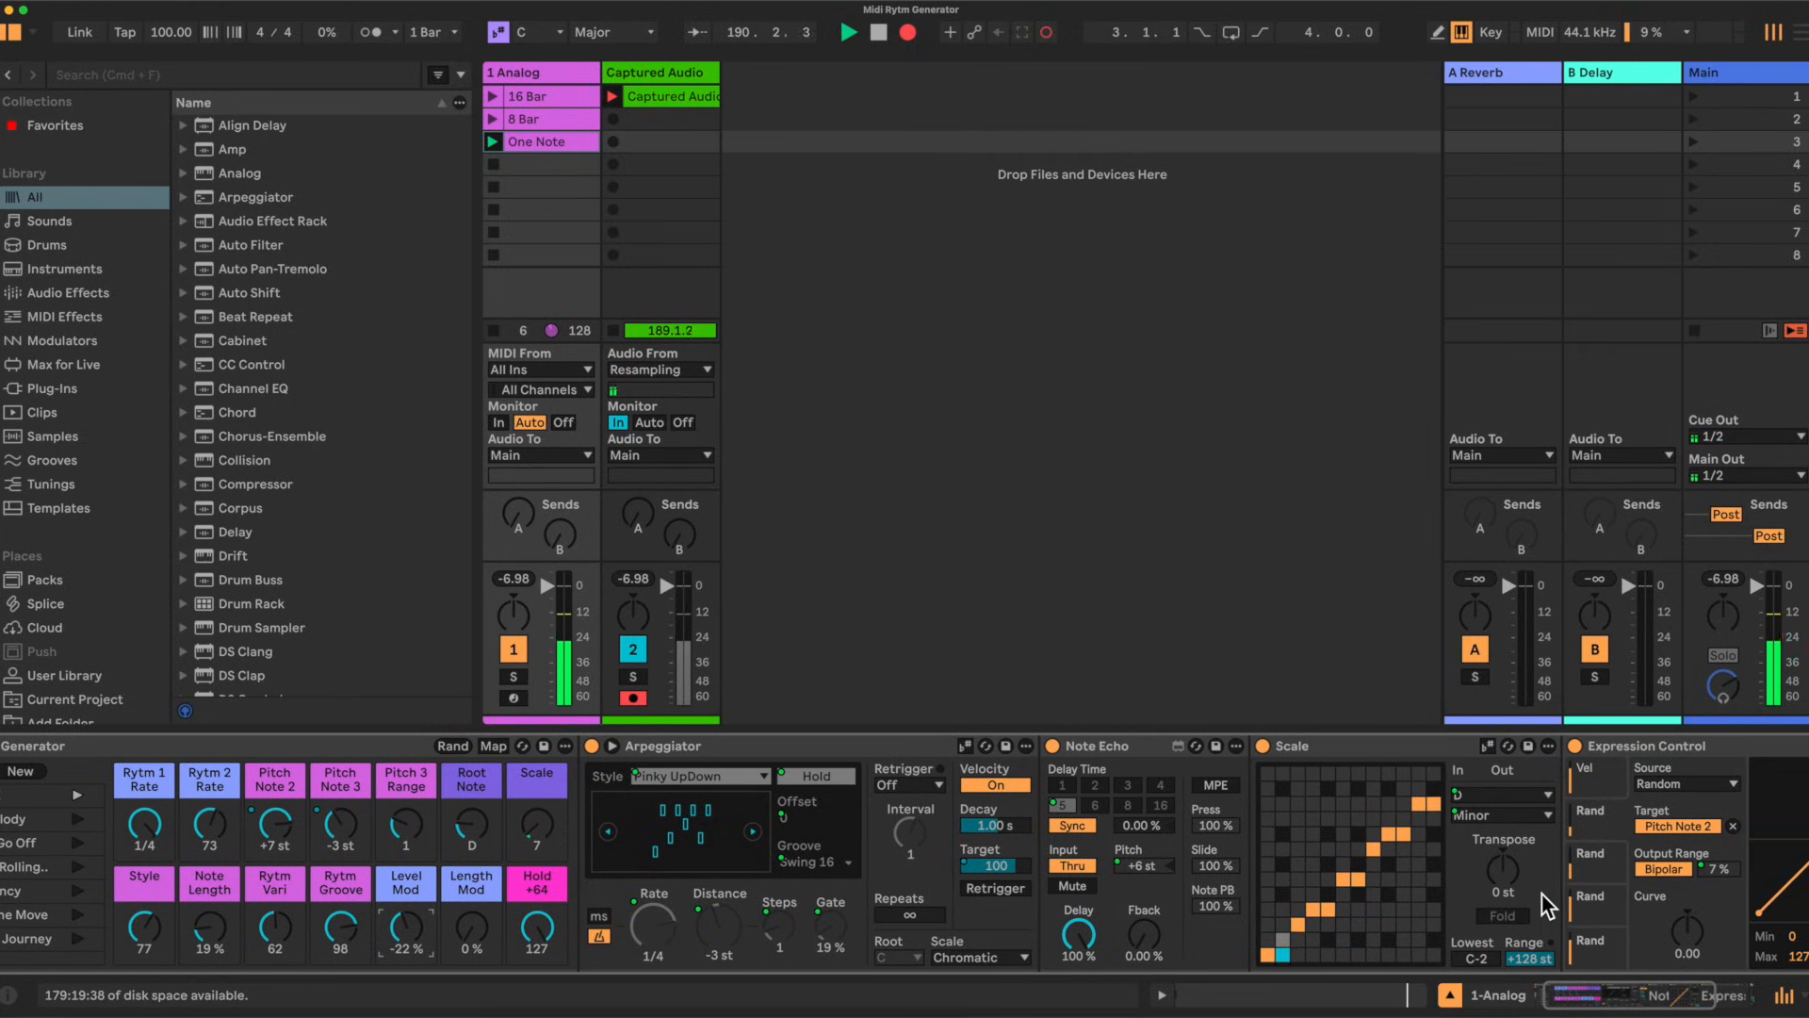
left_click(1603, 897)
left_click(1603, 943)
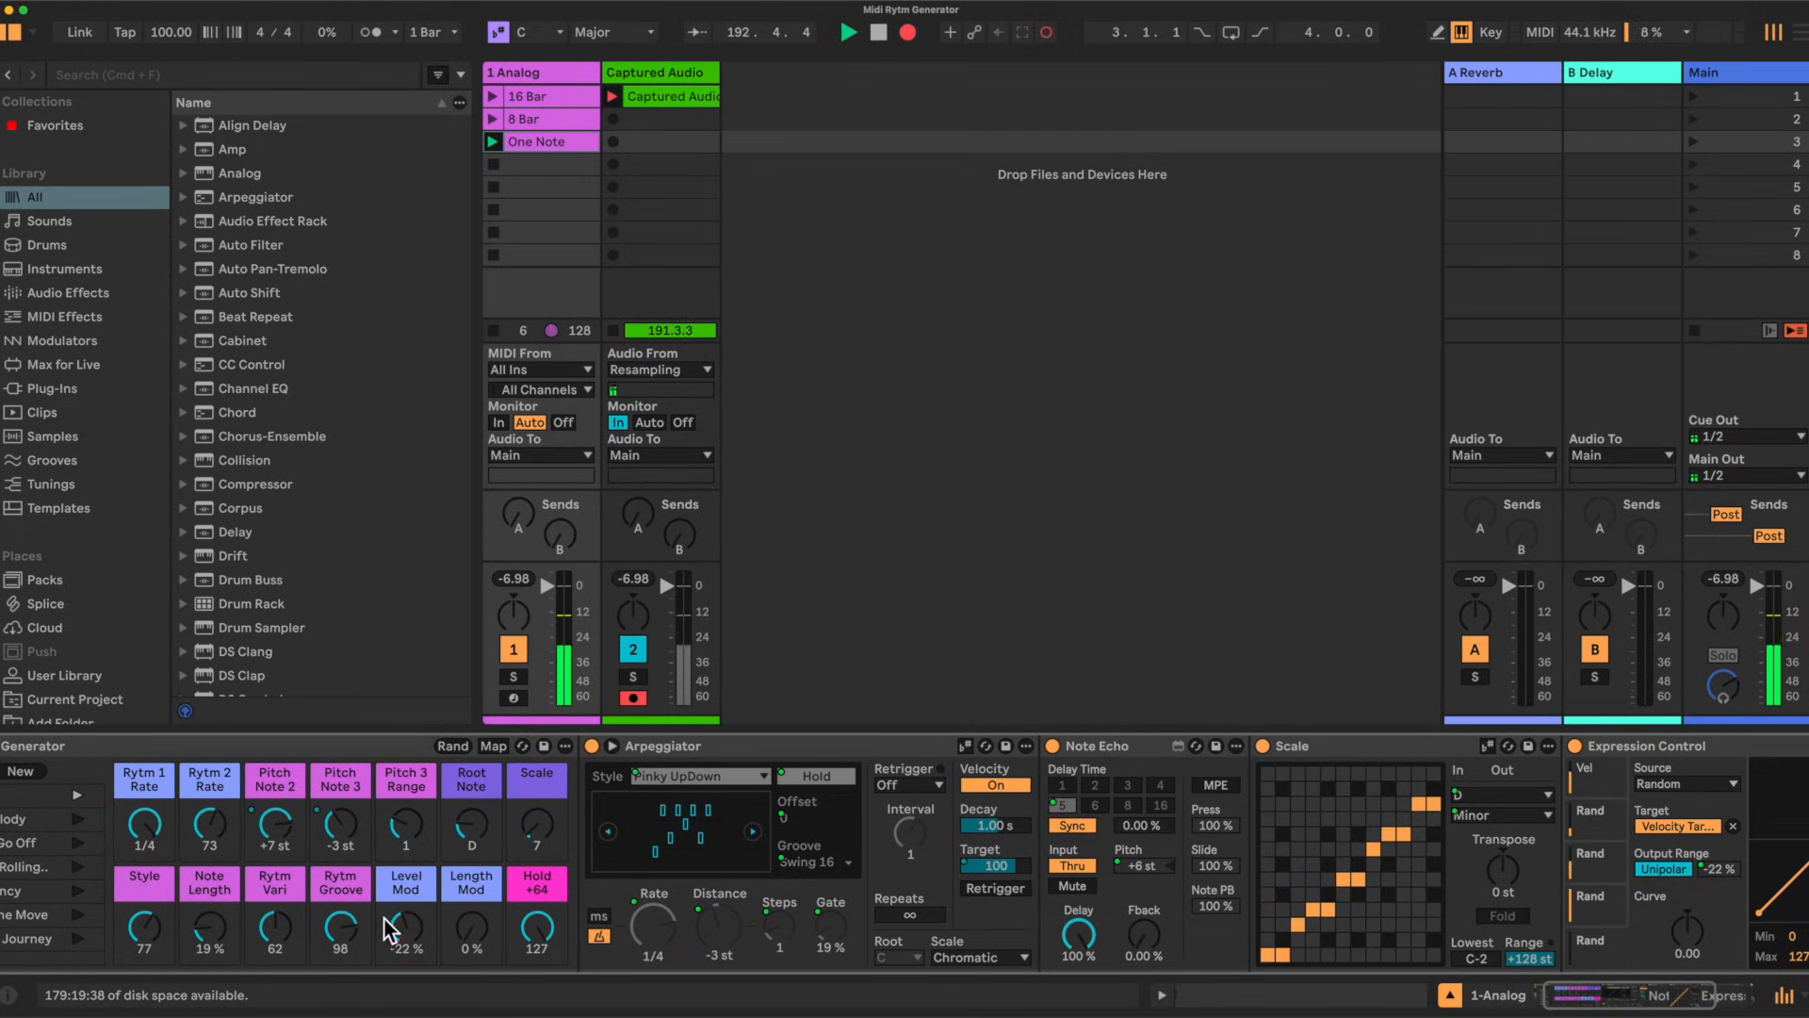
left_click_drag(405, 928, 405, 924)
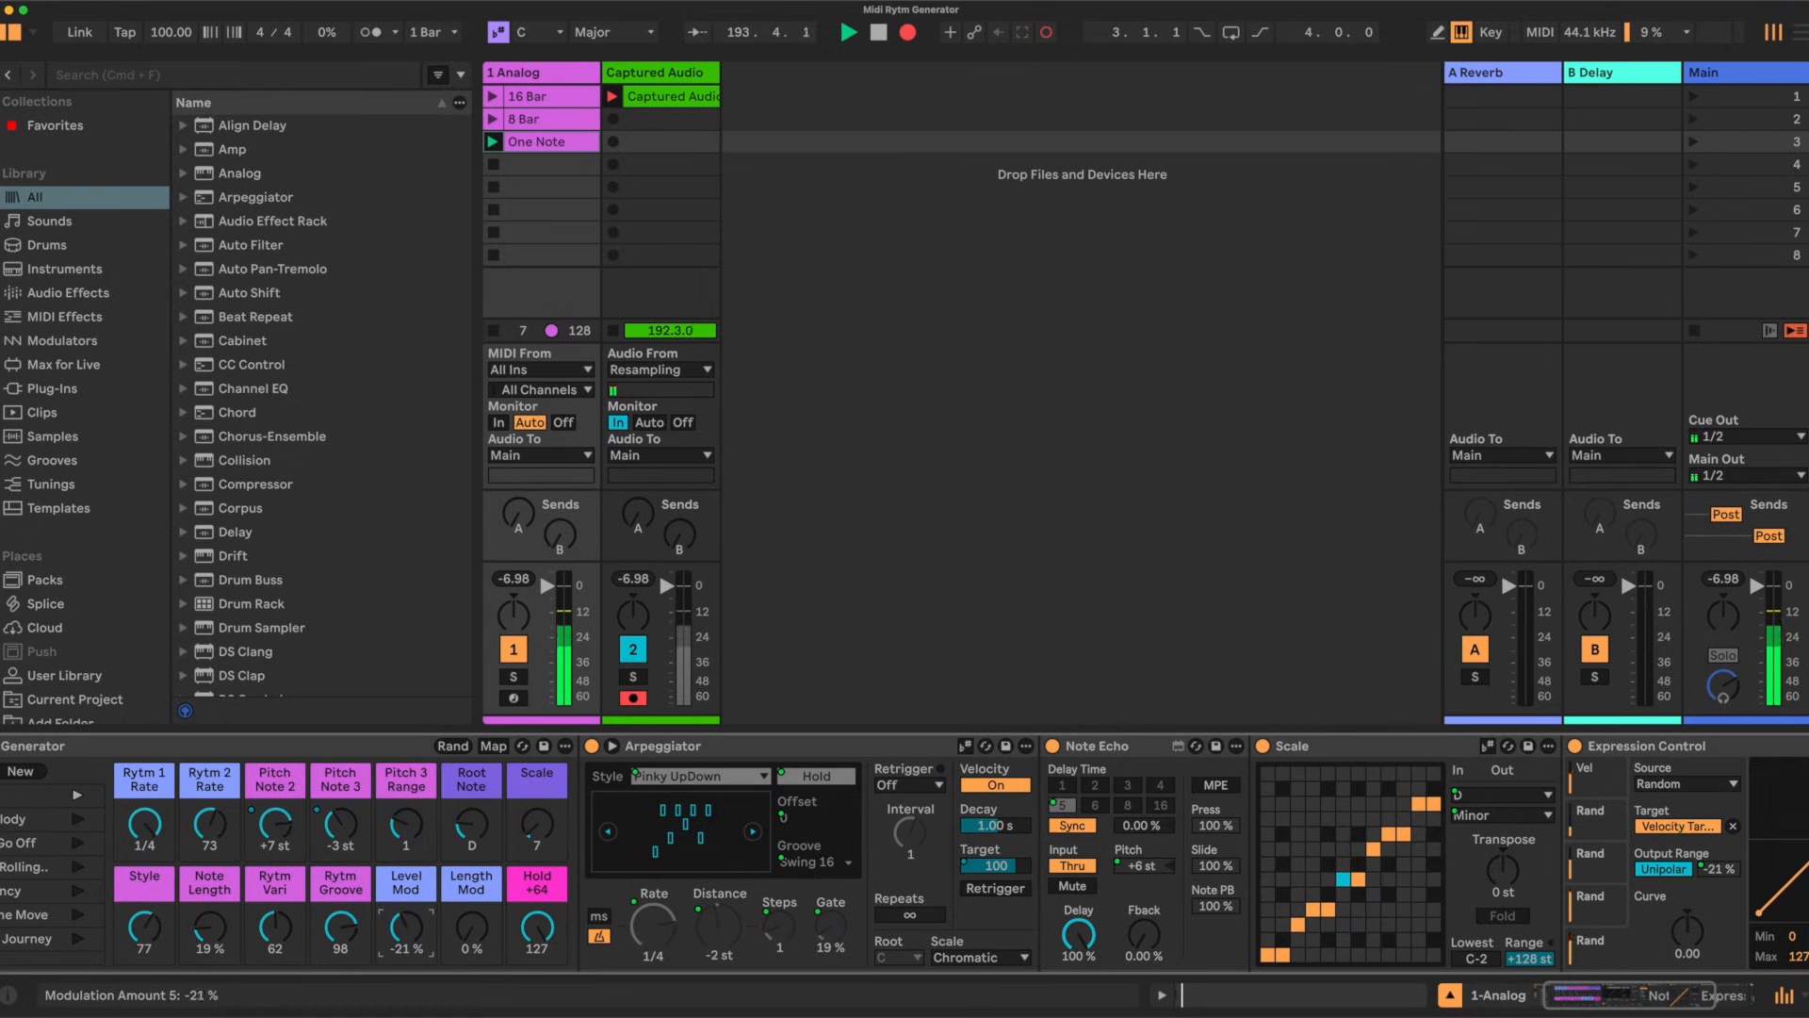
mouse_move(405, 926)
left_mouse_down()
mouse_move(405, 903)
mouse_move(407, 953)
left_mouse_up()
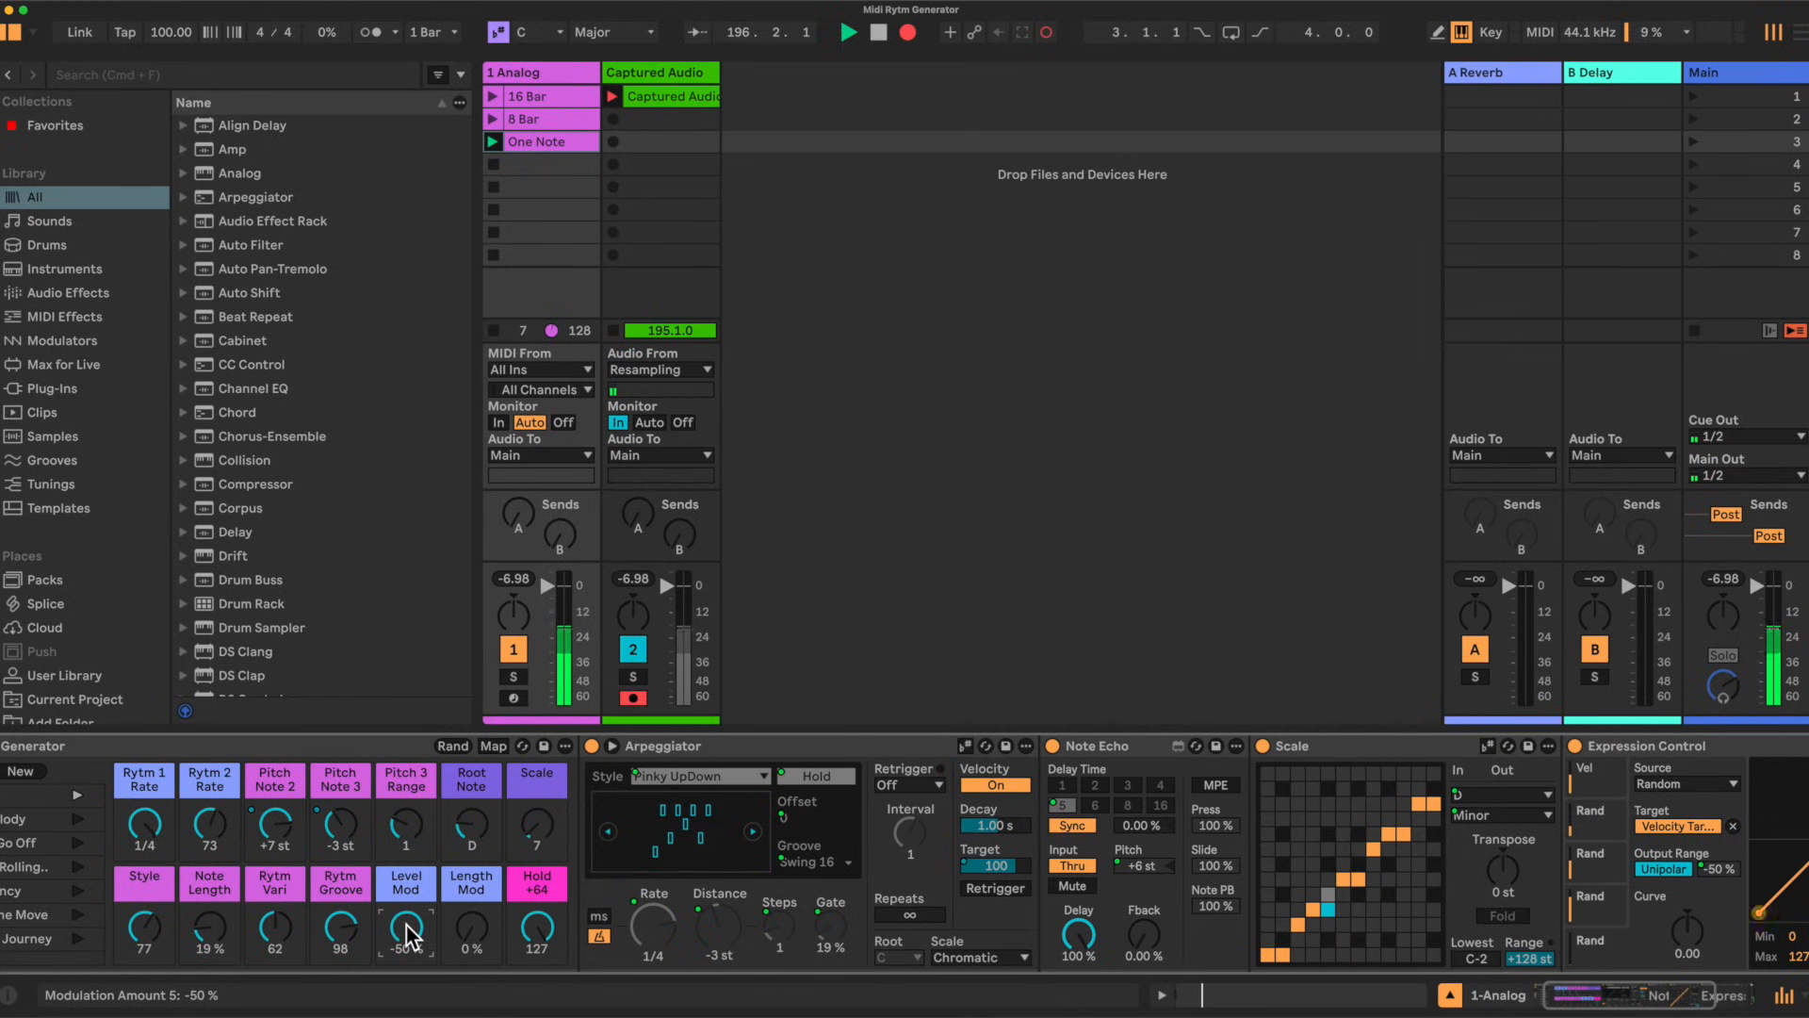
left_click_drag(407, 933, 407, 898)
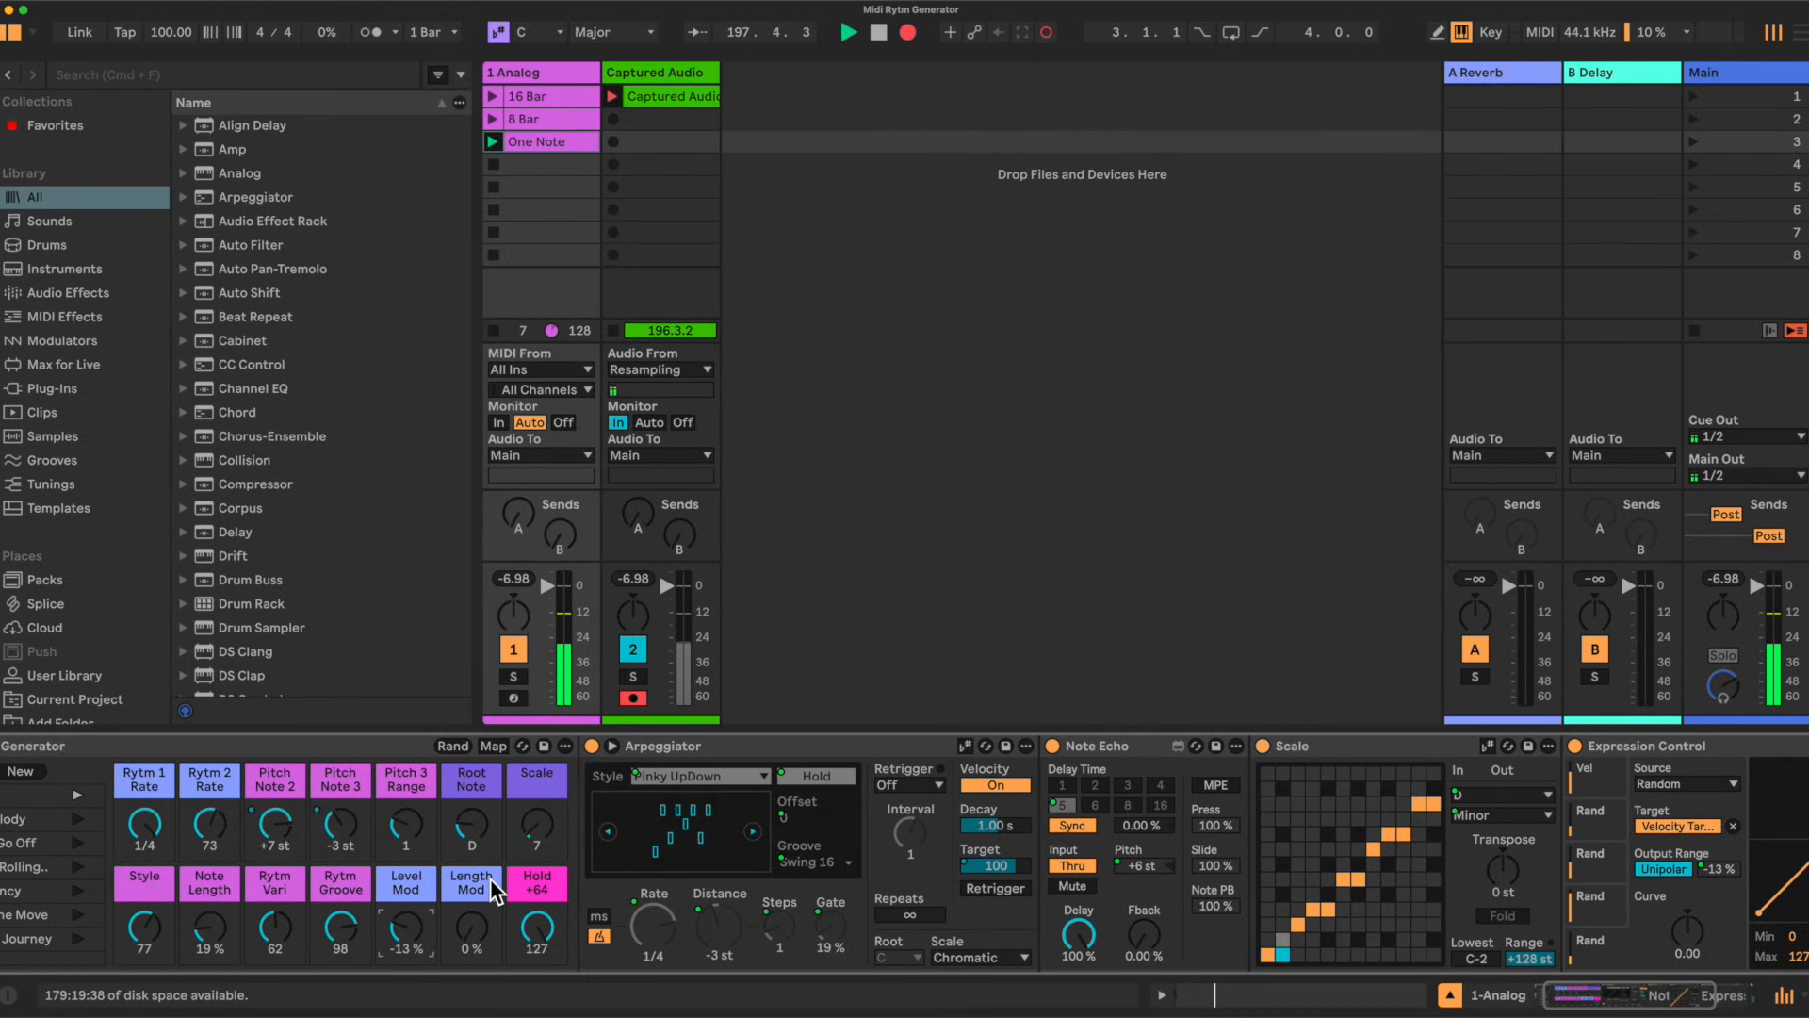
Step: Set the Length Mod macro to 50% and the Note Length macro to 23%
left_click_drag(472, 929, 471, 904)
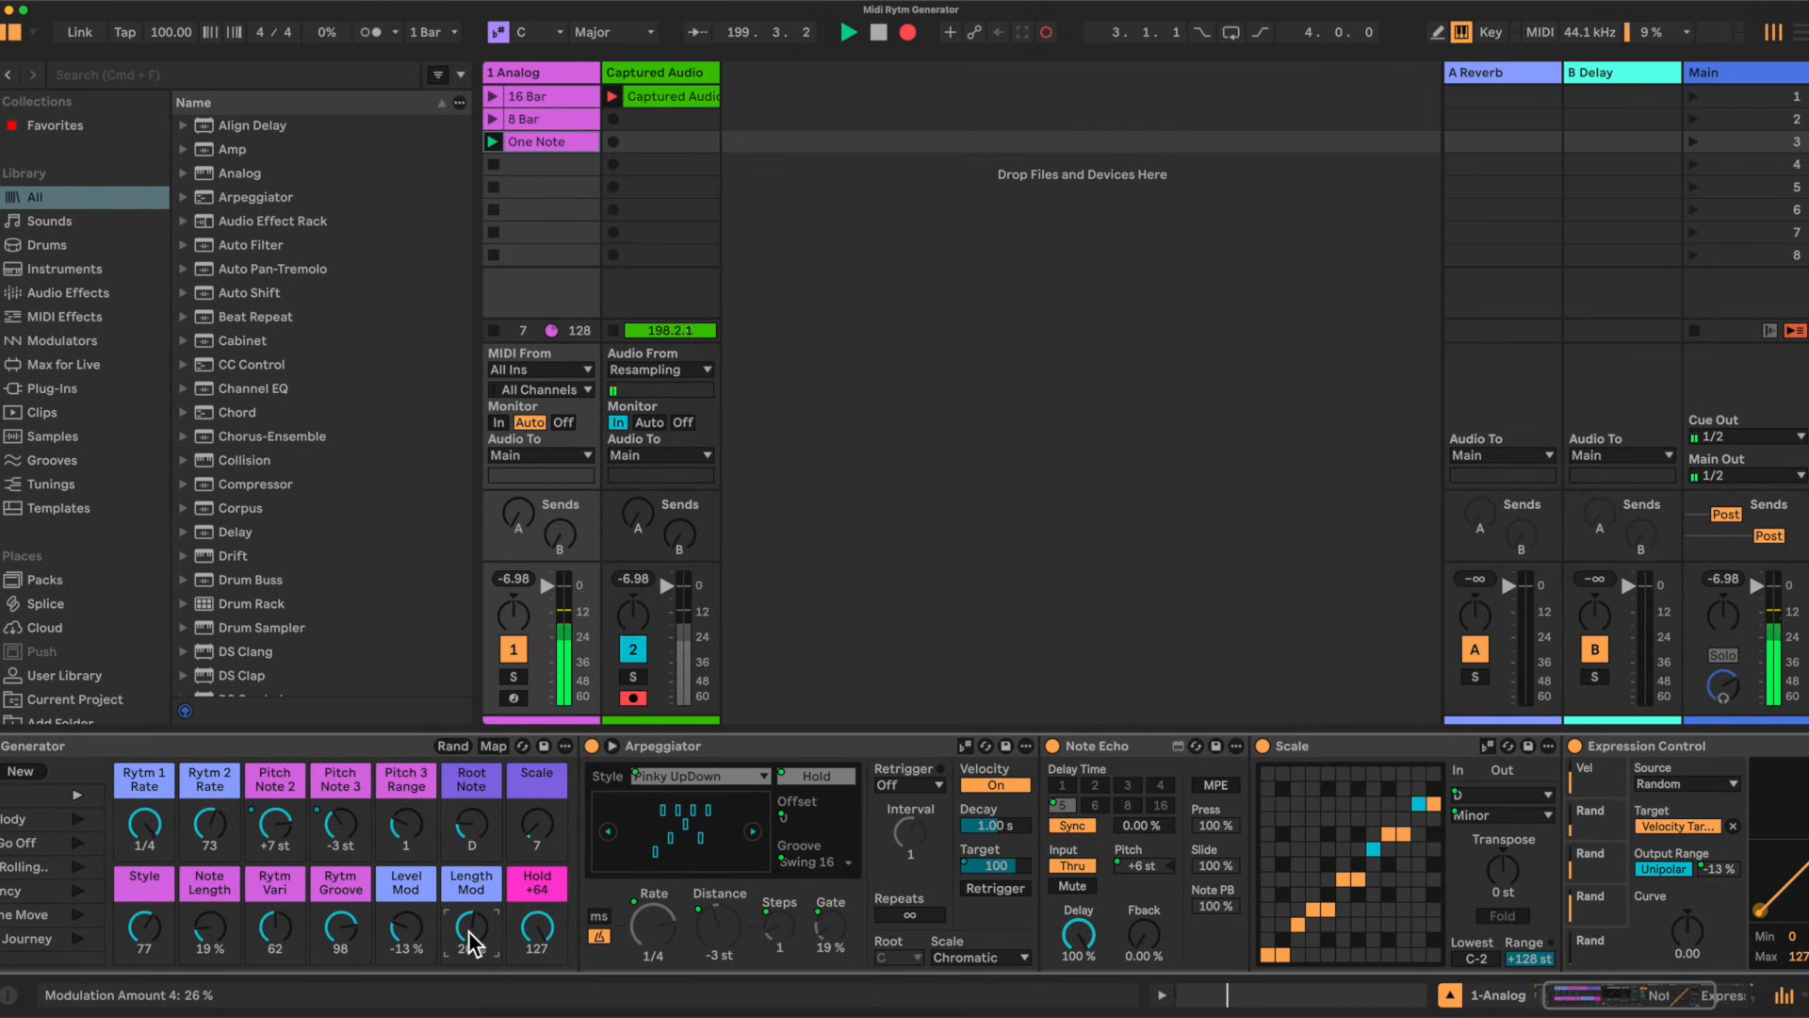
left_click_drag(468, 931, 467, 916)
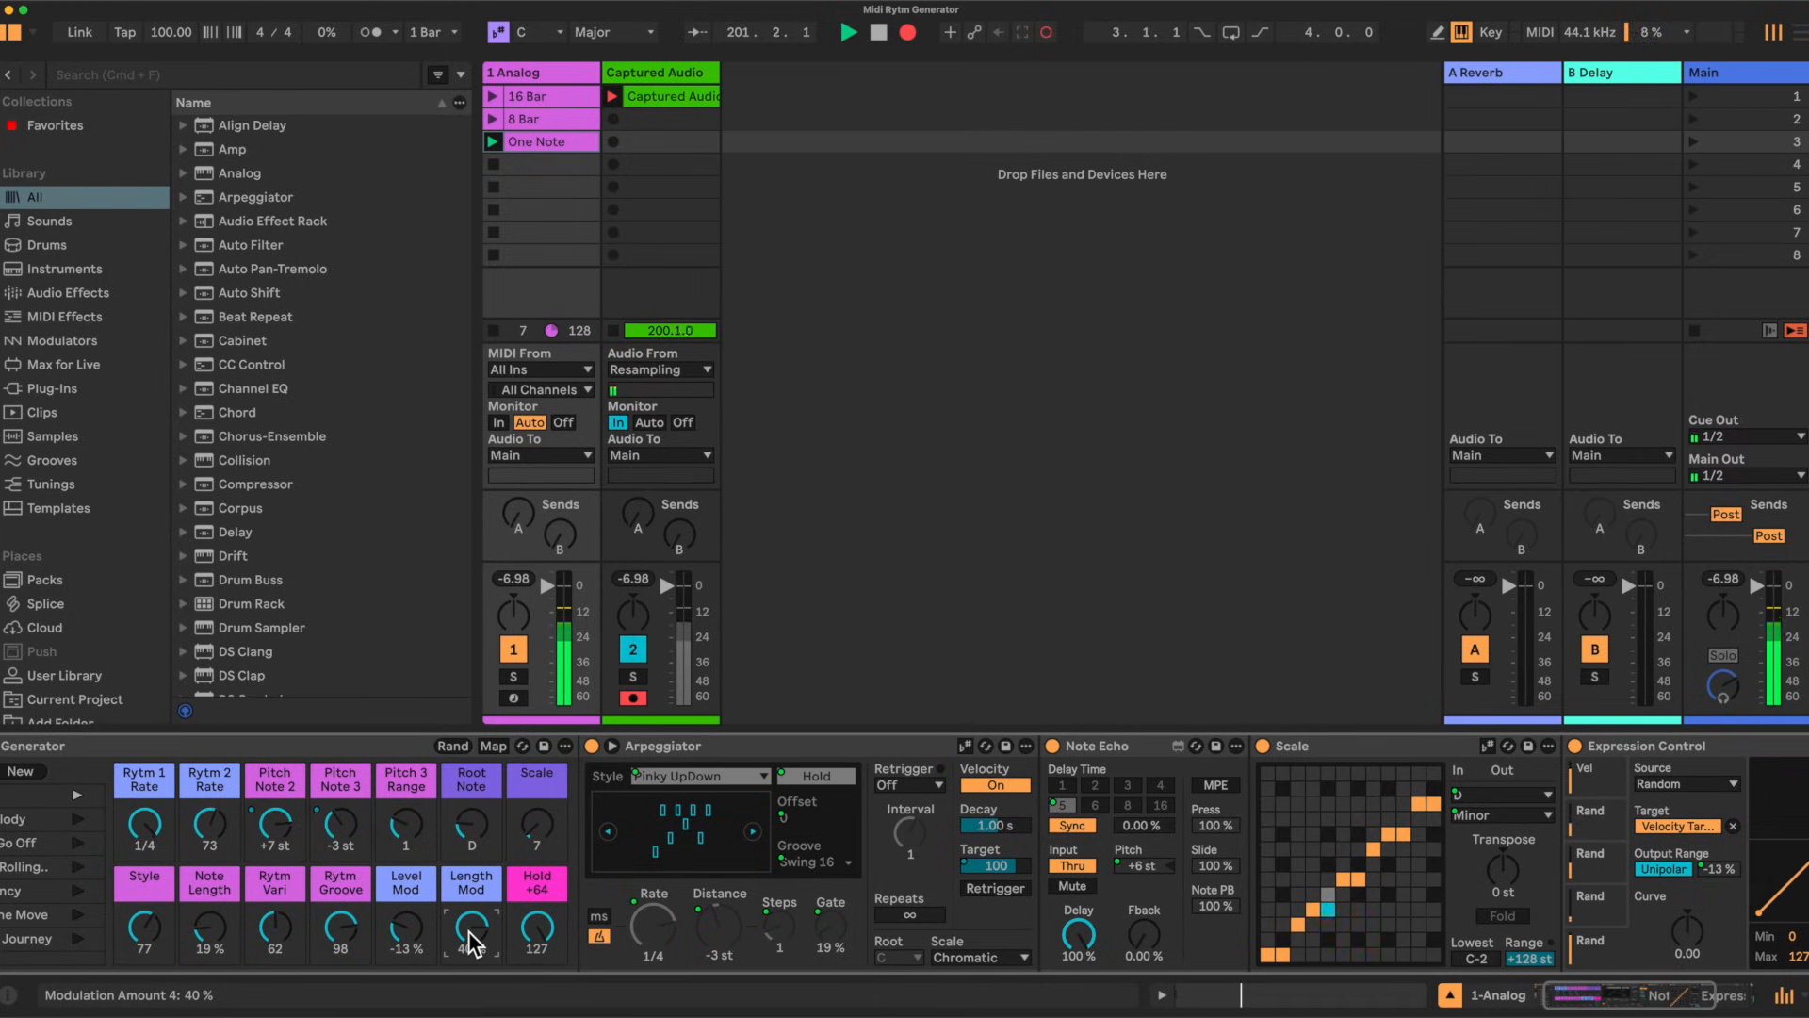
left_click(1603, 903)
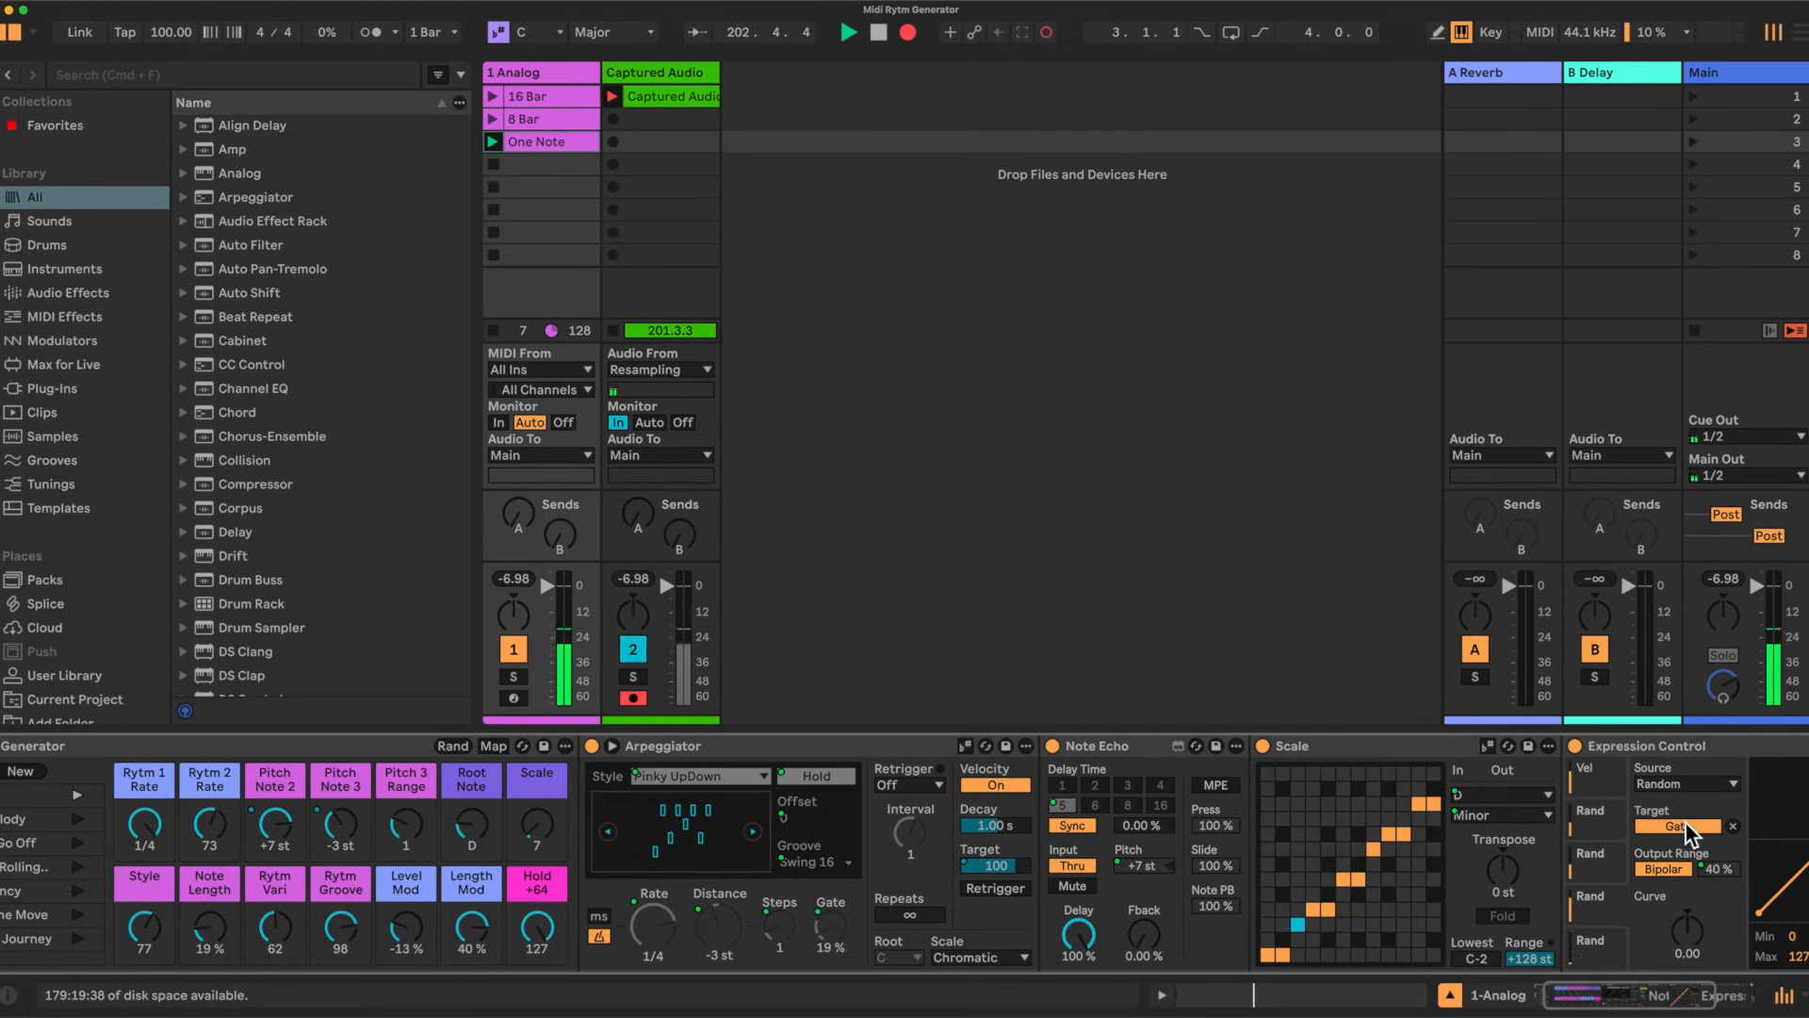
left_click(833, 917)
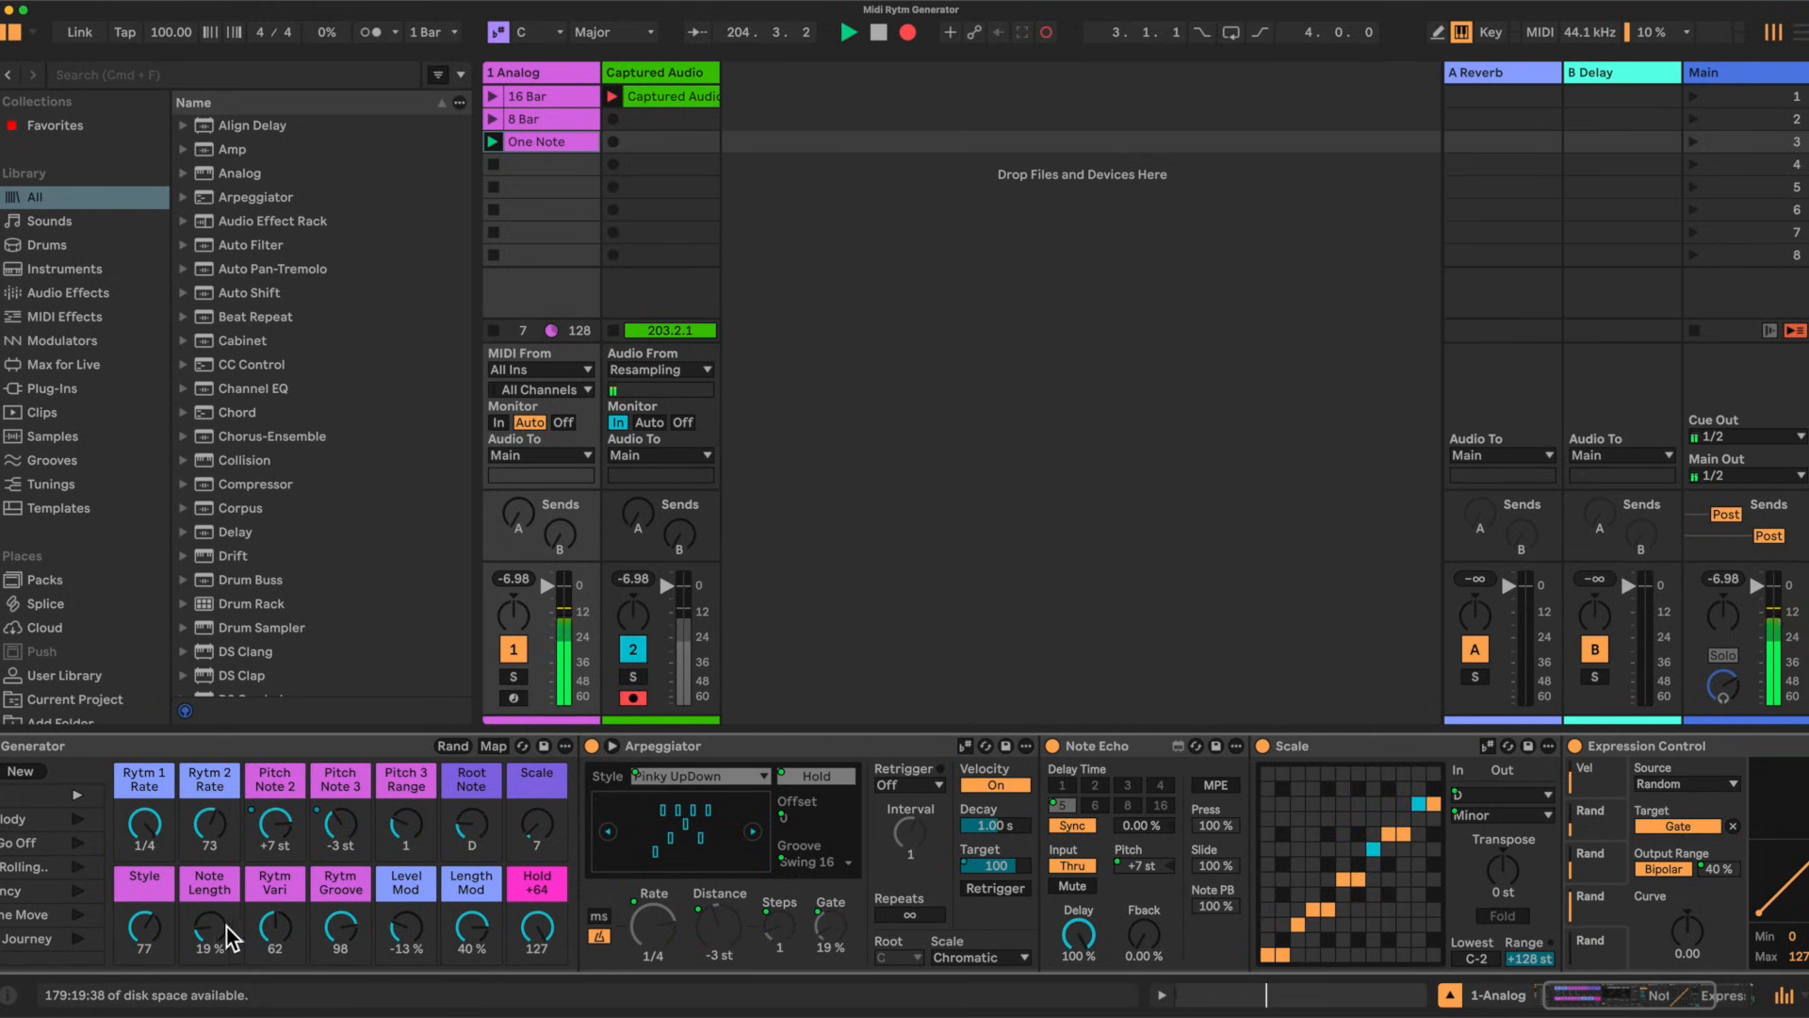
left_click_drag(209, 930, 209, 922)
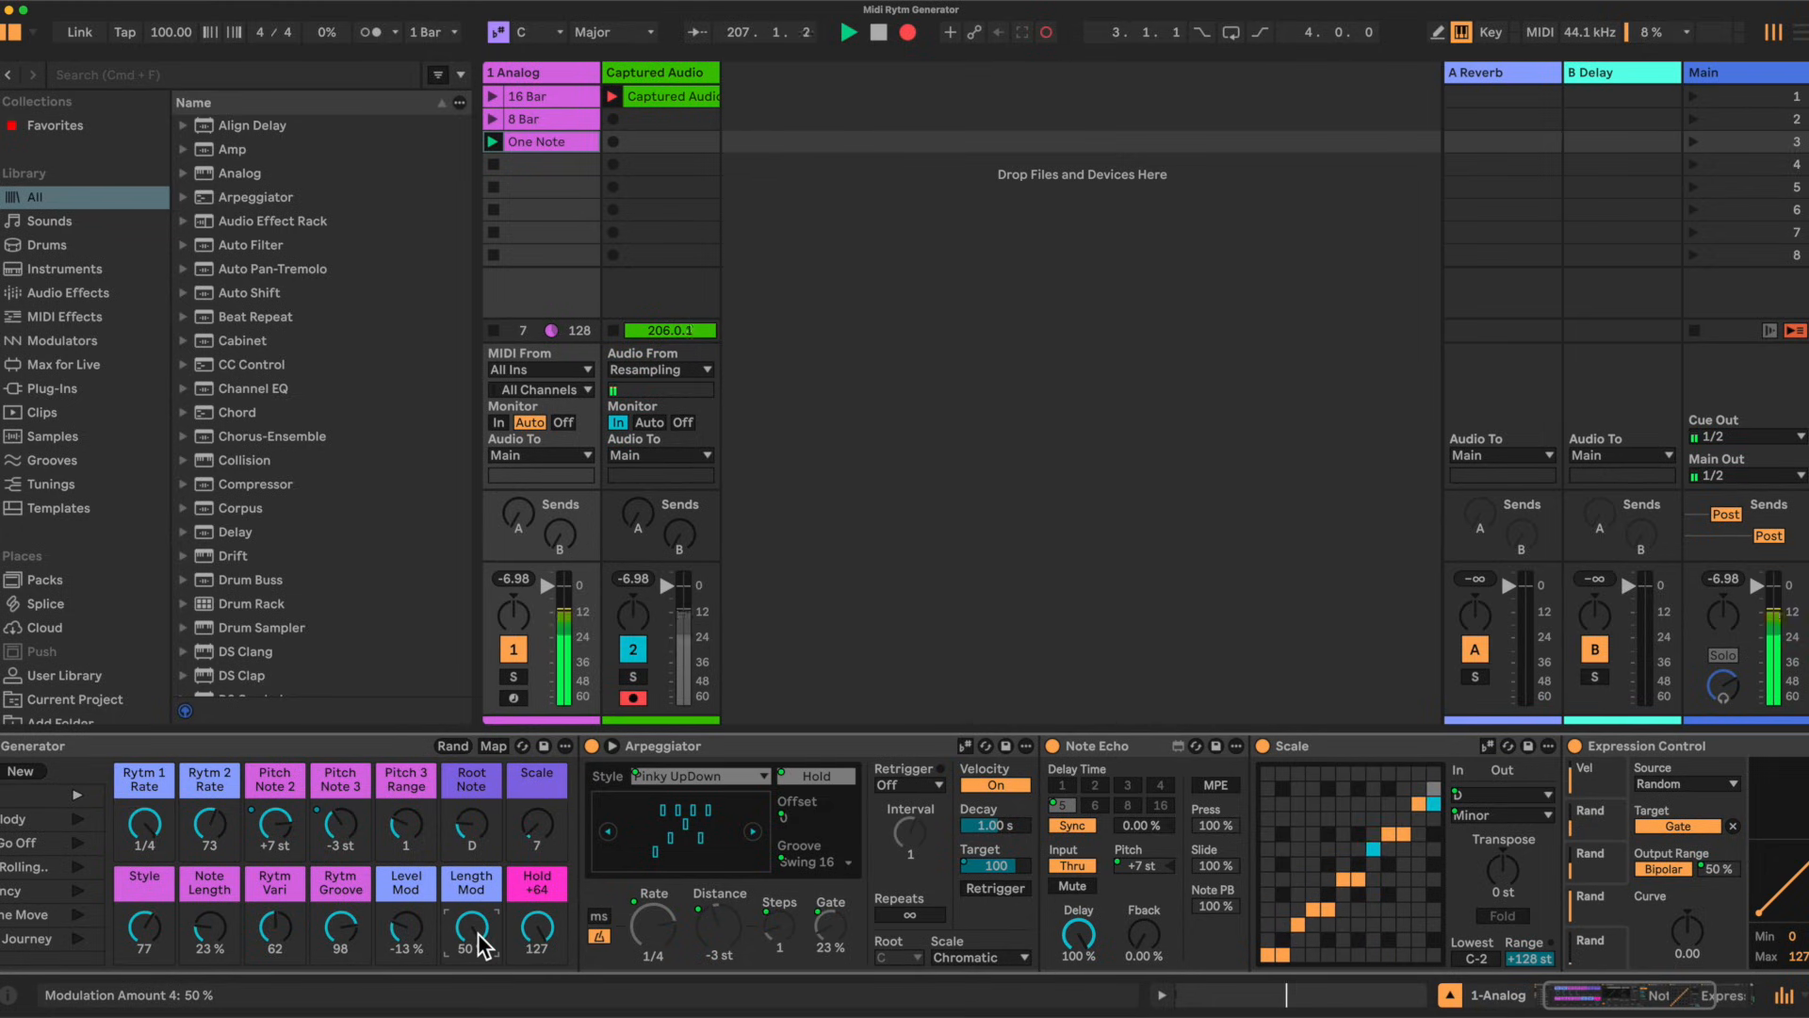
Step: Set Rytm 1 Rate to 1/8, Rytm Vari to 97 and Pitch 3 Range to 2
left_click_drag(144, 826, 144, 816)
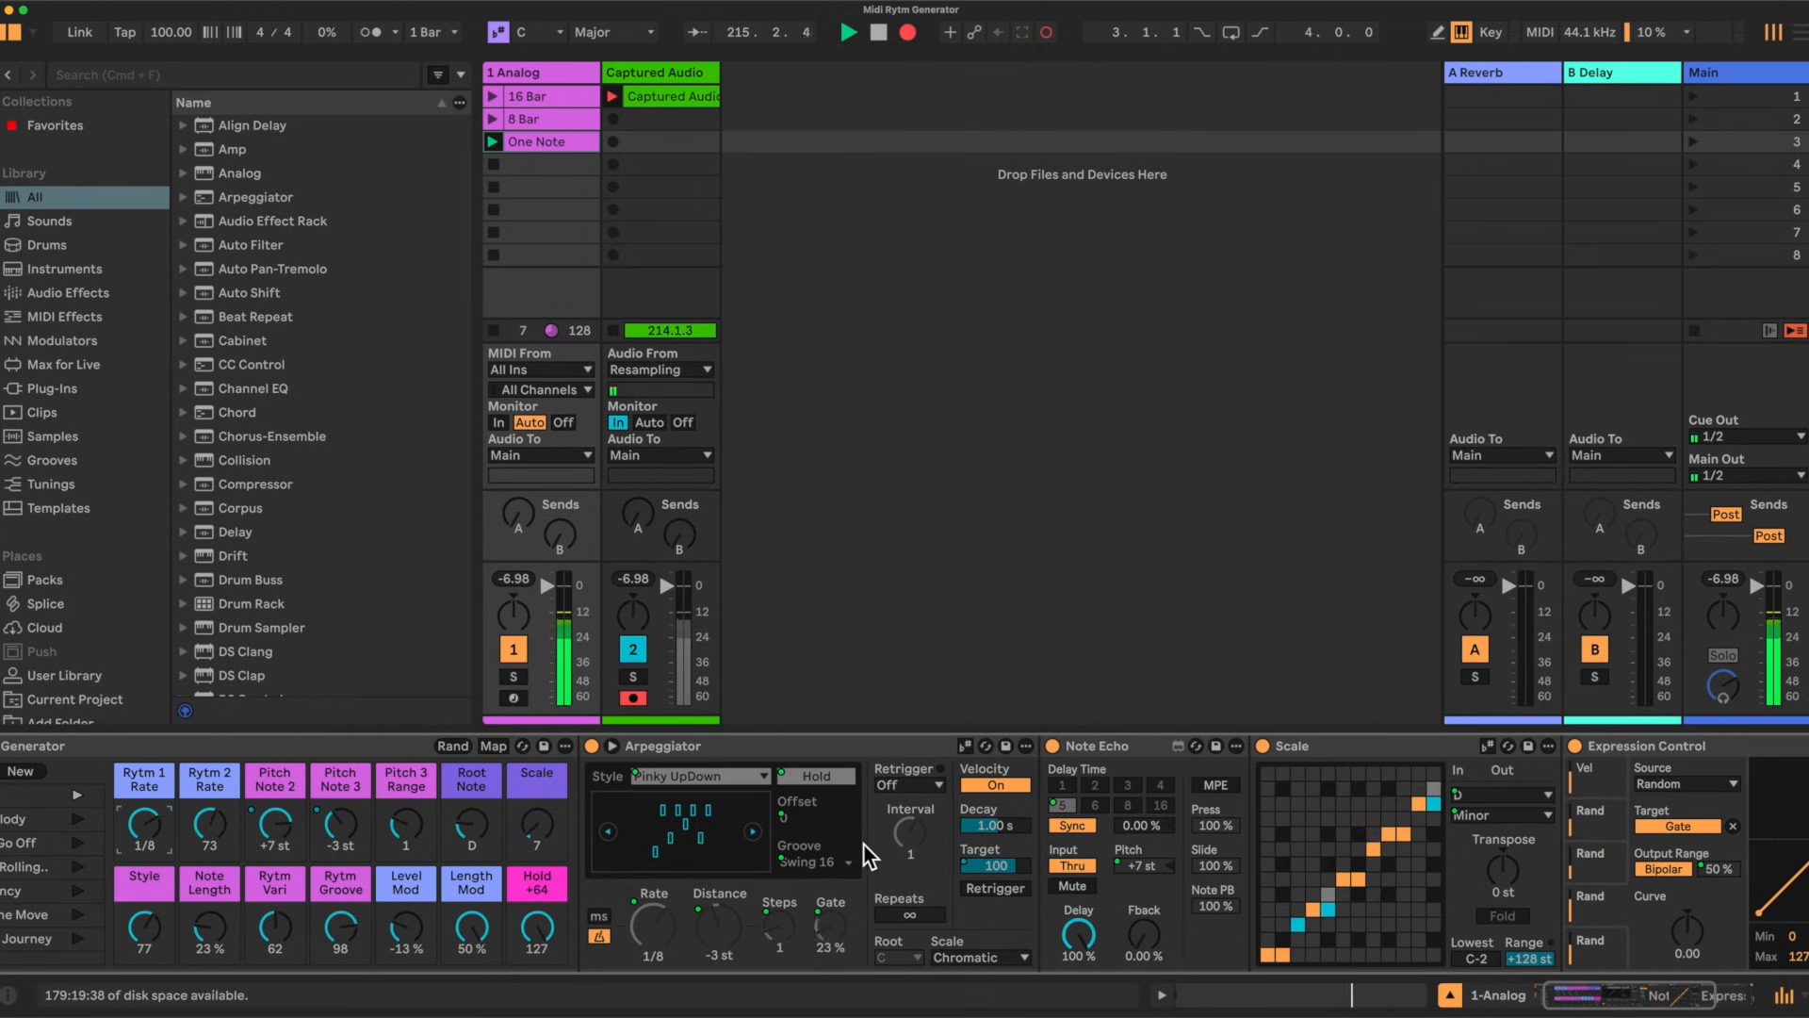
scroll(658, 817, "left", 3)
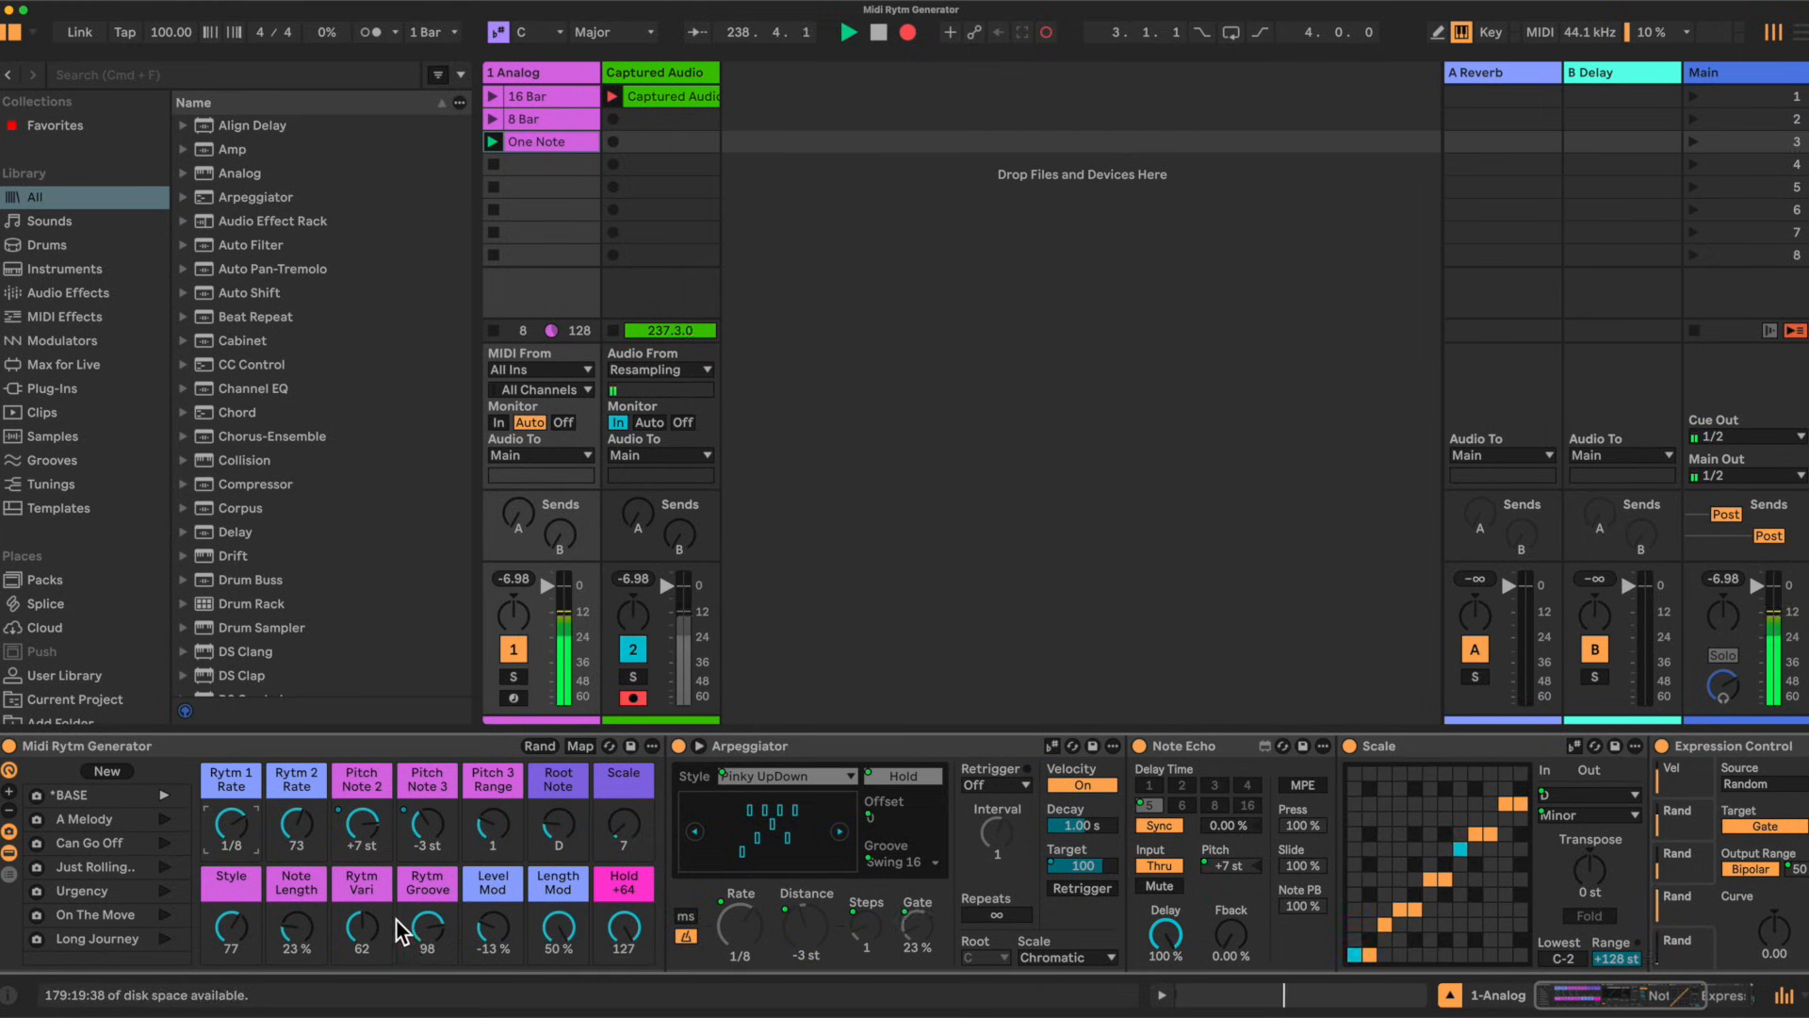
mouse_move(370, 924)
left_mouse_down()
mouse_move(370, 896)
mouse_move(372, 927)
left_mouse_up()
mouse_move(497, 829)
left_mouse_down()
mouse_move(497, 805)
mouse_move(490, 829)
left_mouse_up()
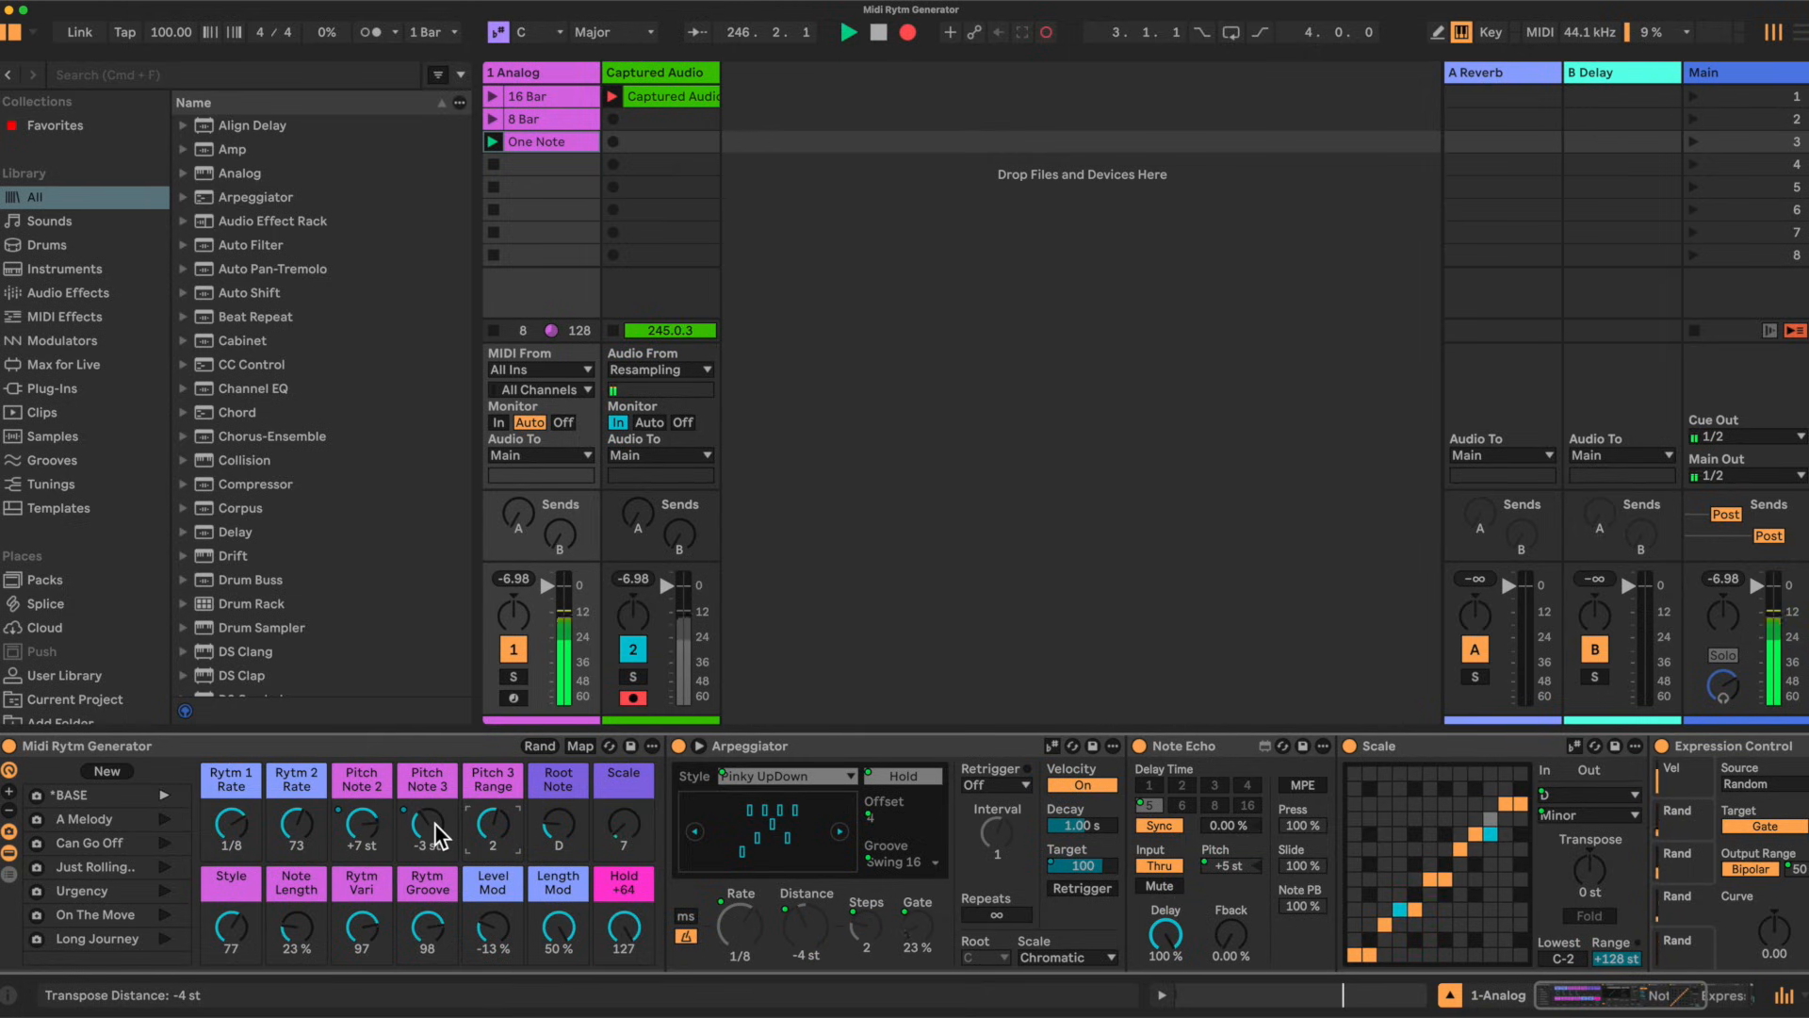
Step: Try the Rytm 1 Rate macro at 1/16 and return it to 1/8
left_click_drag(231, 827, 231, 816)
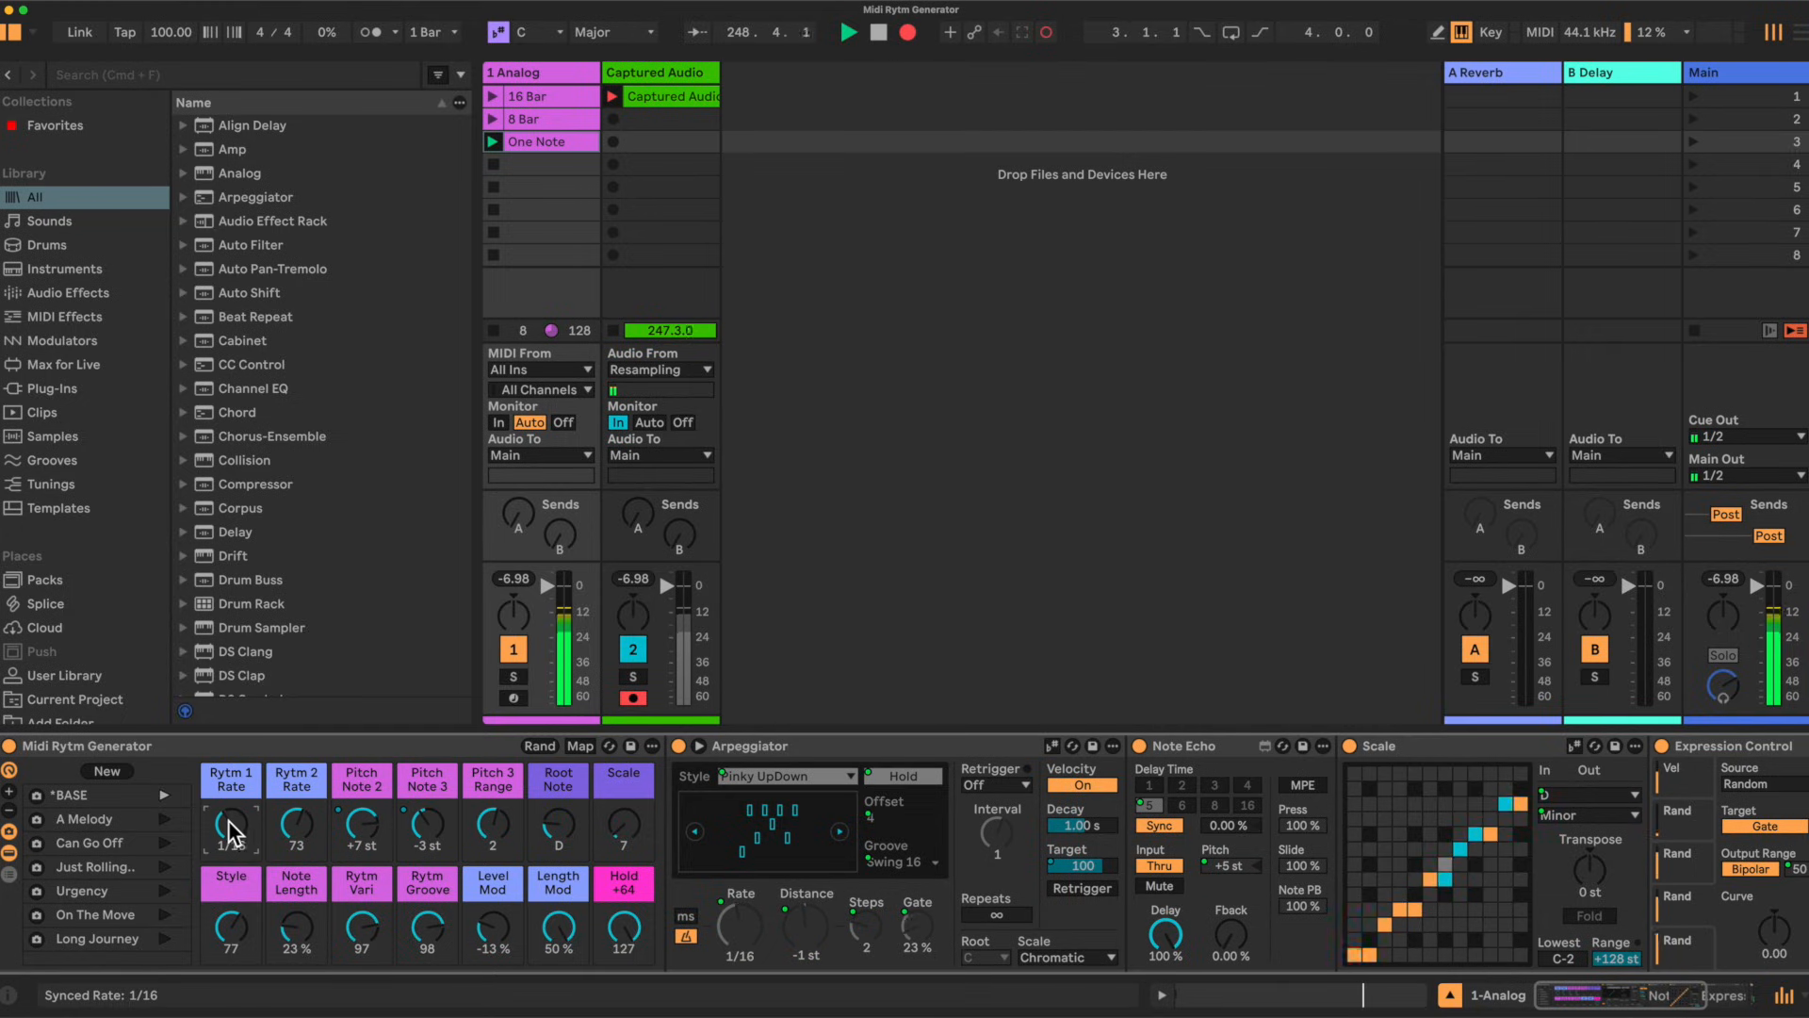
left_click_drag(236, 824, 235, 835)
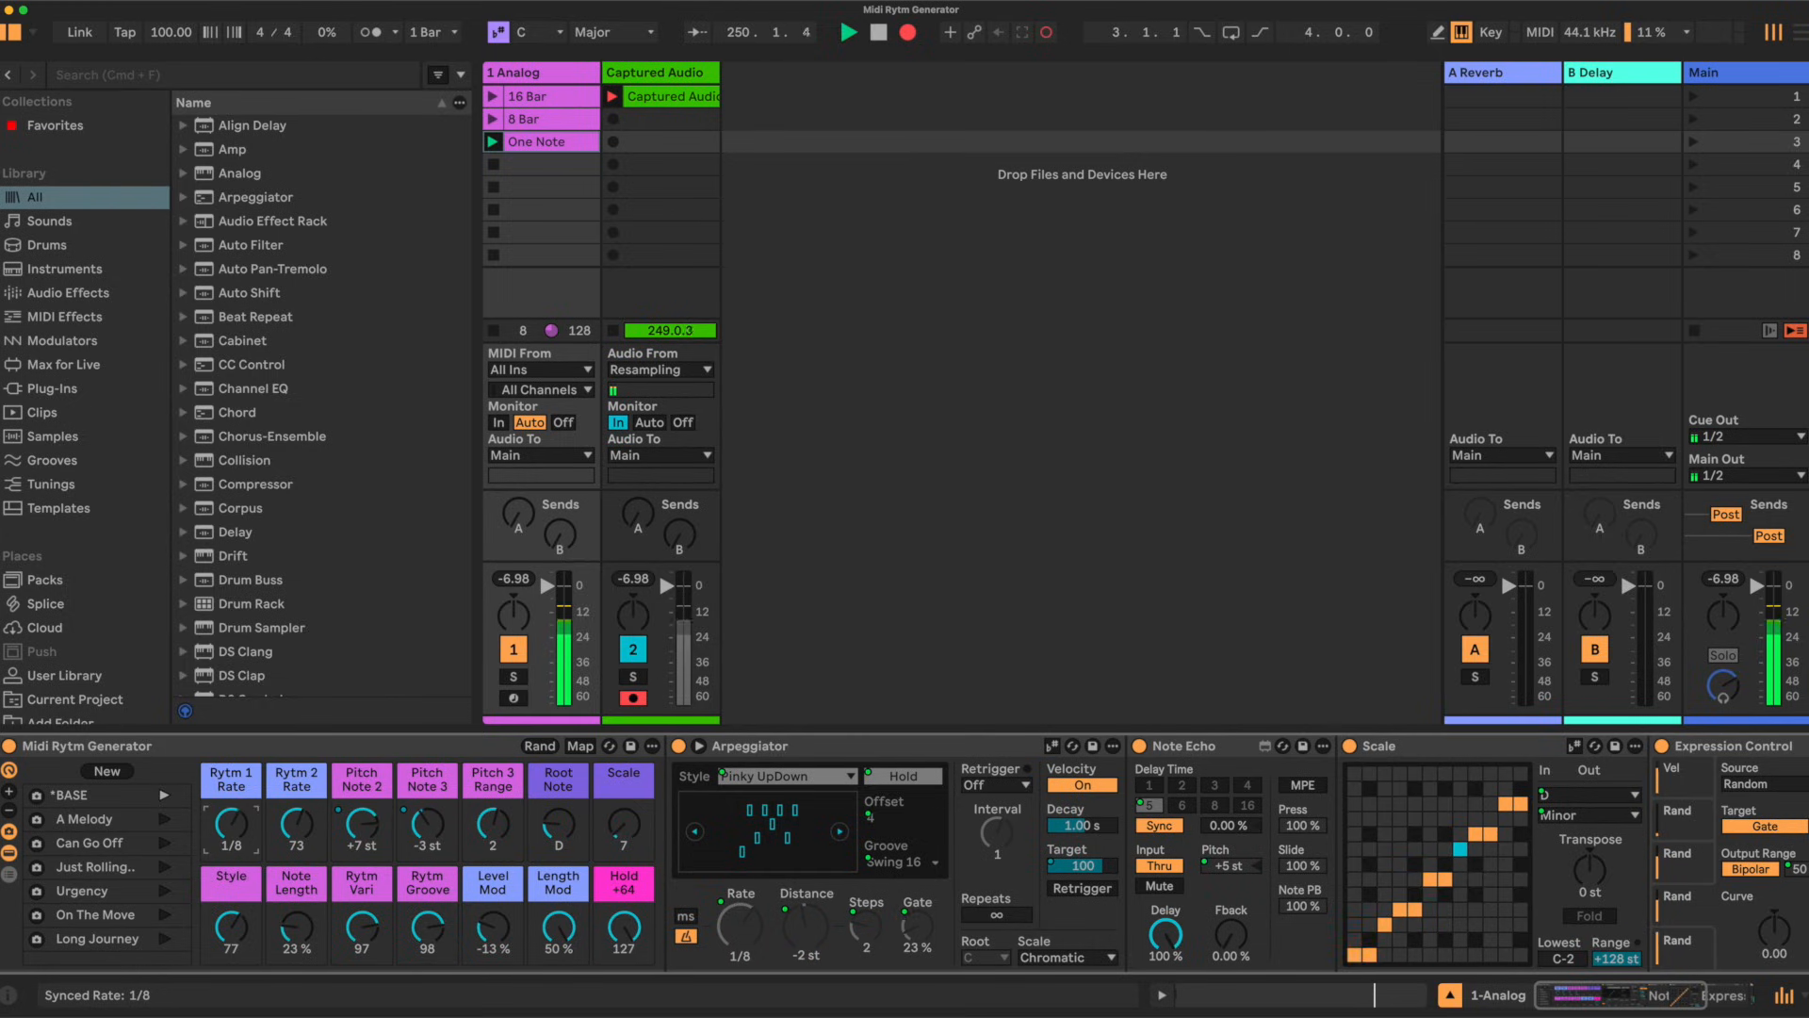
Step: Randomize the rack's macros and set Rytm 1 Rate back to 1/8
left_click(540, 745)
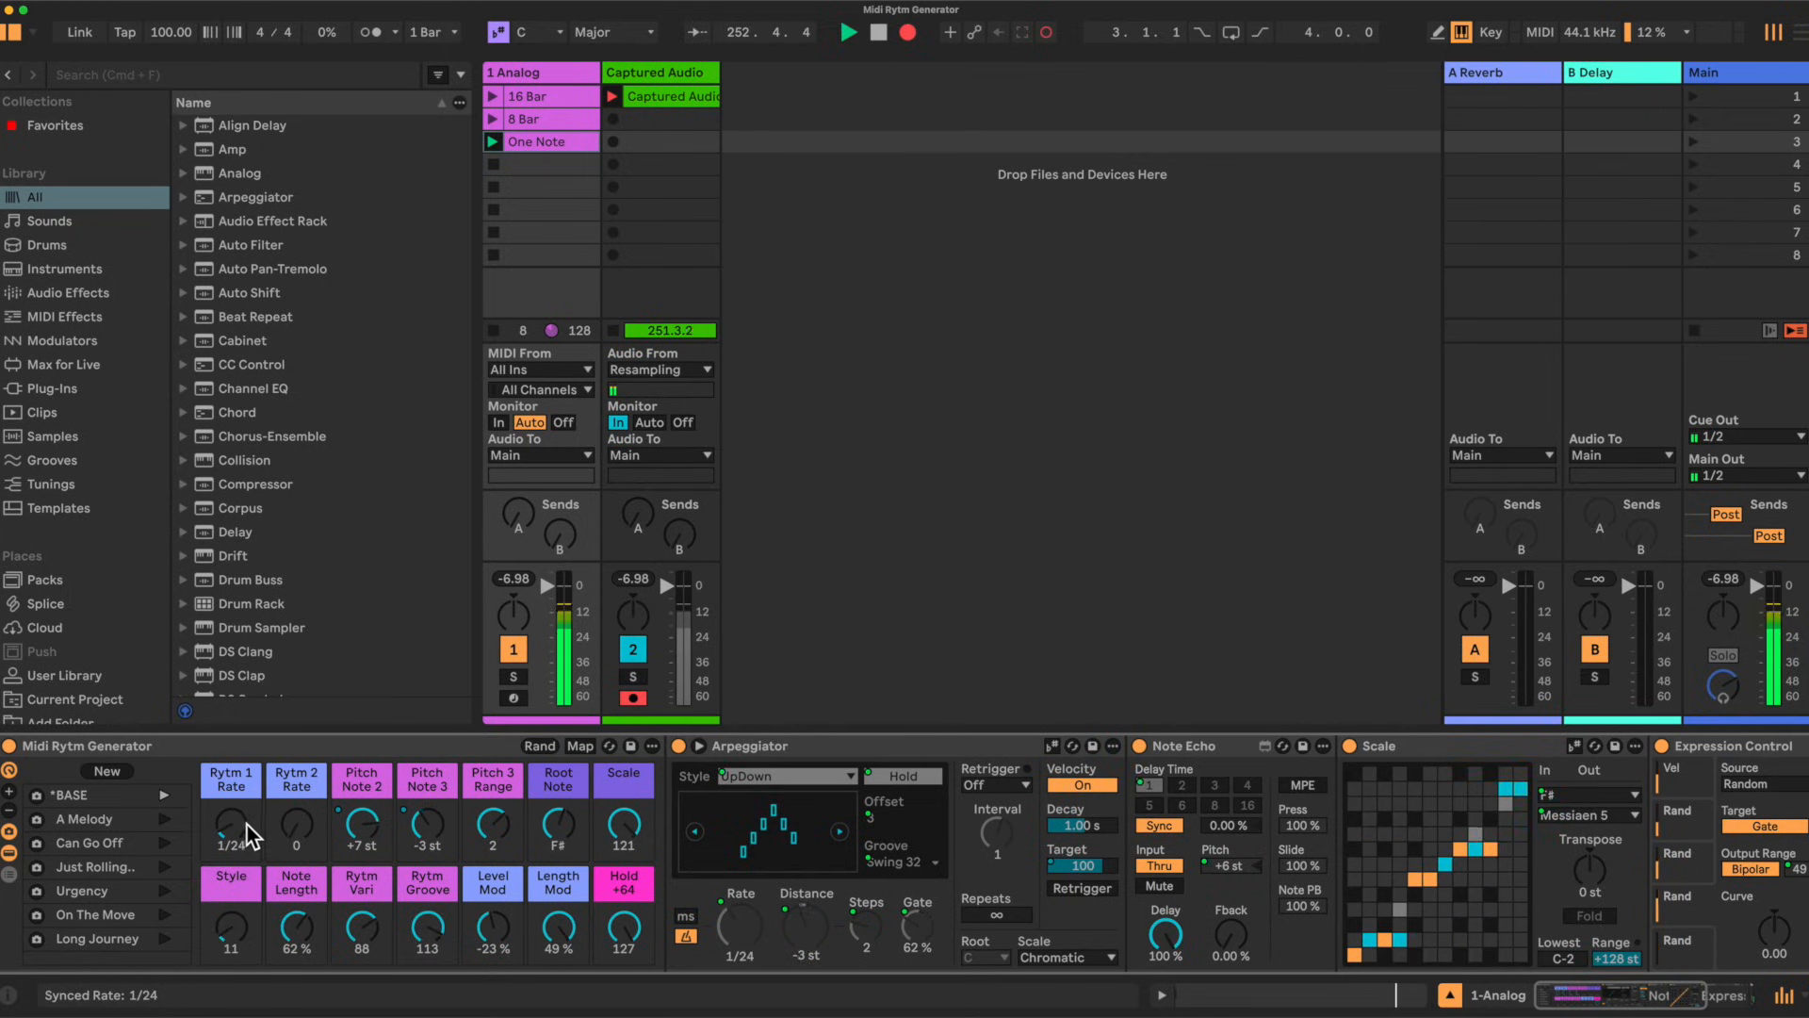
left_click_drag(243, 829, 286, 823)
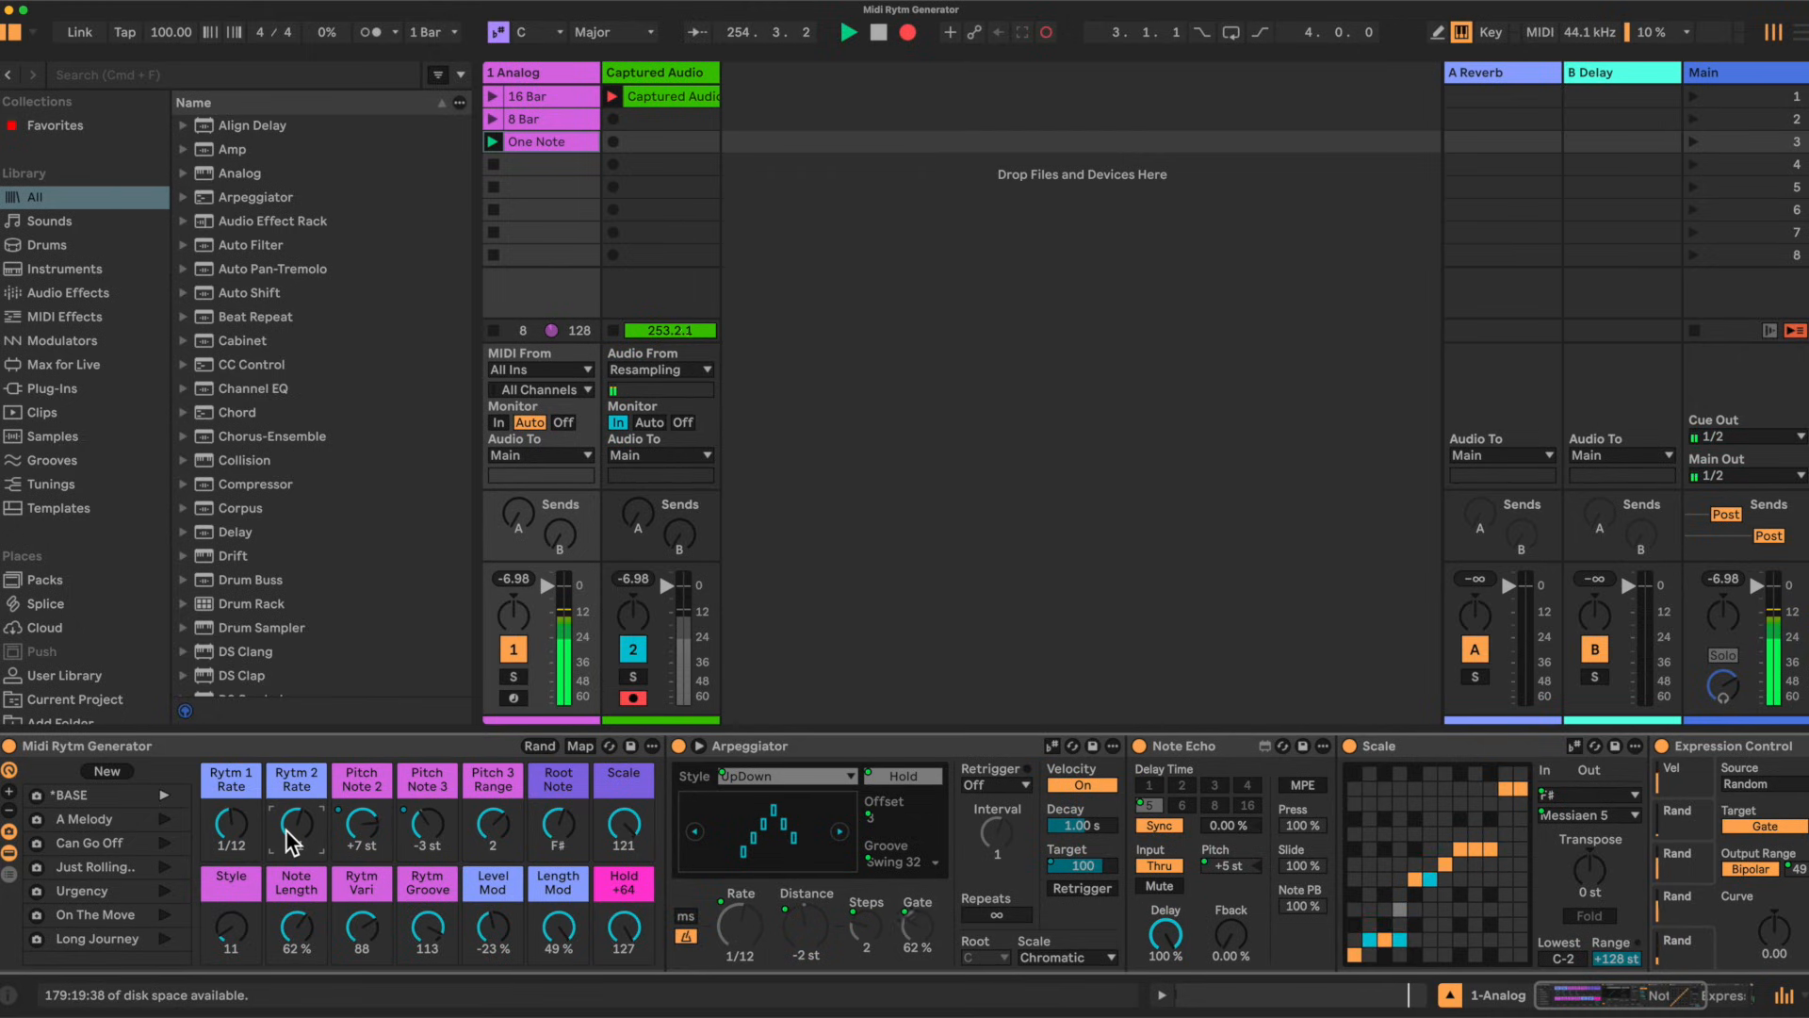
left_click_drag(233, 828, 234, 816)
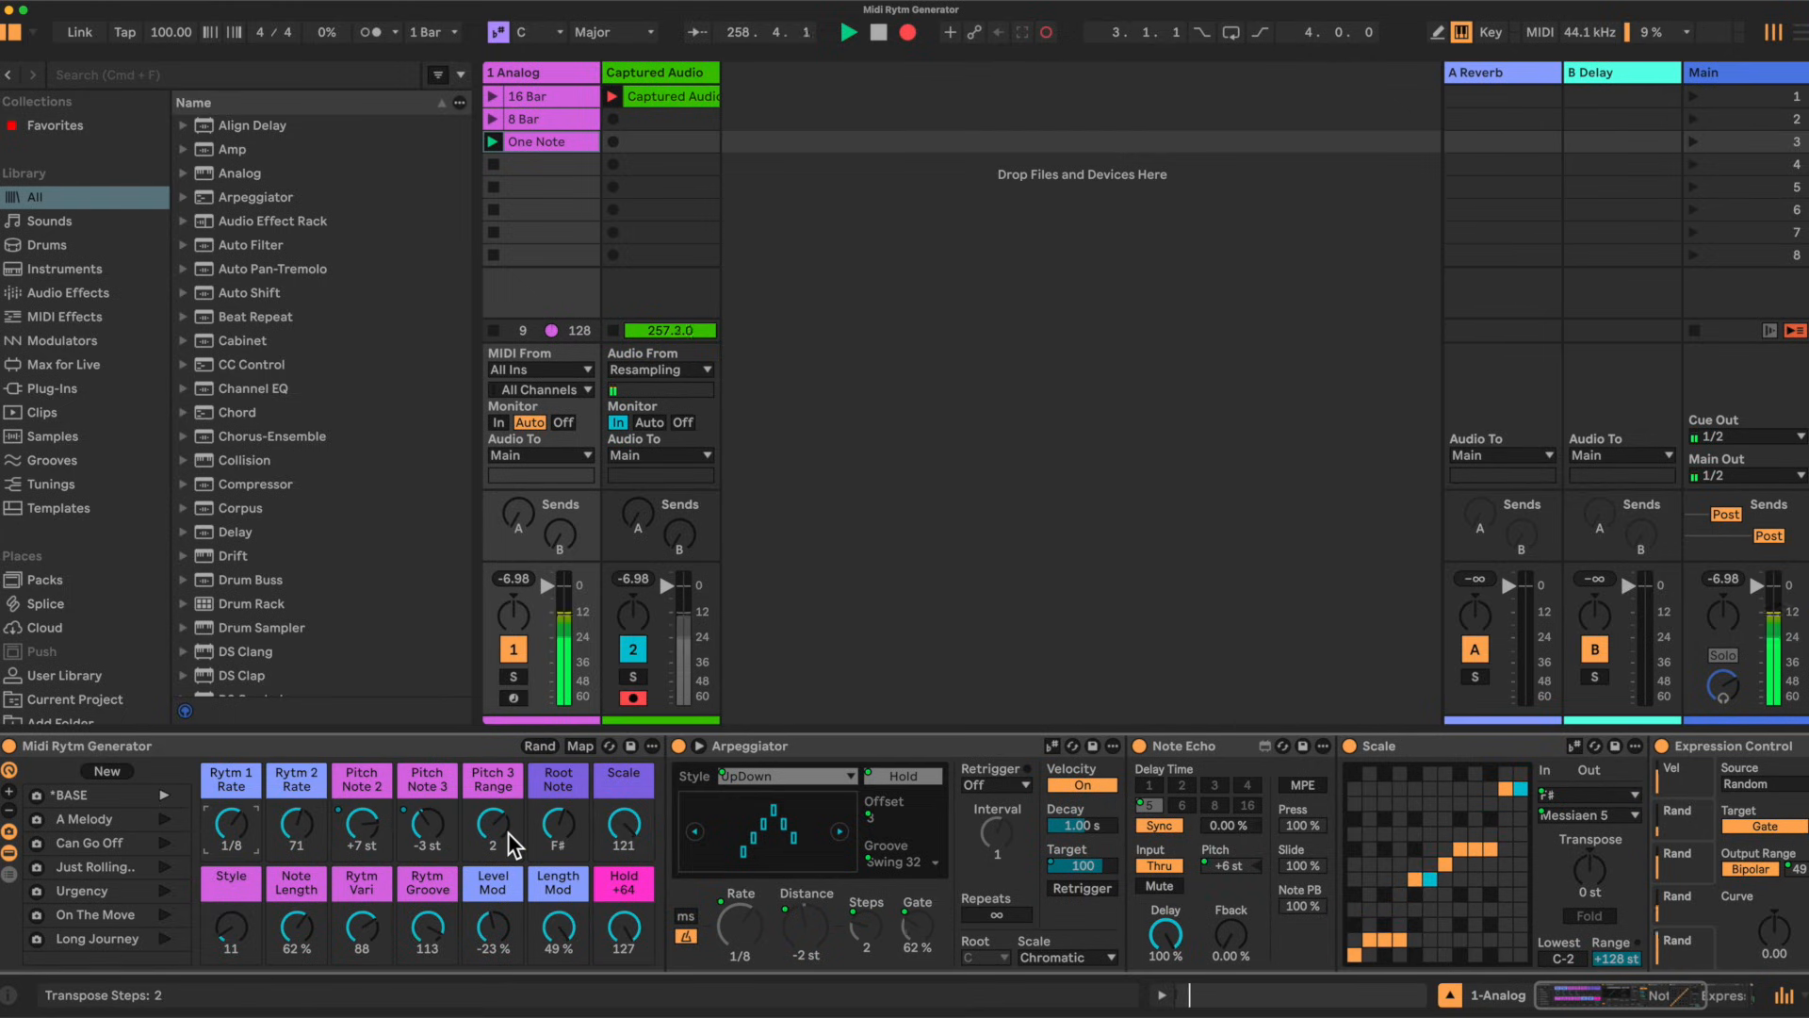
Step: Recall the Can Go Off macro variation and launch the 8 Bar clip on the 1 Analog track
left_click(76, 835)
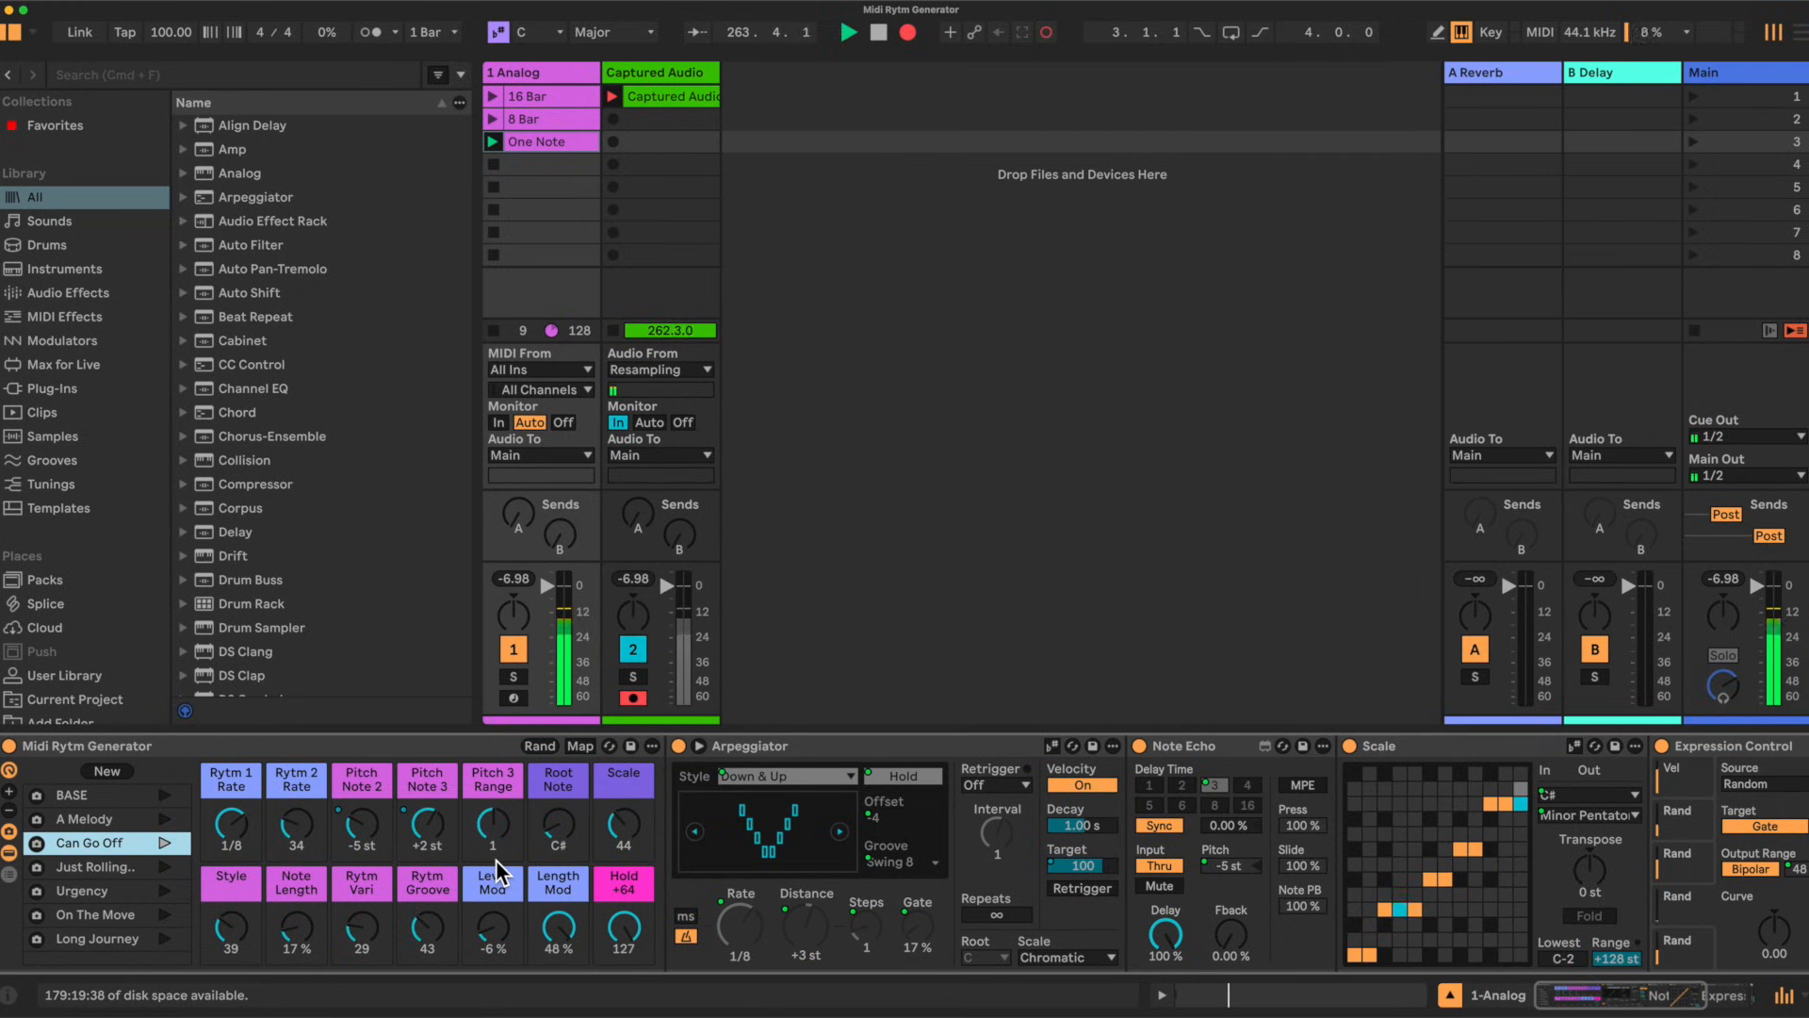
left_click(543, 115)
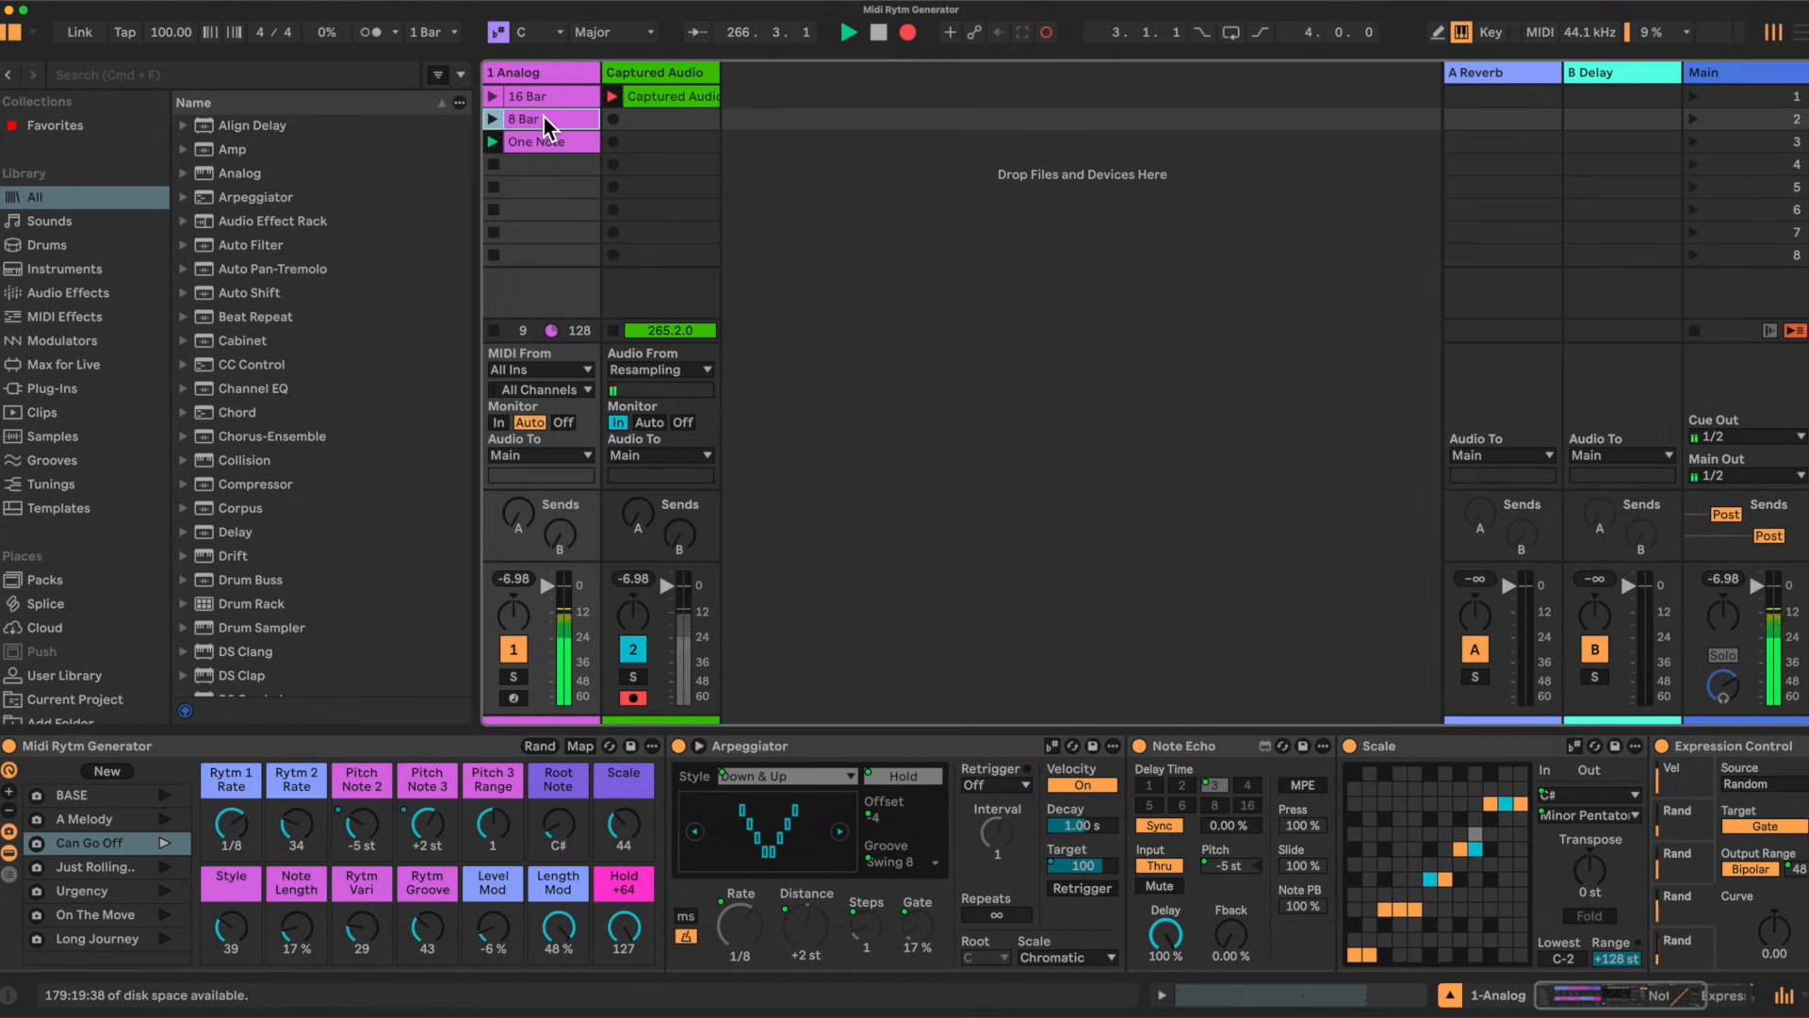
left_click(1162, 995)
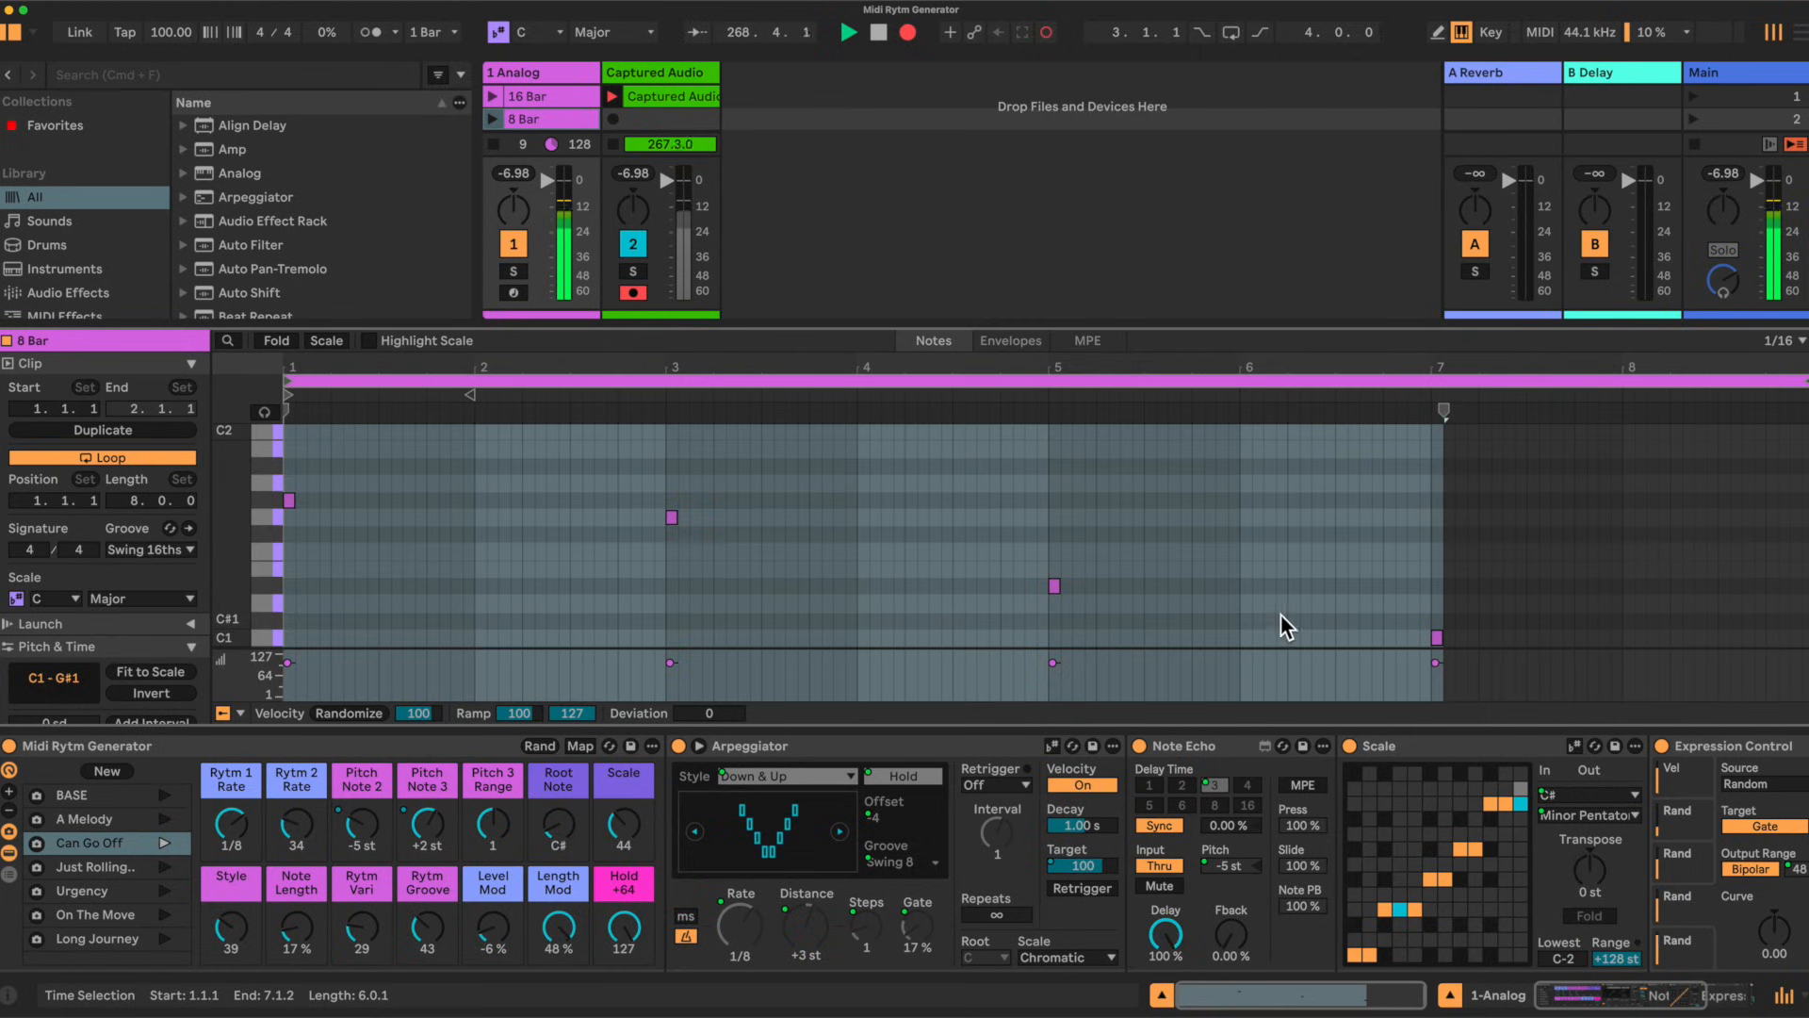
left_click(1162, 995)
left_click(493, 121)
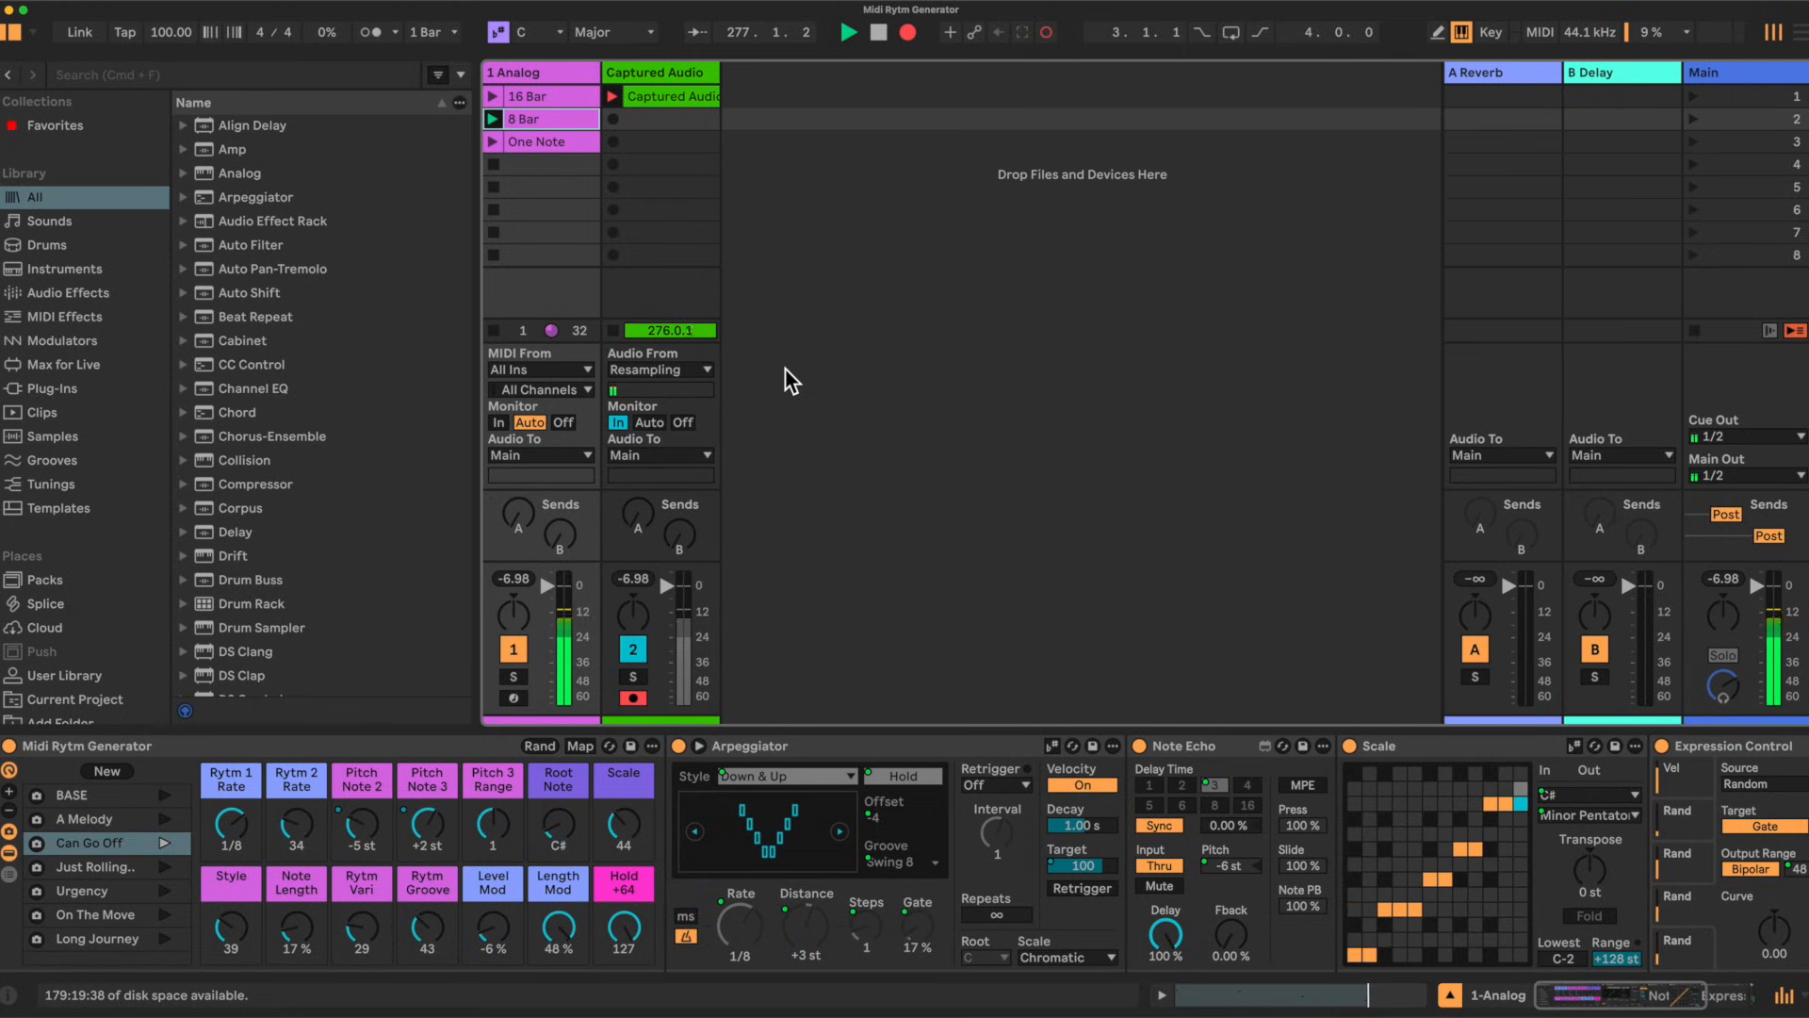
Step: Reveal the Midi Rytm Generator rack's macro controls and inspect a macro's options
left_click_drag(354, 826, 354, 778)
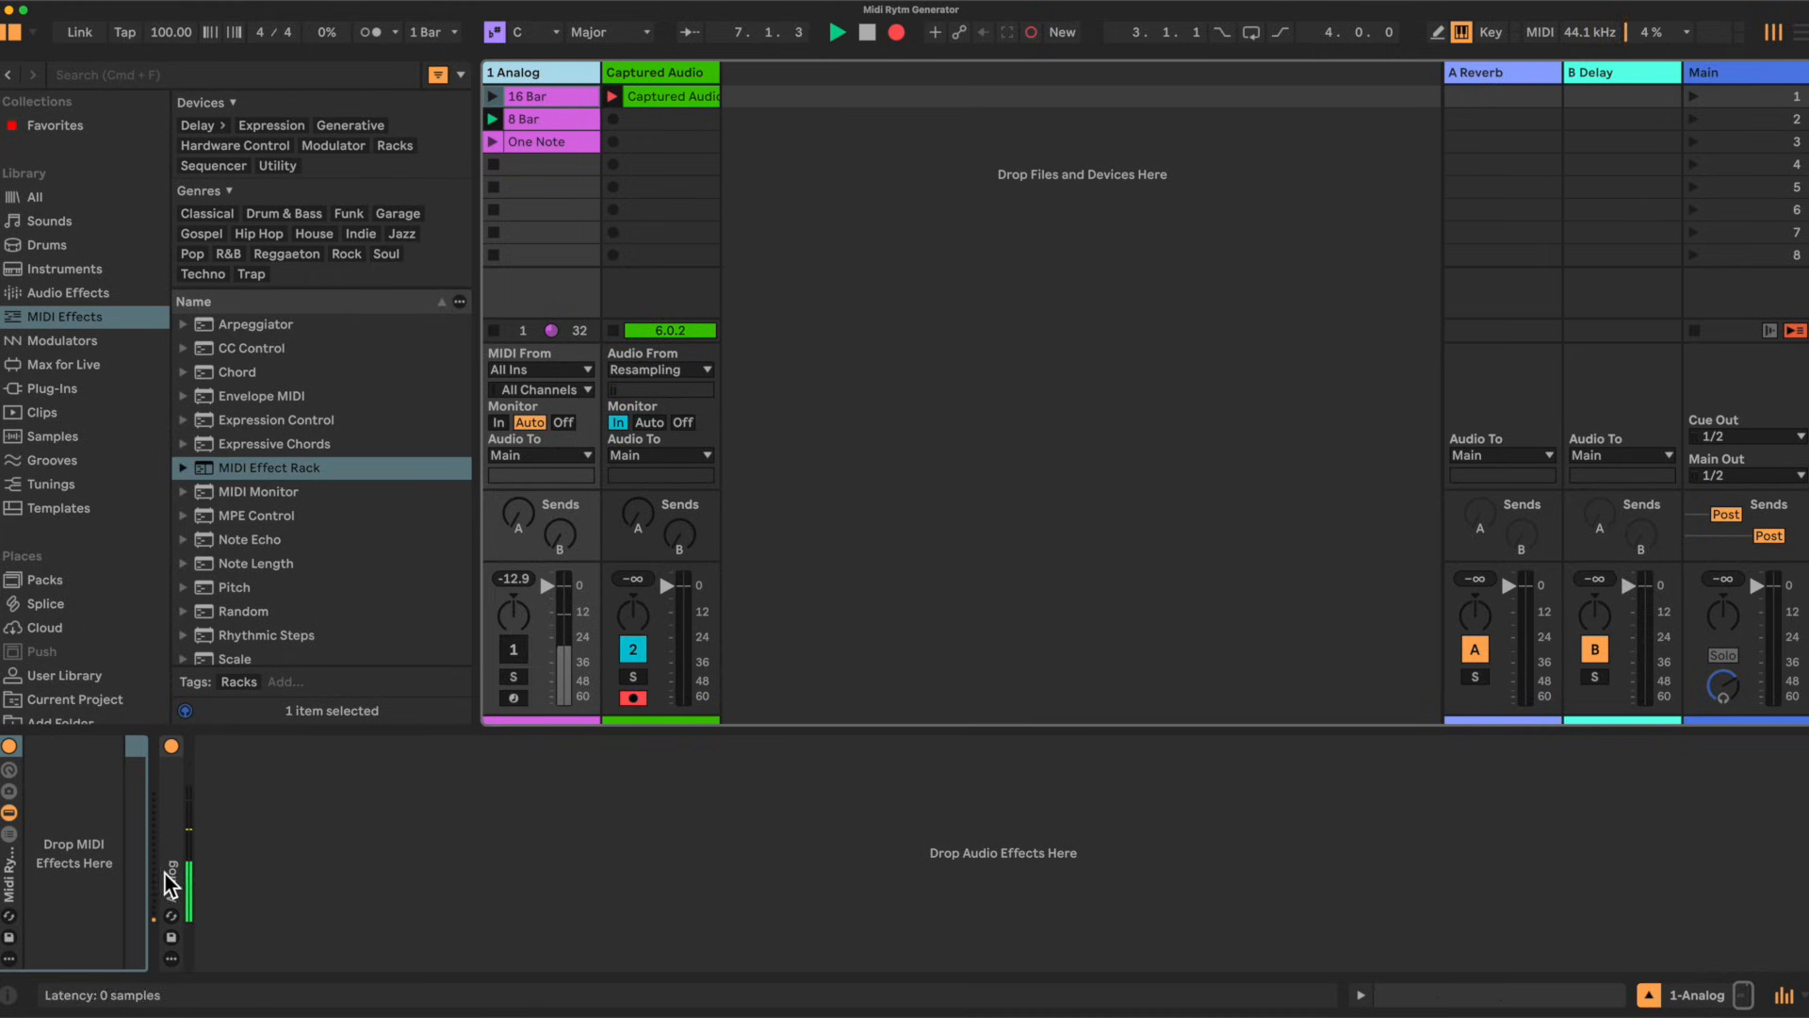
left_click(8, 771)
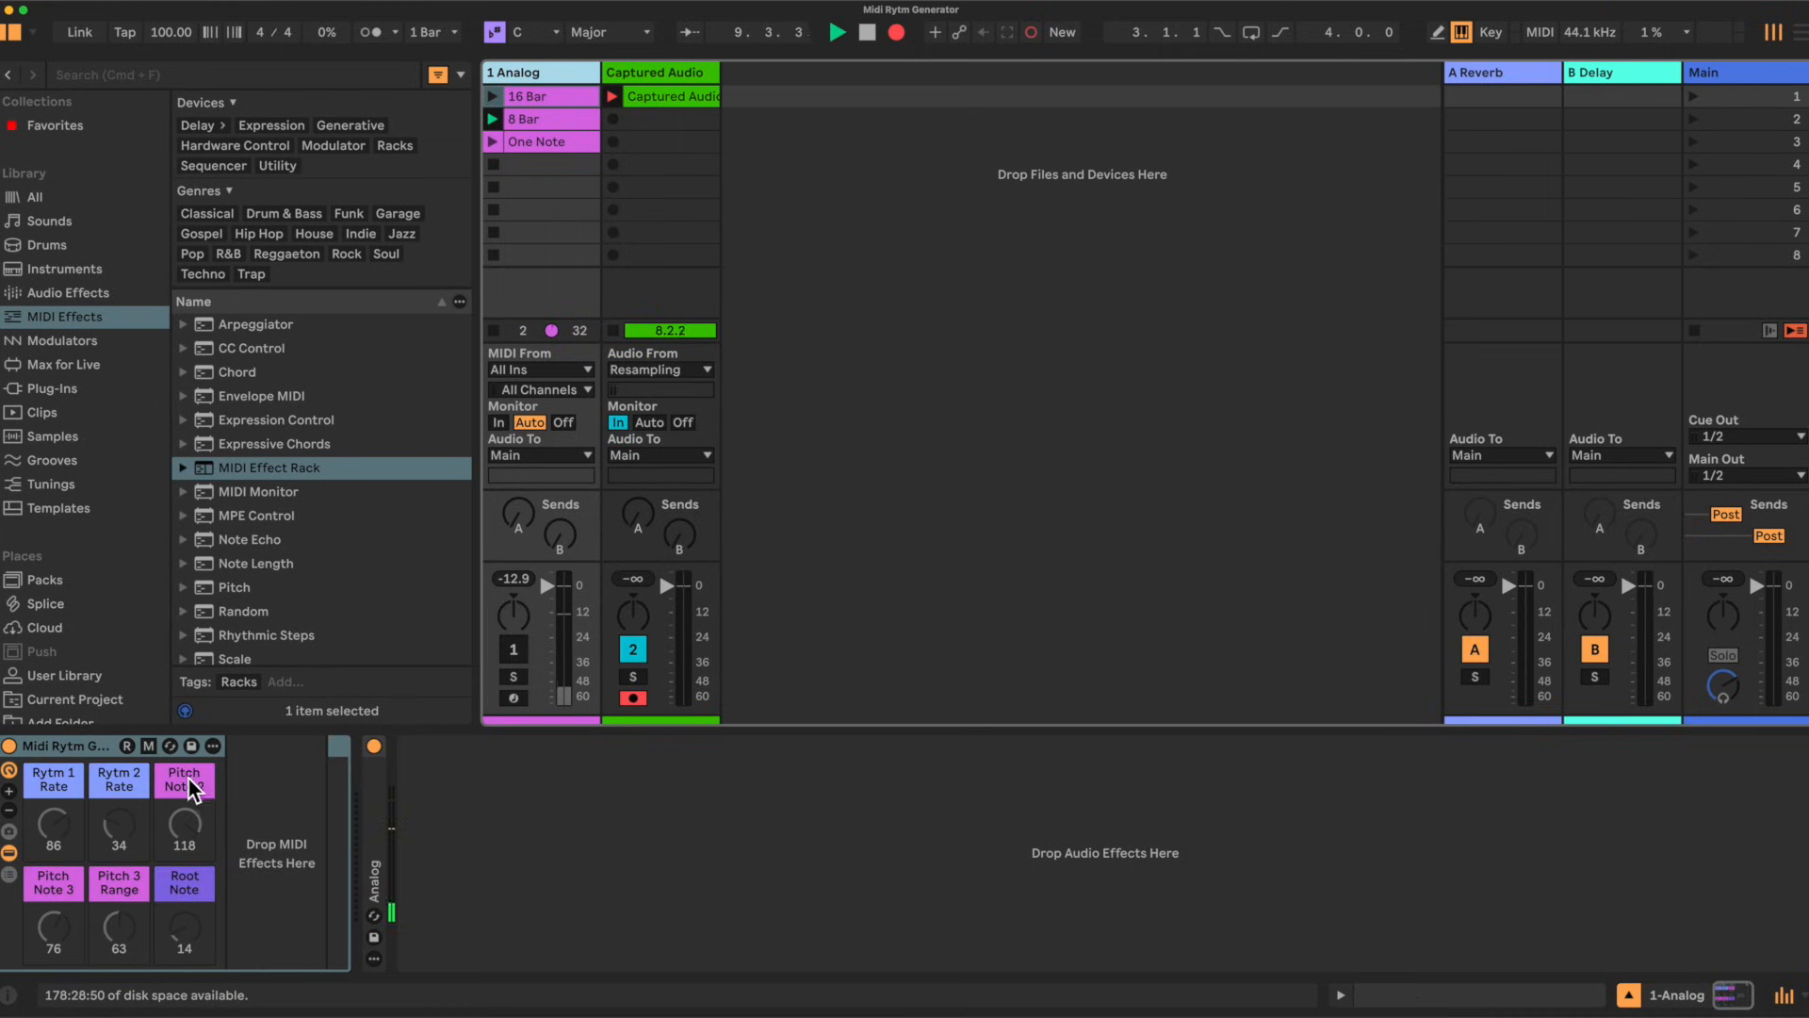
right_click(66, 782)
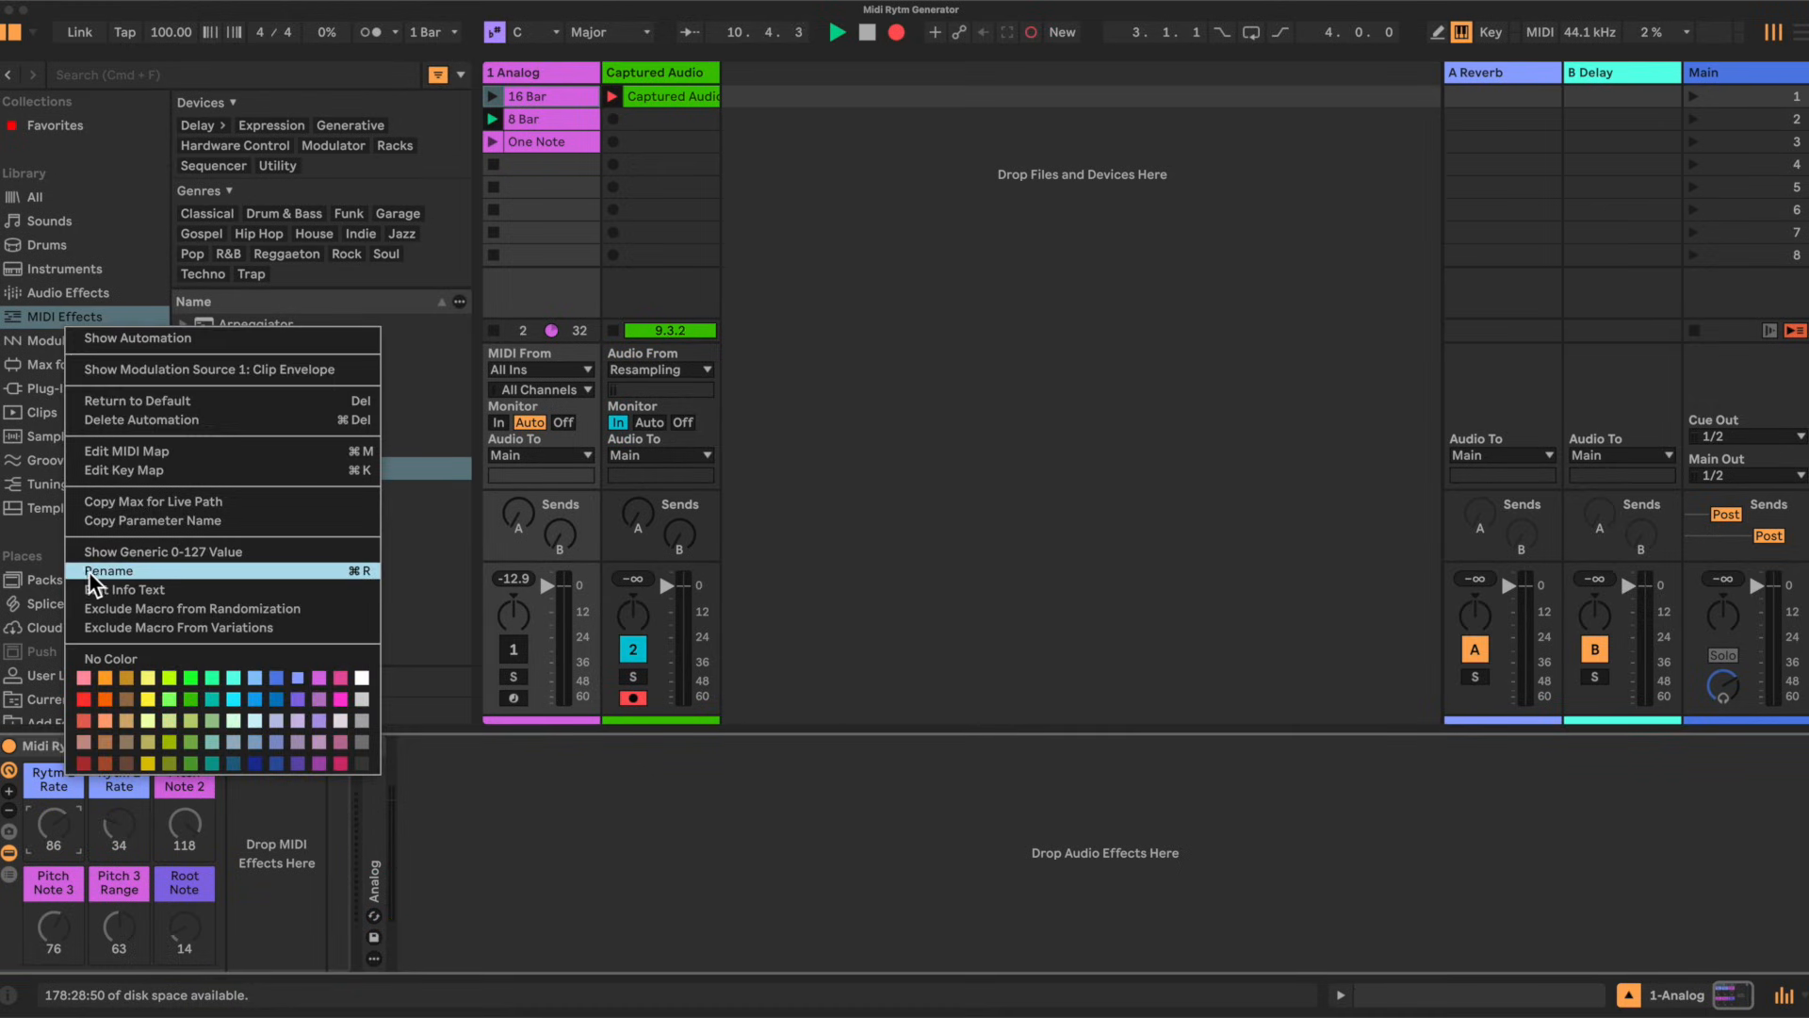
left_click(53, 745)
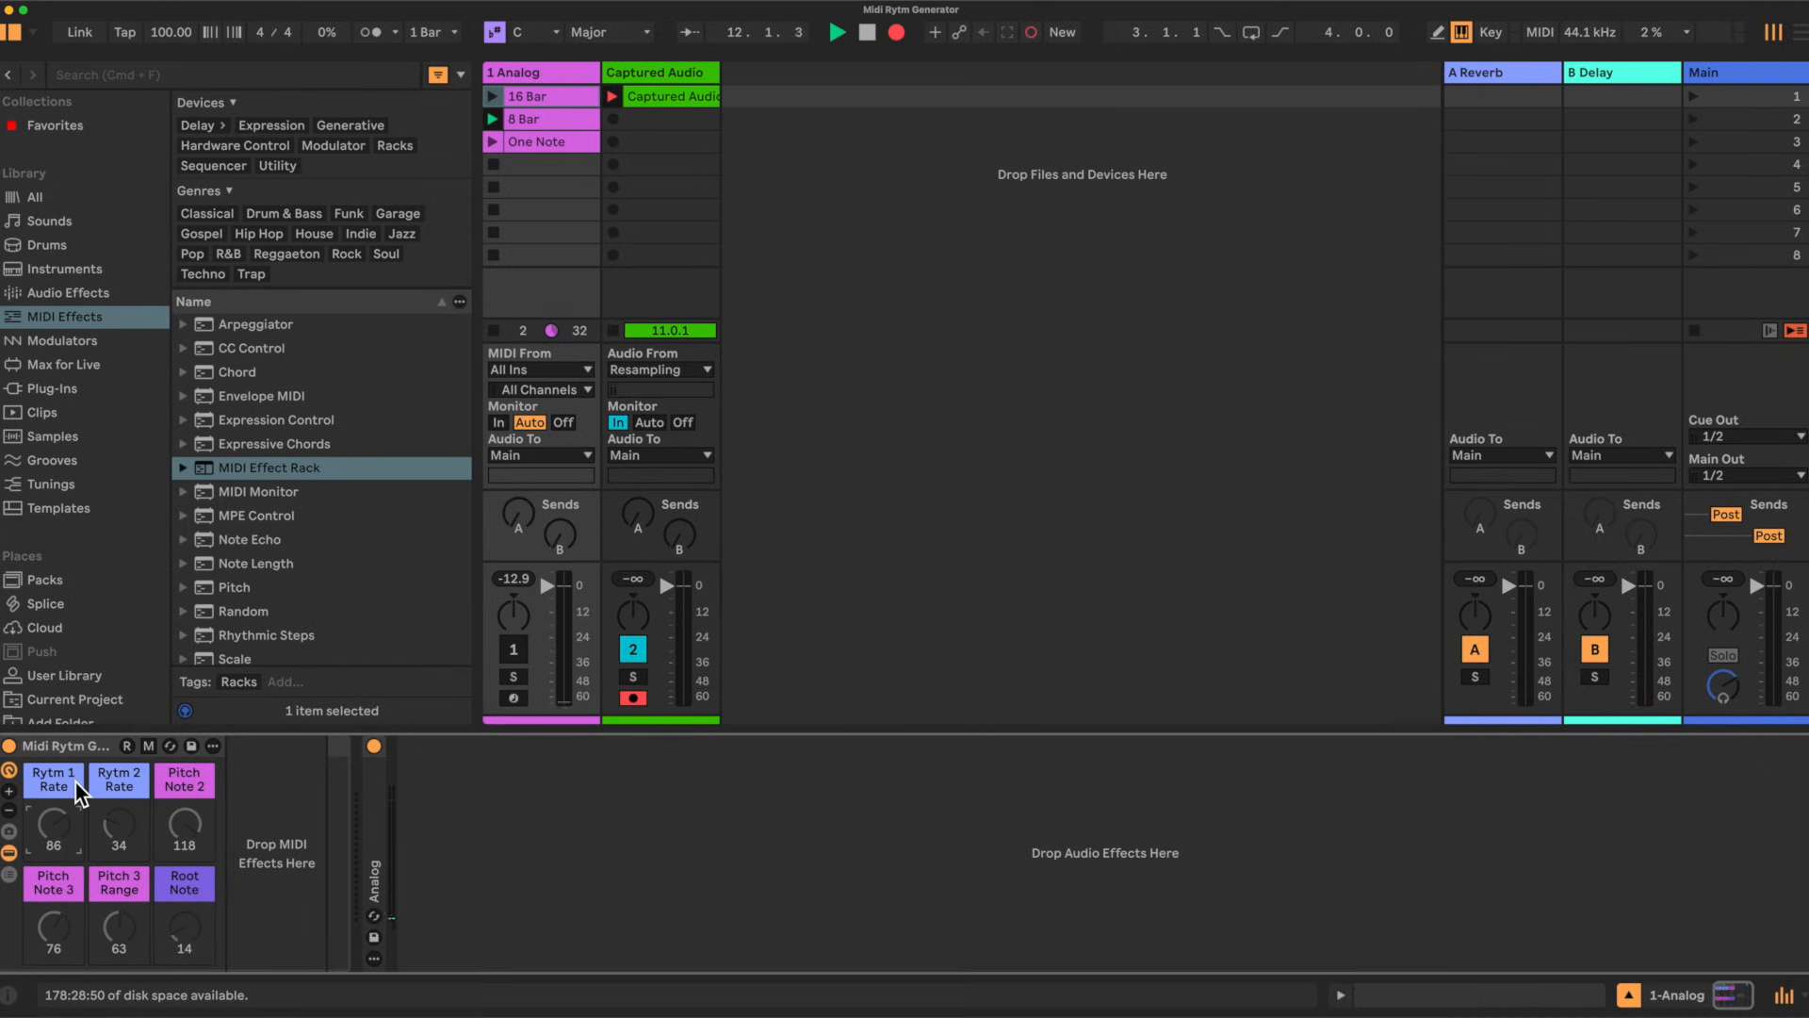
Step: Change the rack to display 12 macro controls in two rows
left_click(10, 793)
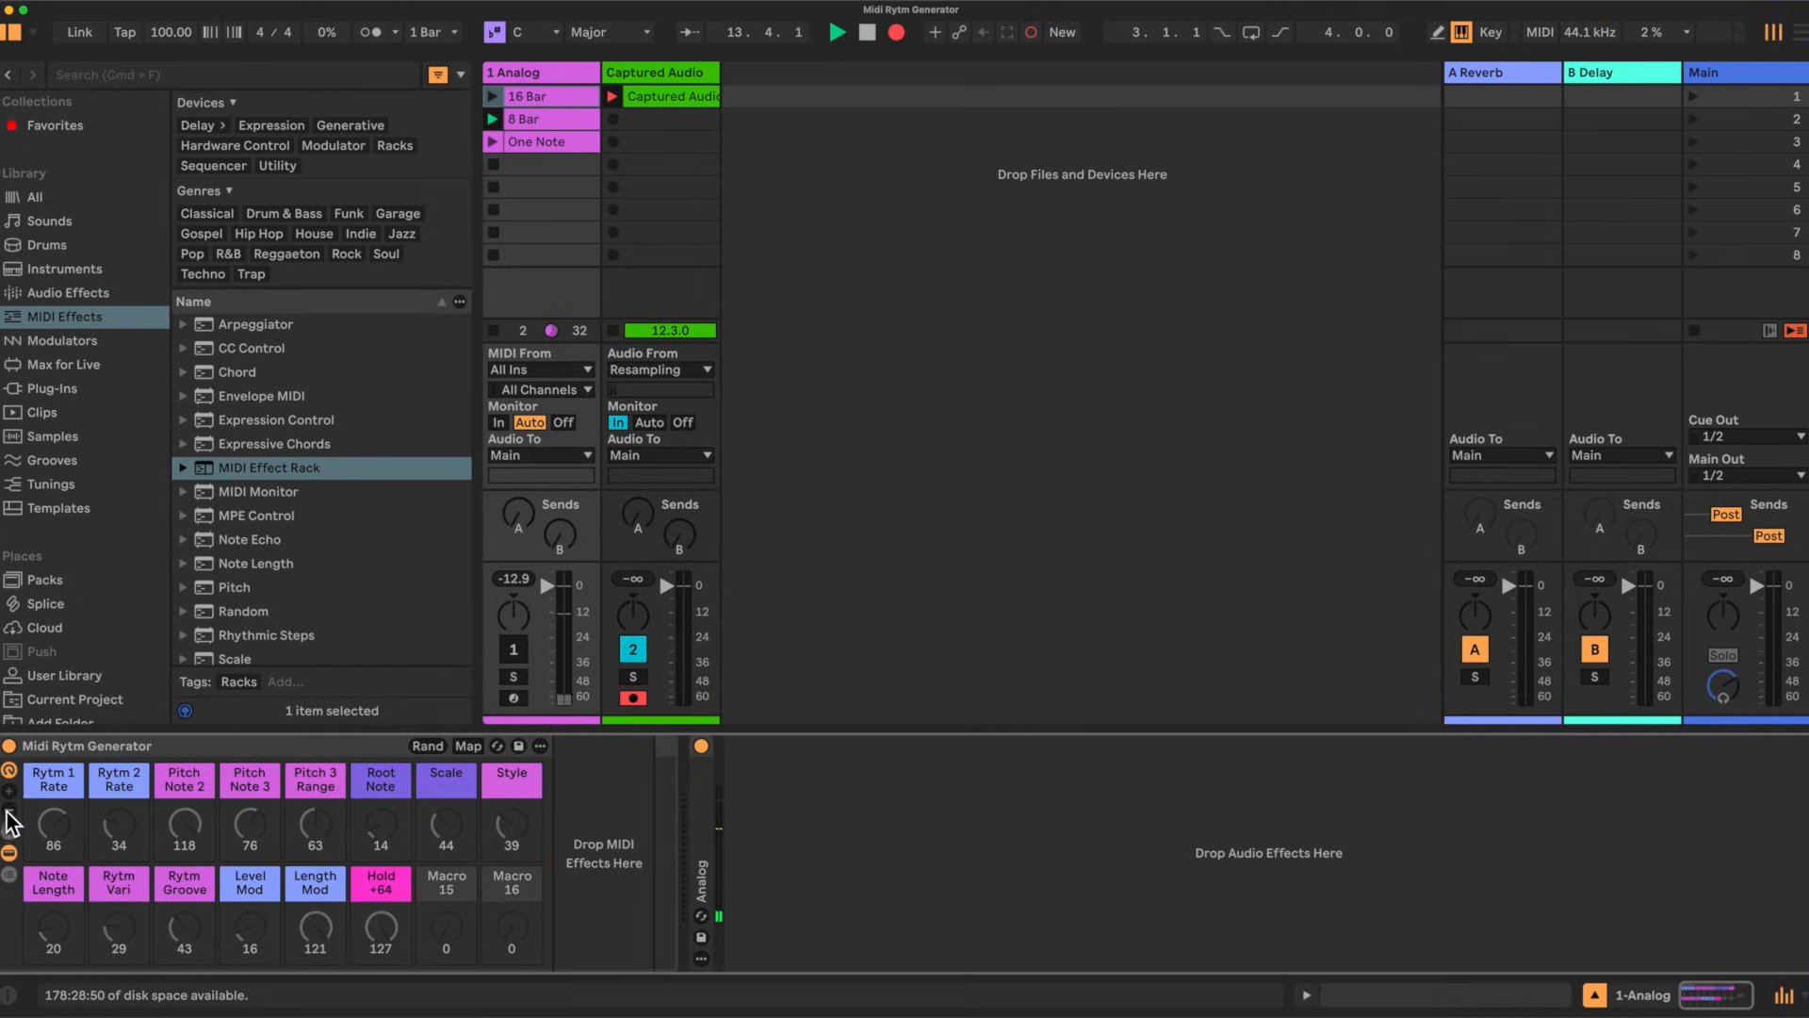
left_click(8, 811)
left_click(8, 811)
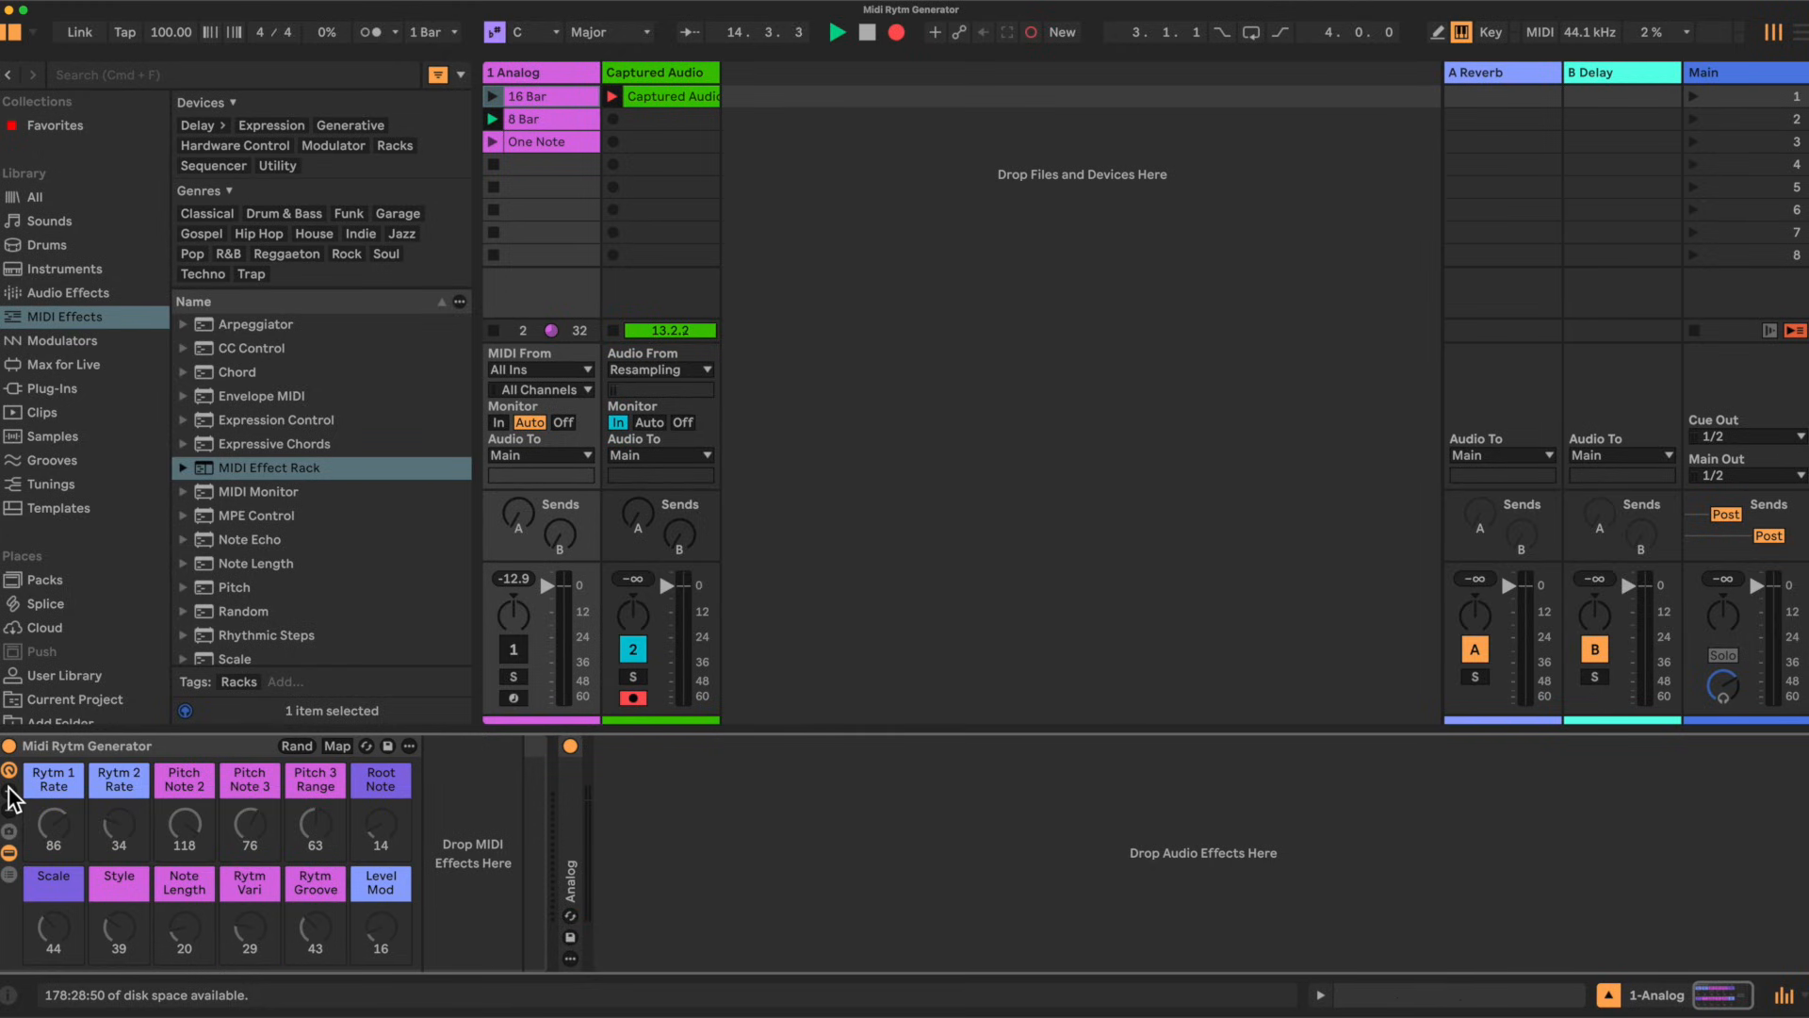
Step: Expand the rack to 14 macro controls and launch the One Note clip on the 1 Analog track
left_click(10, 792)
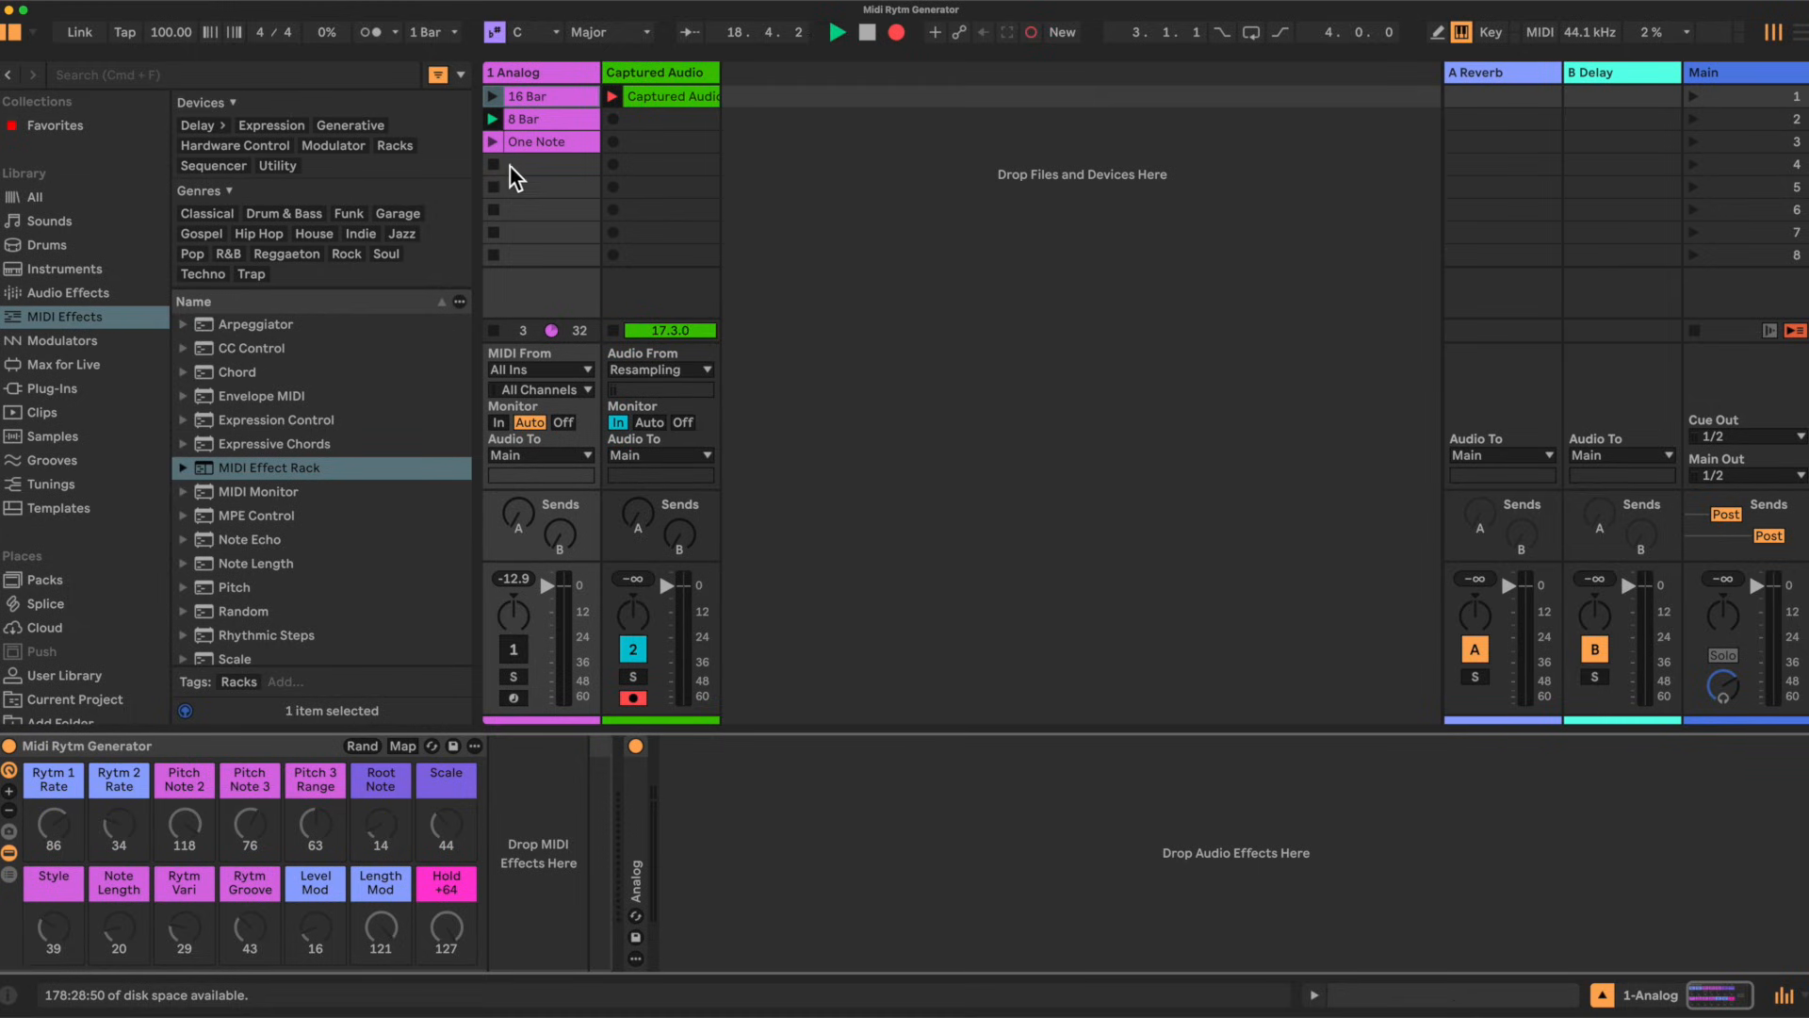
left_click(491, 142)
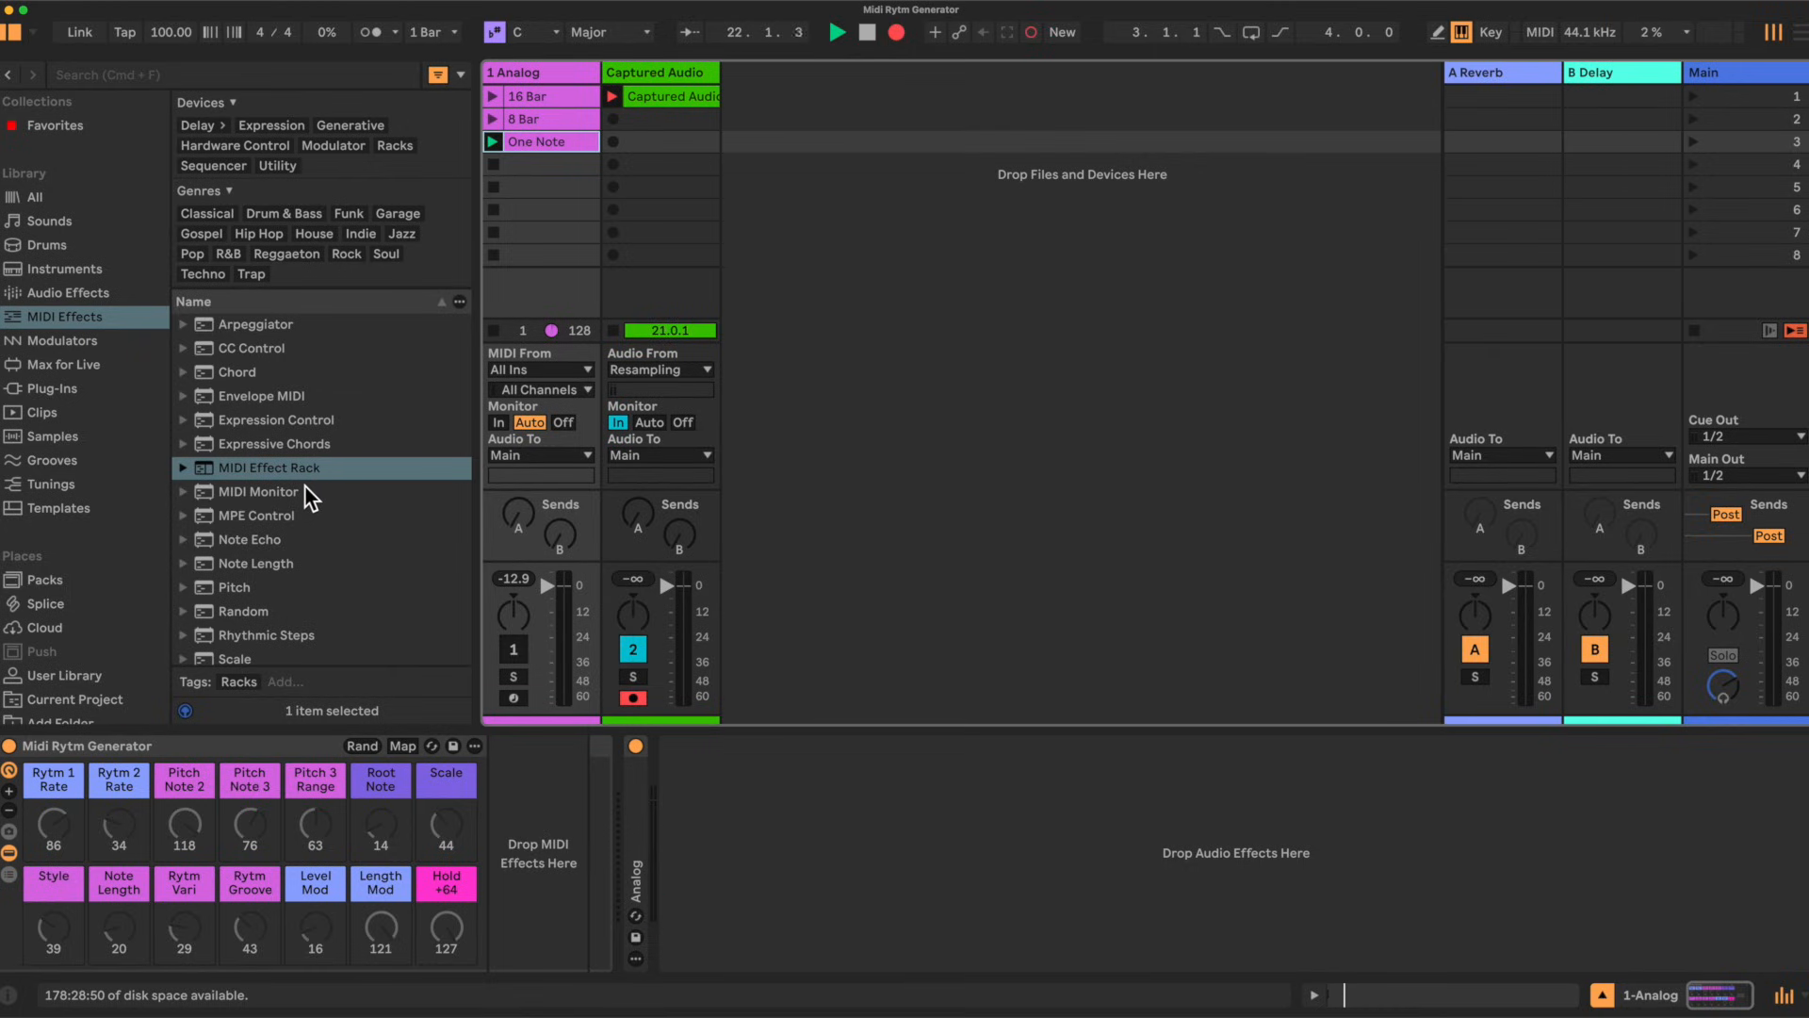
Step: Add Arpeggiator, Note Echo, Scale and Expression Control MIDI effects into the Midi Rytm Generator rack's chain
left_click_drag(258, 322, 507, 801)
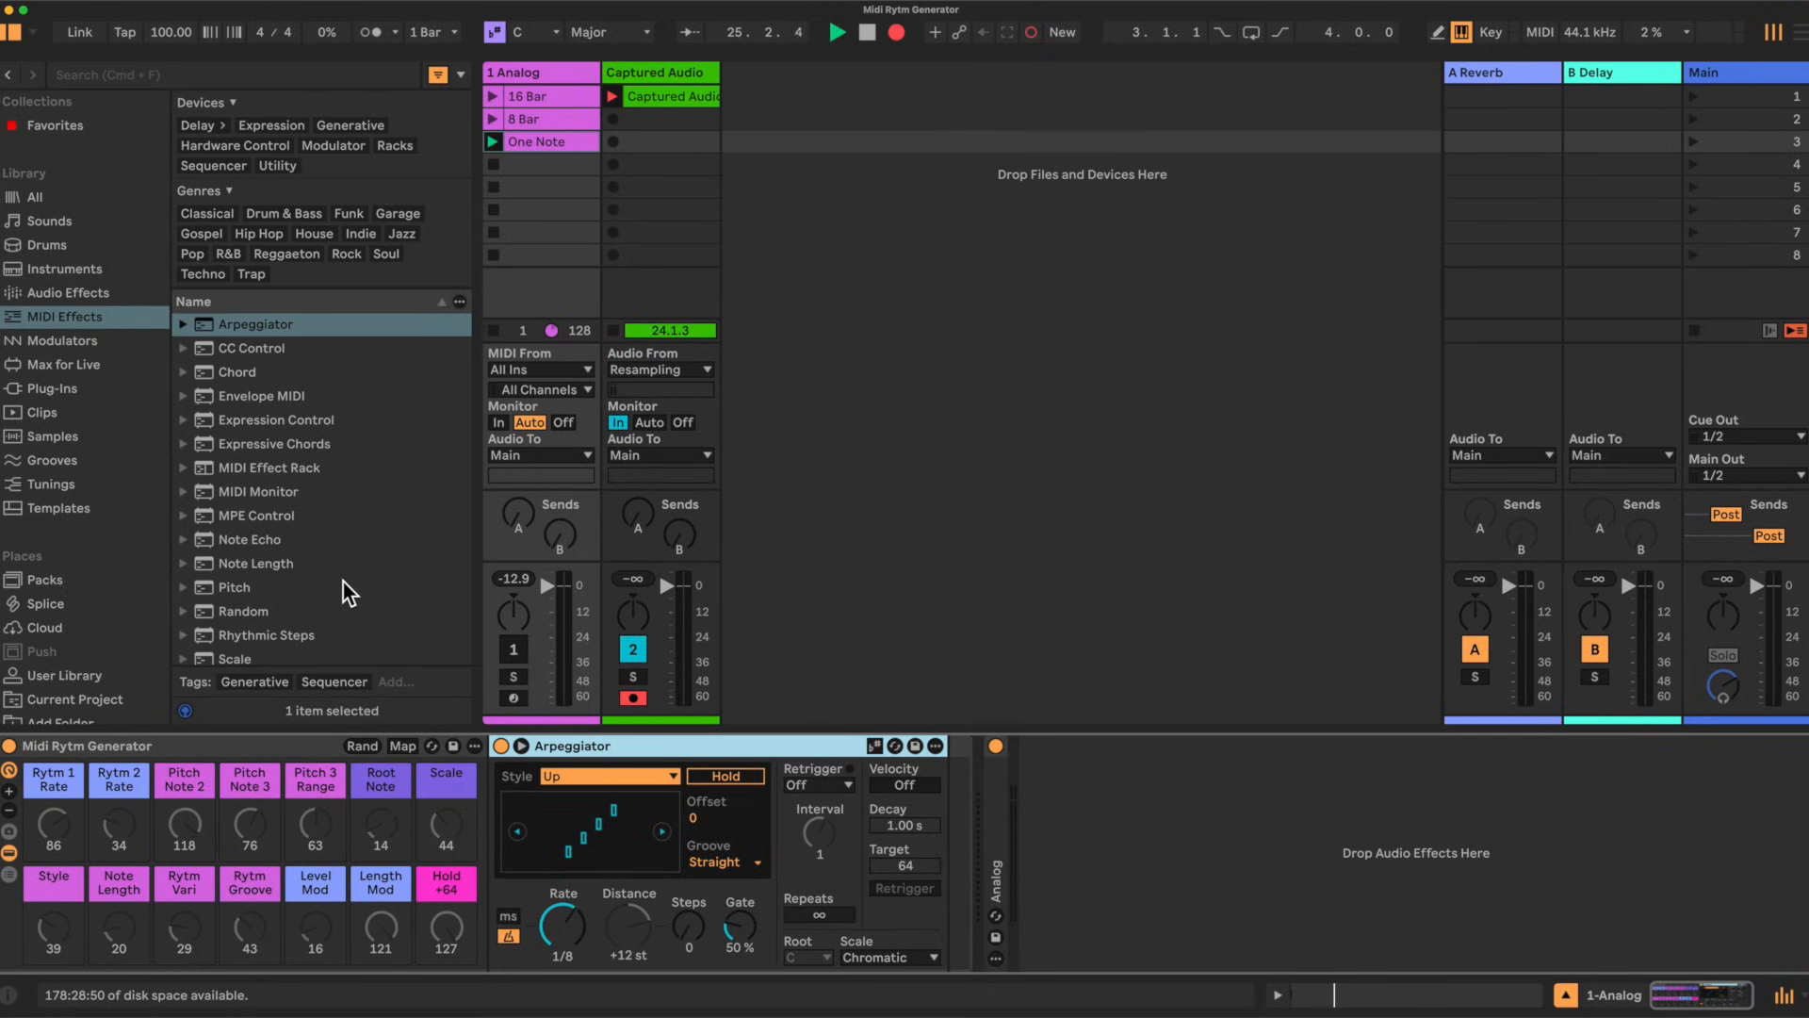
scroll(343, 580, "down", 2)
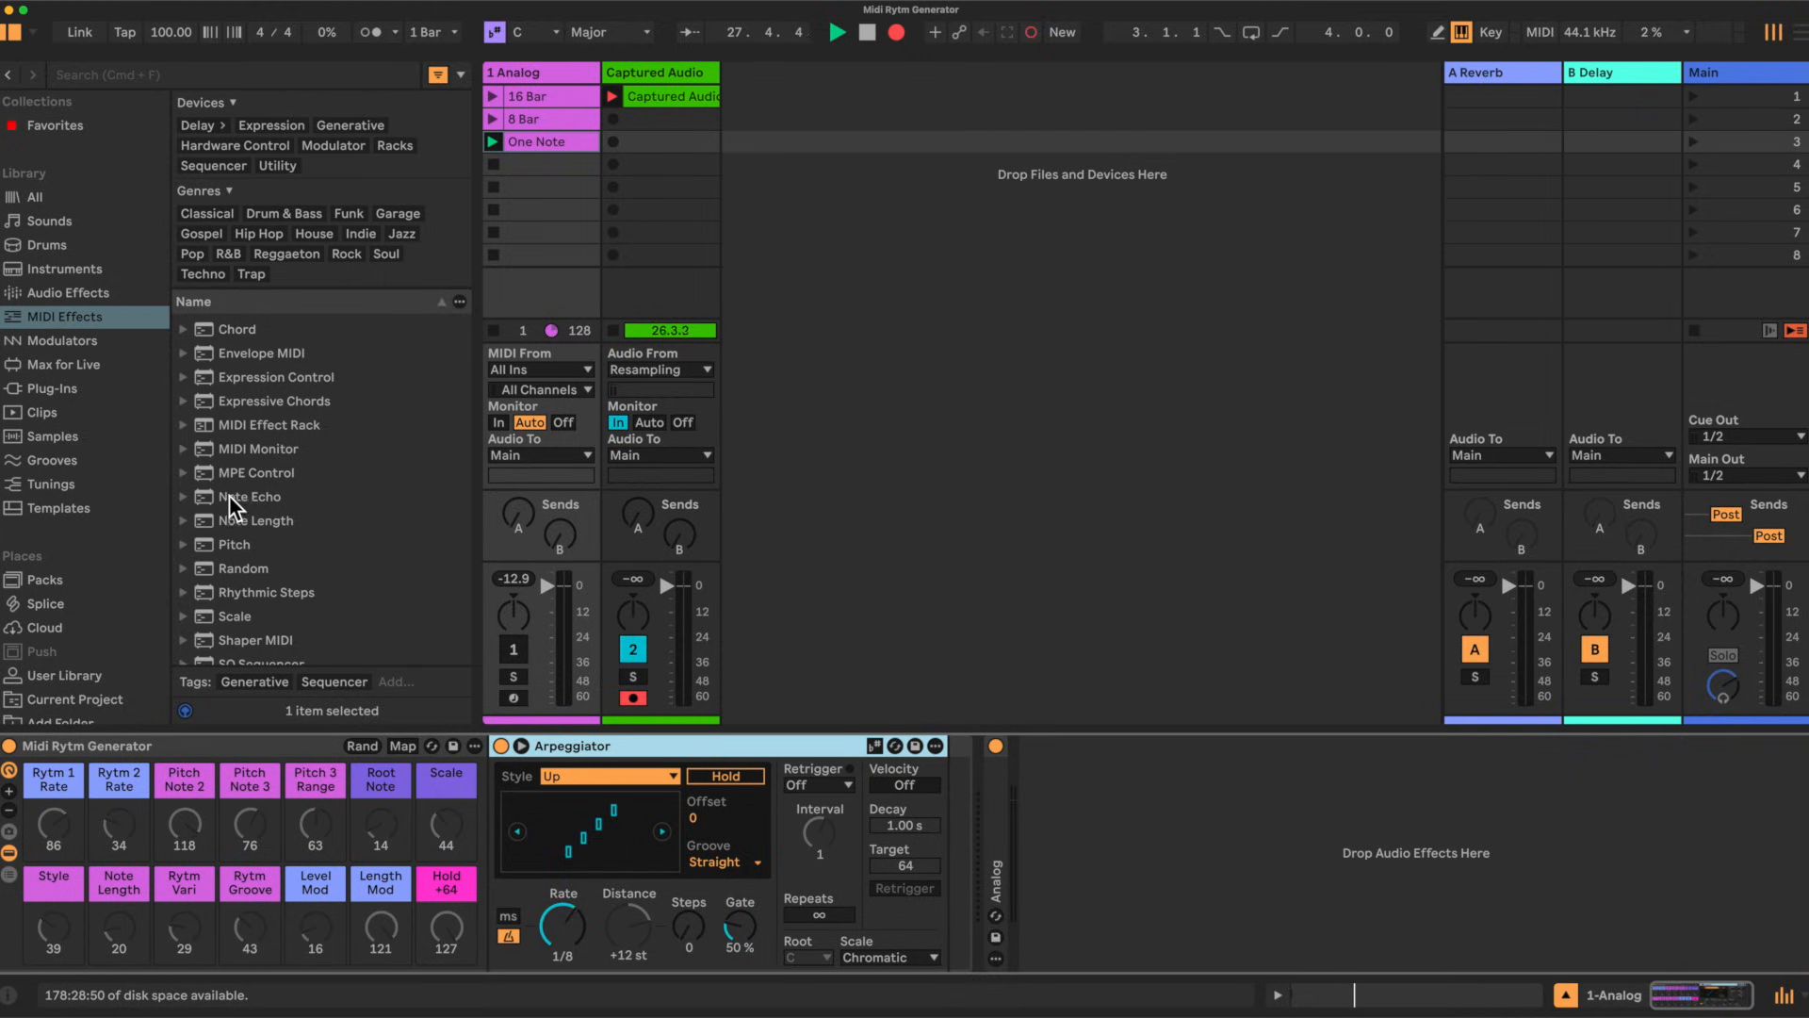
left_click_drag(228, 501, 951, 812)
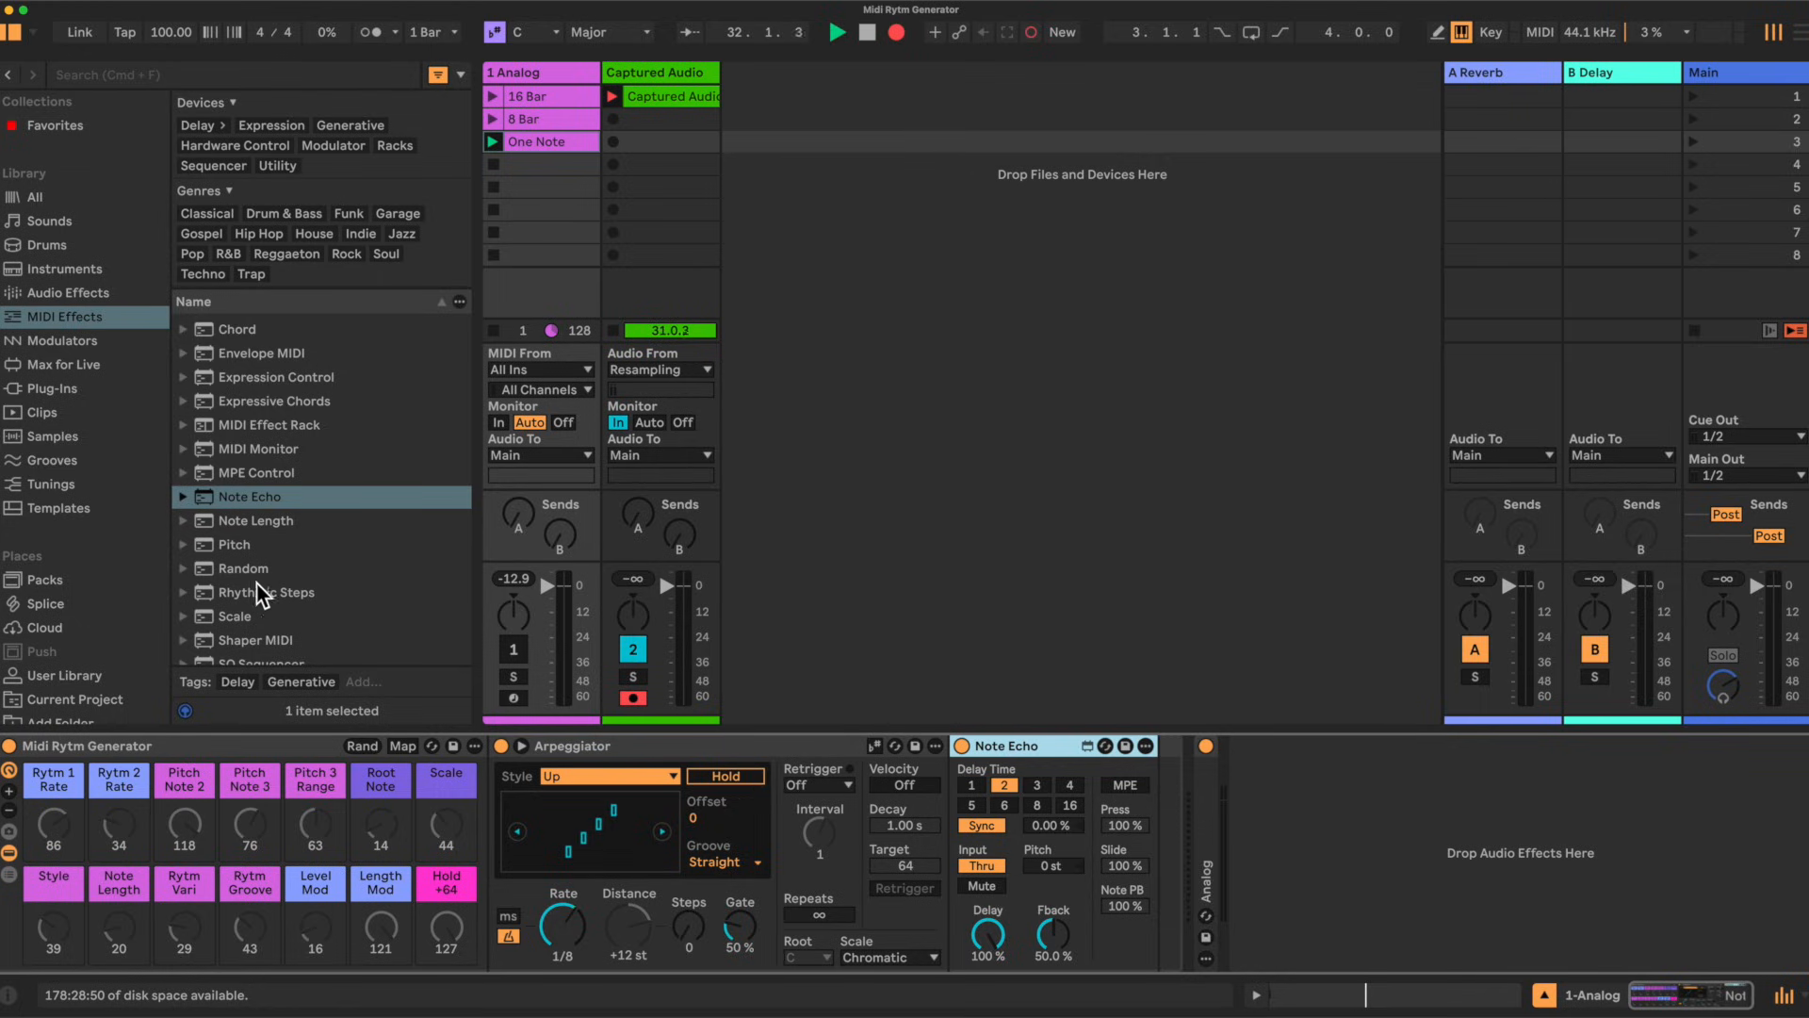
left_click_drag(235, 615, 1153, 817)
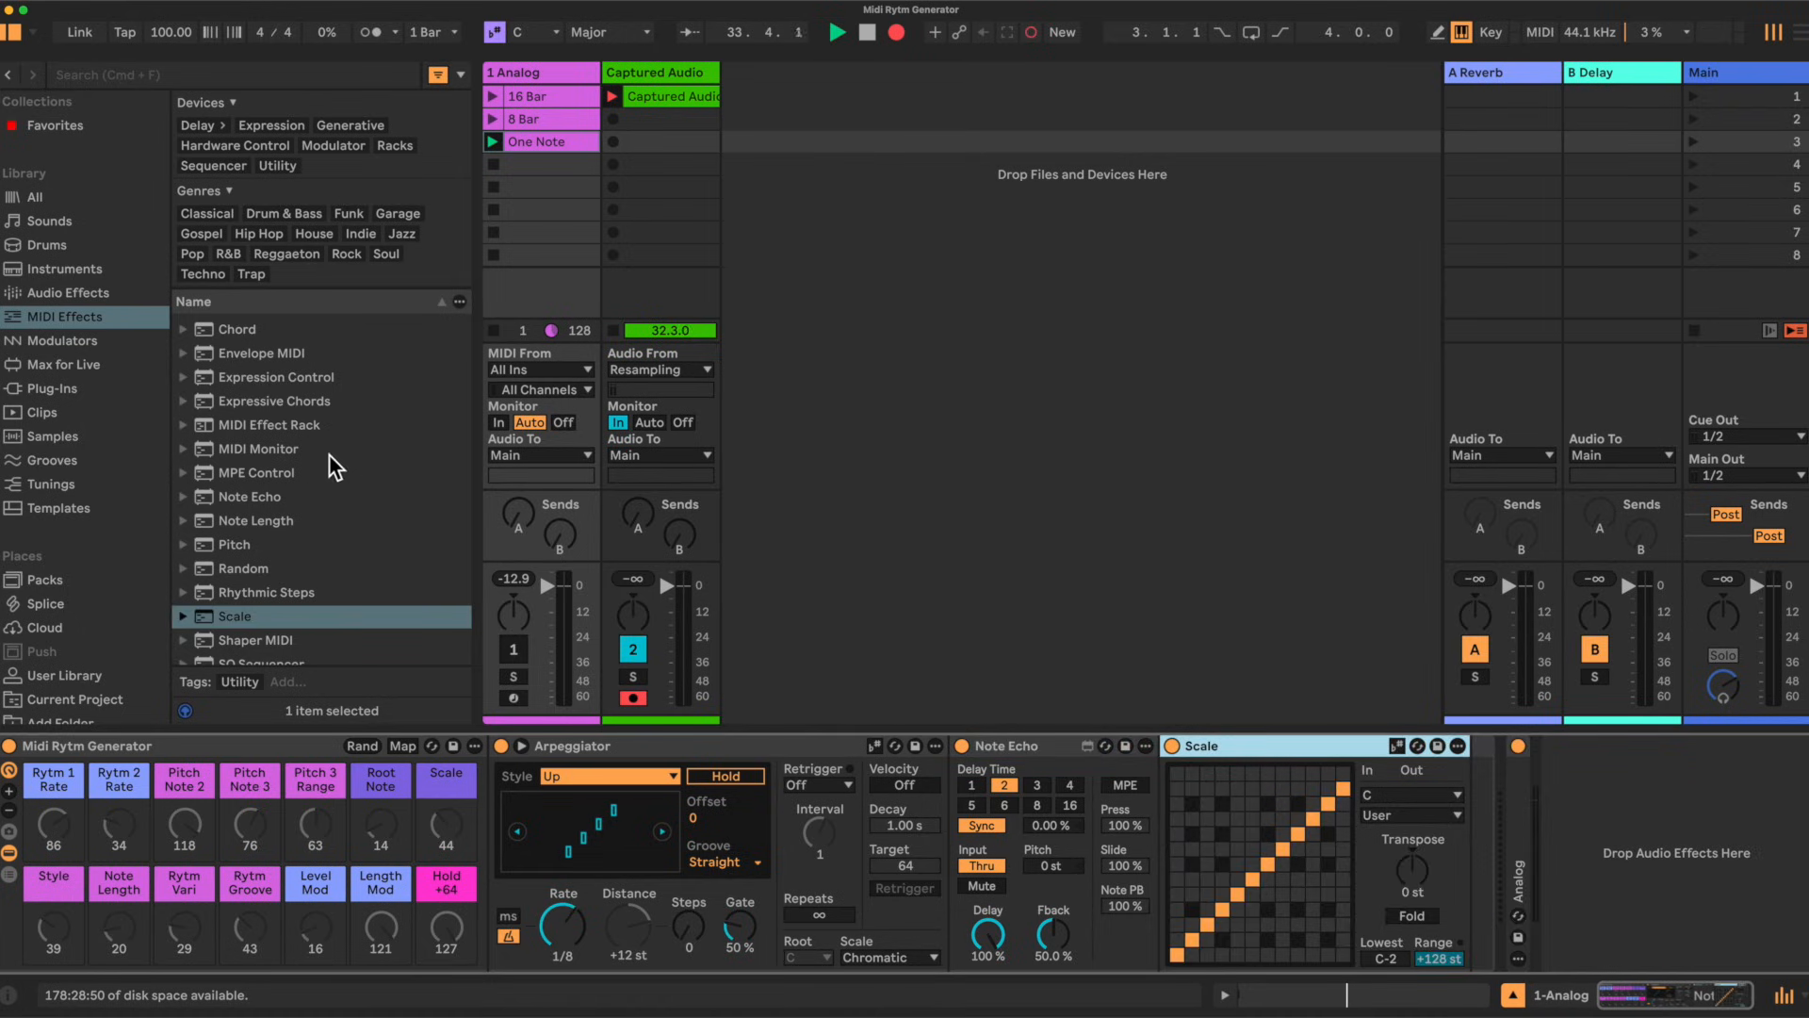
left_click_drag(481, 452, 1468, 806)
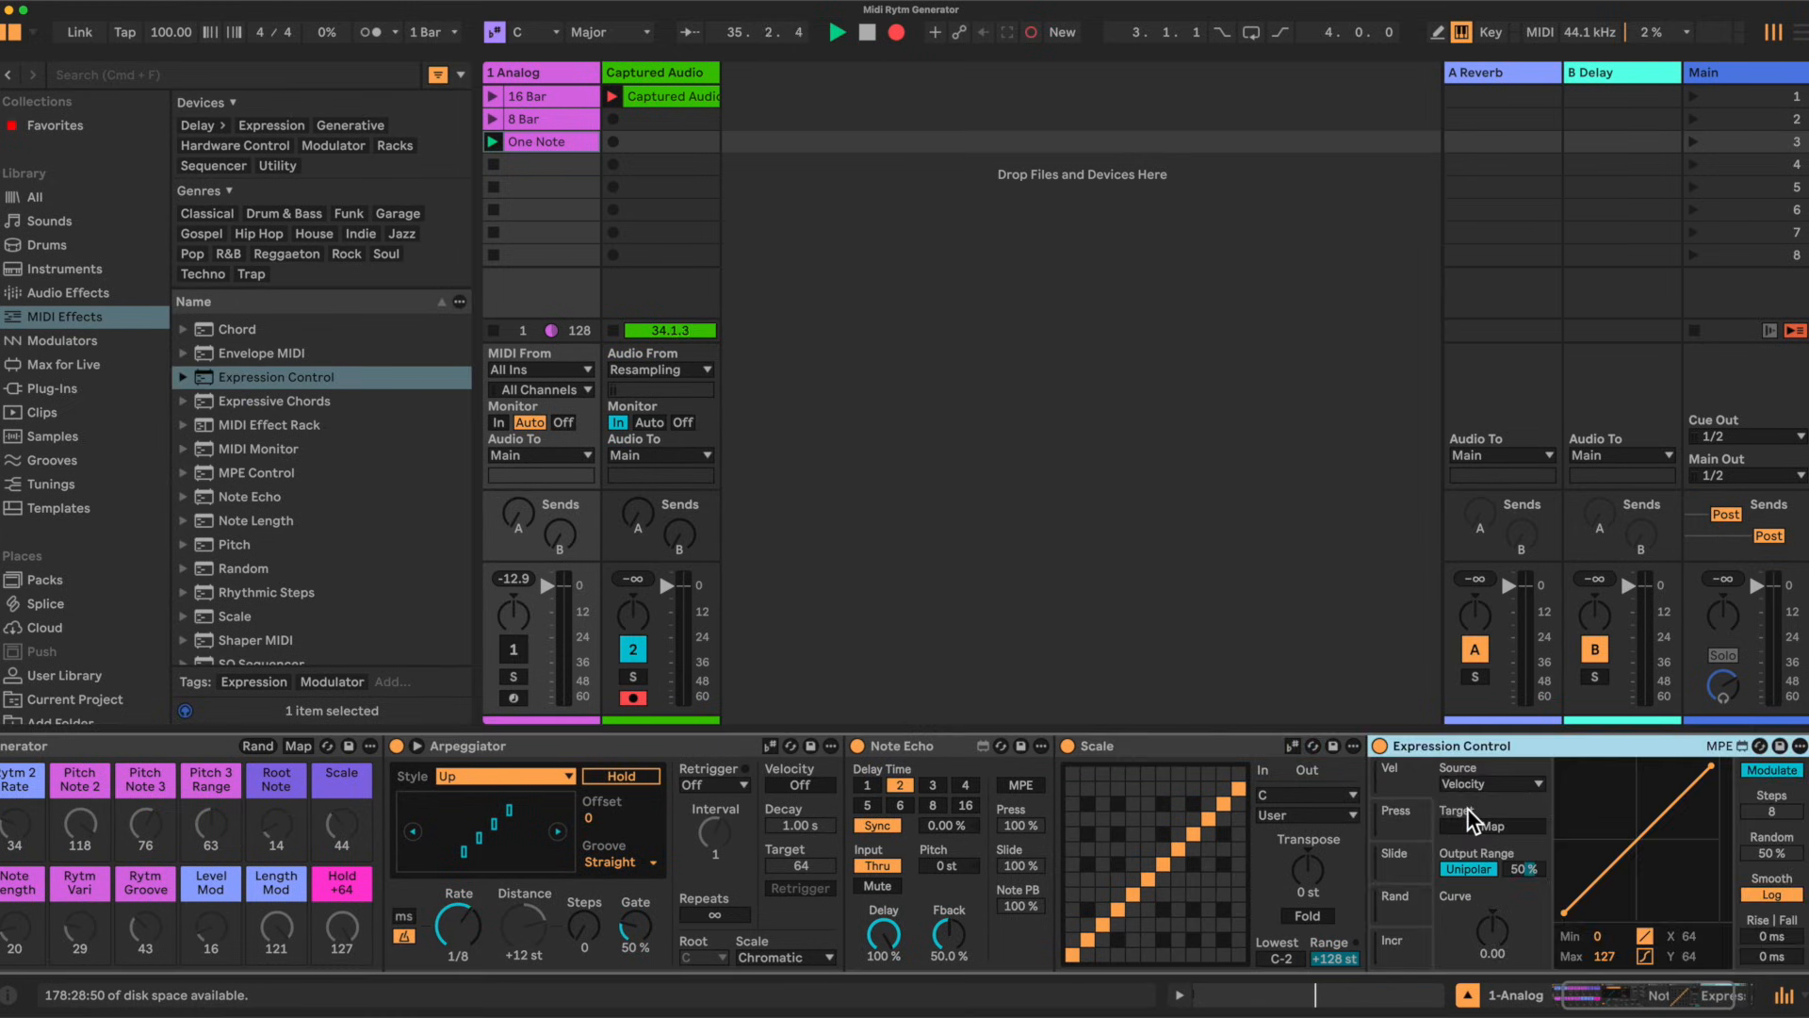
Step: Collapse the Arpeggiator, Note Echo and Scale devices to make room for Expression Control
scroll(1018, 781, "left", 2)
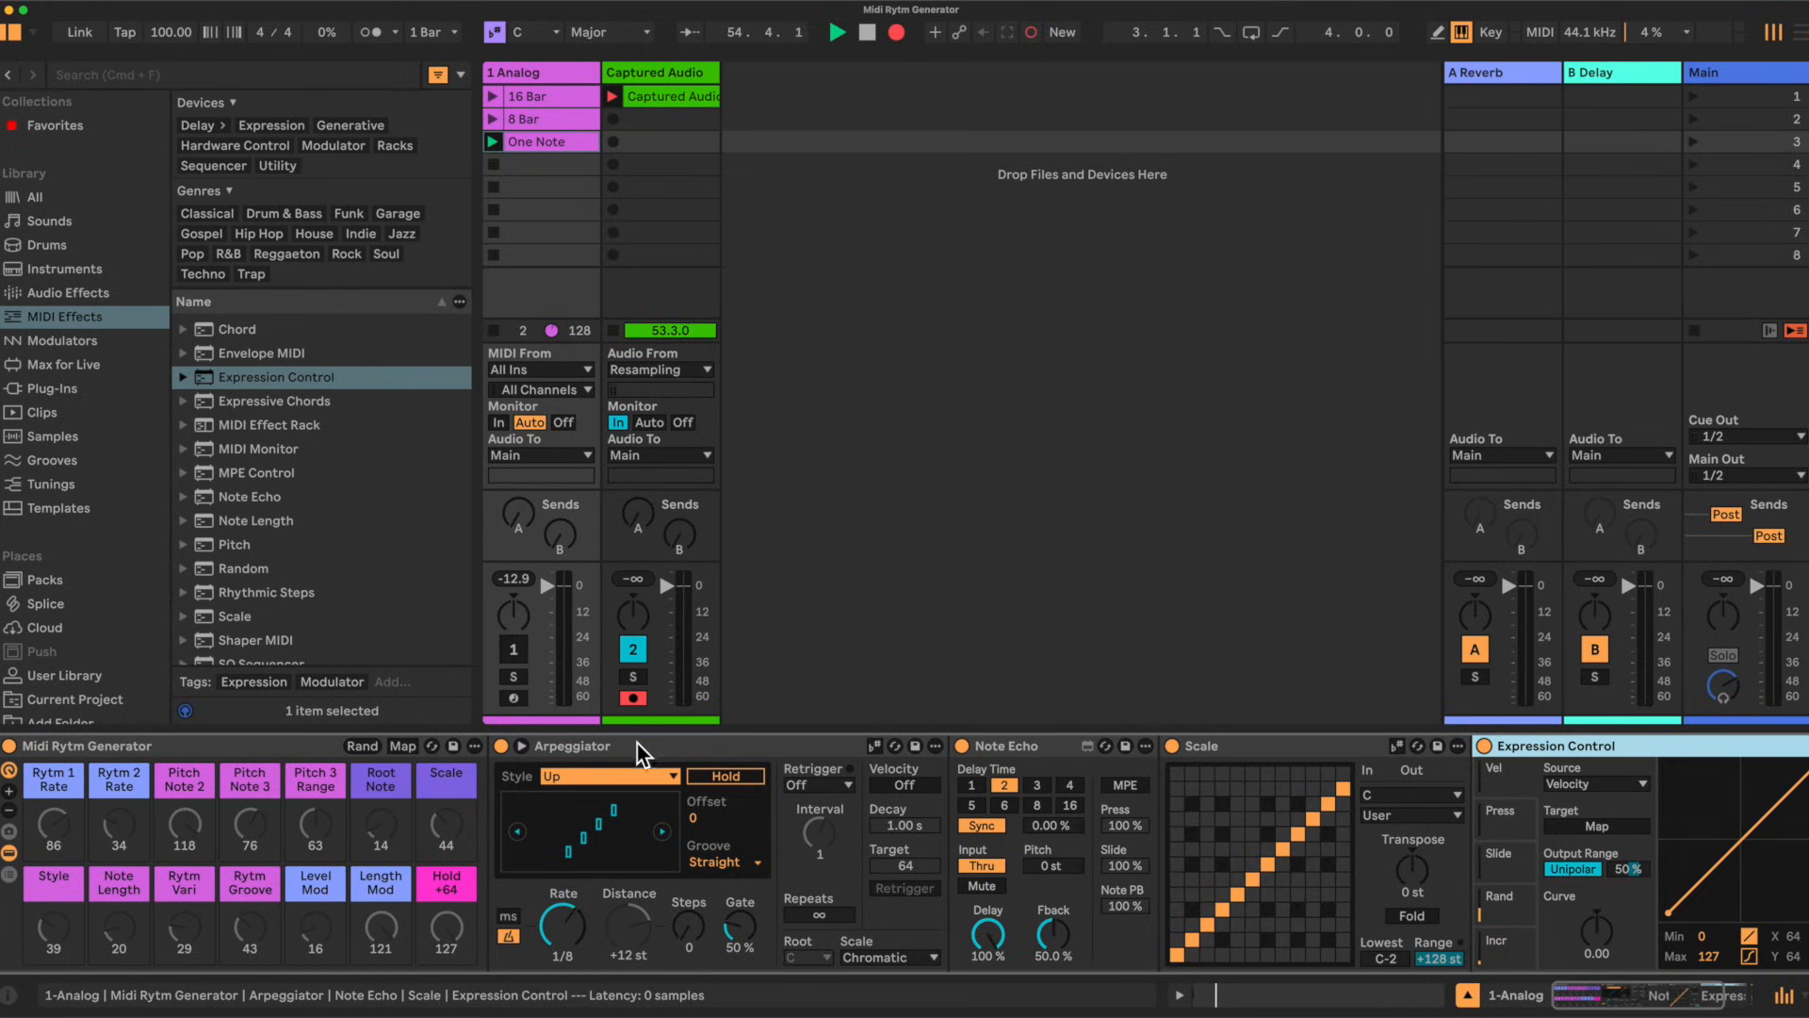
double_click(727, 743)
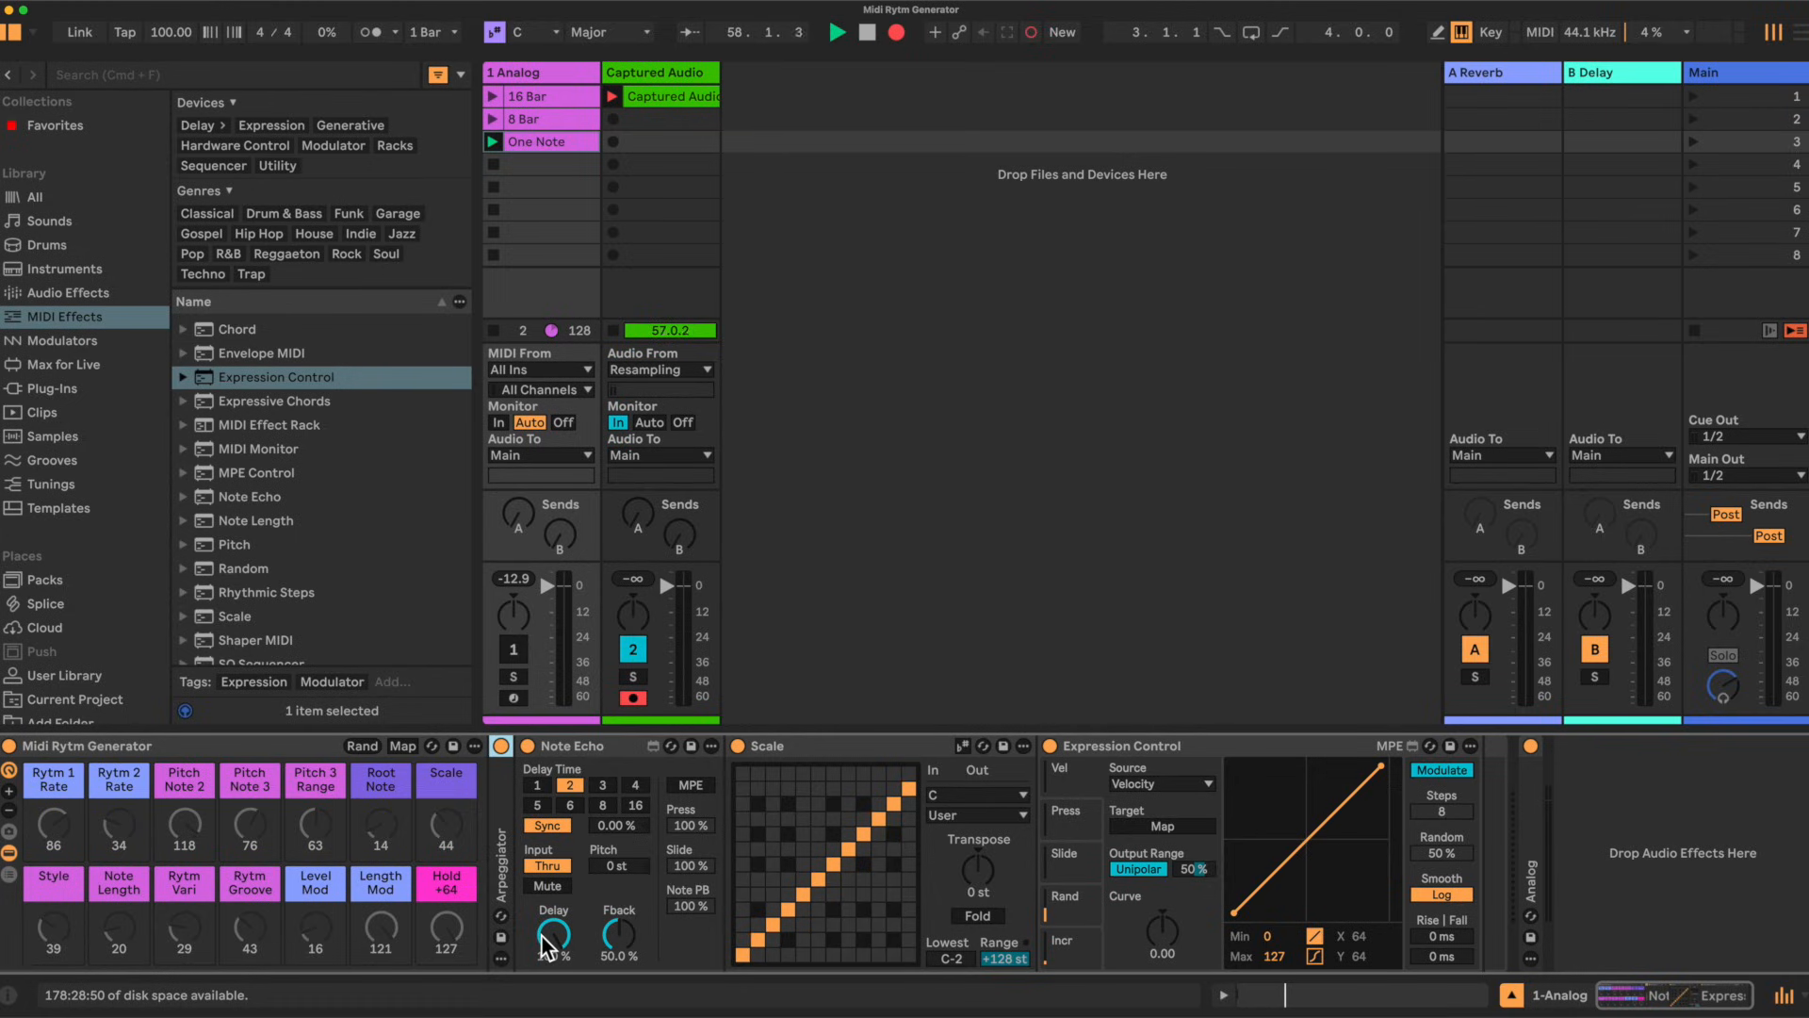
left_click_drag(624, 926, 623, 980)
double_click(591, 744)
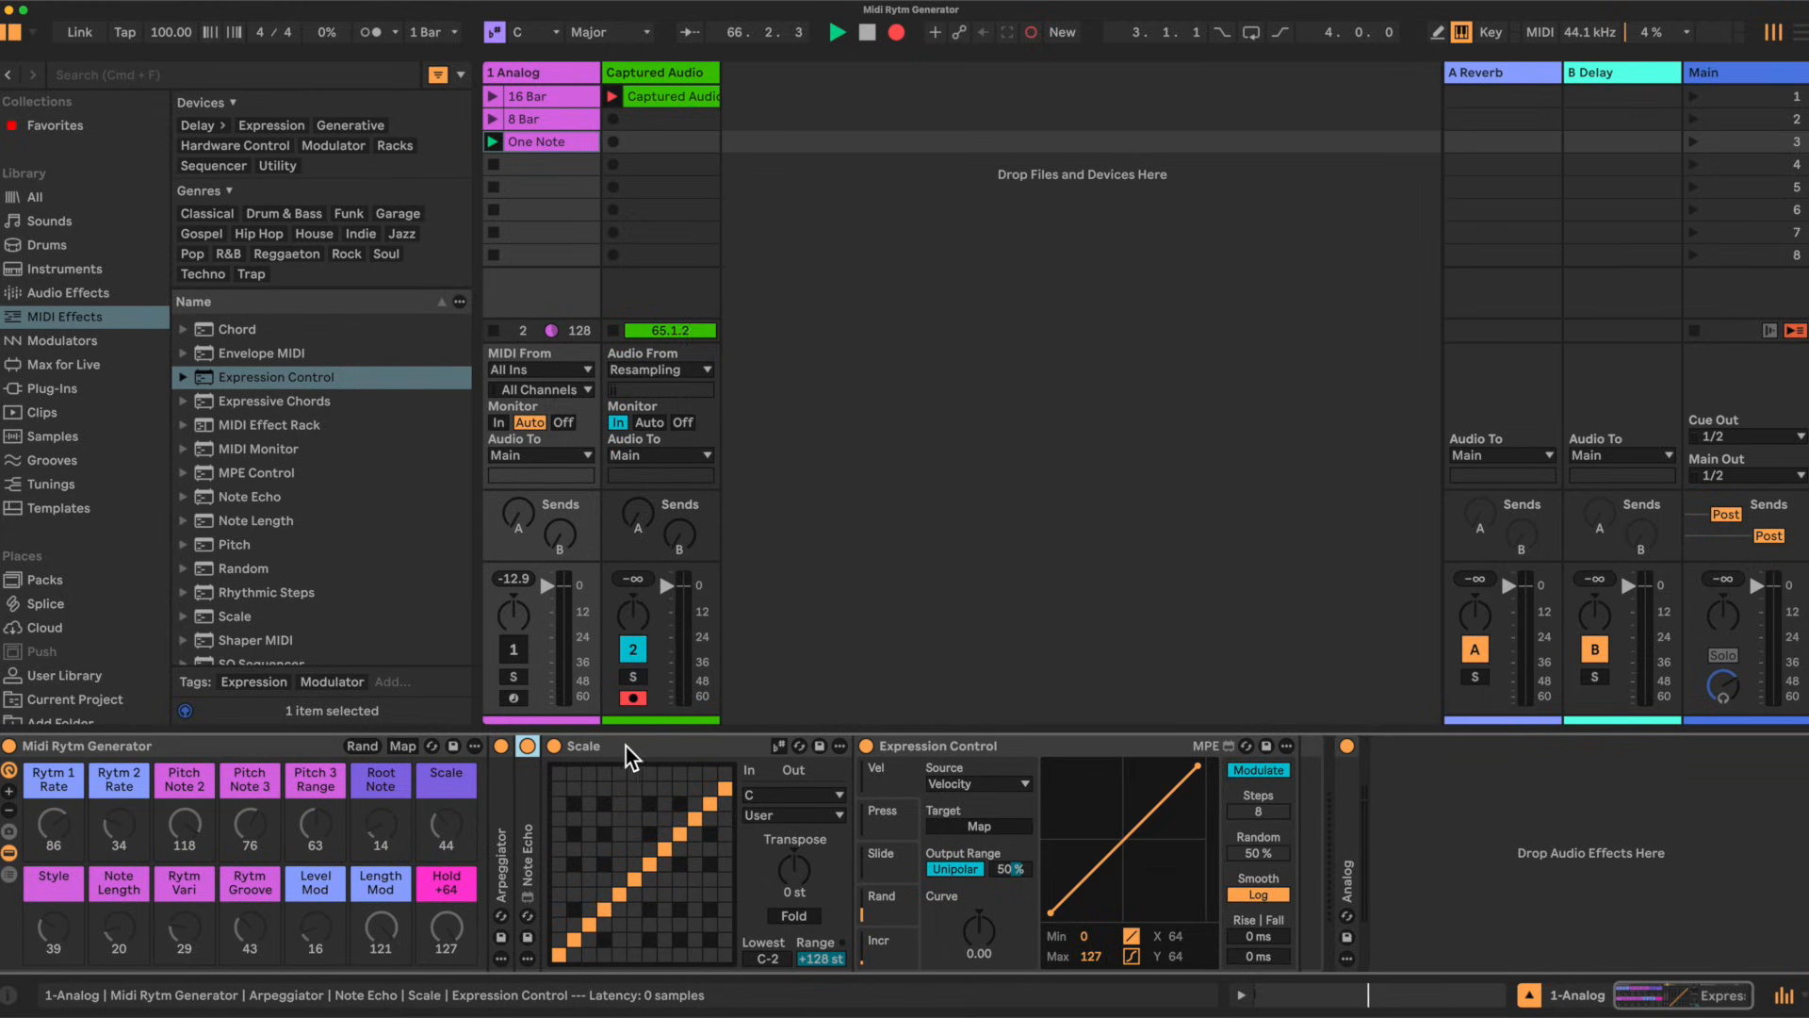
double_click(630, 744)
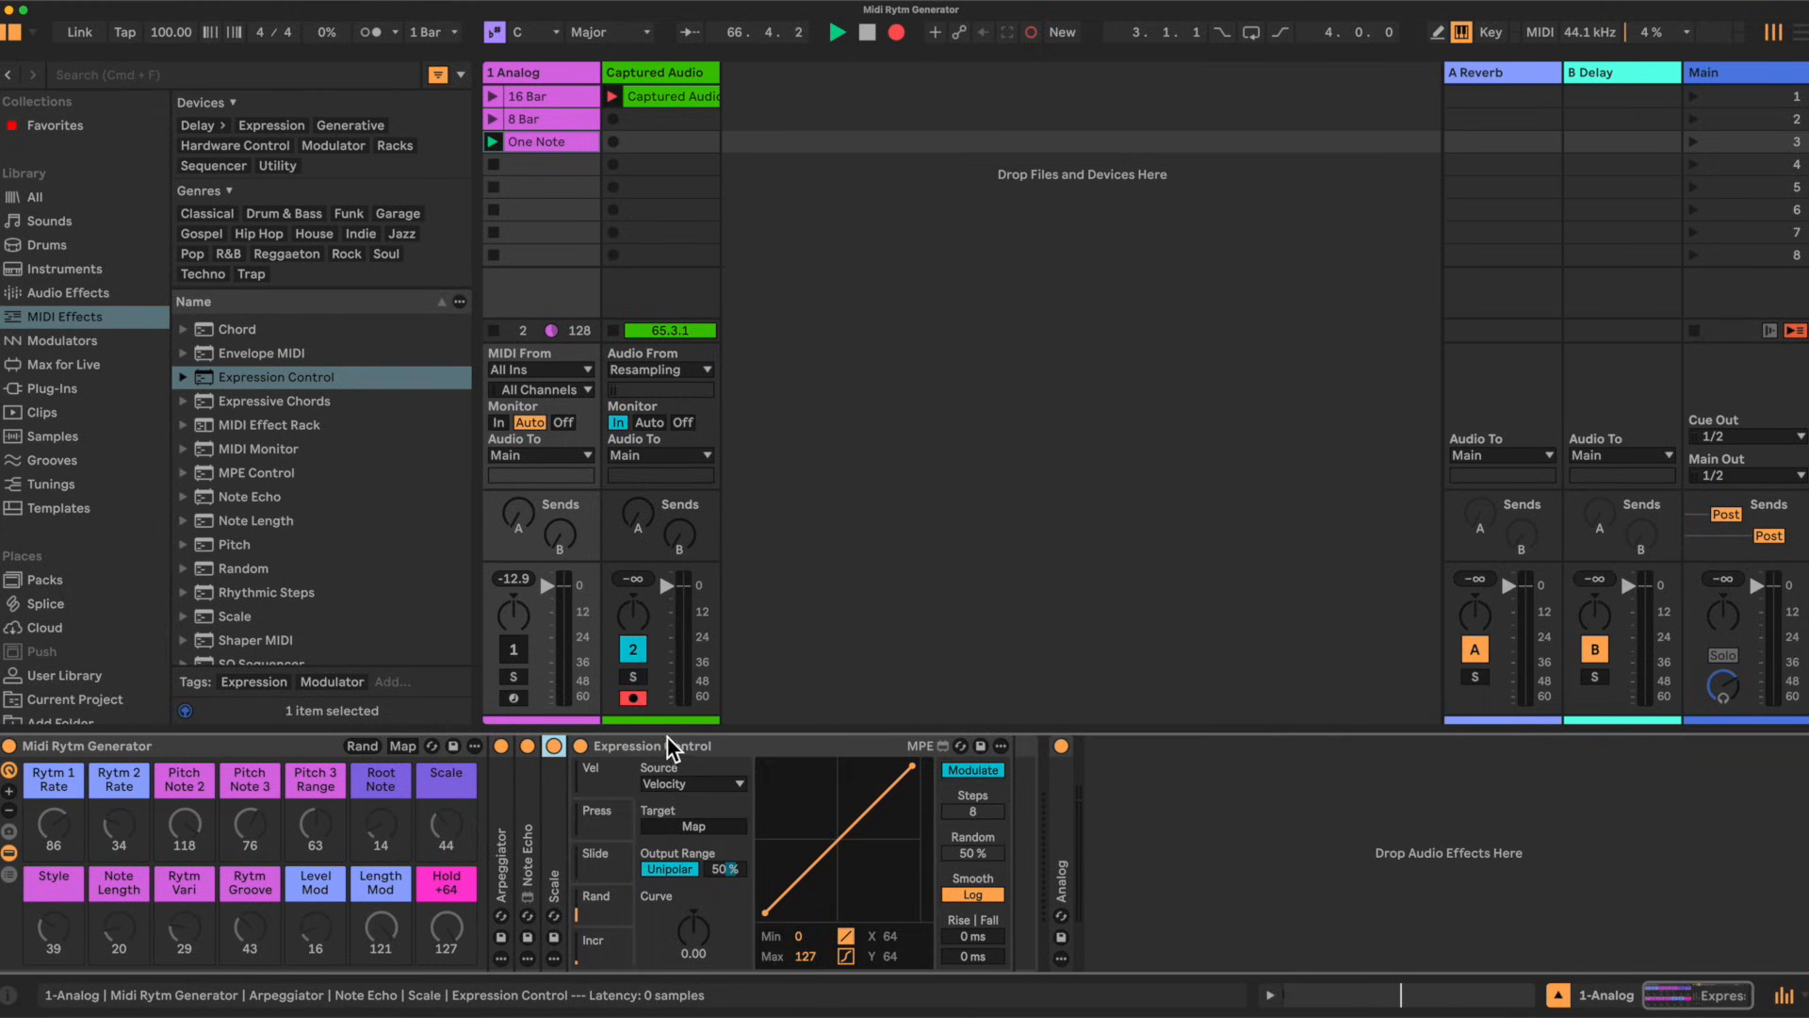
Step: Set the Incr, Slide and Press lanes of Expression Control to the Random source
left_click(609, 948)
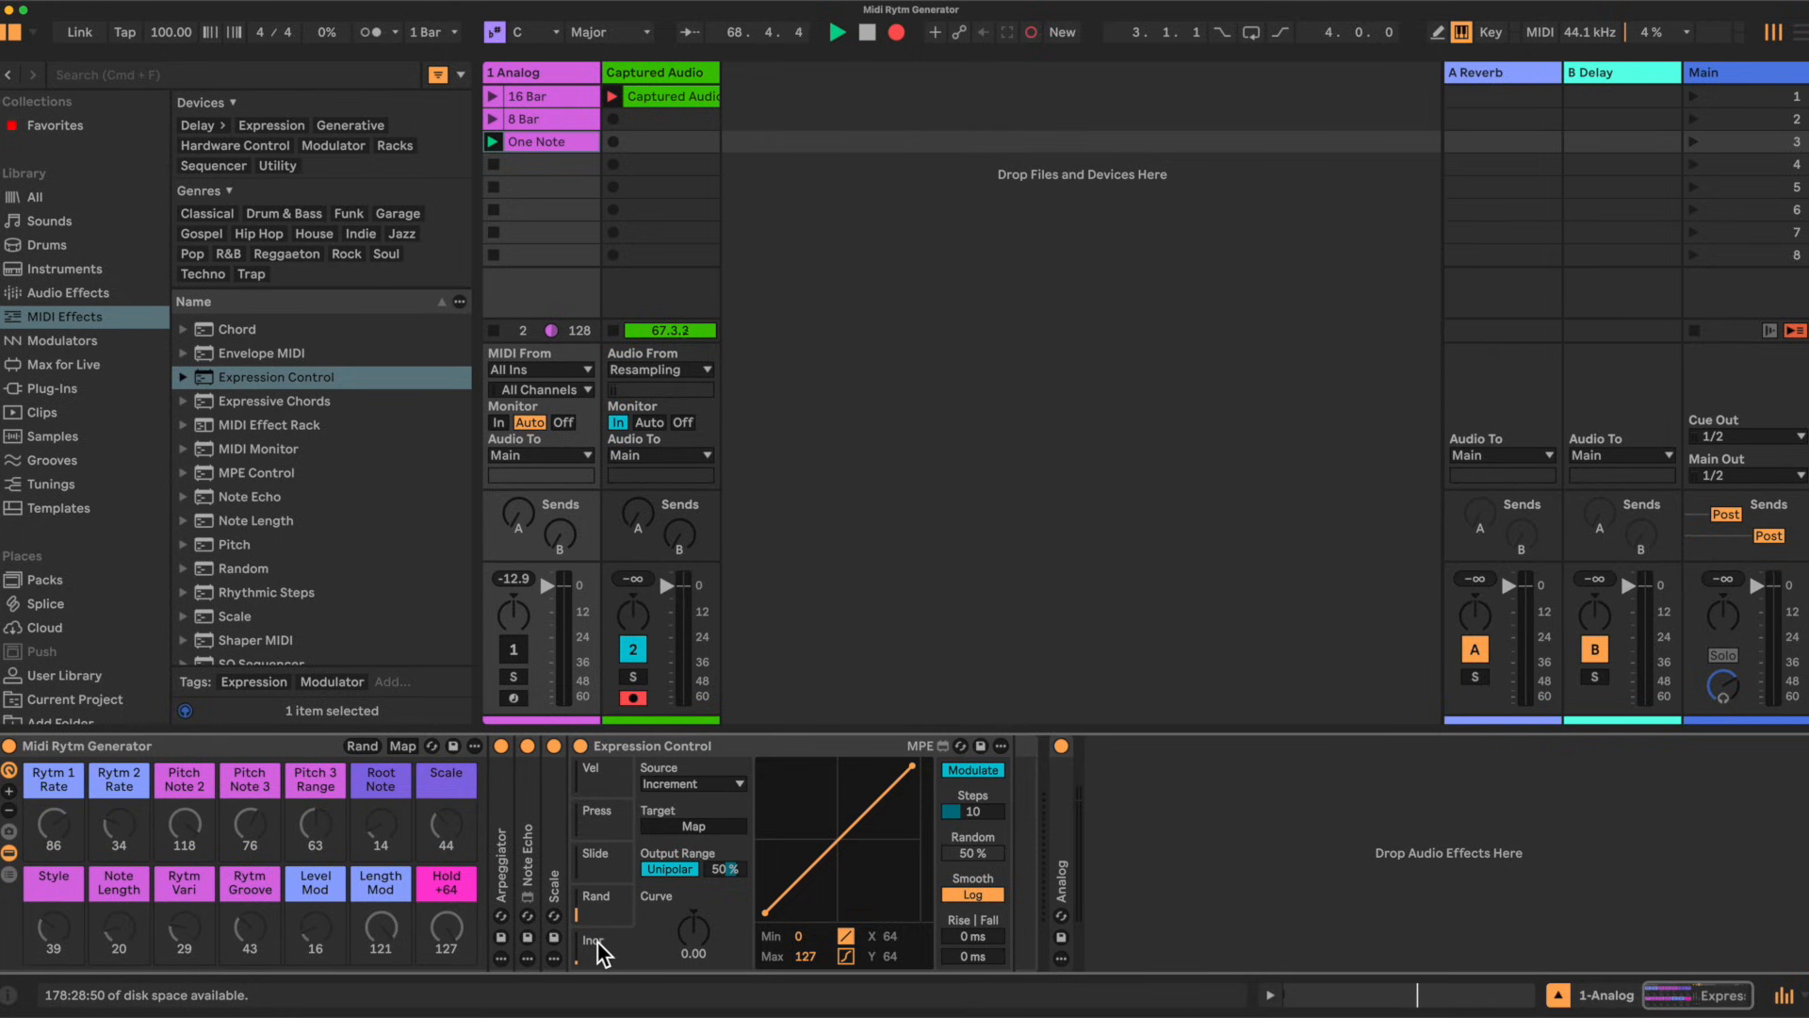
left_click(739, 783)
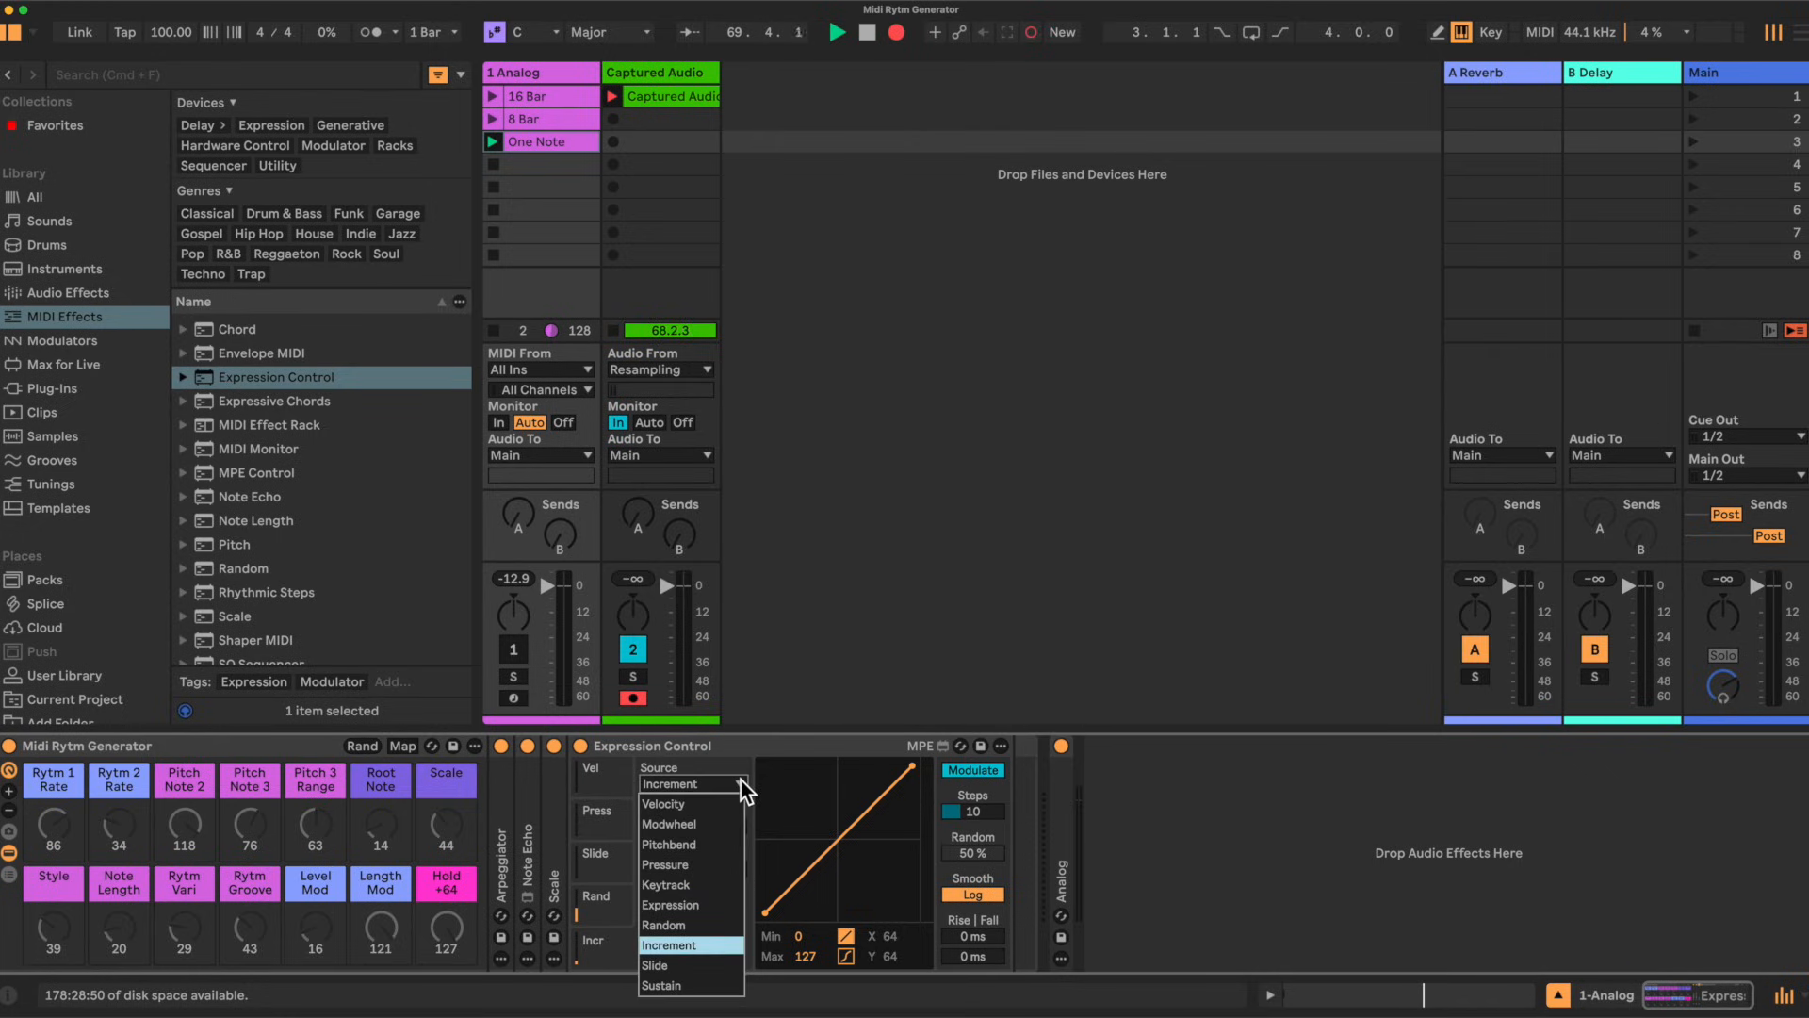
left_click(666, 925)
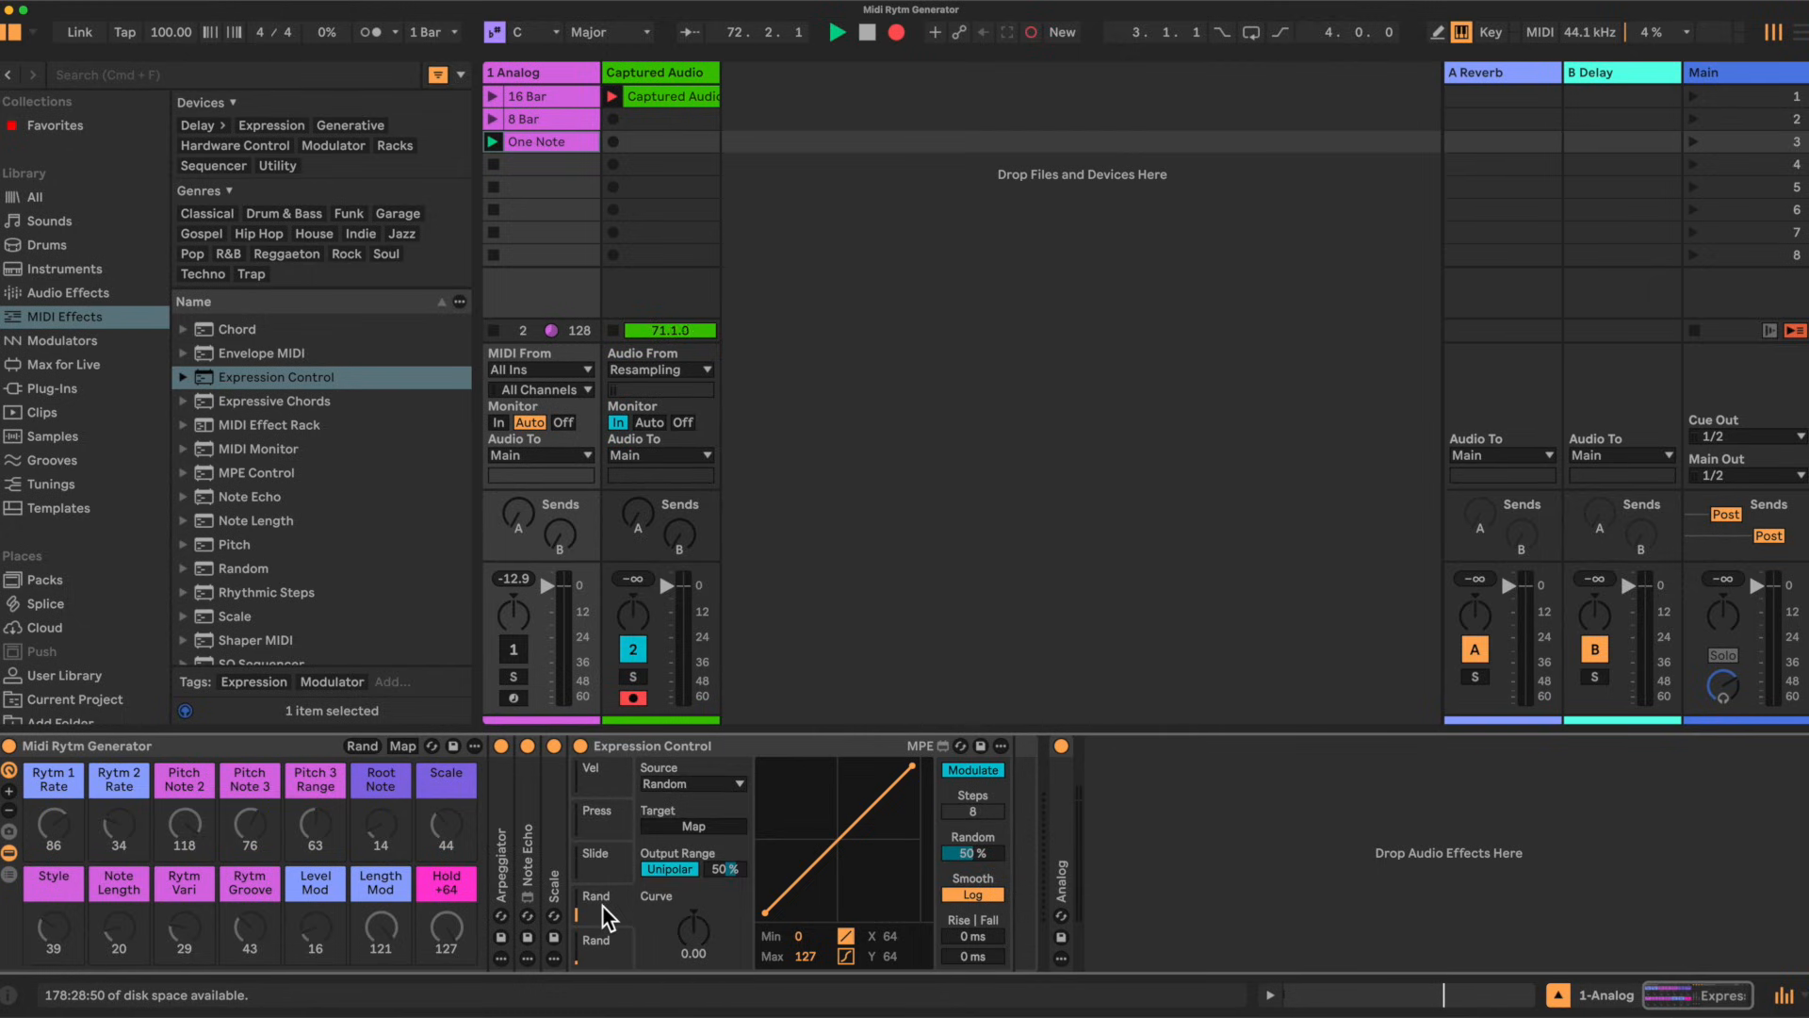
left_click(603, 862)
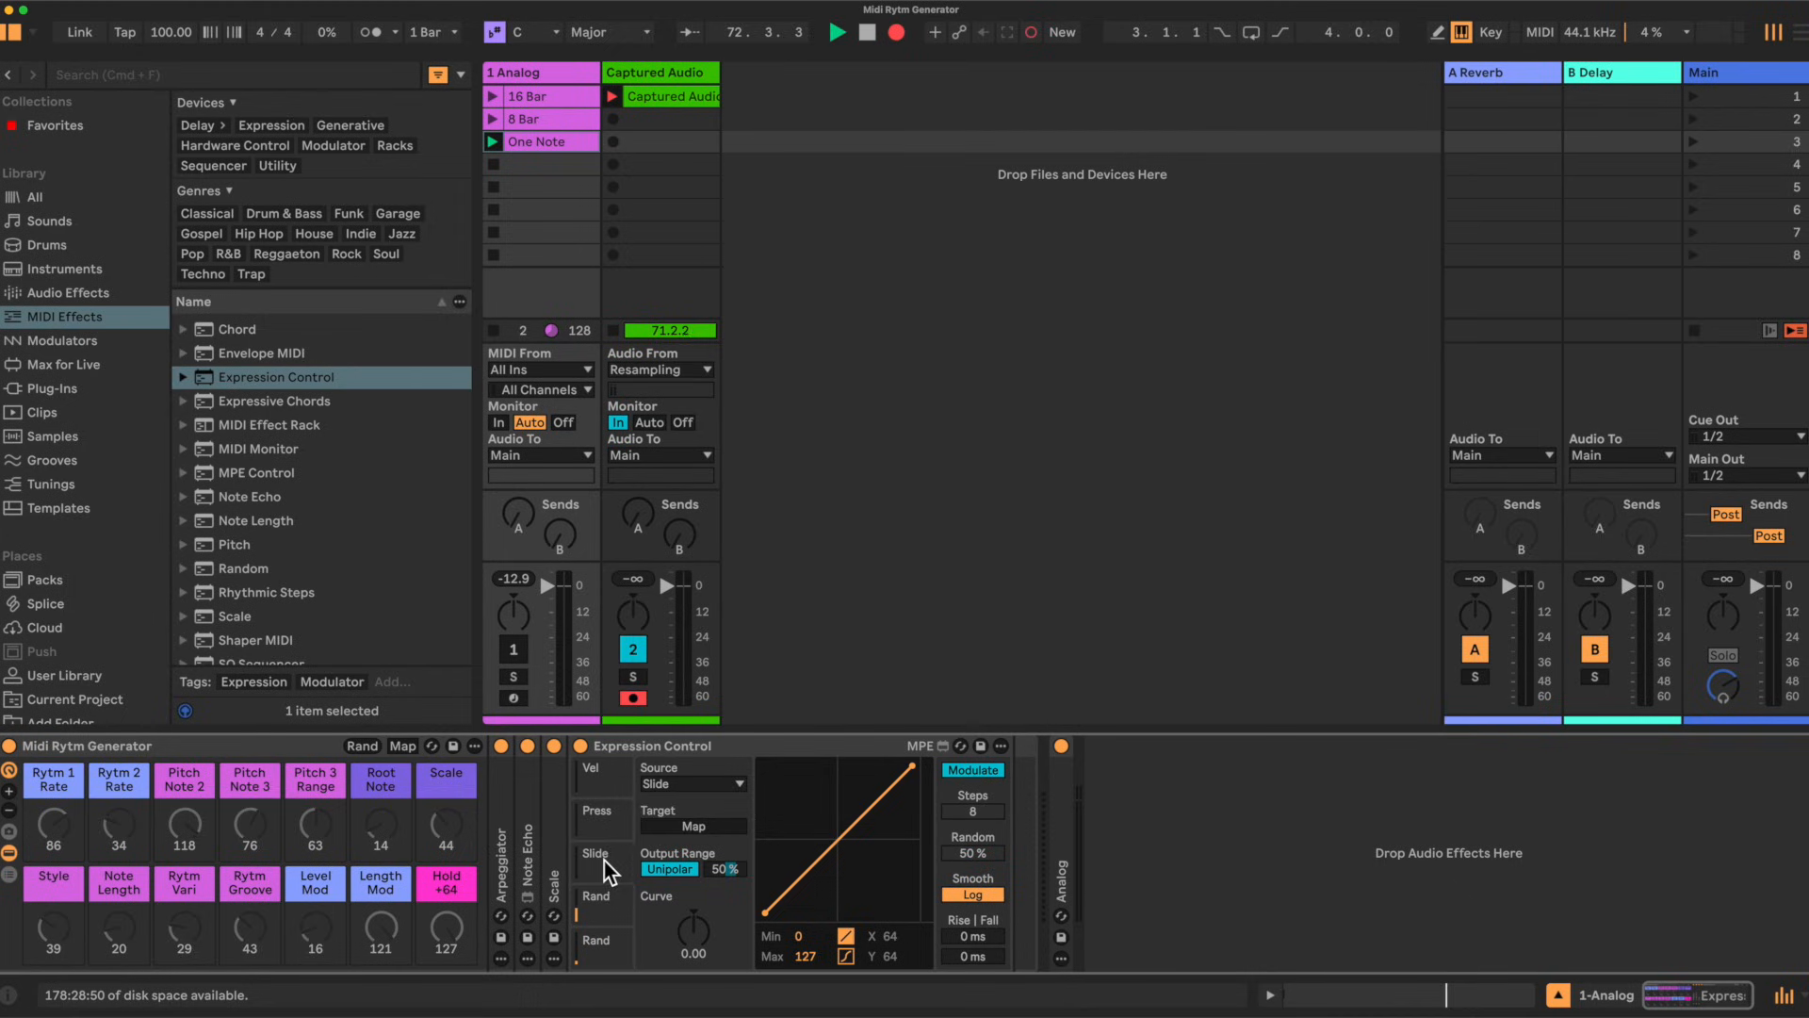
left_click(742, 784)
left_click(670, 923)
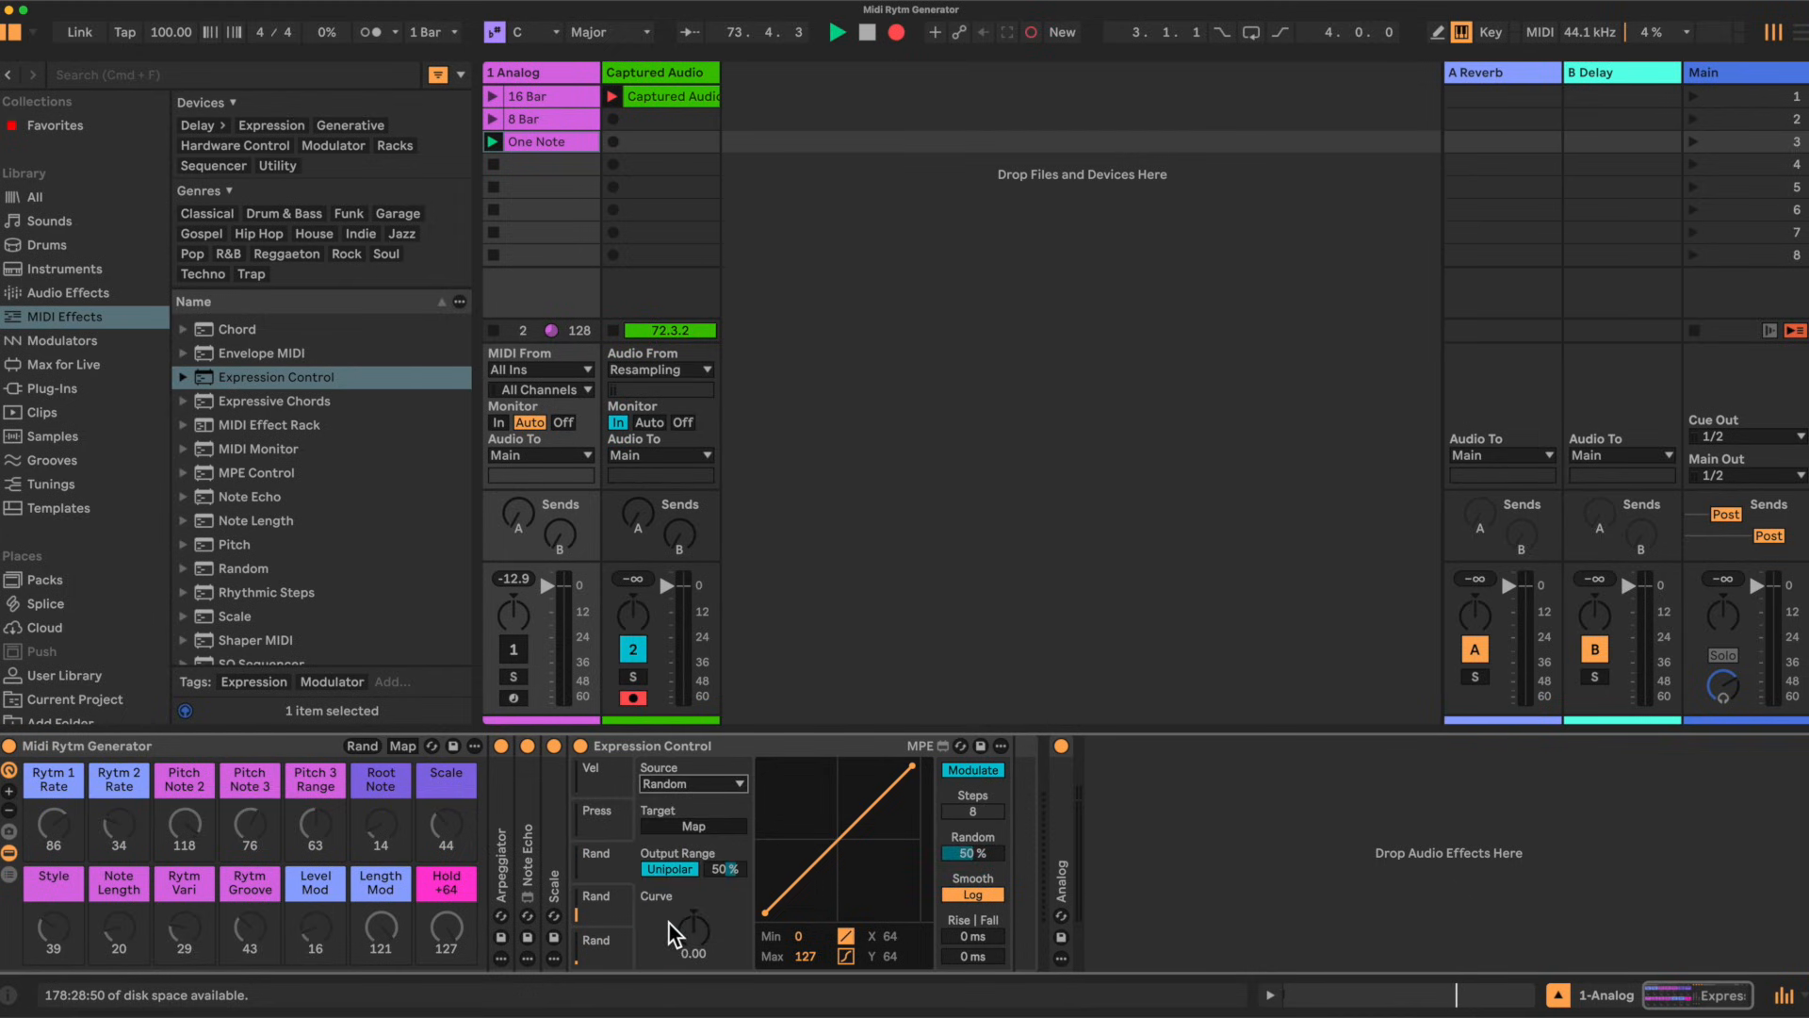
left_click(608, 810)
left_click(740, 782)
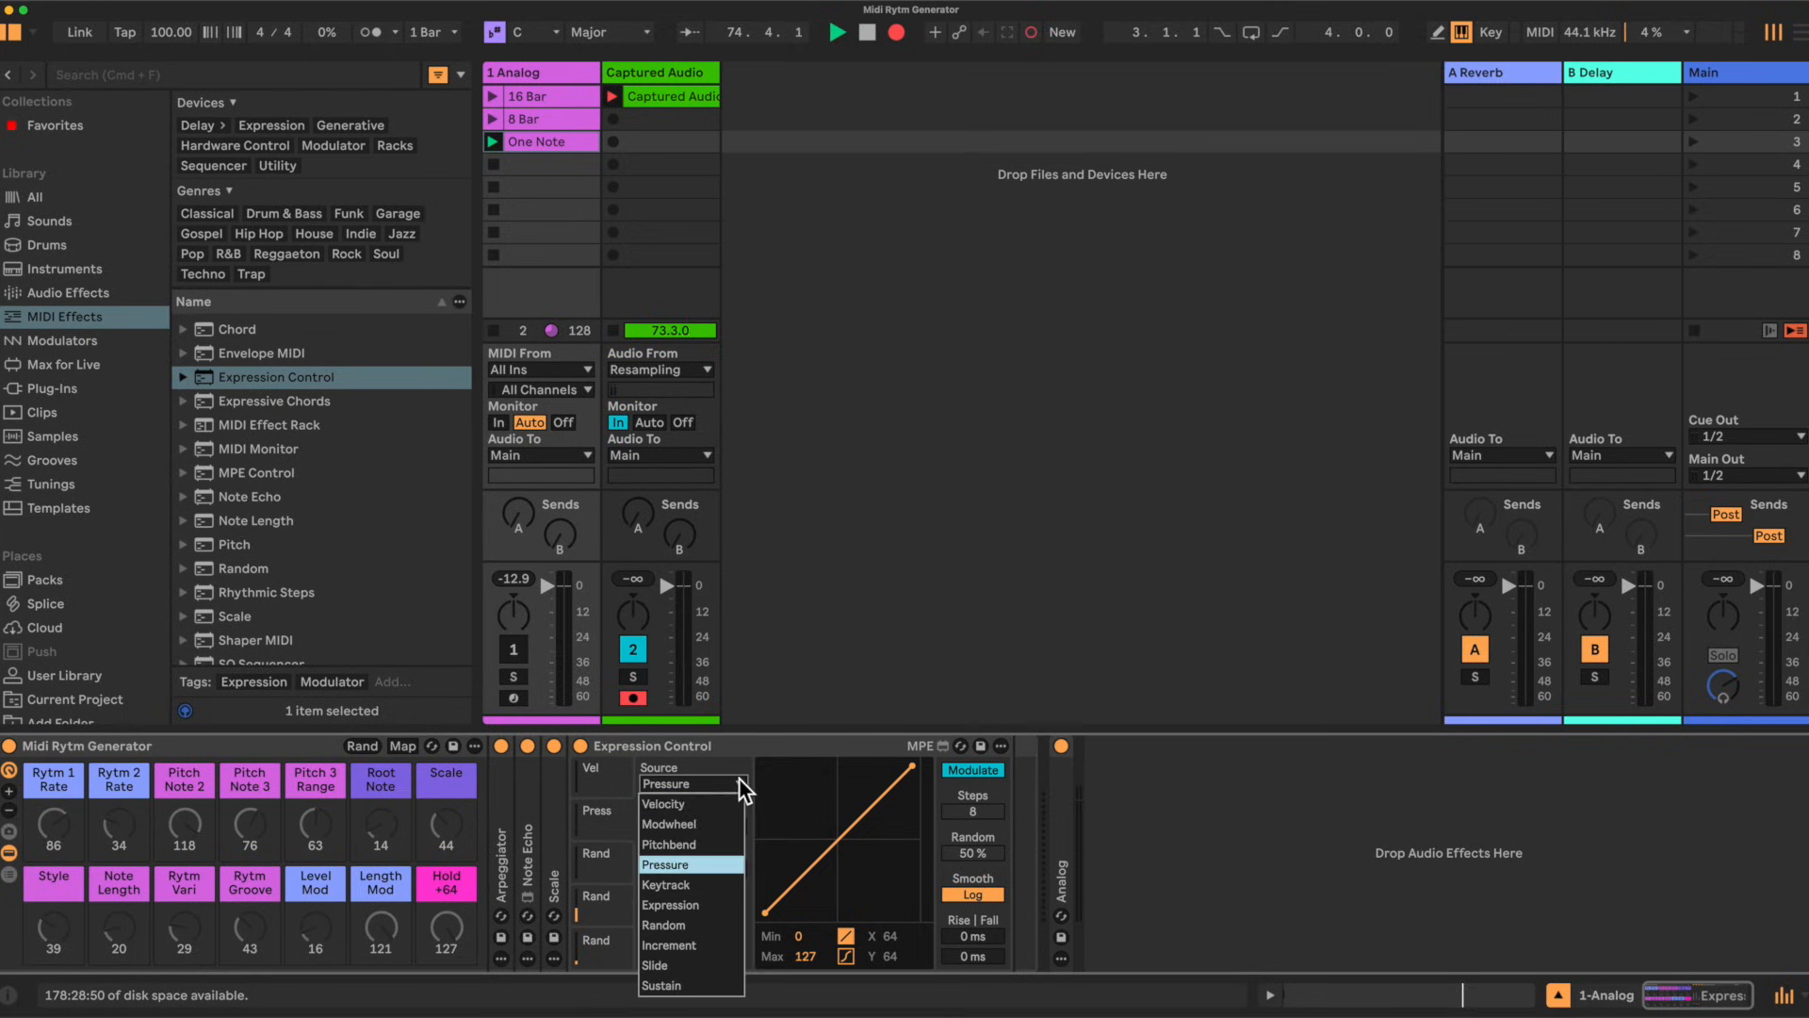
left_click(669, 922)
Step: Set the Rand lane's Random amount to 100% and switch the Rand, Slide and Press lanes to Bipolar output range
left_click(602, 948)
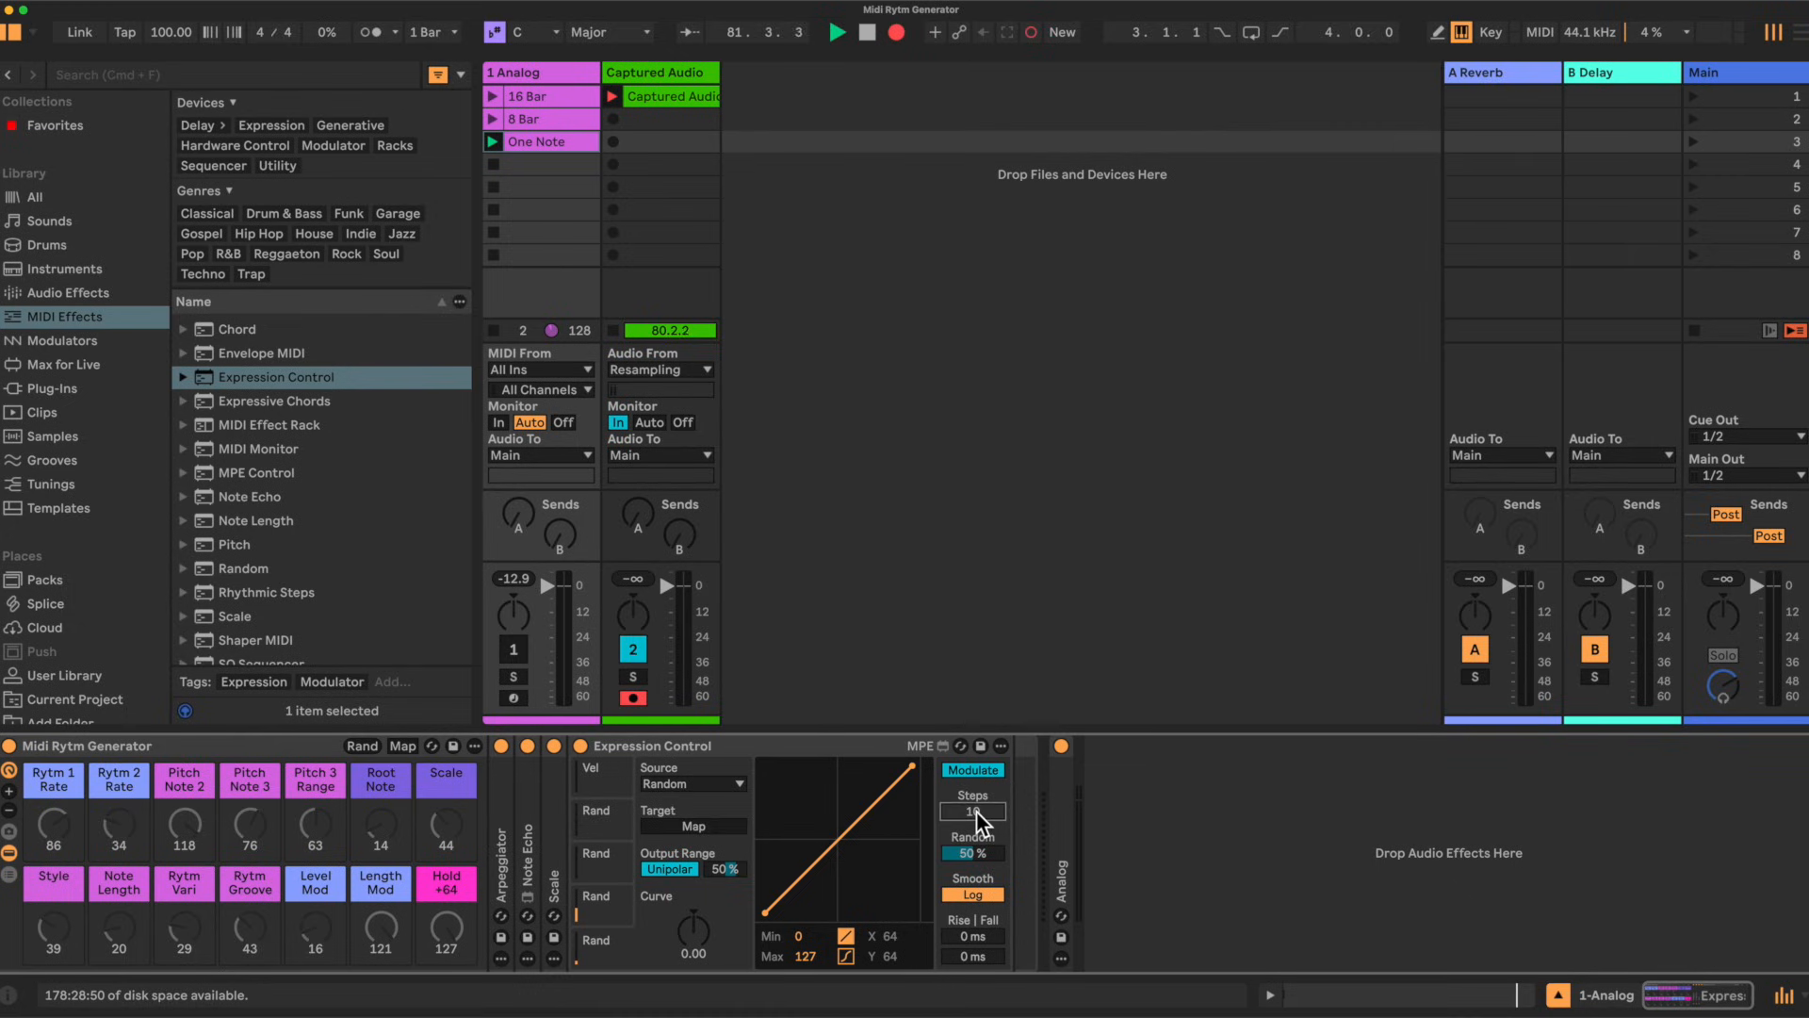
left_click_drag(976, 812, 977, 821)
mouse_move(987, 852)
left_mouse_down()
mouse_move(987, 810)
mouse_move(988, 856)
left_mouse_up()
left_click(618, 897)
left_click_drag(988, 856, 984, 806)
left_click(674, 868)
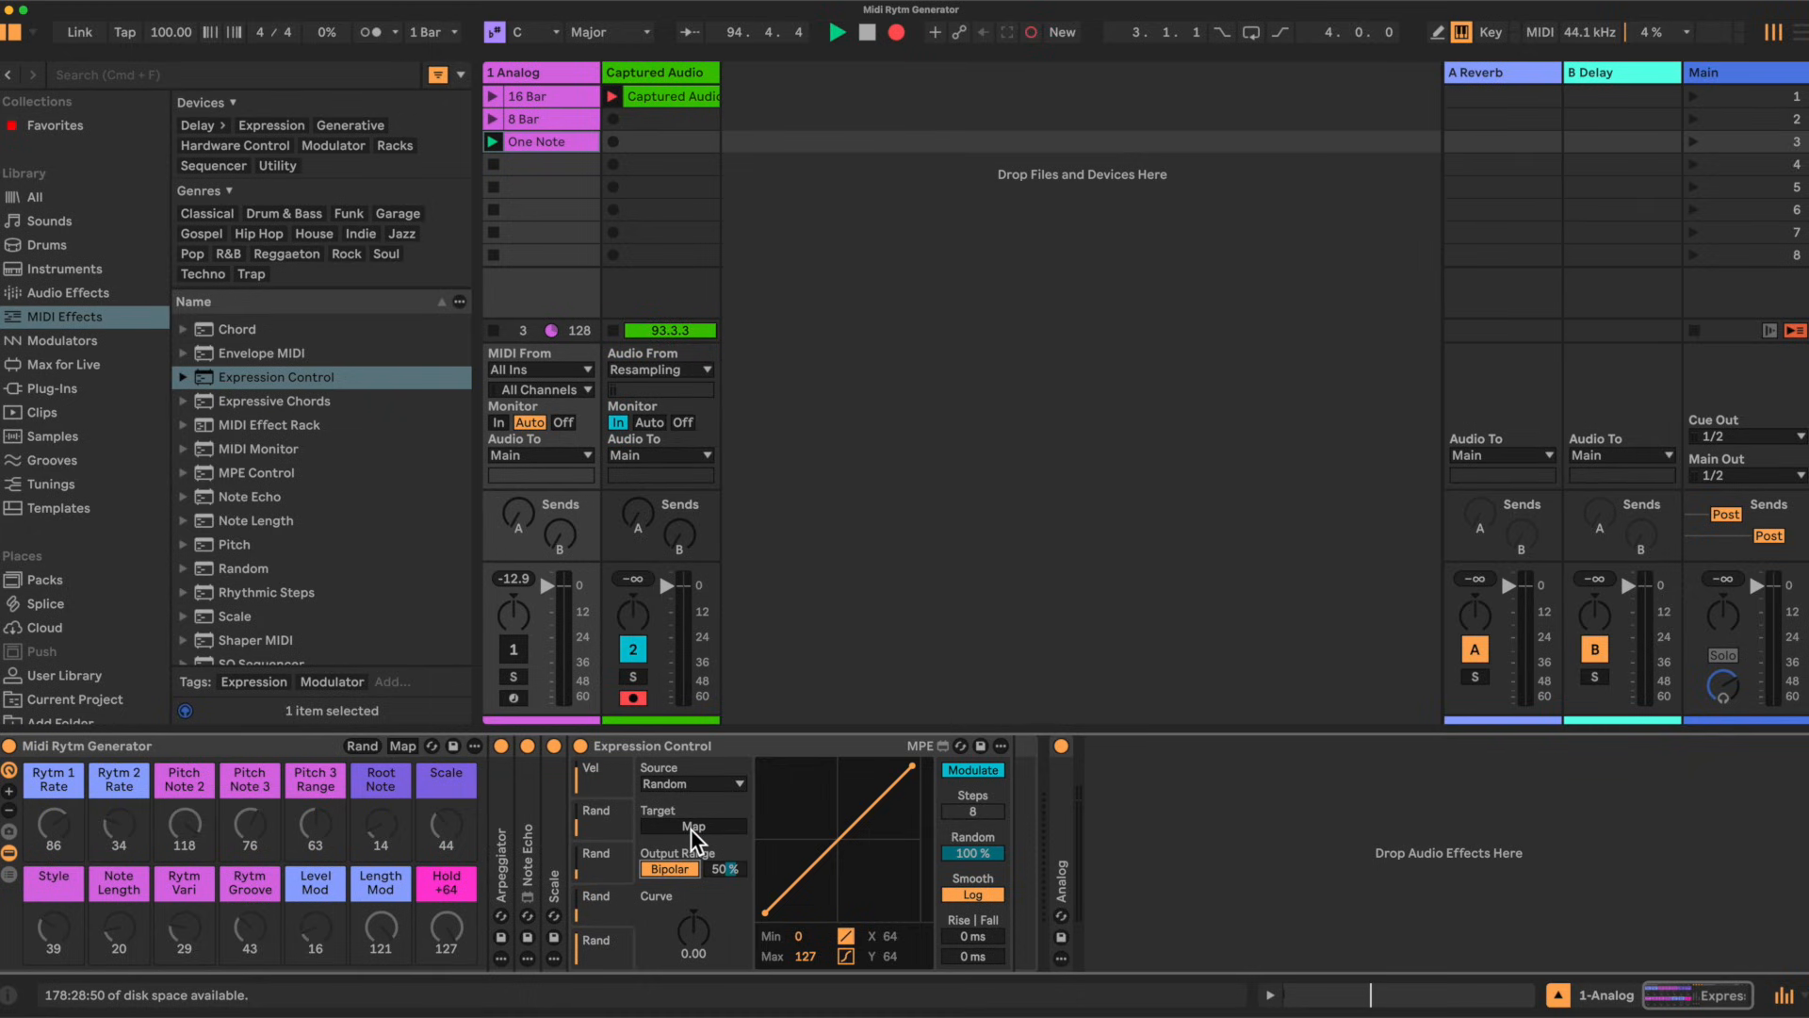
left_click(608, 852)
left_click(682, 868)
left_click(601, 815)
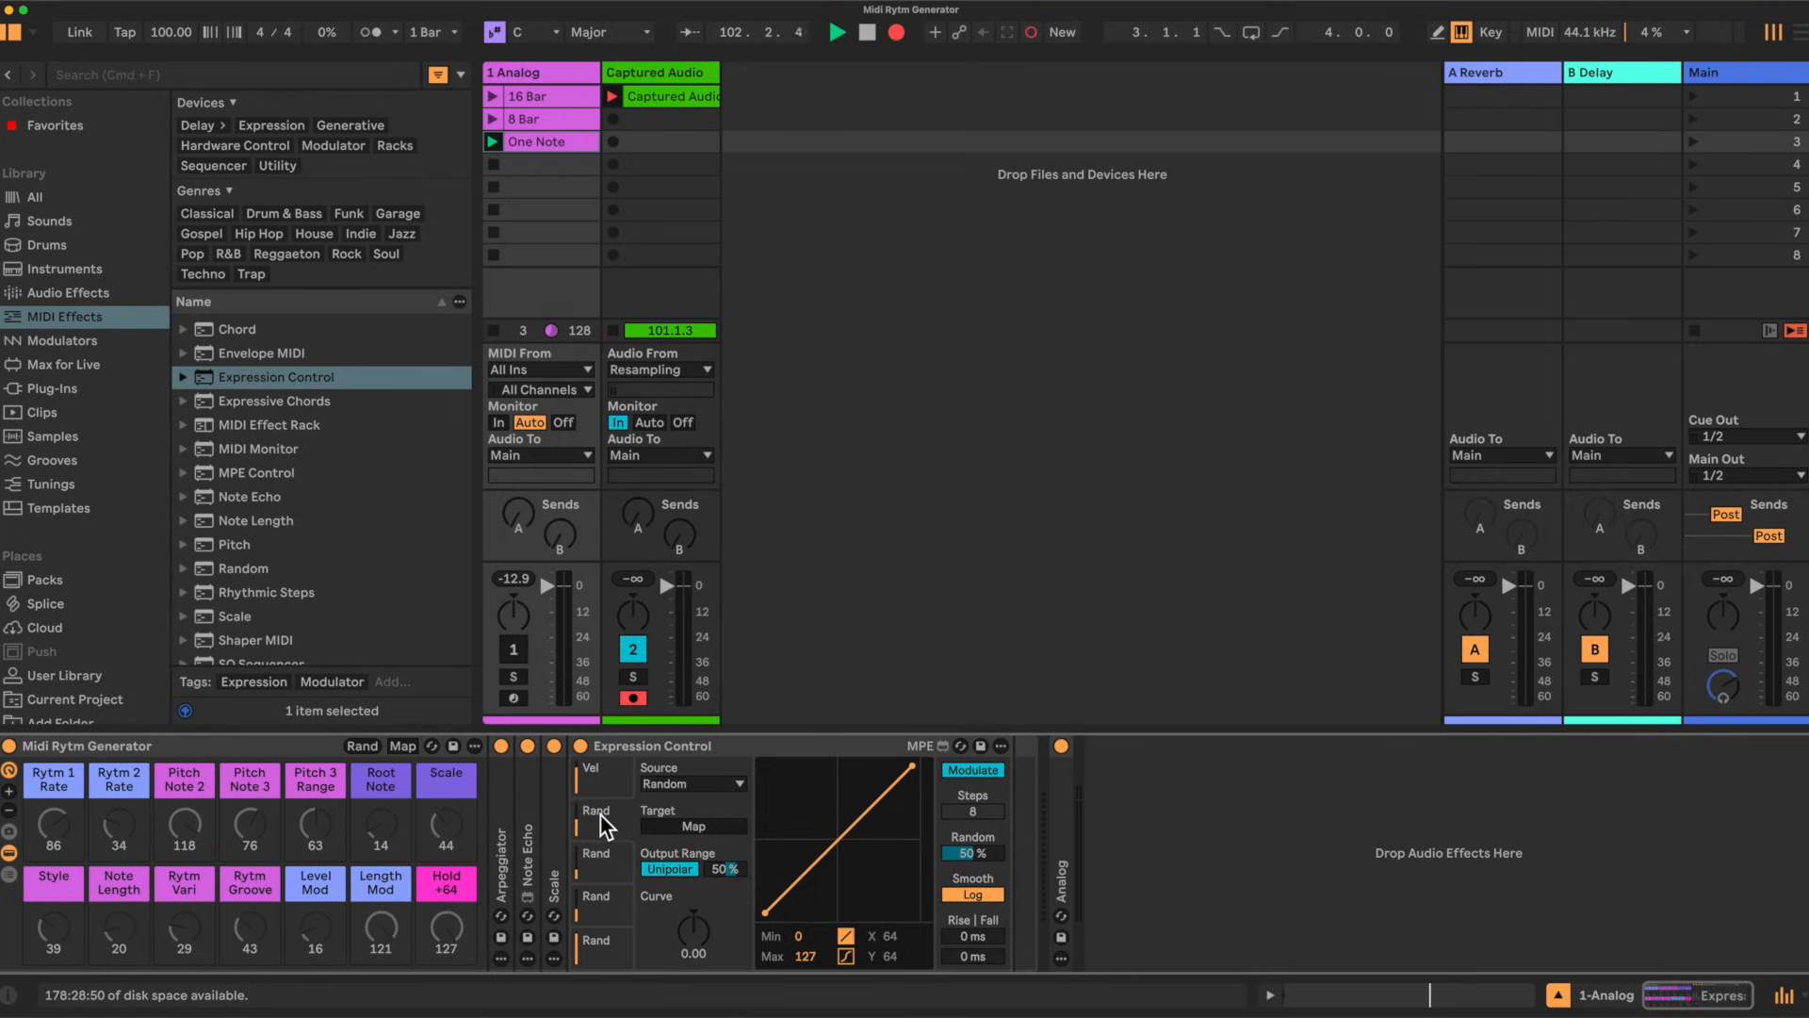
left_click(671, 869)
Step: Expand the Arpeggiator, enter macro mapping mode and map the Arpeggiator's Style to the Style macro
double_click(499, 851)
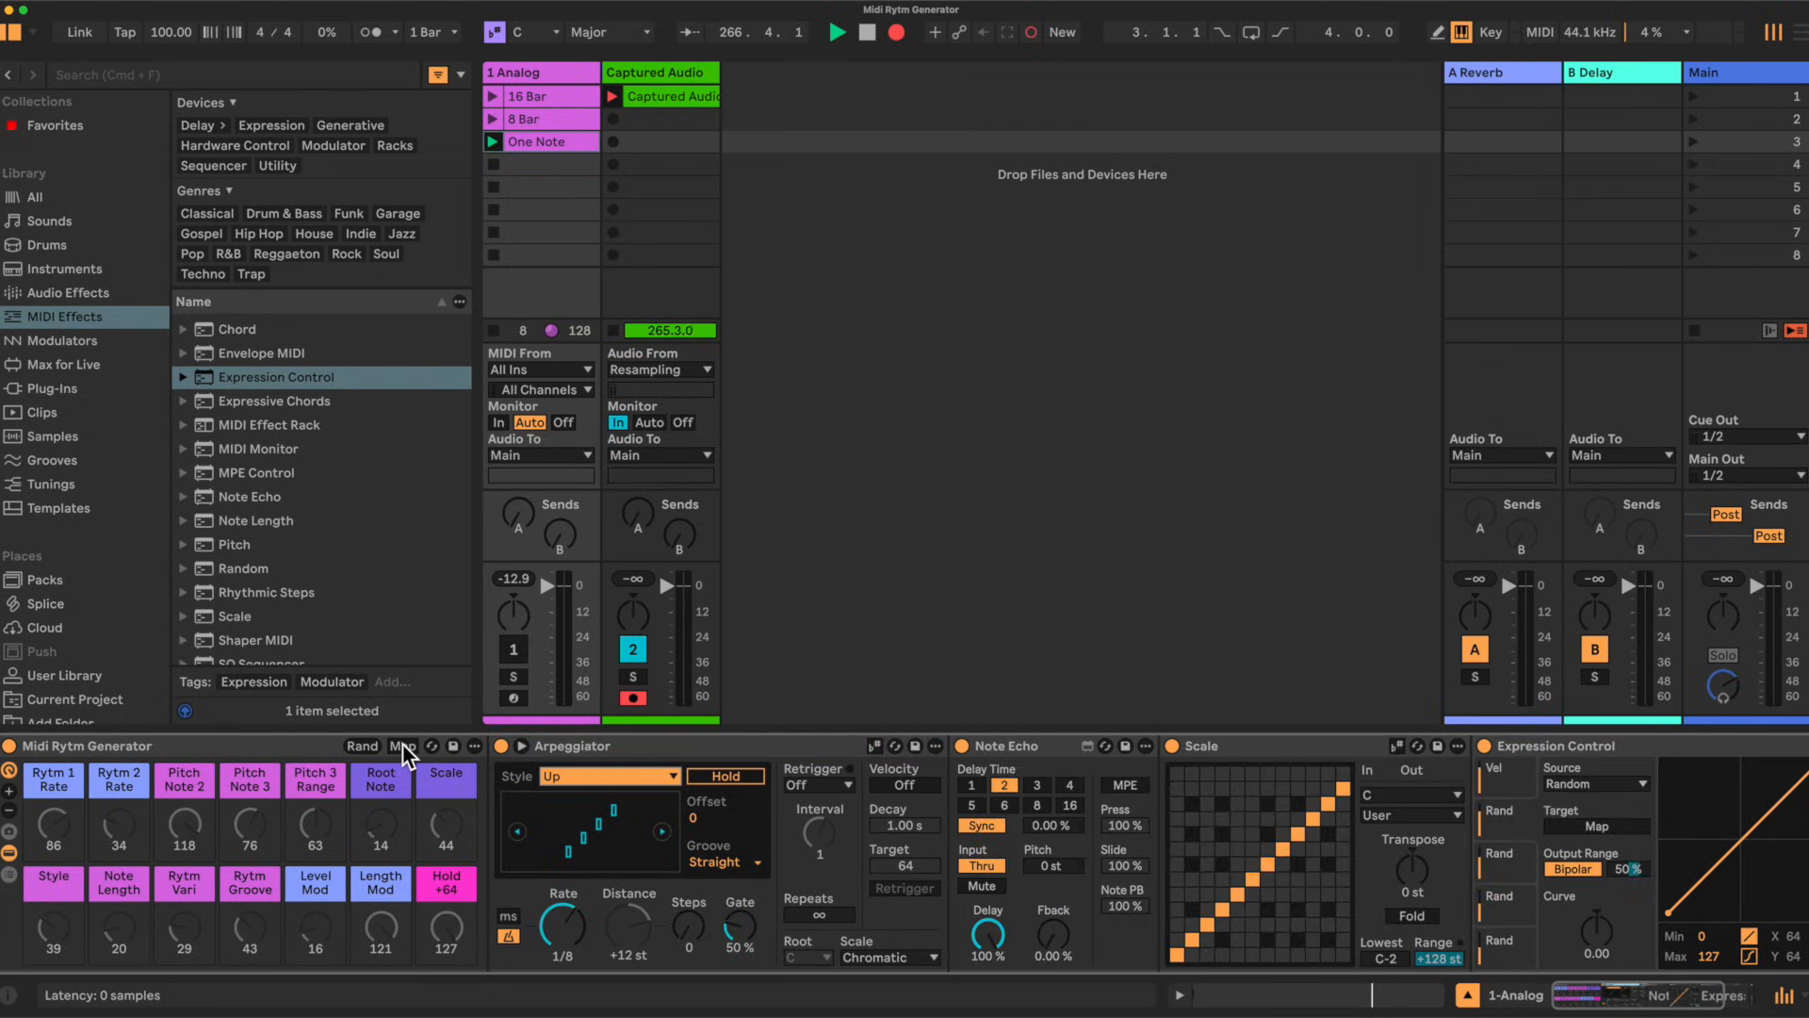
left_click(403, 745)
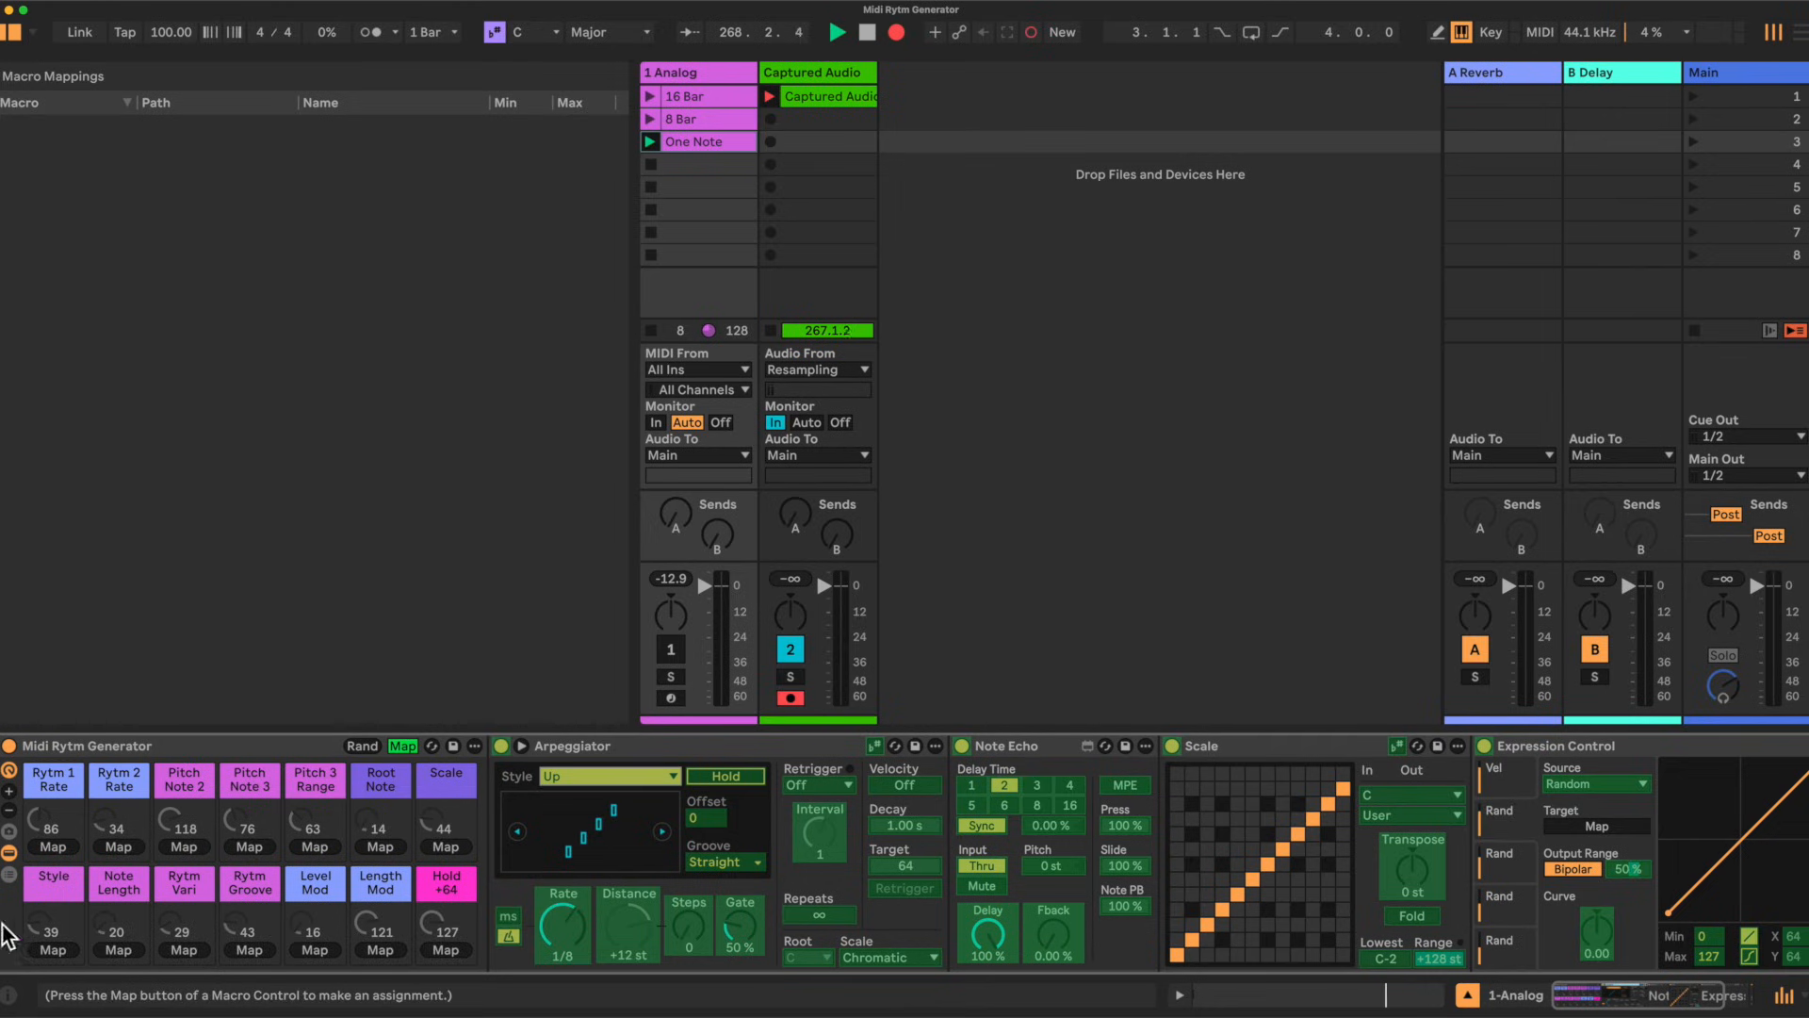
left_click(54, 948)
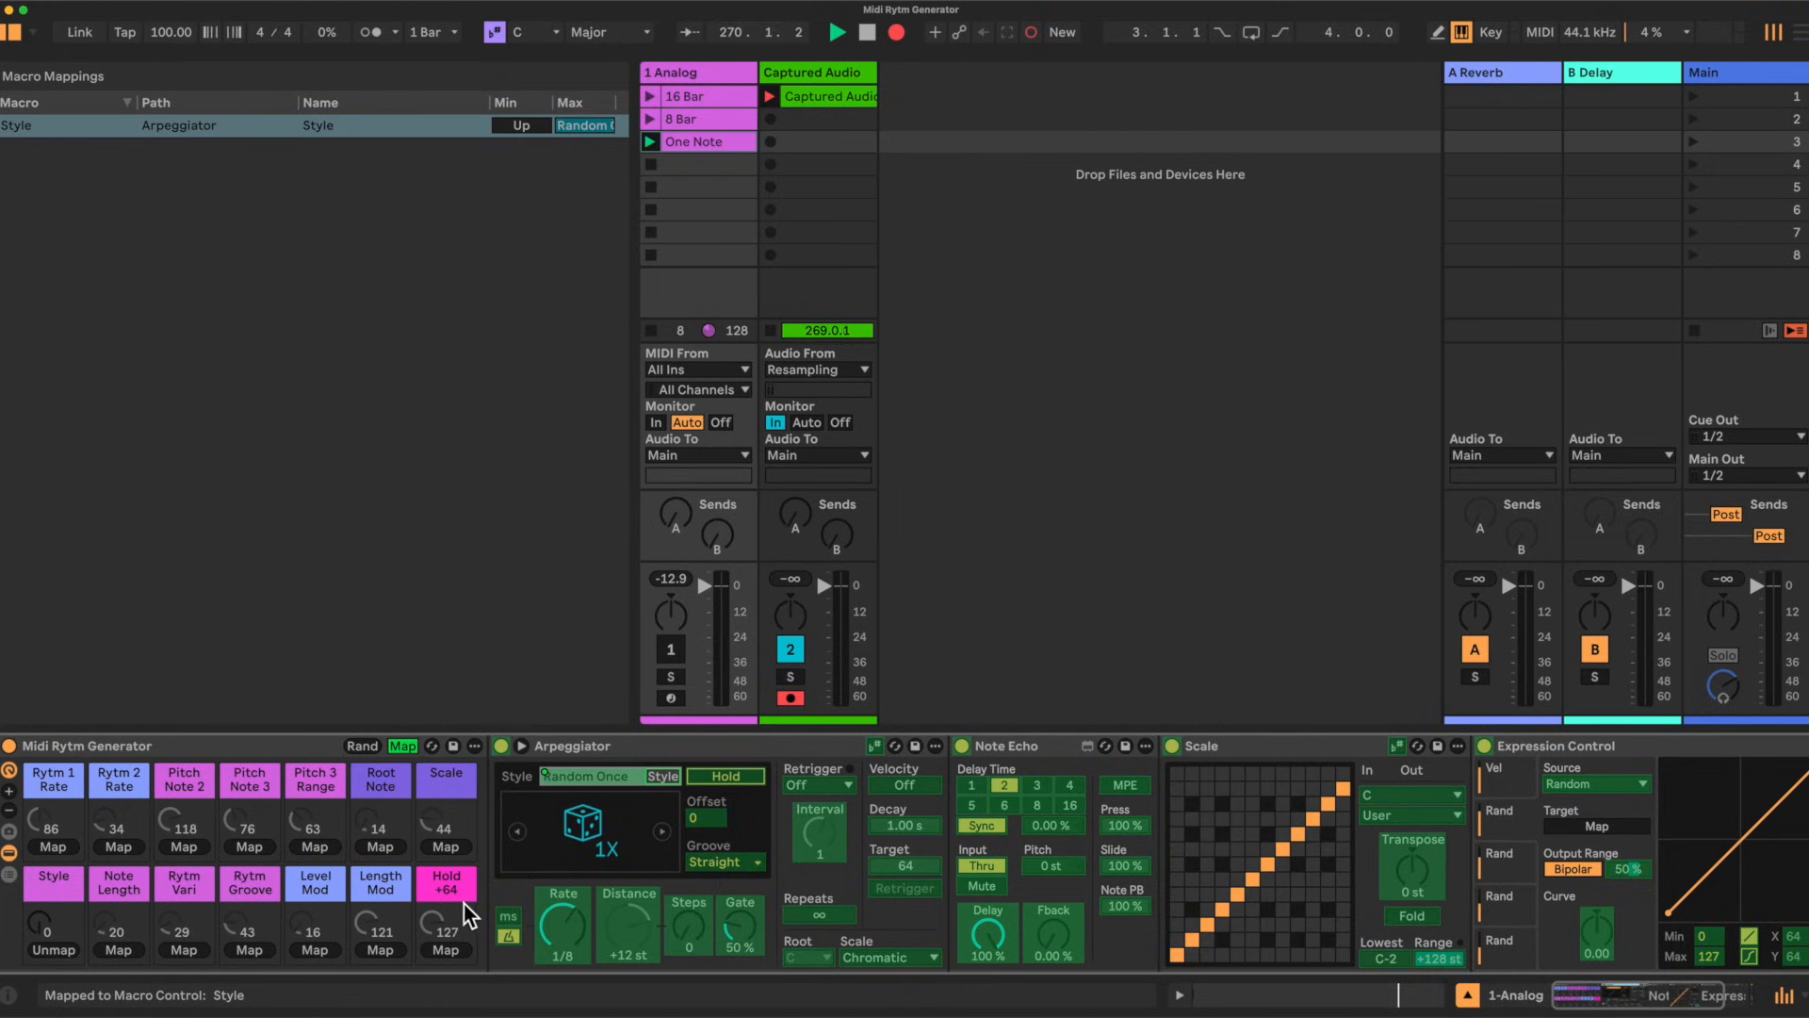
Step: Map the Arpeggiator's Rate to the Rytm 1 Rate macro and its Distance to the Pitch Note 3 macro
left_click(565, 925)
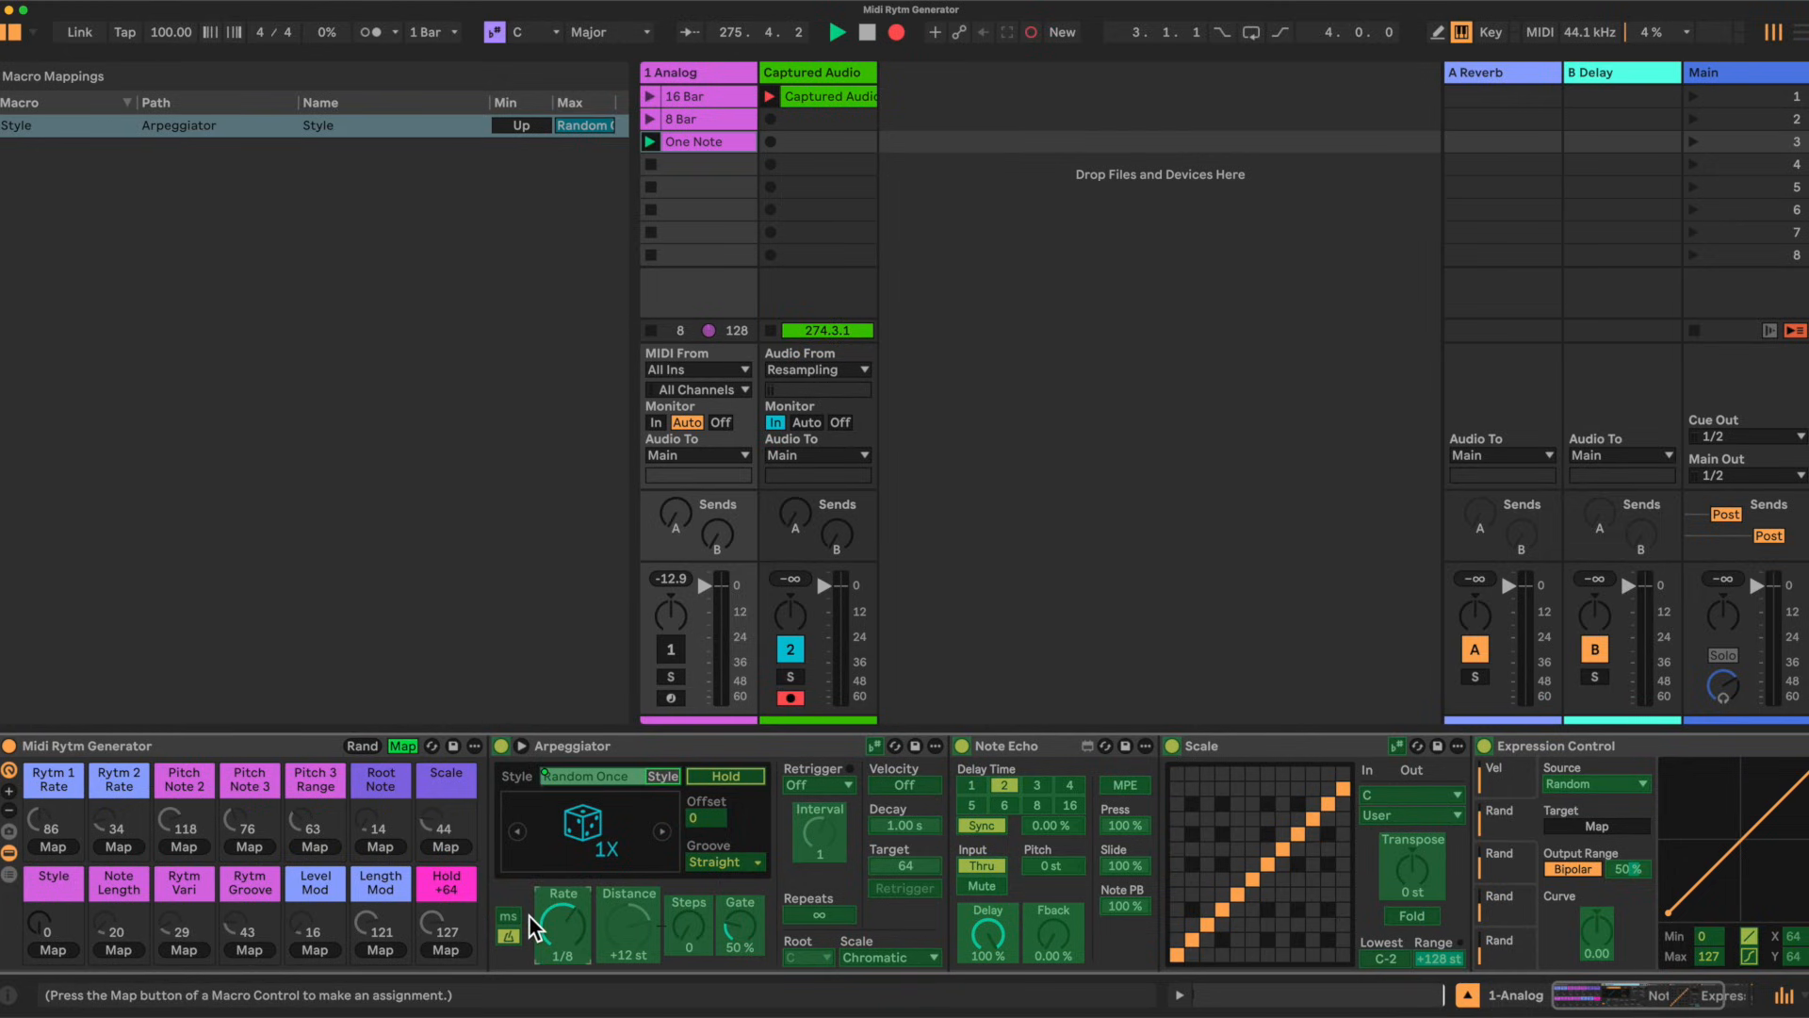
left_click(54, 845)
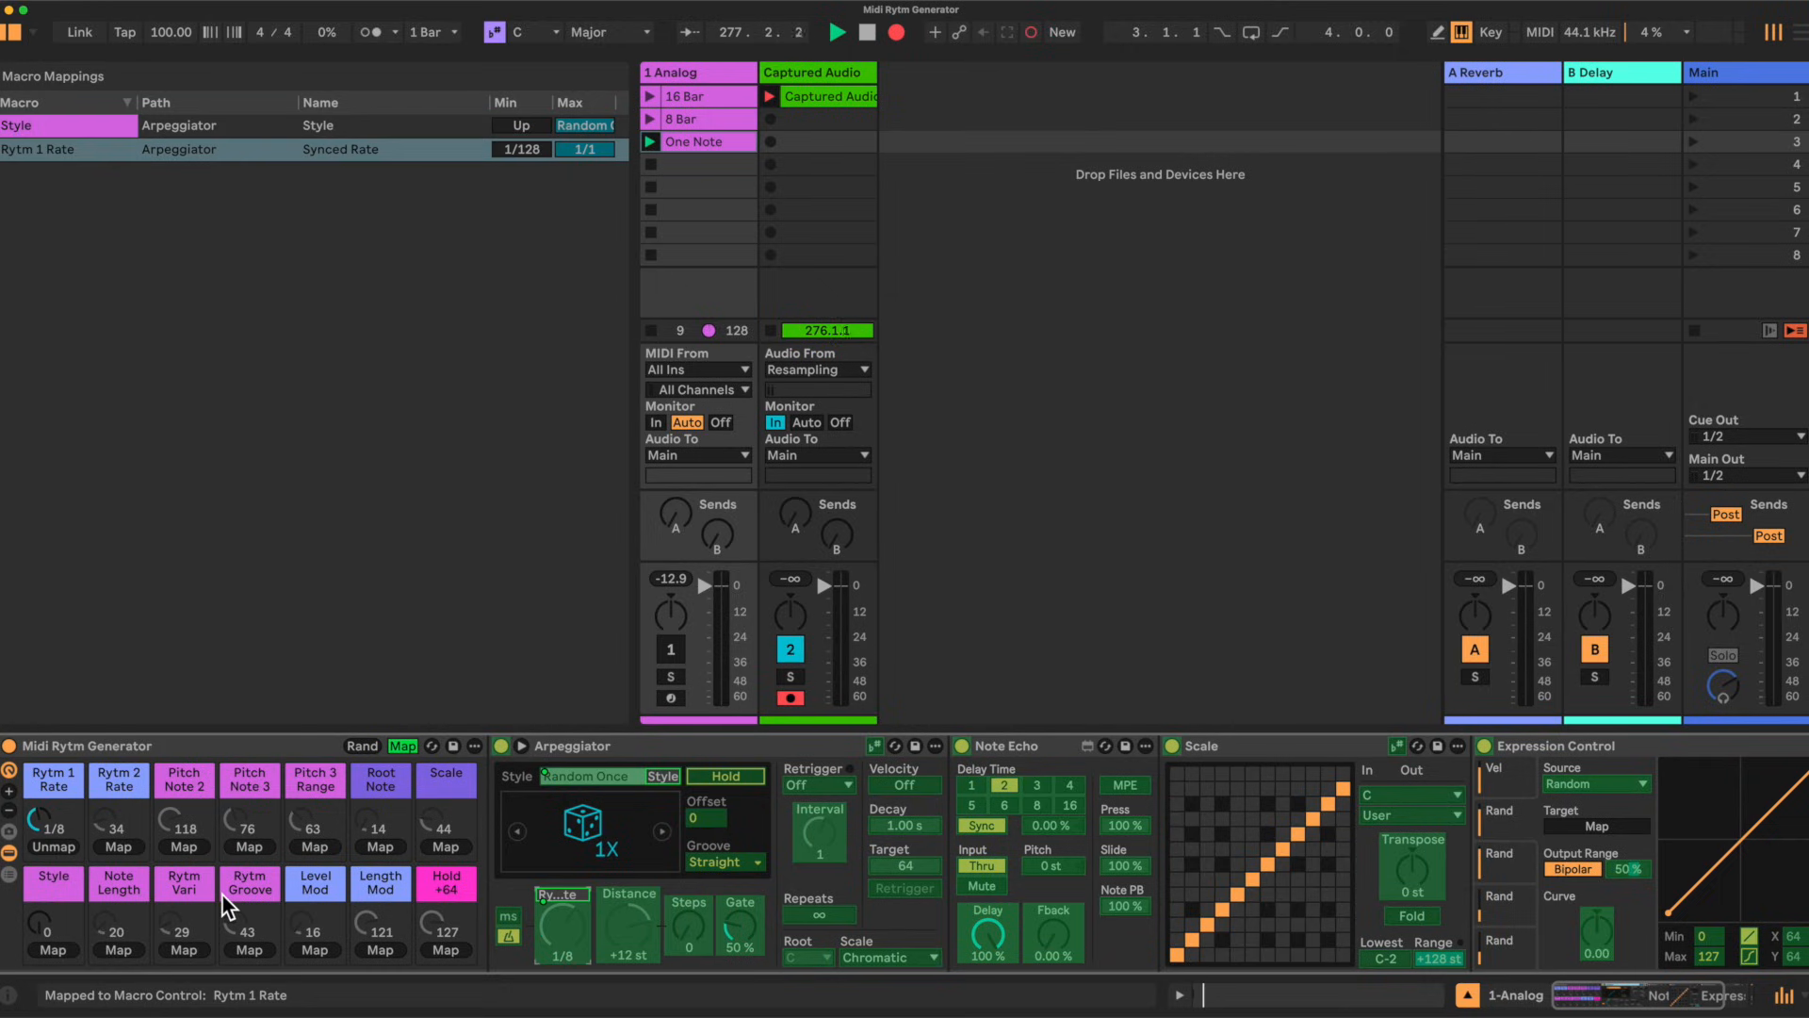
left_click(630, 920)
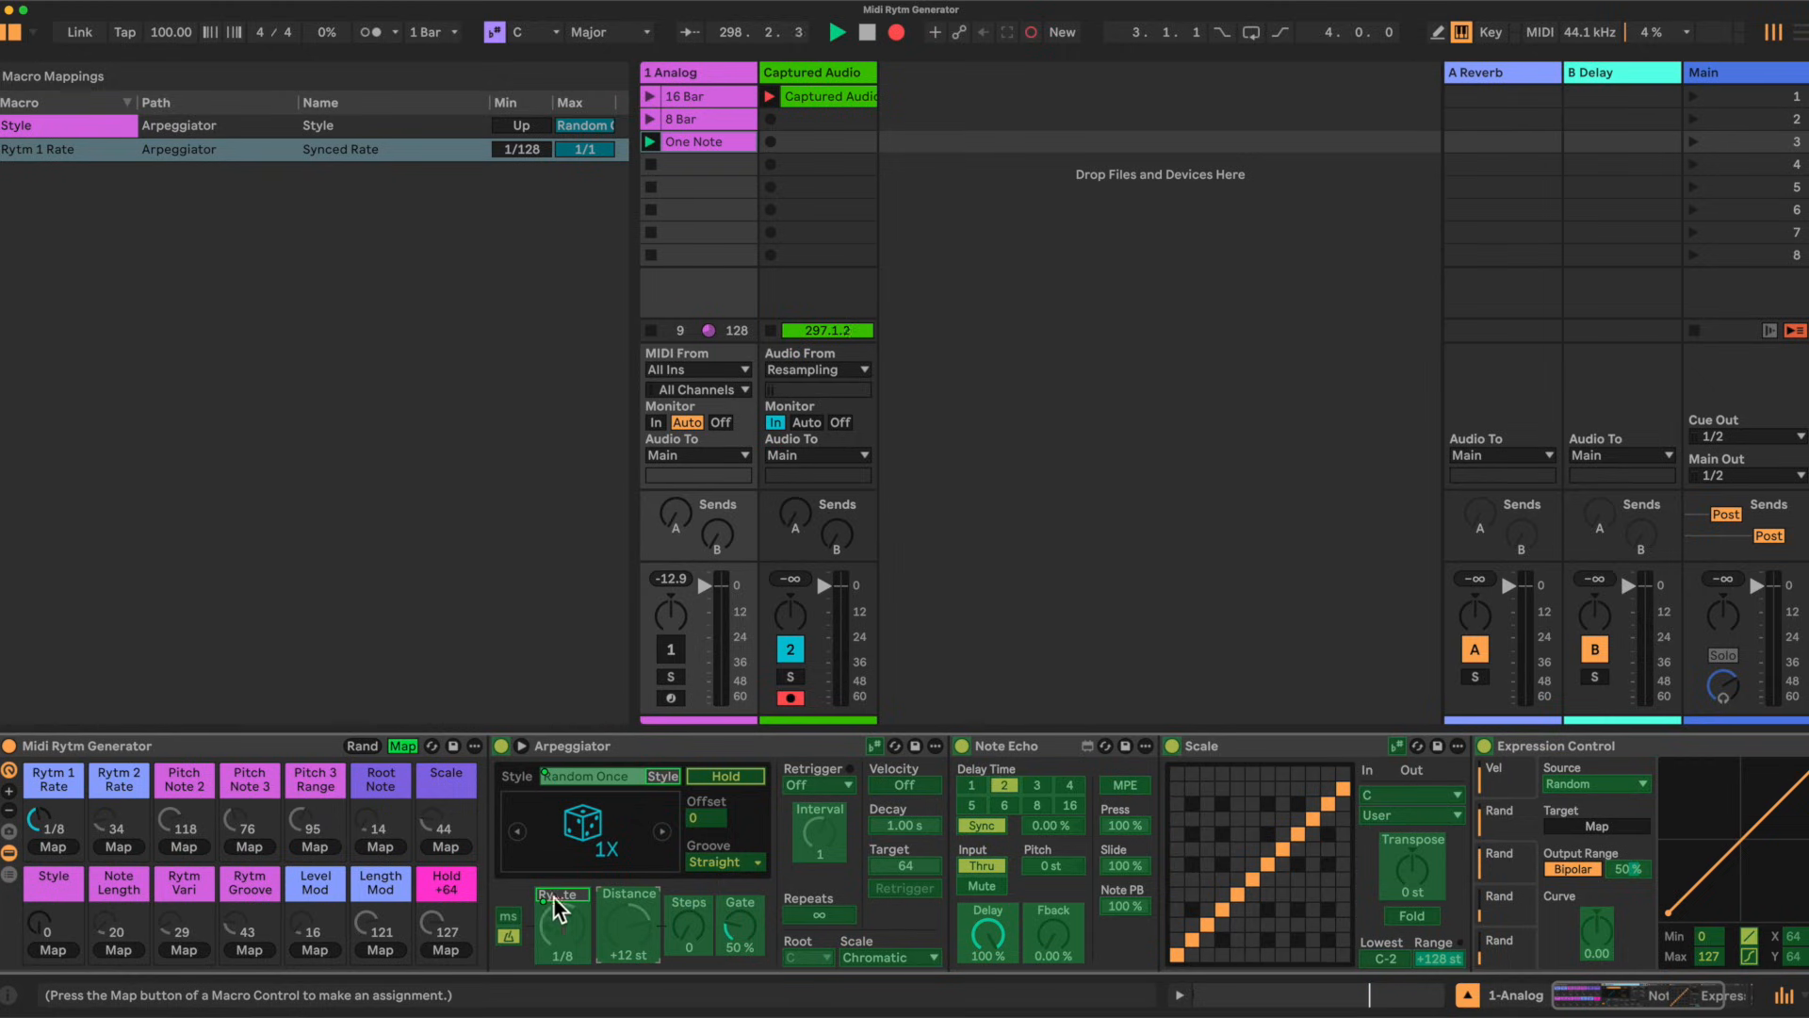
left_click(246, 846)
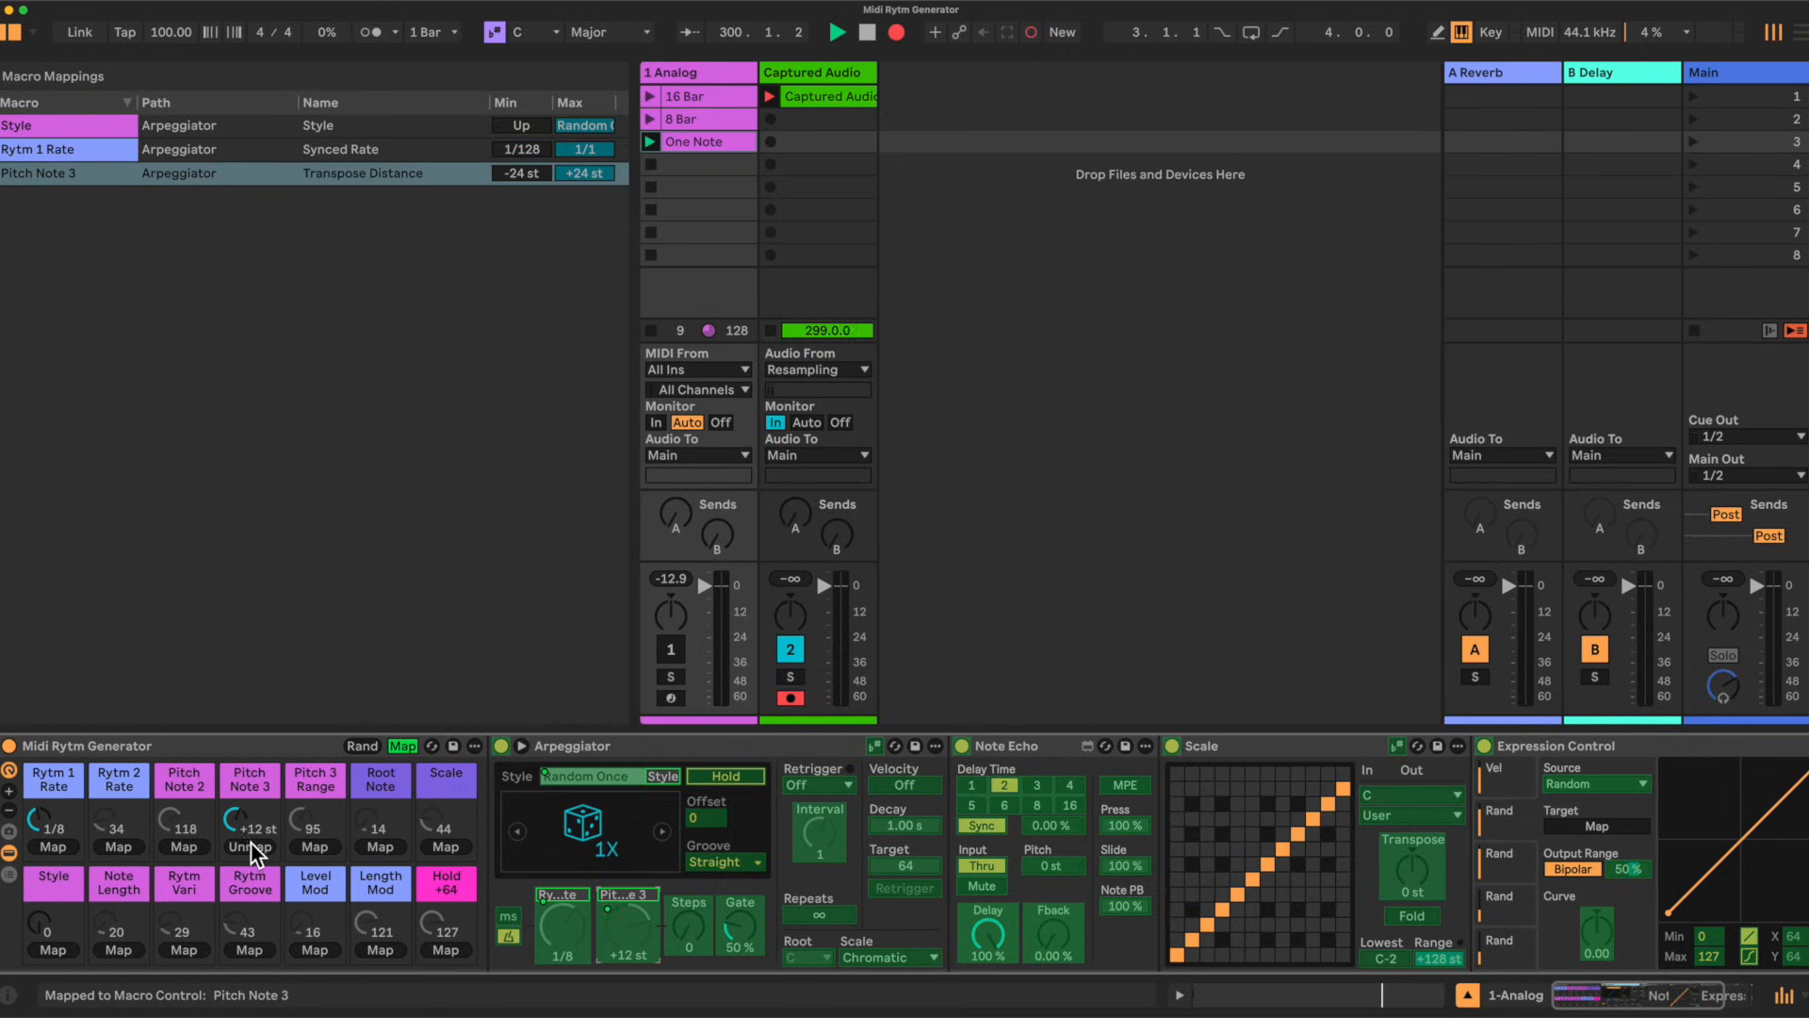
Step: Map the Arpeggiator's Steps to the Pitch 3 Range macro and its Gate to the Note Length macro
left_click(685, 924)
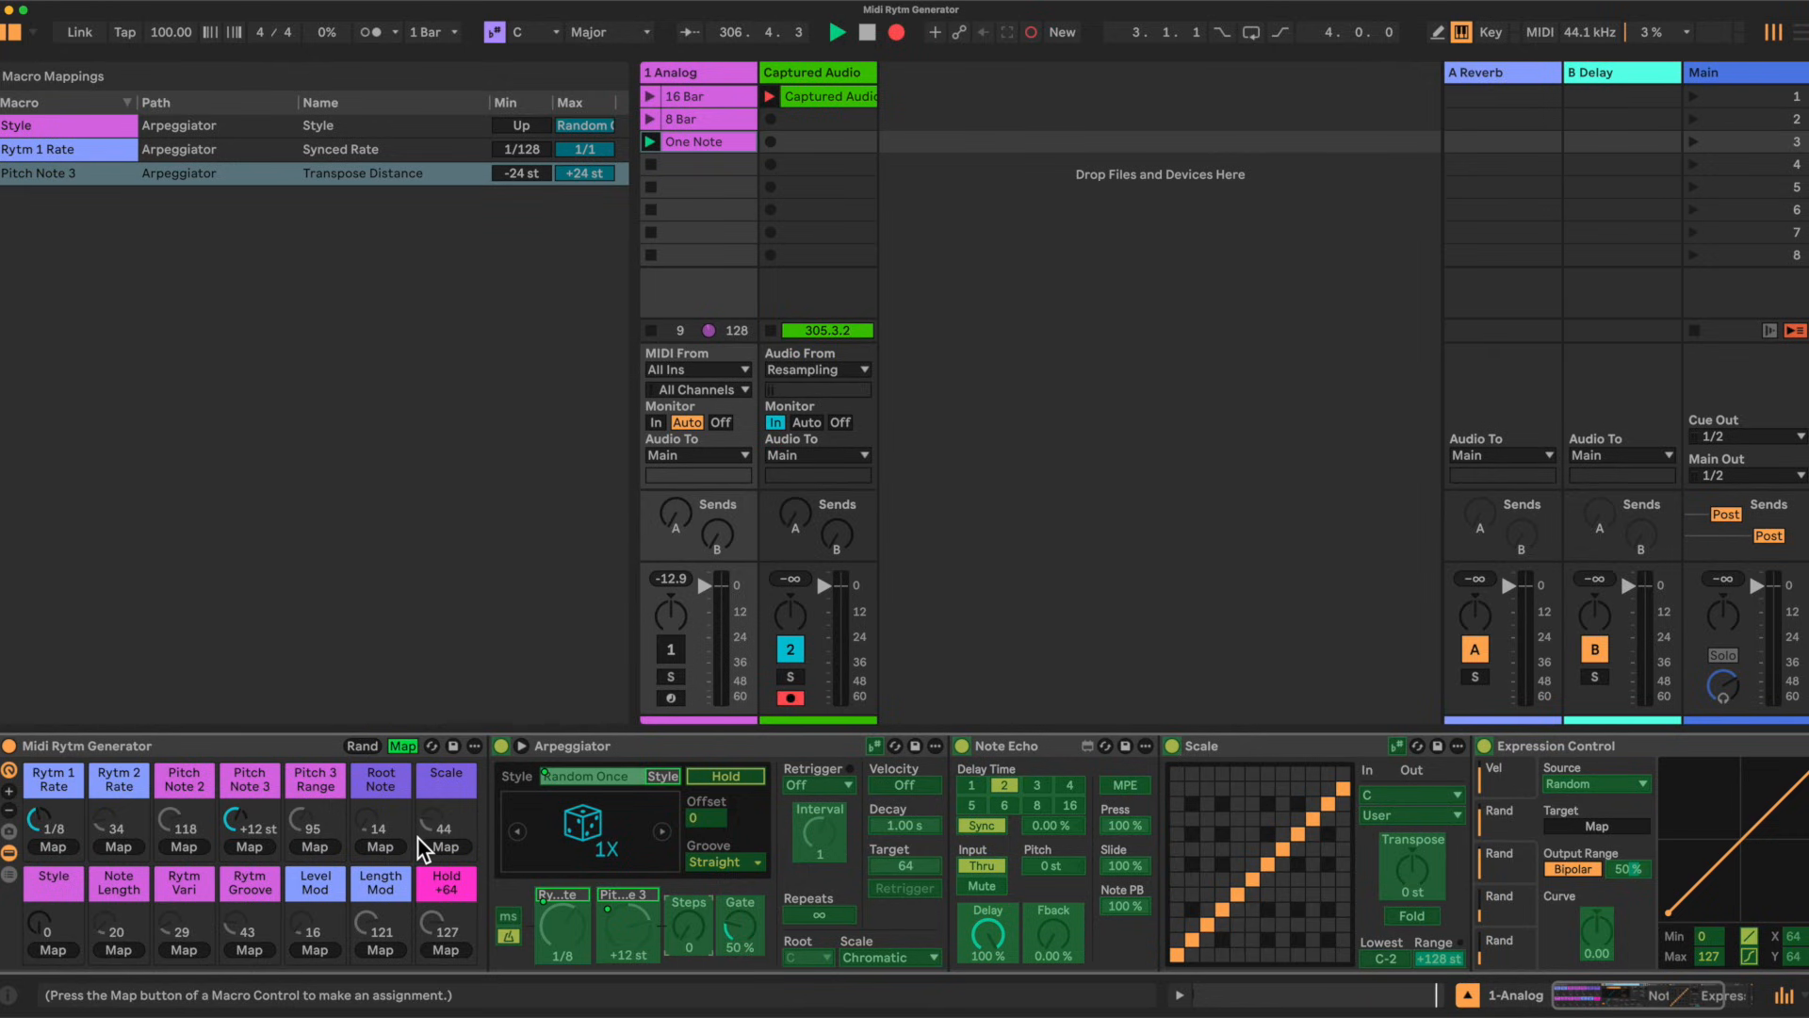
left_click(313, 846)
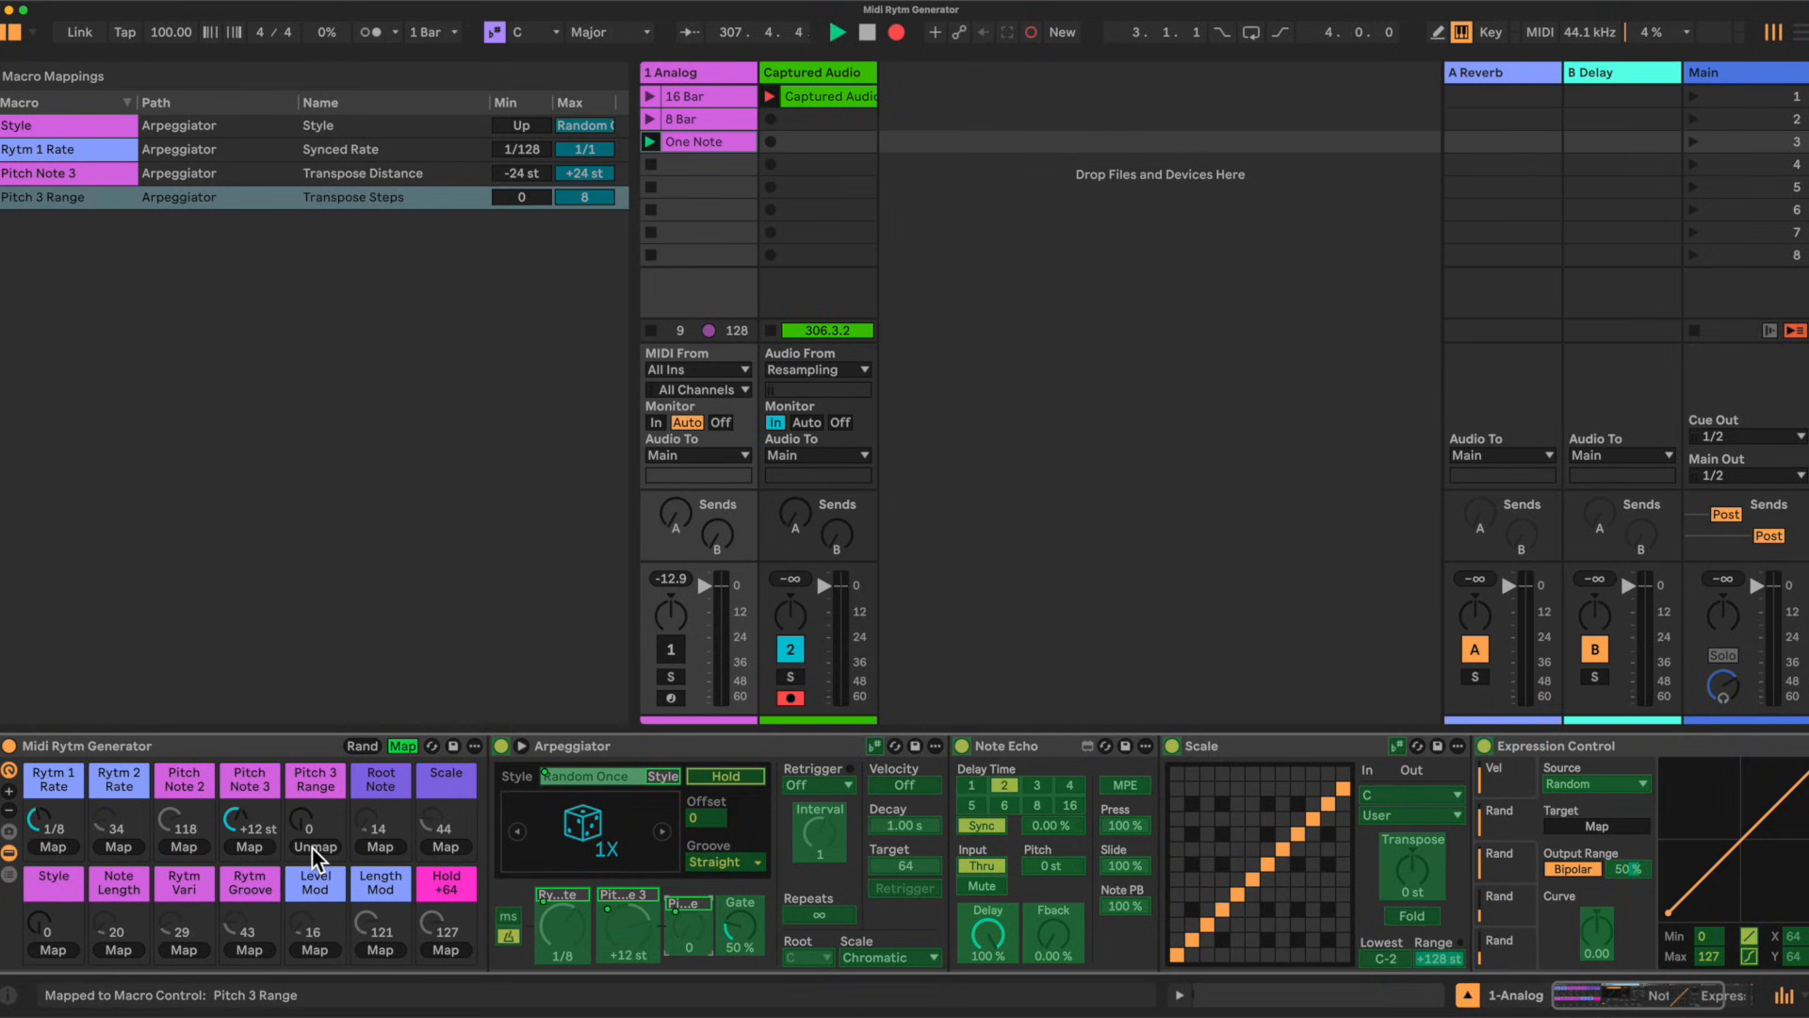
left_click(739, 926)
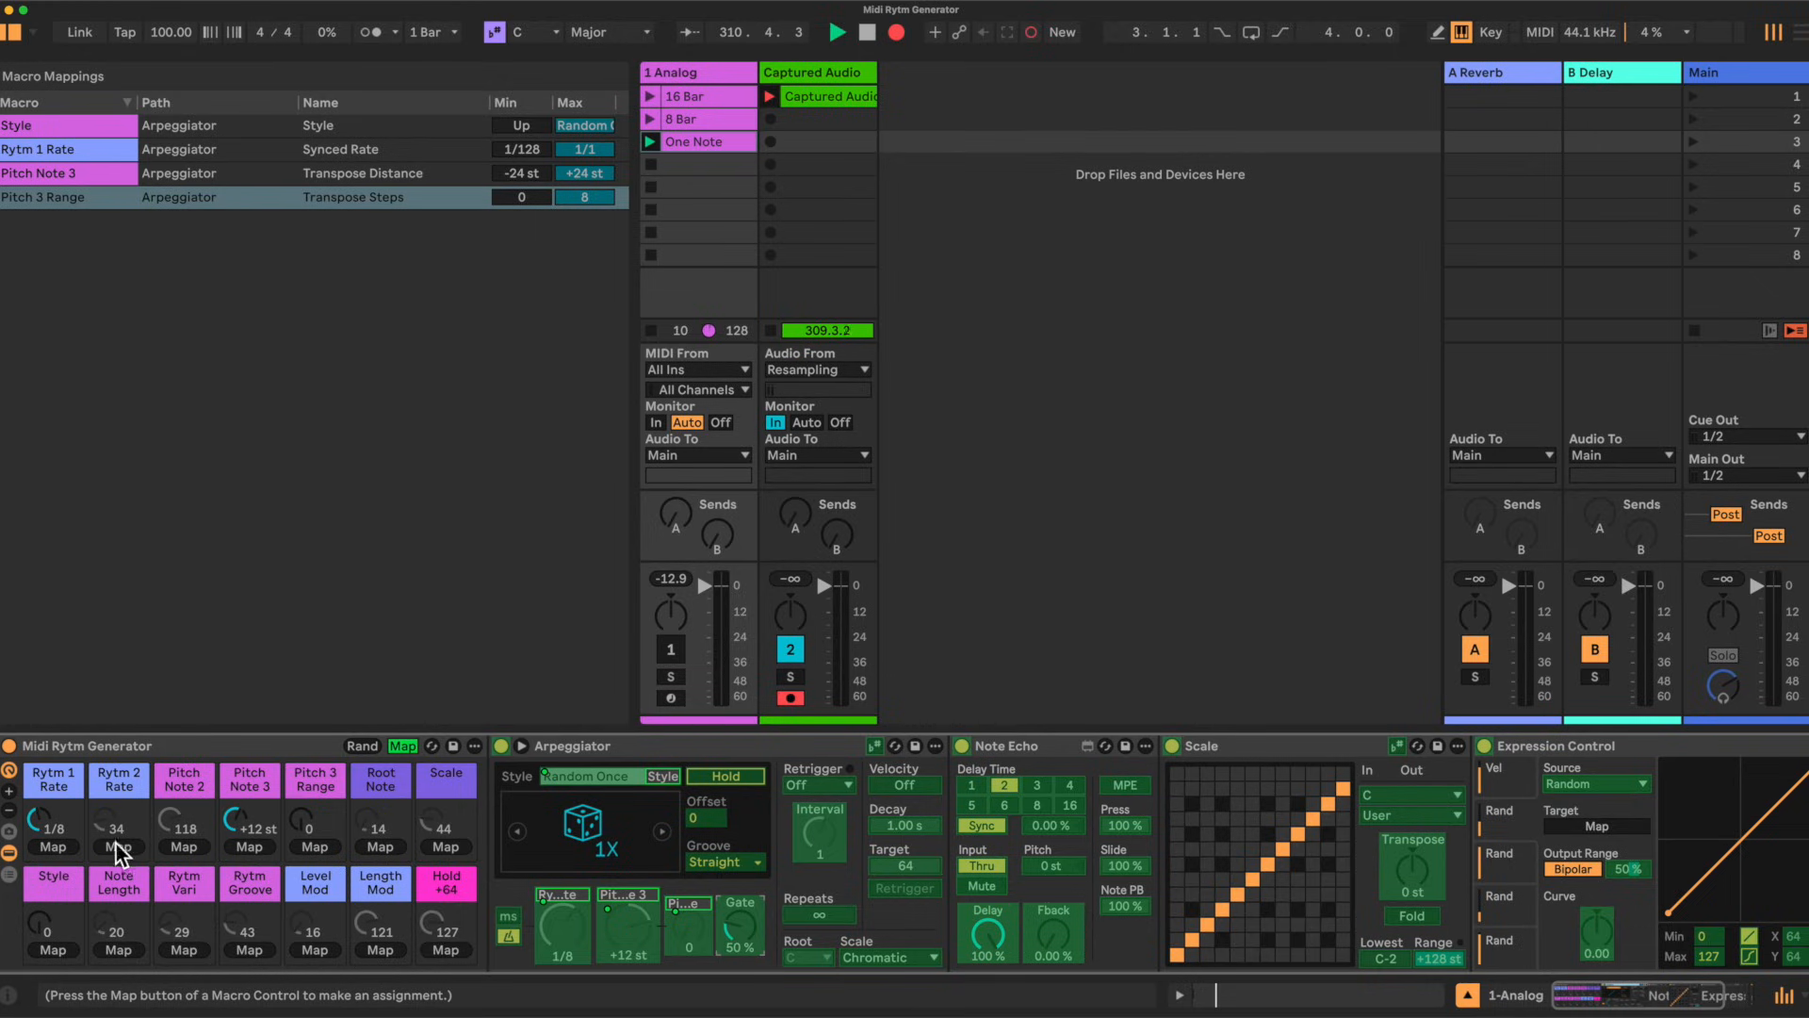
left_click(120, 948)
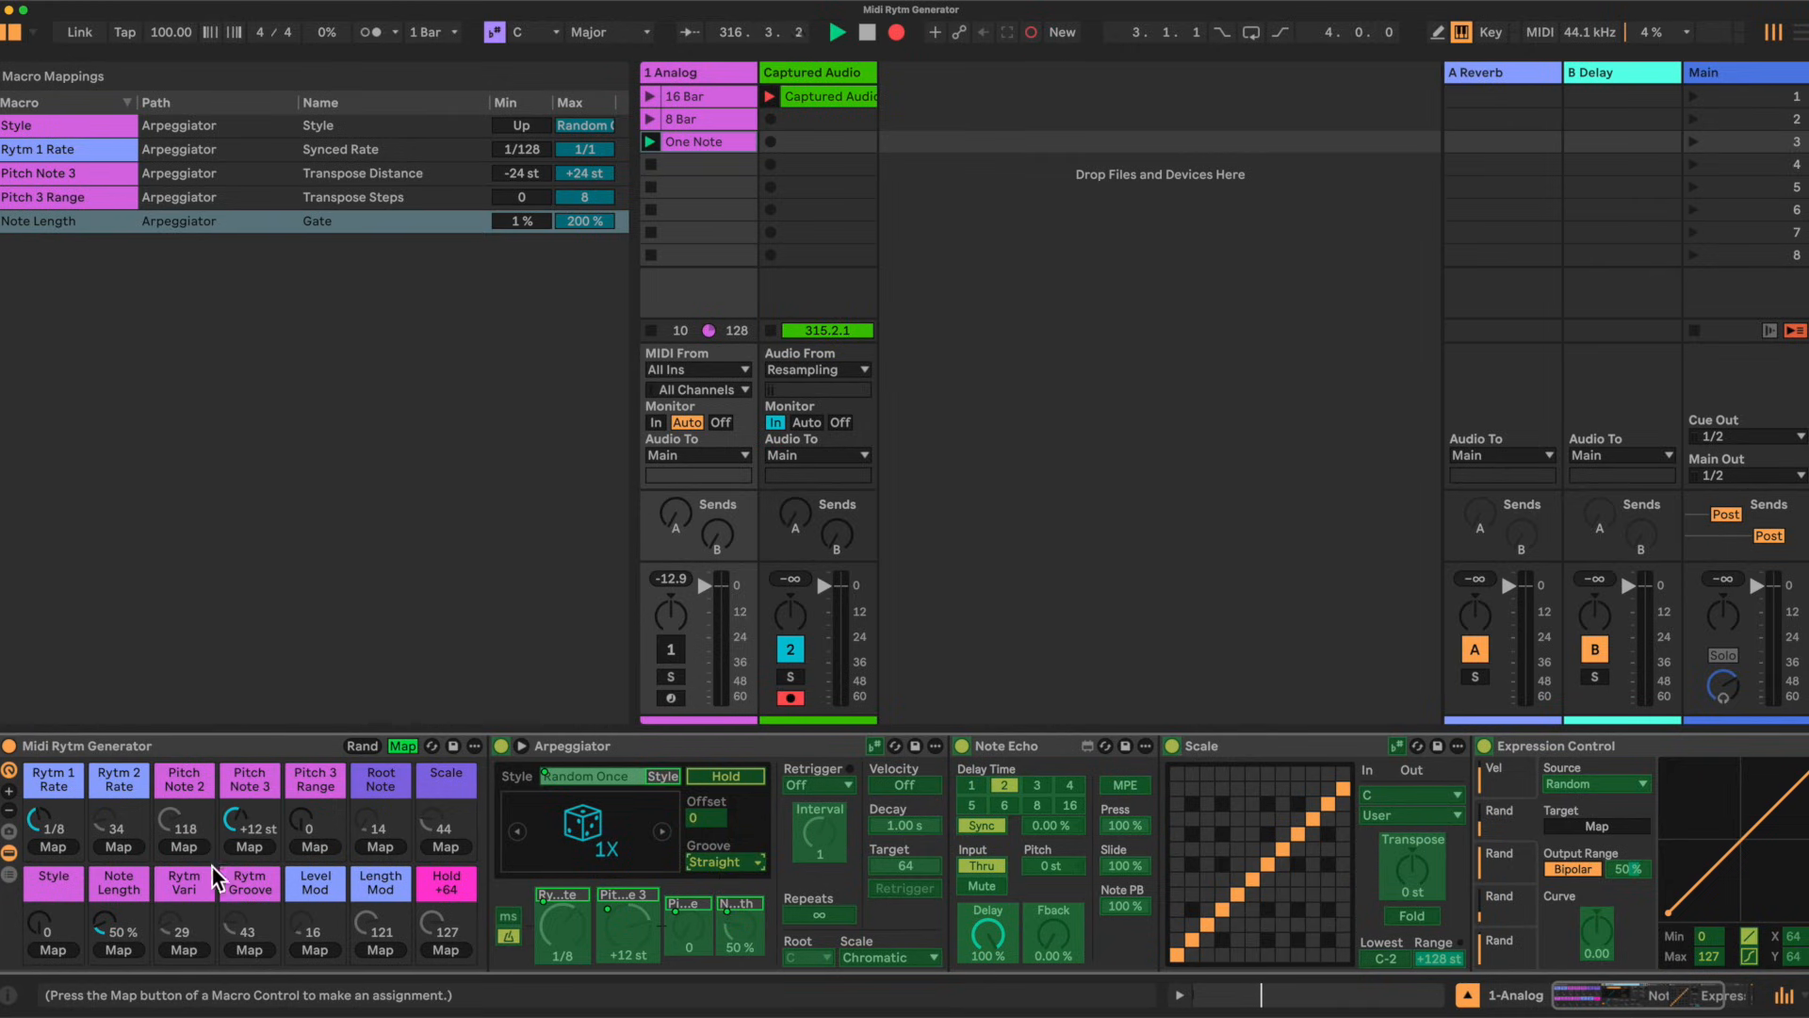
Step: Map the Arpeggiator's Groove to the Rytm Groove macro and its Offset to the Rytm Vari macro
left_click(252, 948)
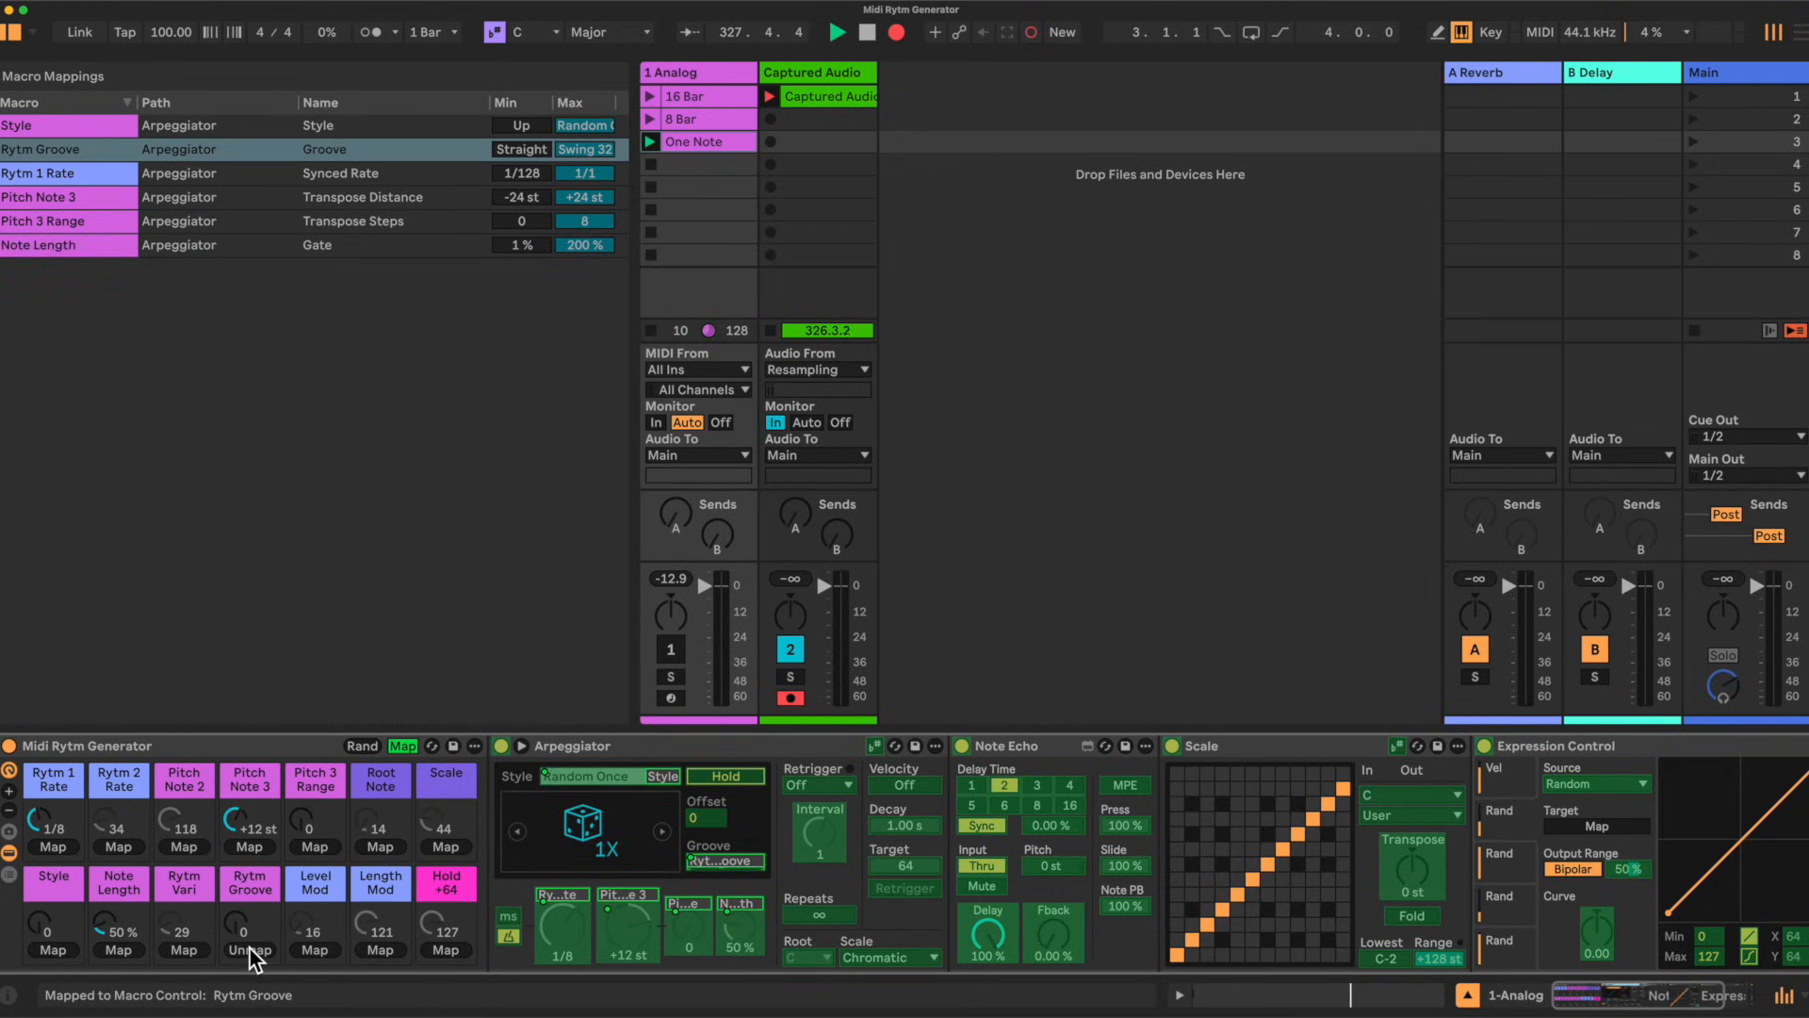
left_click(703, 818)
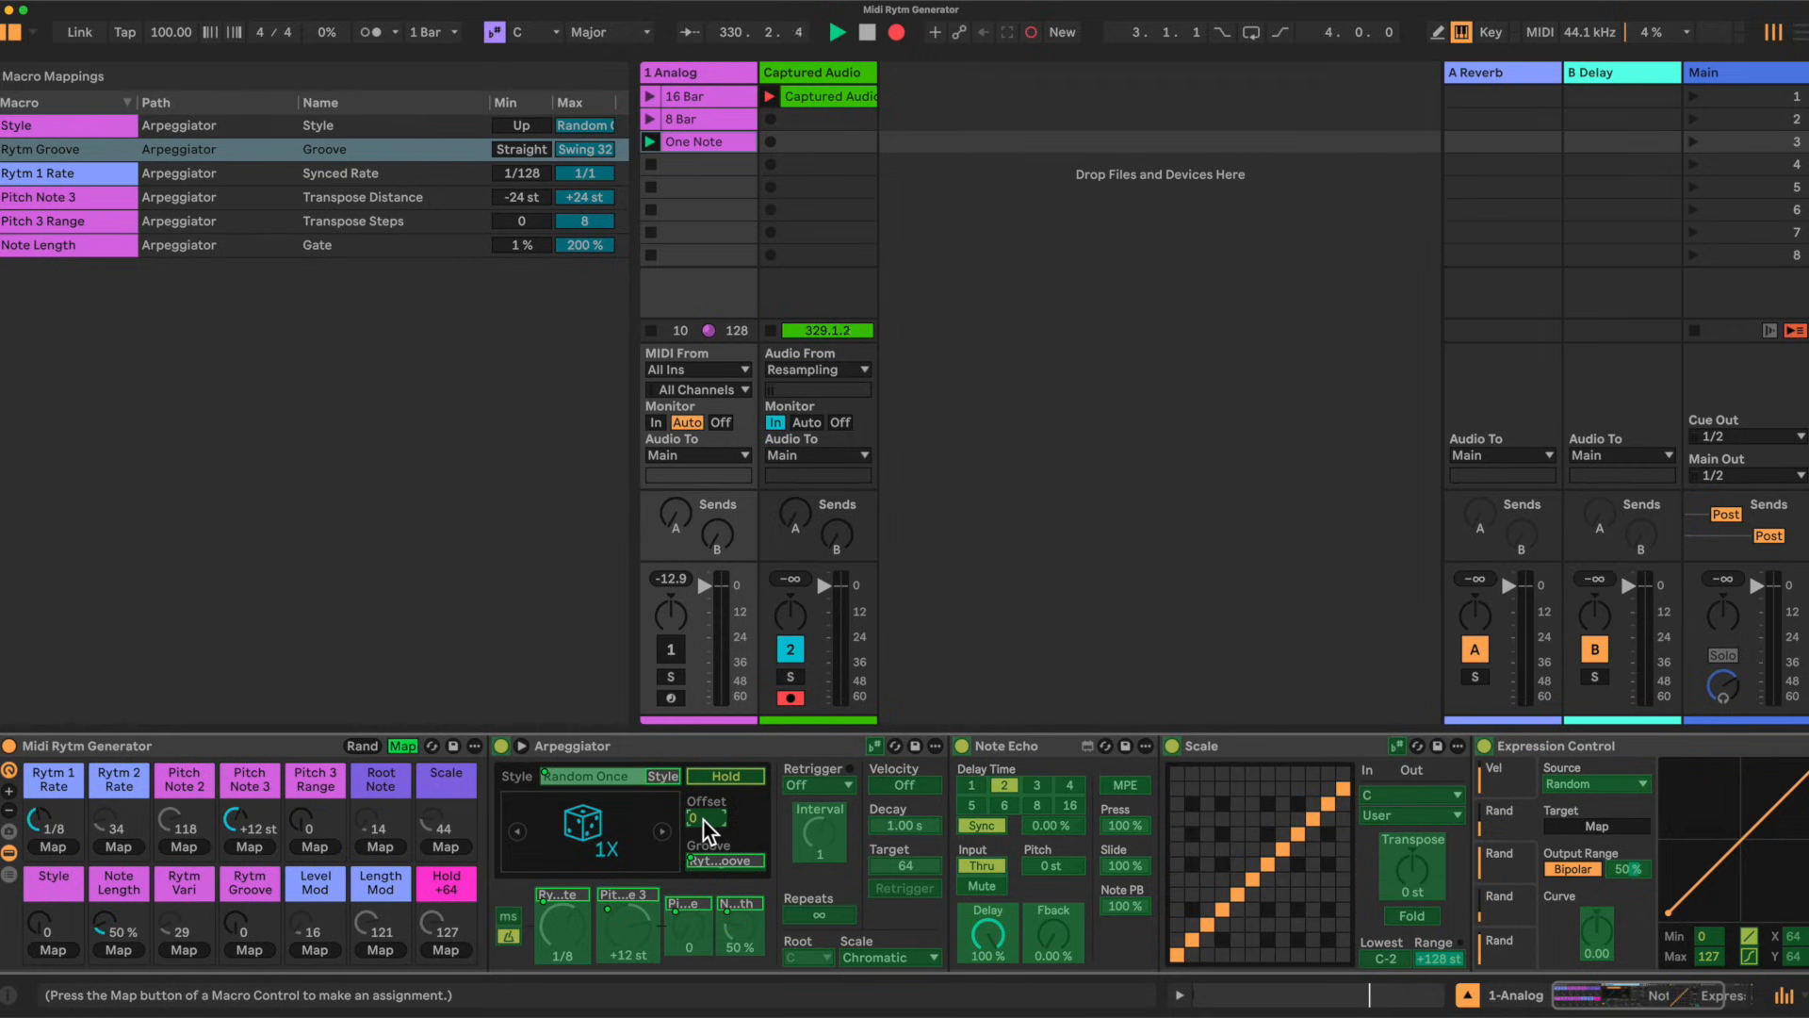
left_click(185, 949)
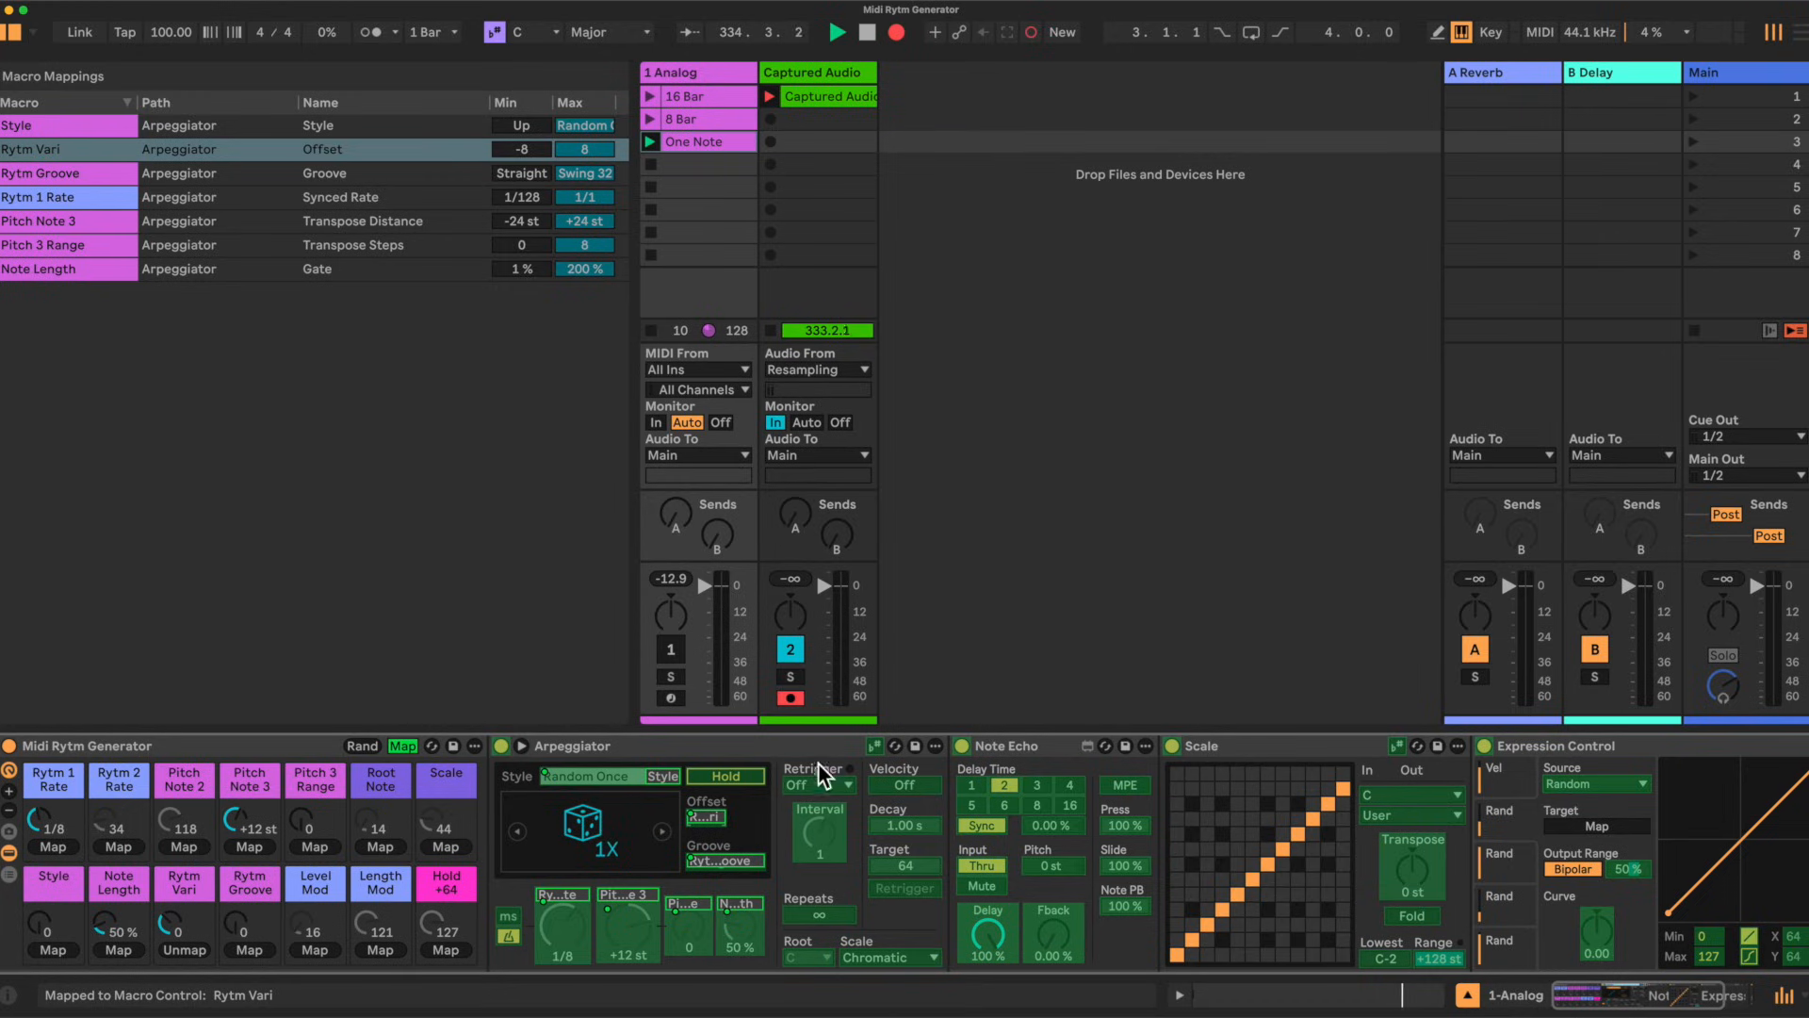
Step: Collapse the Arpeggiator, then map Note Echo's Delay Time to the Rytm 2 Rate macro and its Pitch to the Pitch Note 2 macro
double_click(709, 745)
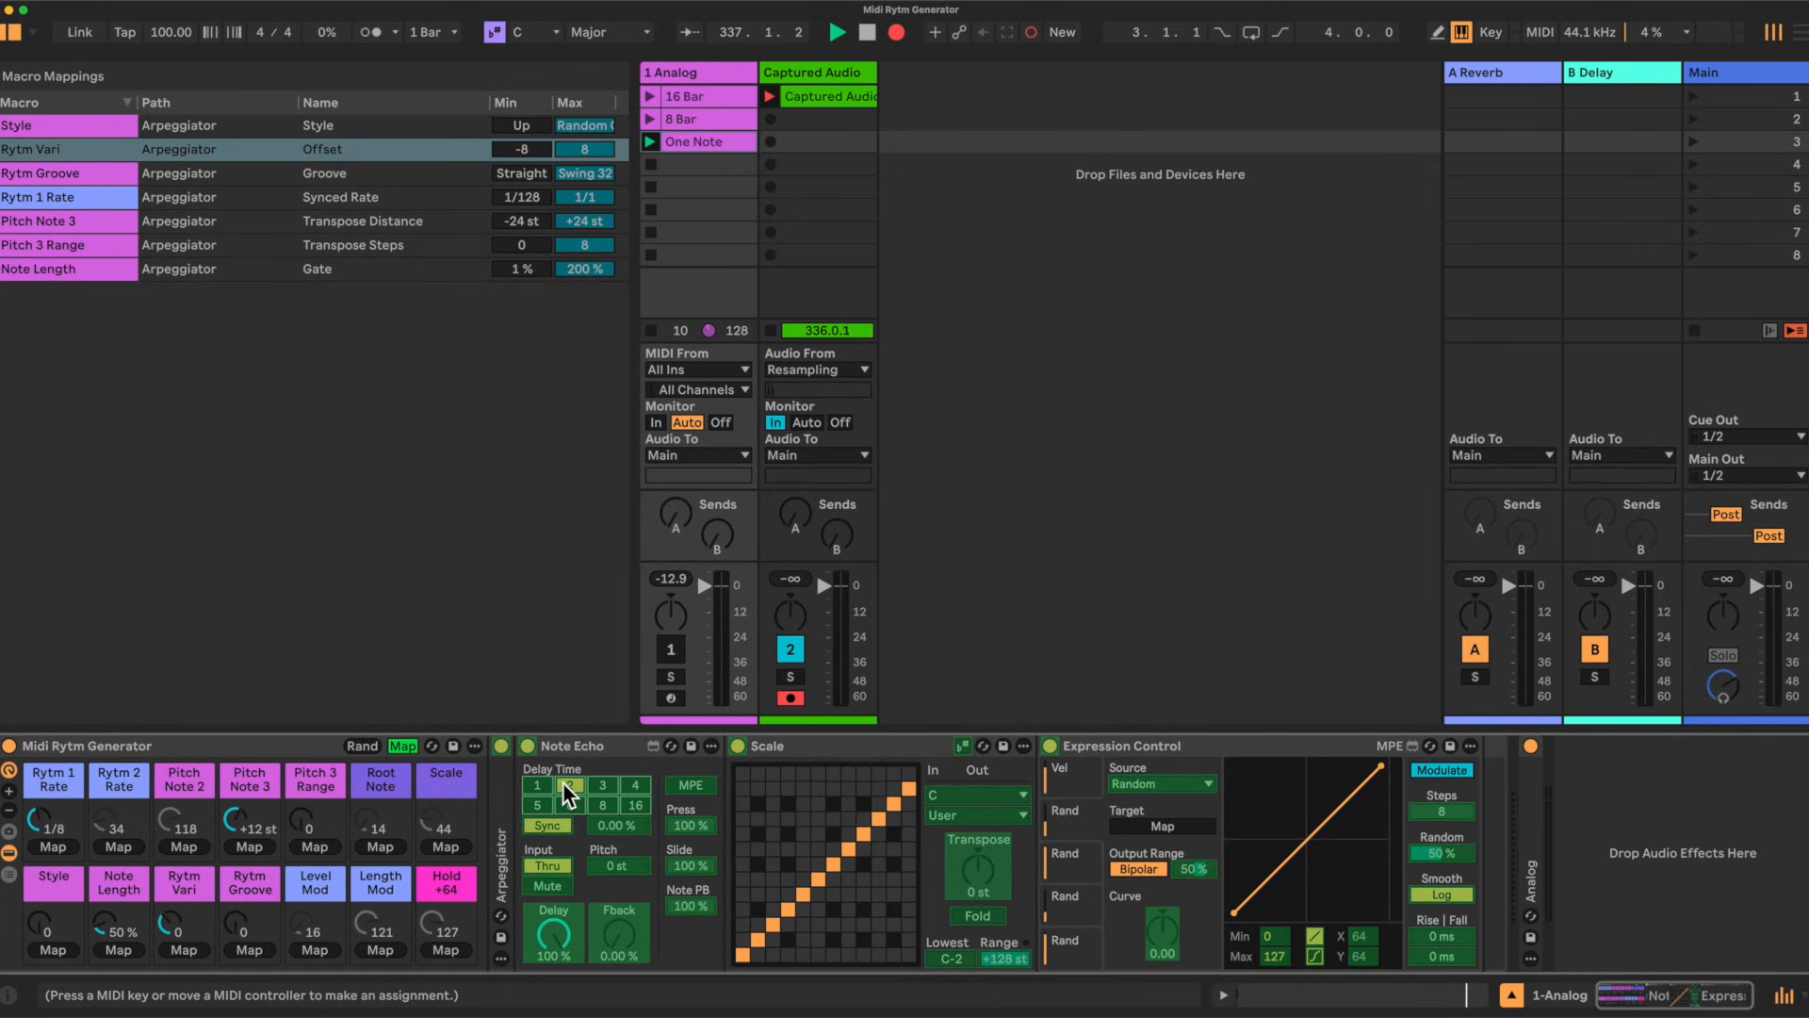
left_click(123, 845)
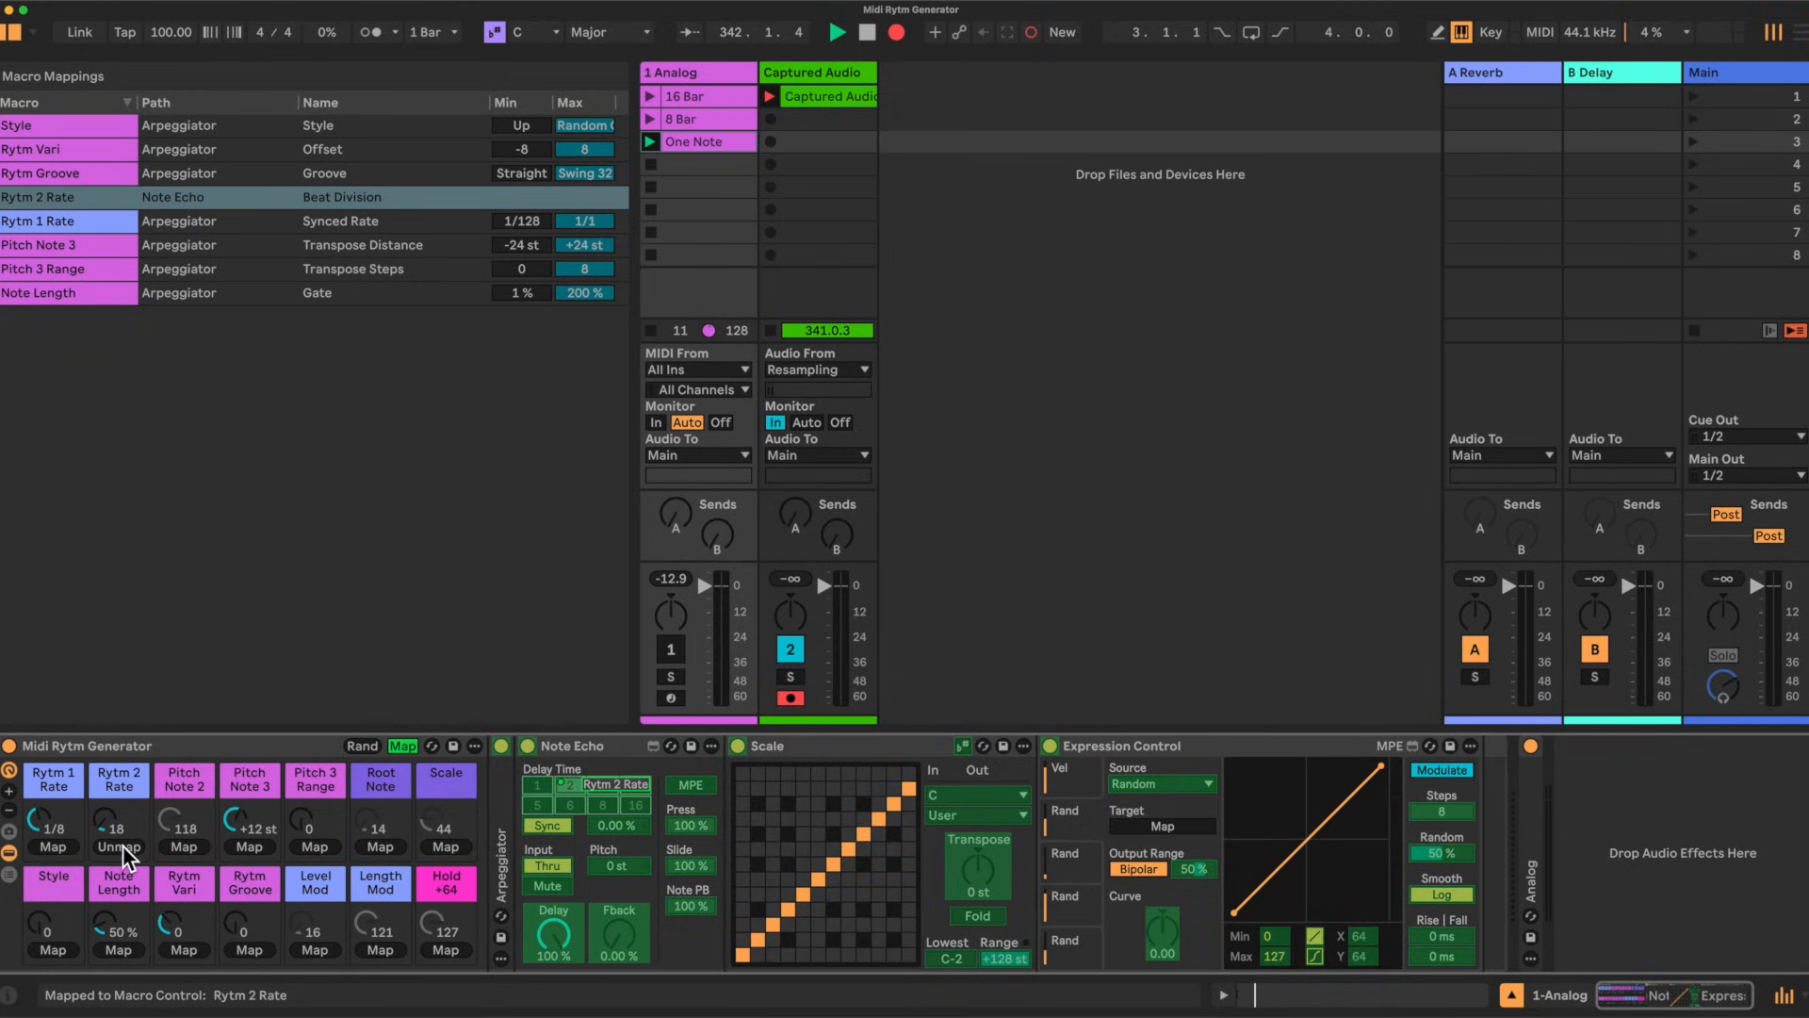
left_click(620, 867)
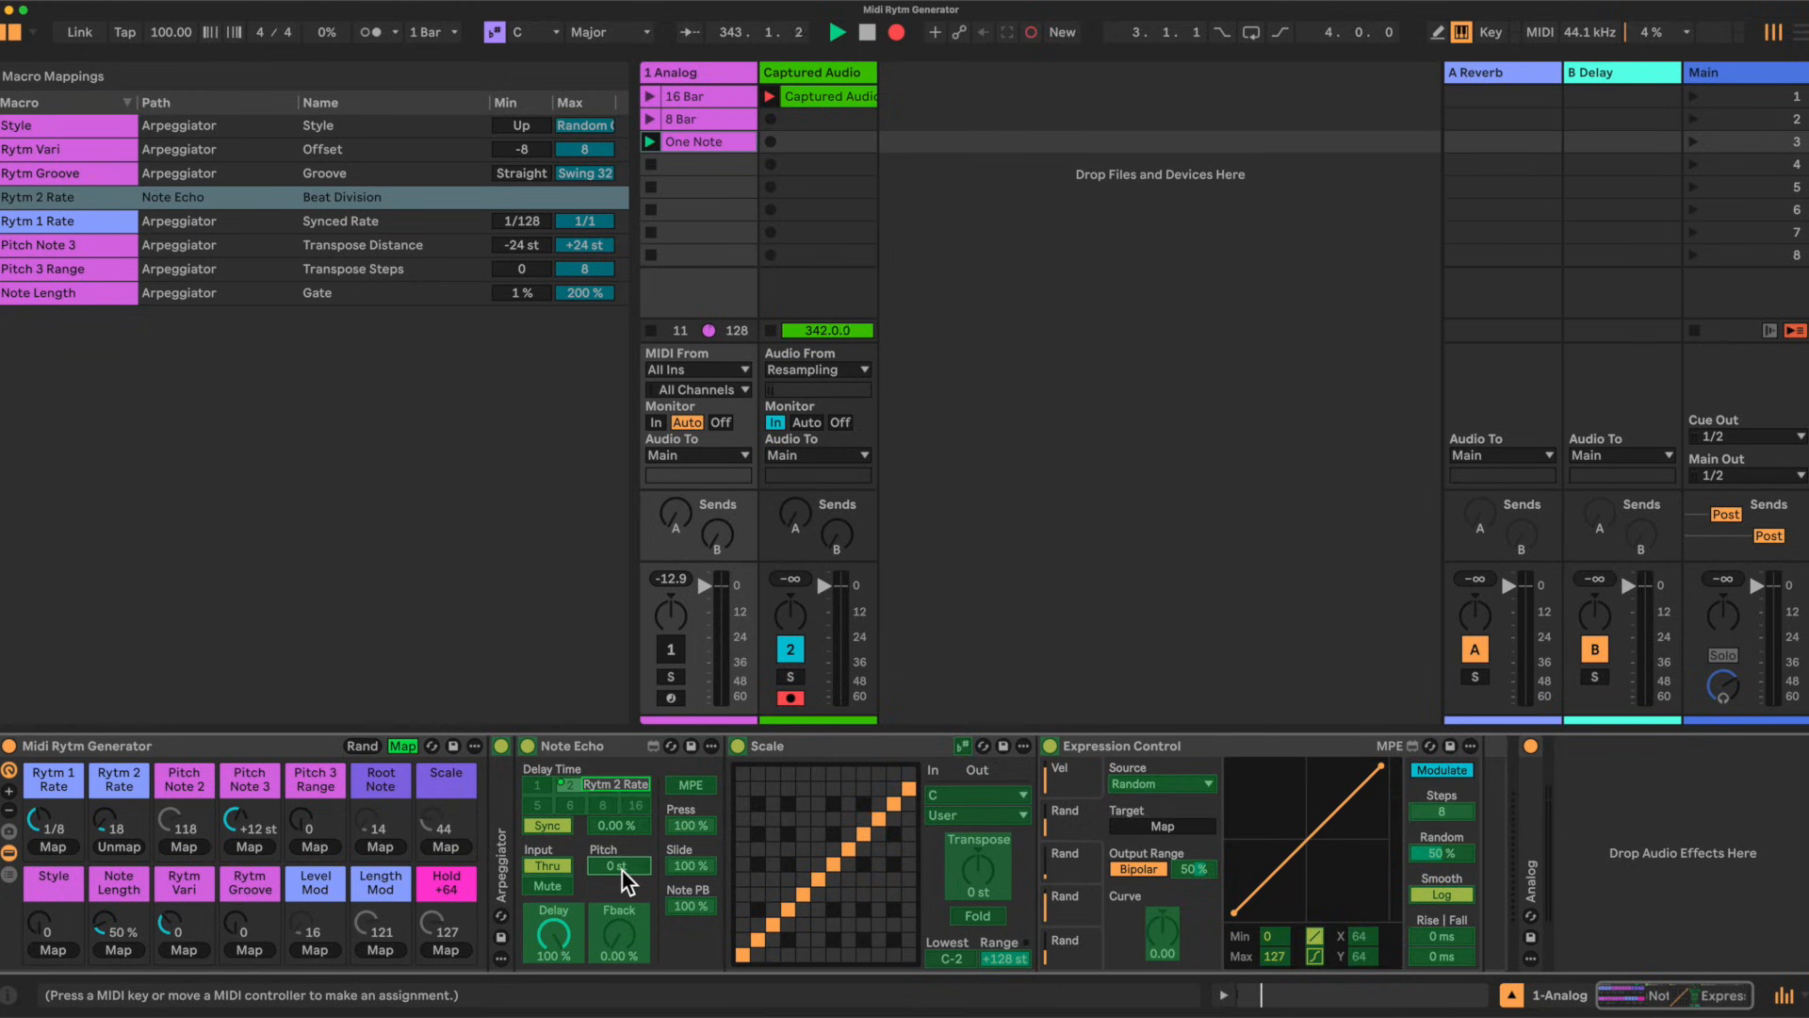
left_click(179, 845)
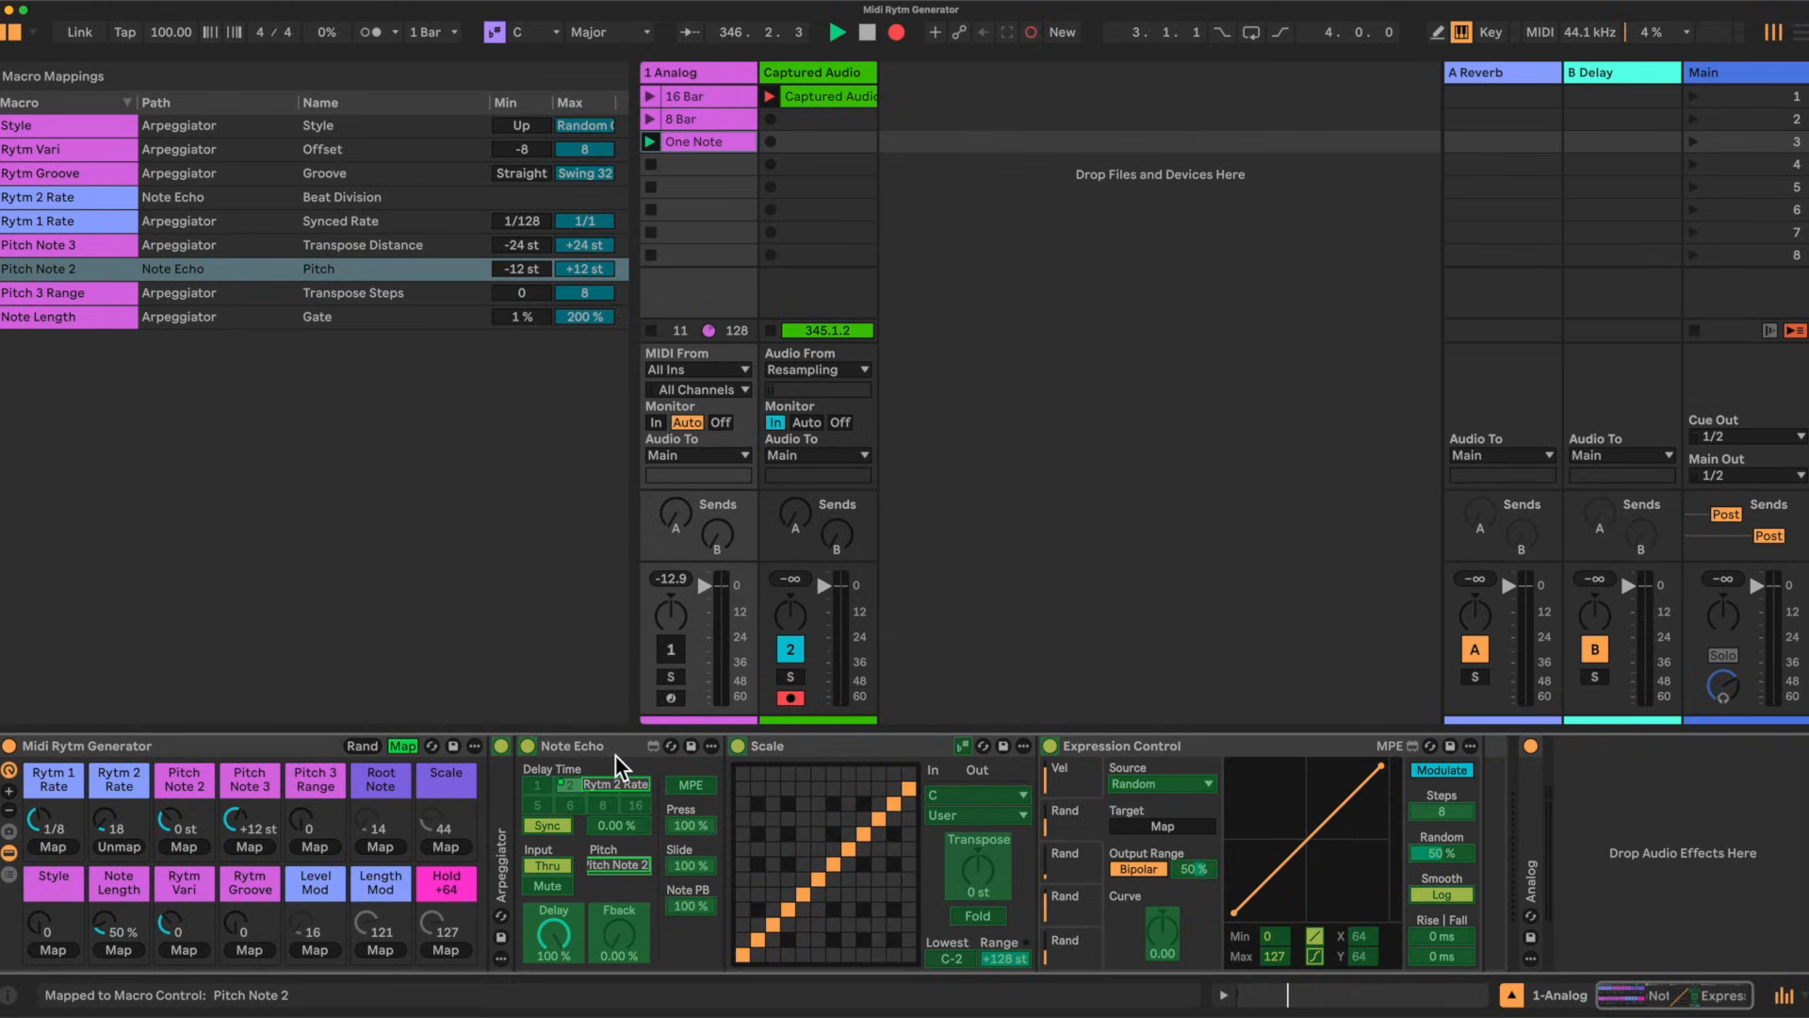
Step: Collapse Note Echo and map the Scale device's Base to the Root Note macro and its scale type to the Scale macro
left_click(592, 738)
double_click(592, 739)
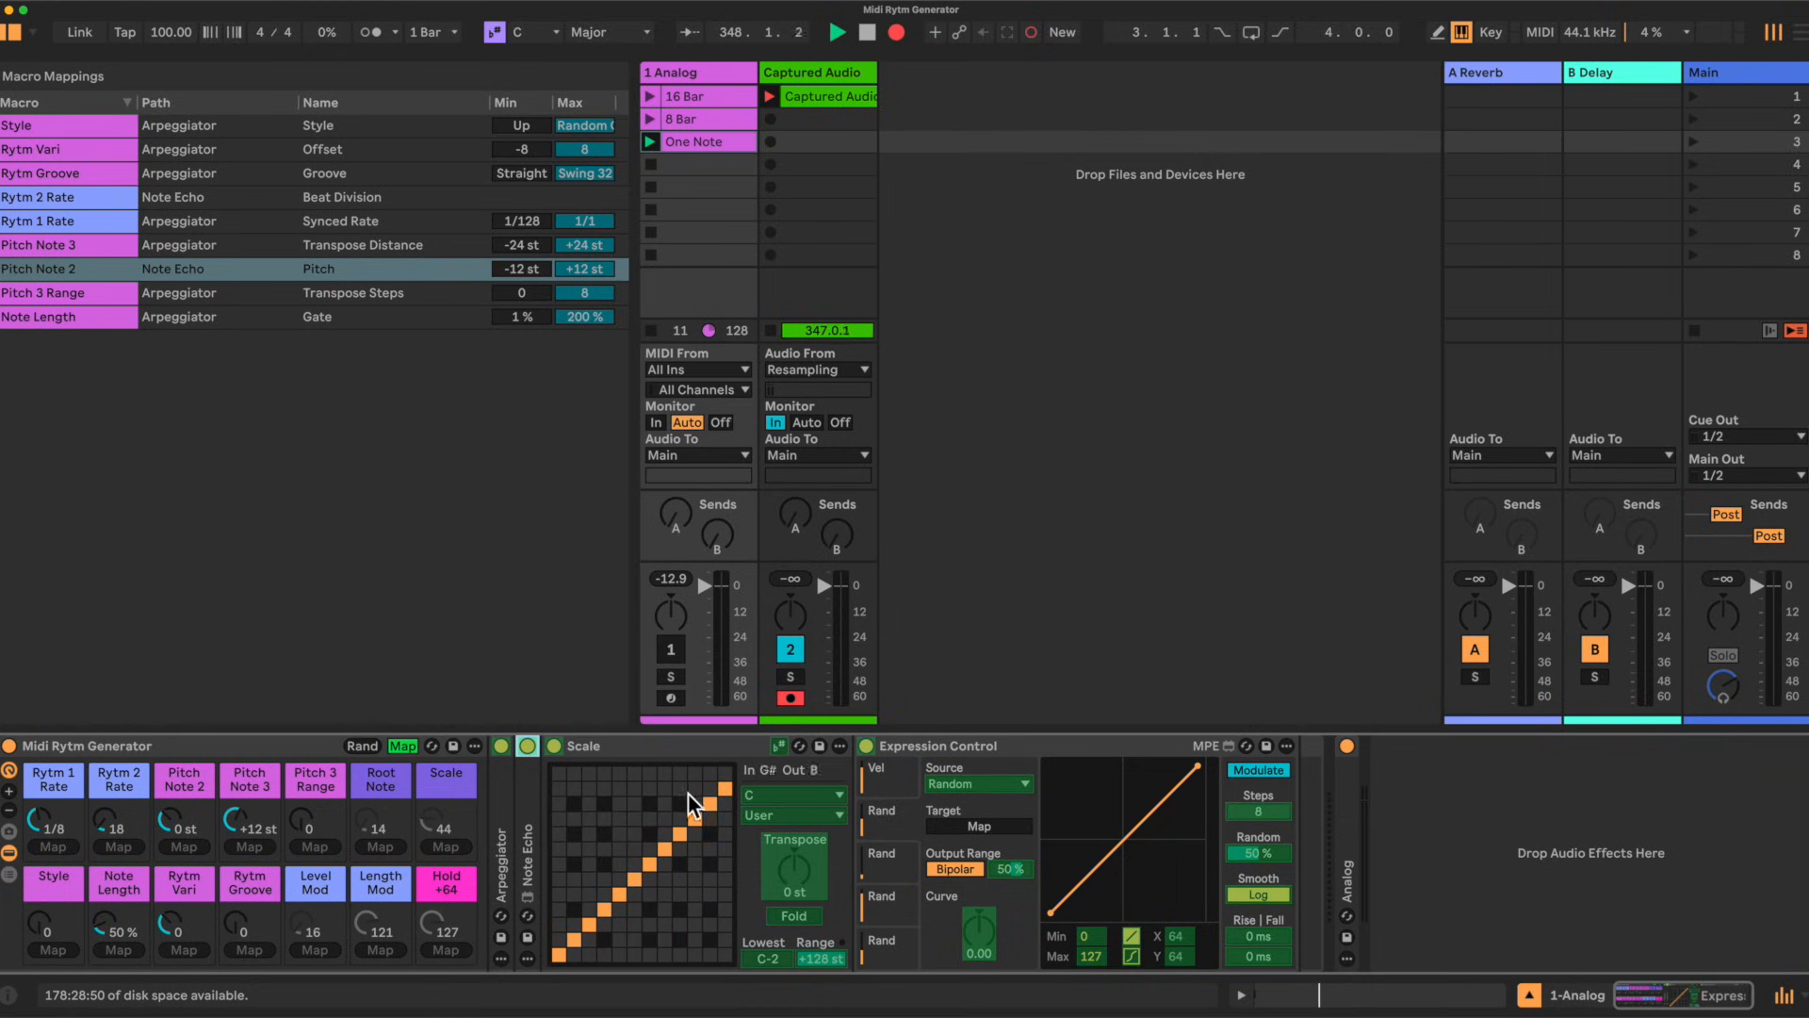
left_click(782, 796)
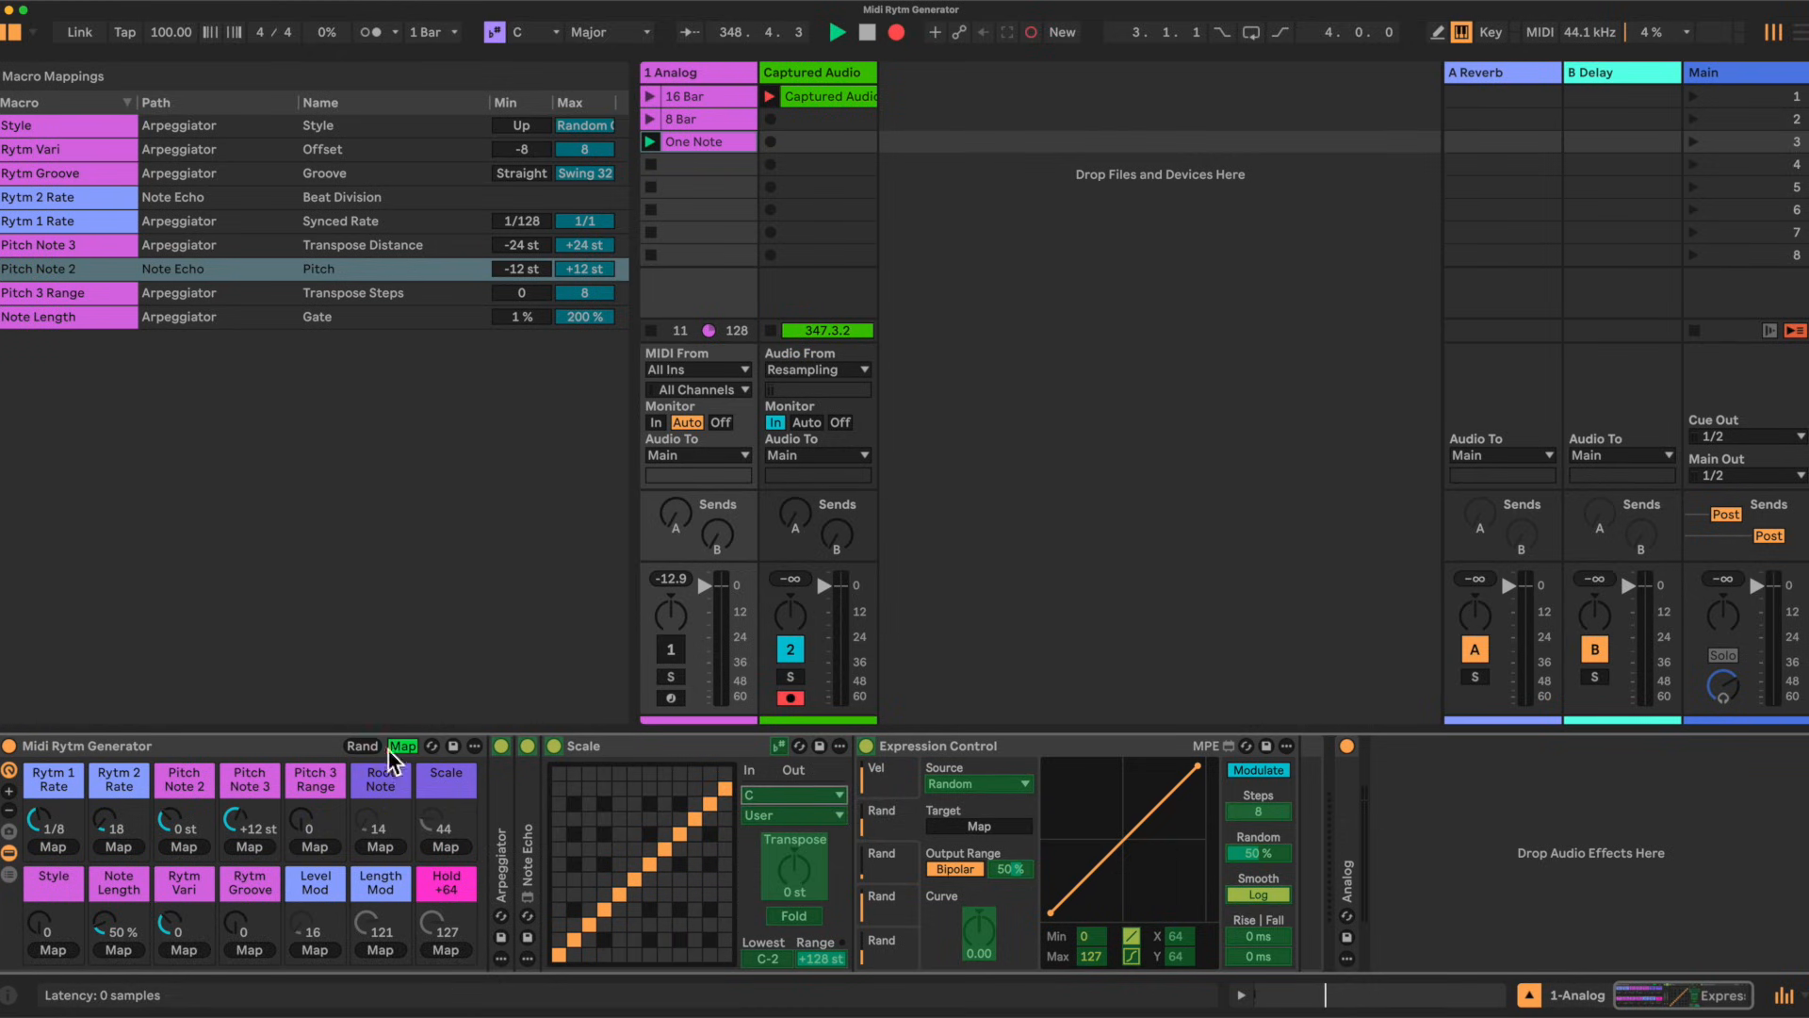
left_click(385, 846)
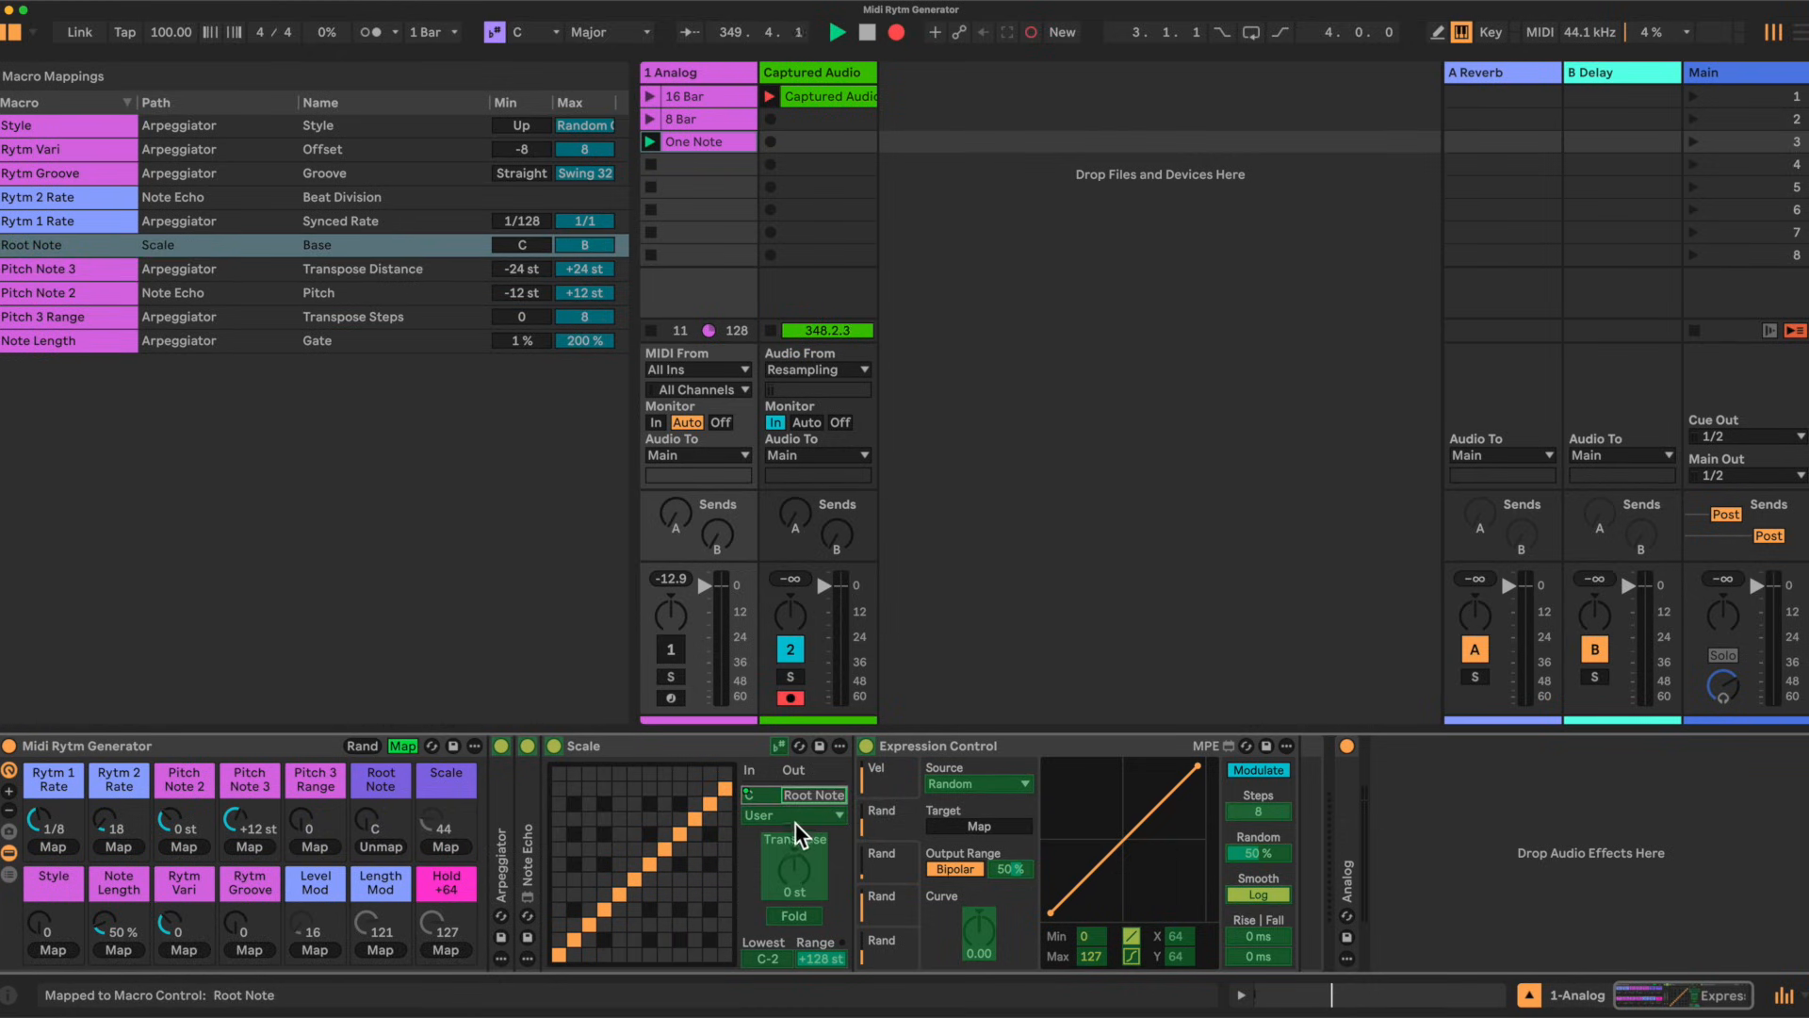
left_click(444, 846)
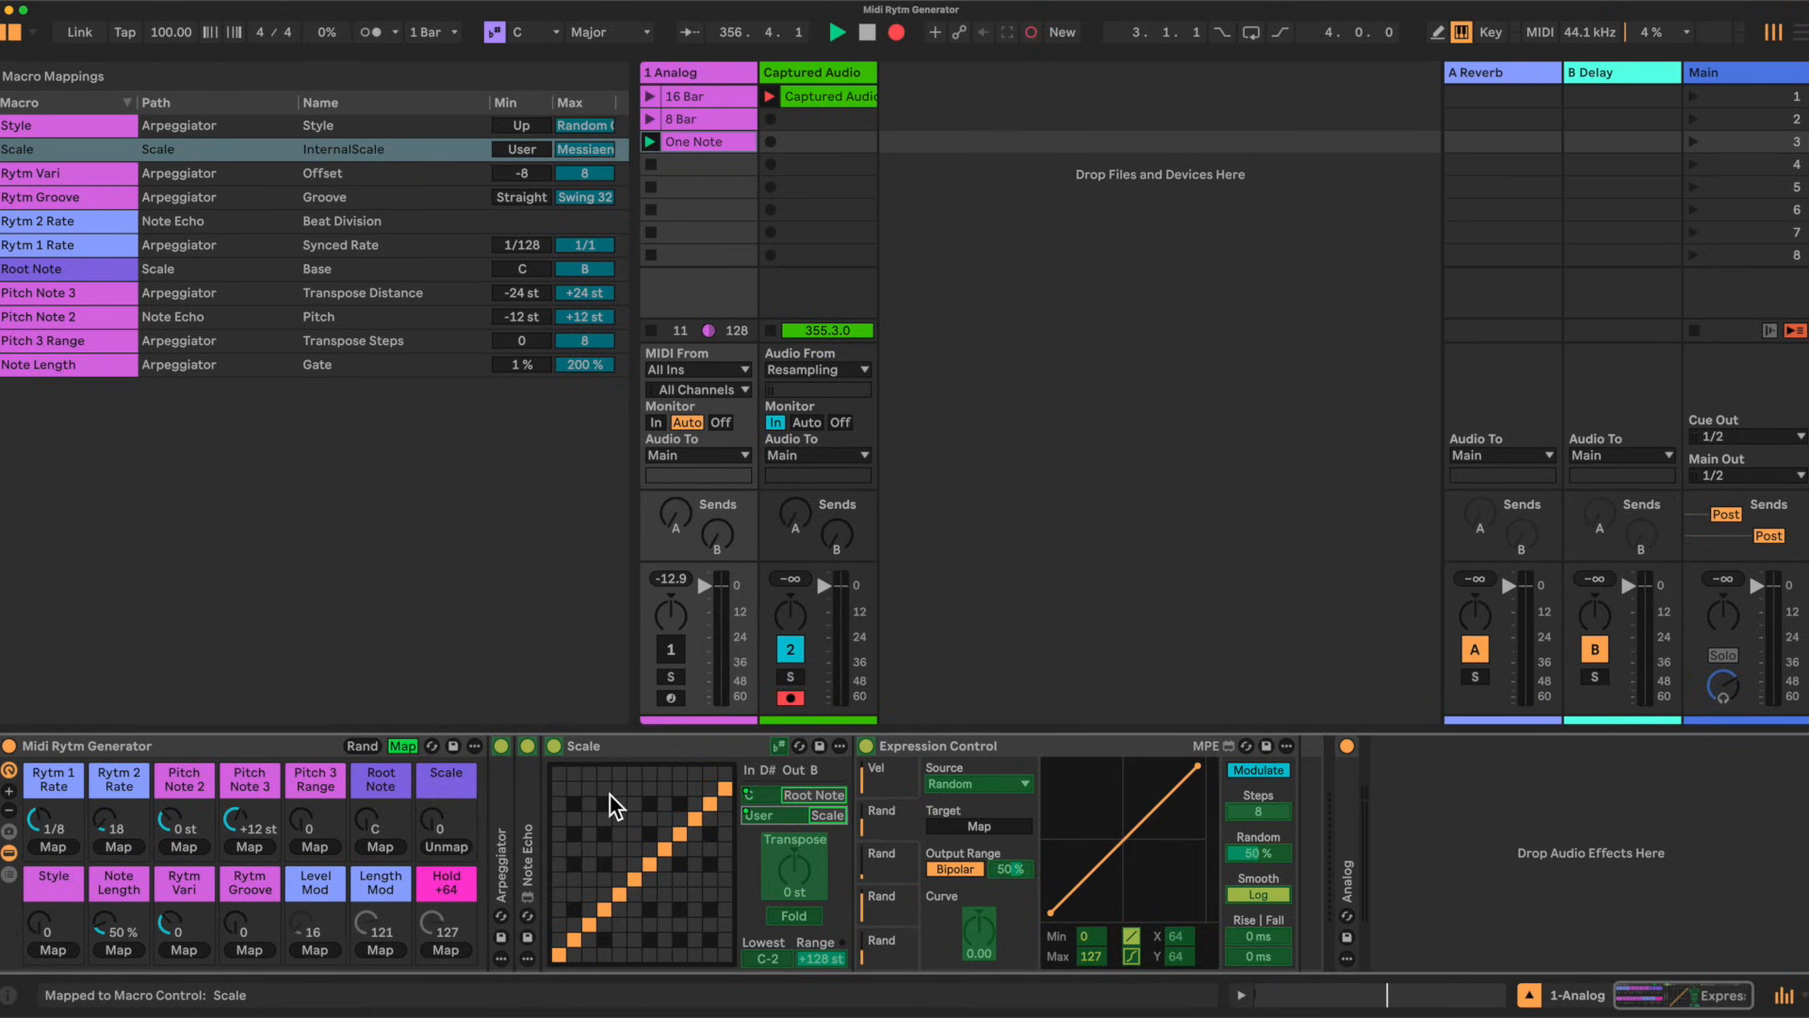
Step: Point Expression Control's velocity modulation at the Arpeggiator's Velocity Target and switch the Arpeggiator's Velocity on
left_click(665, 747)
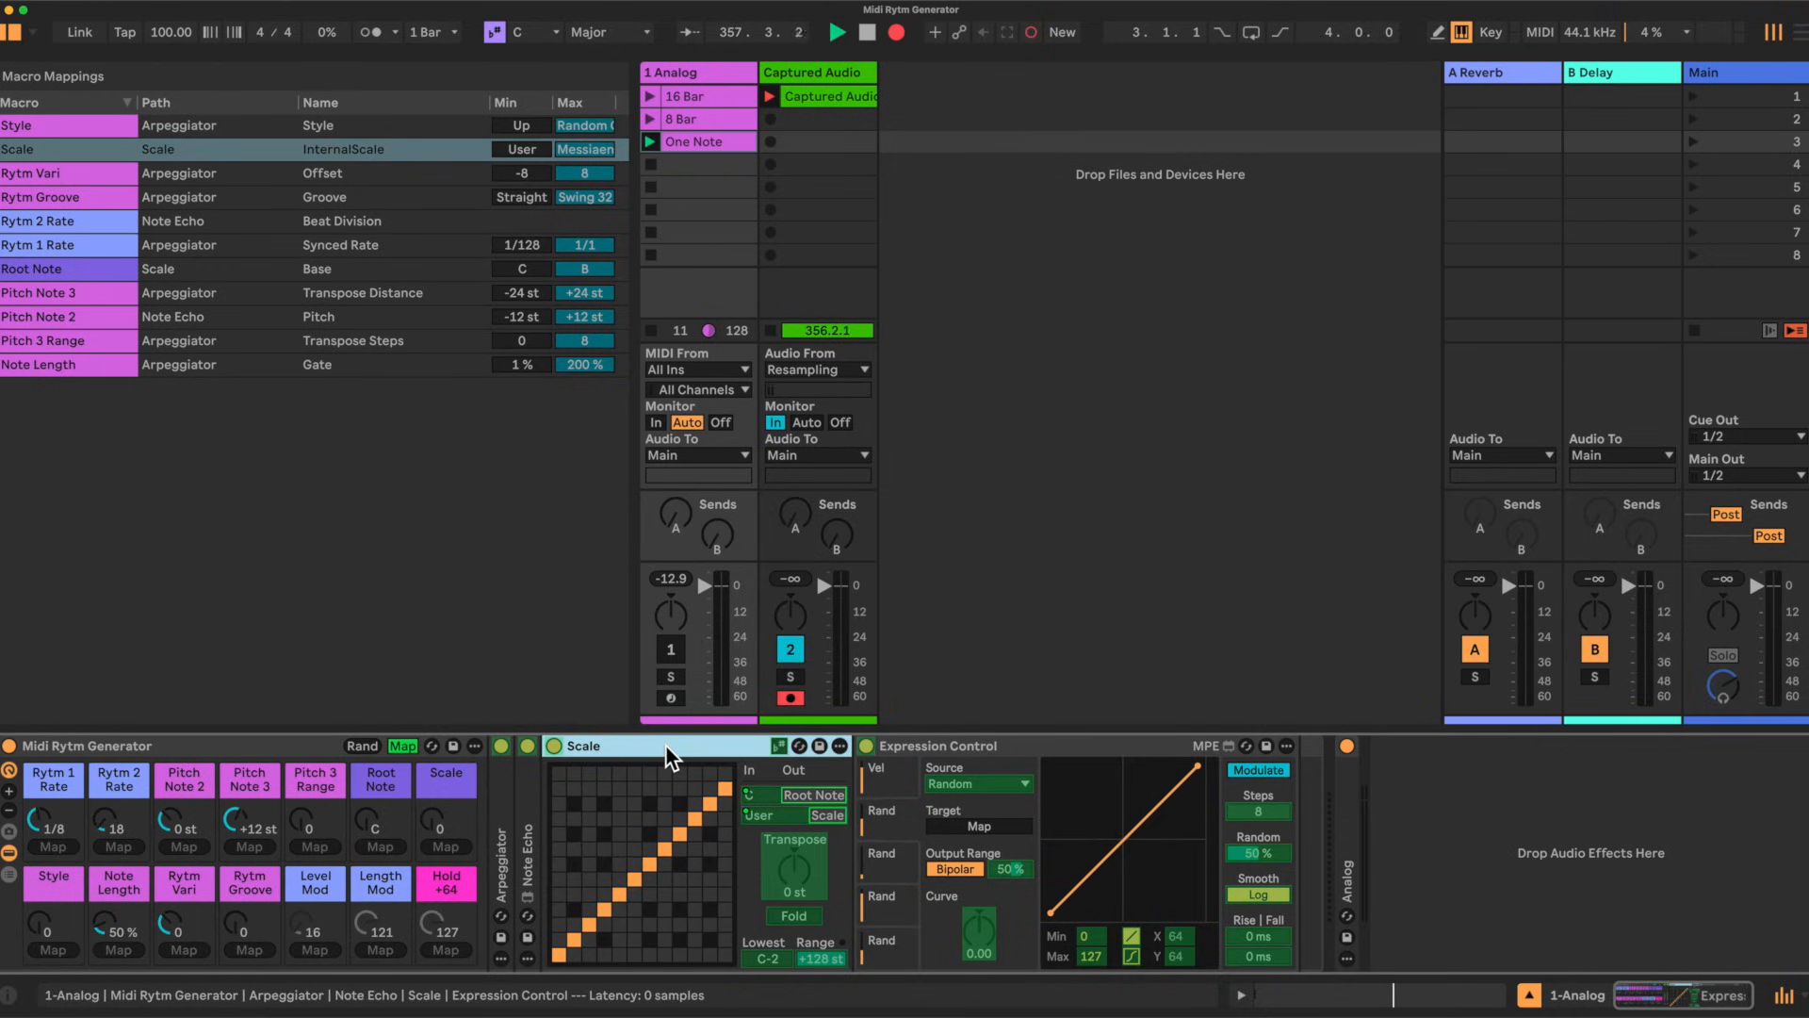
double_click(666, 745)
left_click(610, 944)
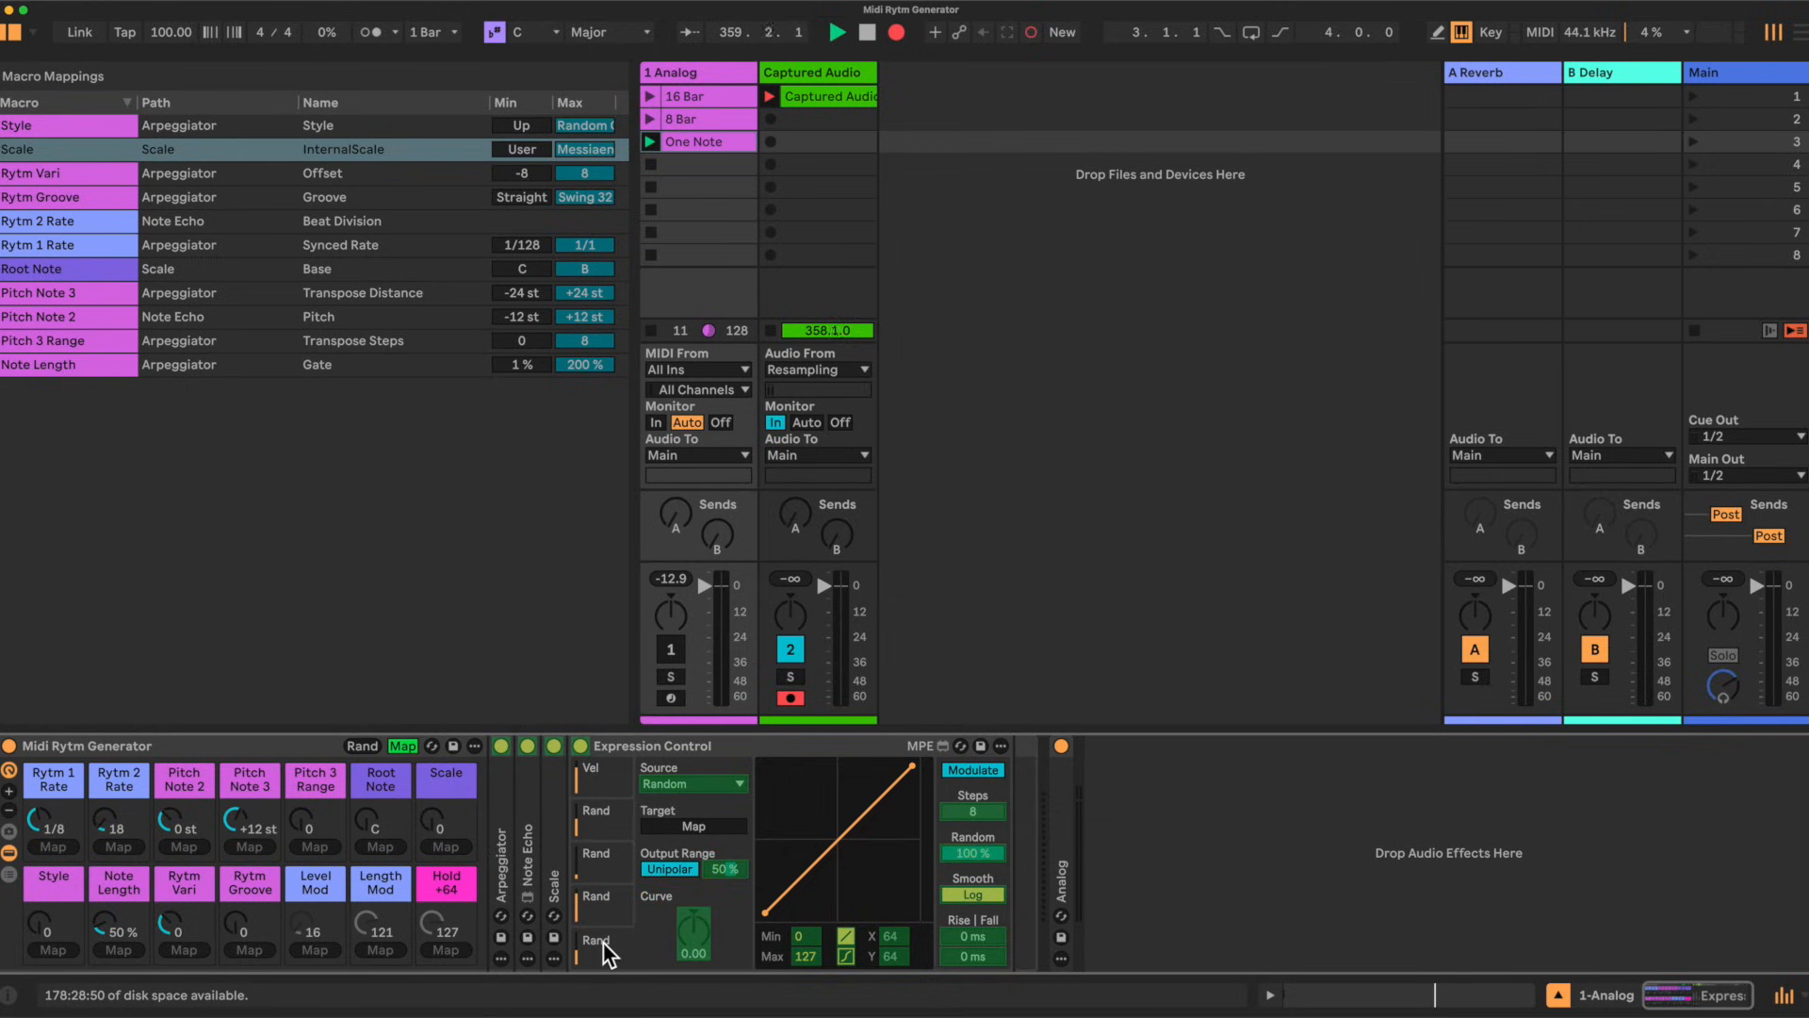
double_click(500, 860)
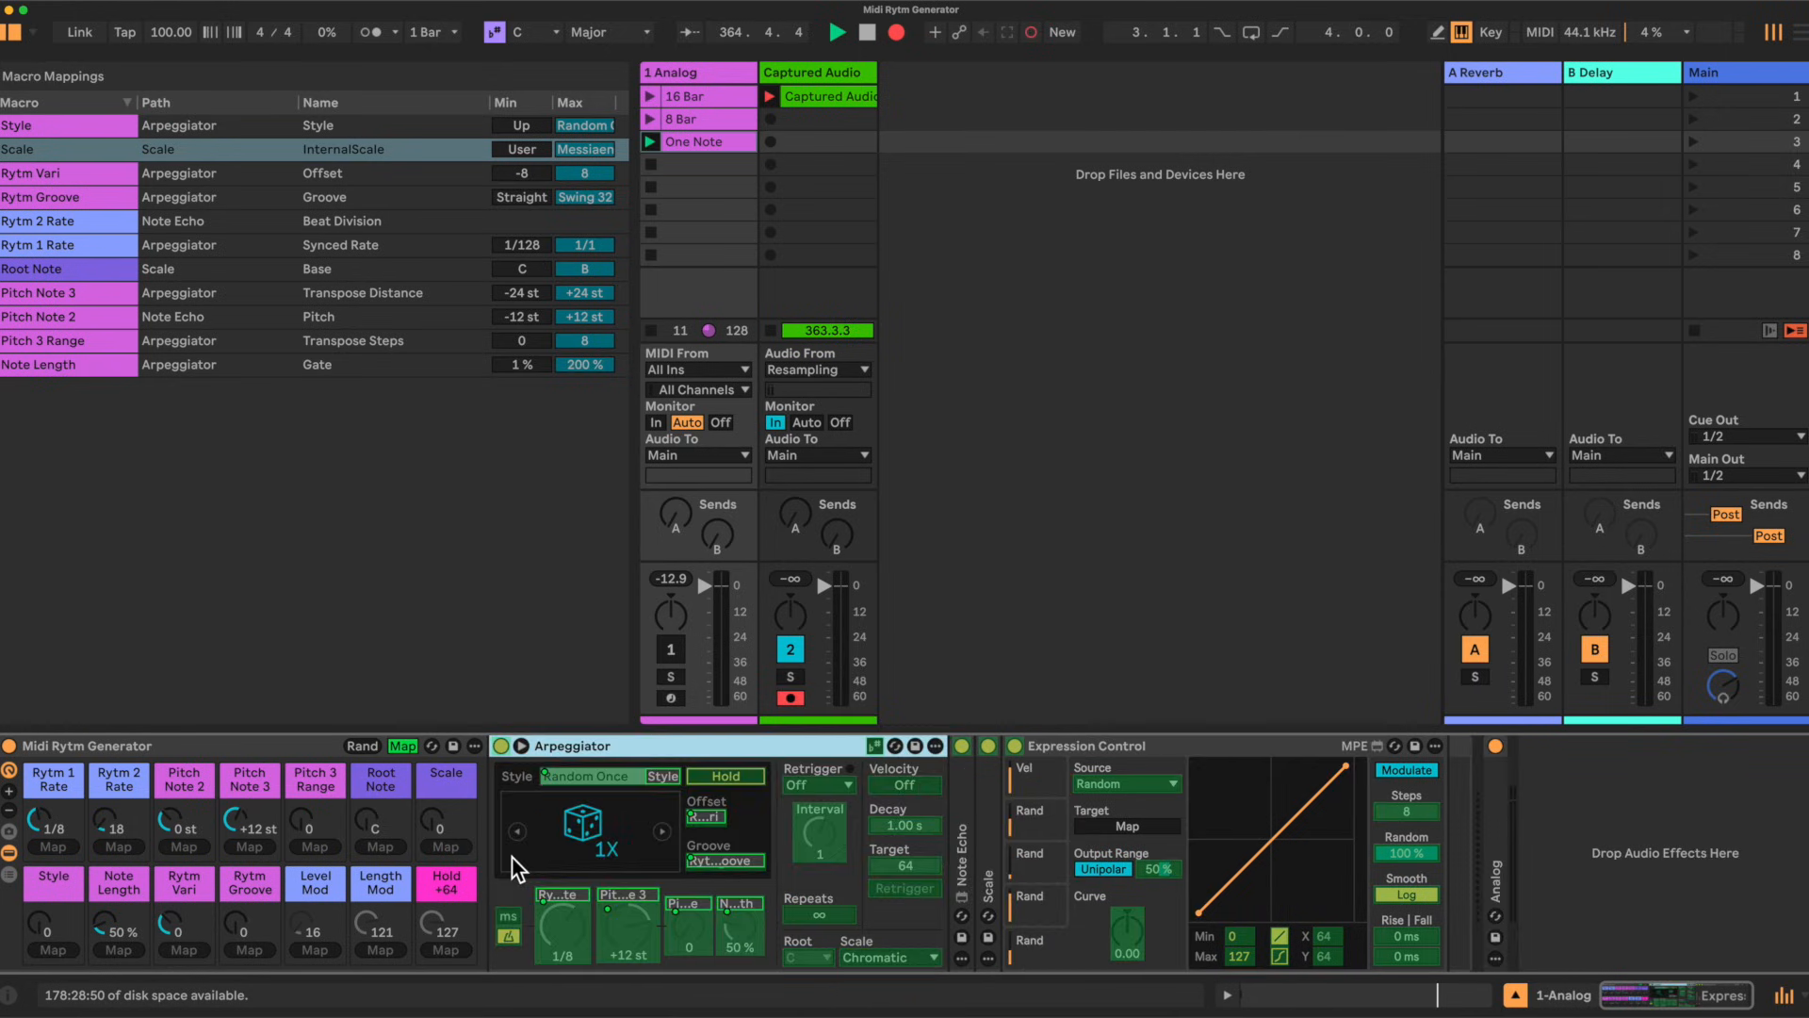
double_click(963, 838)
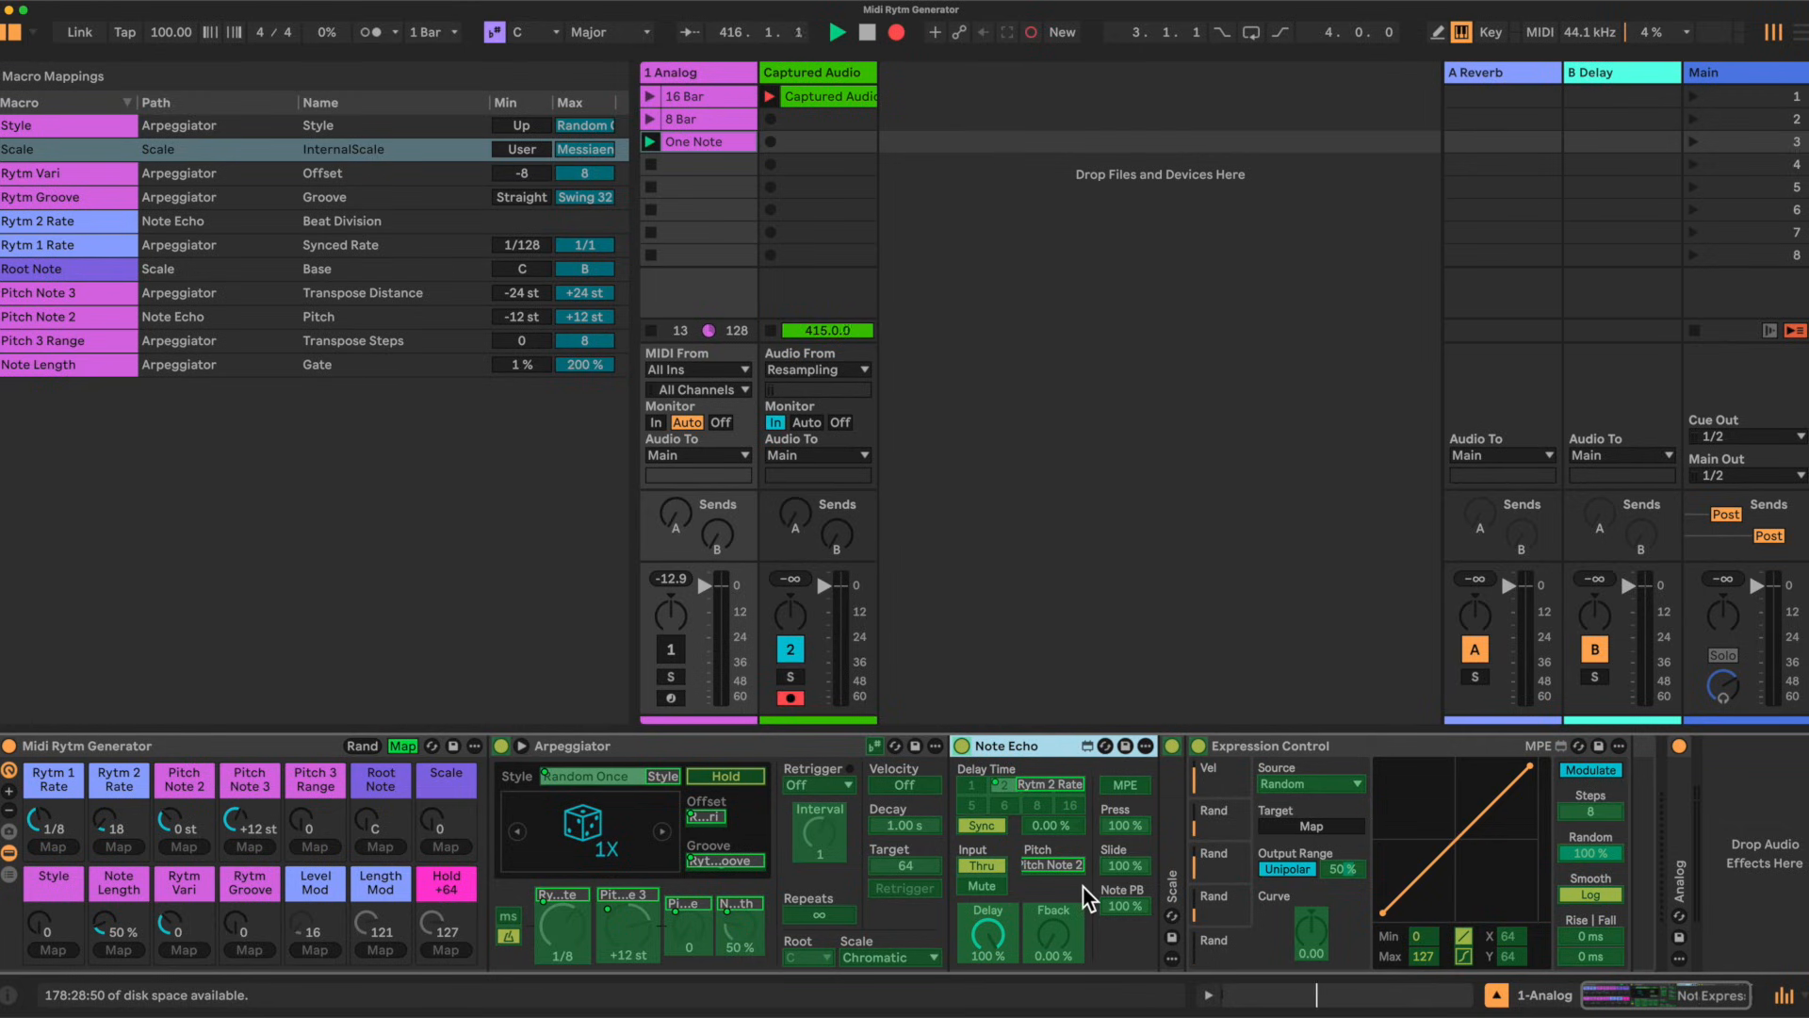
left_click(1310, 829)
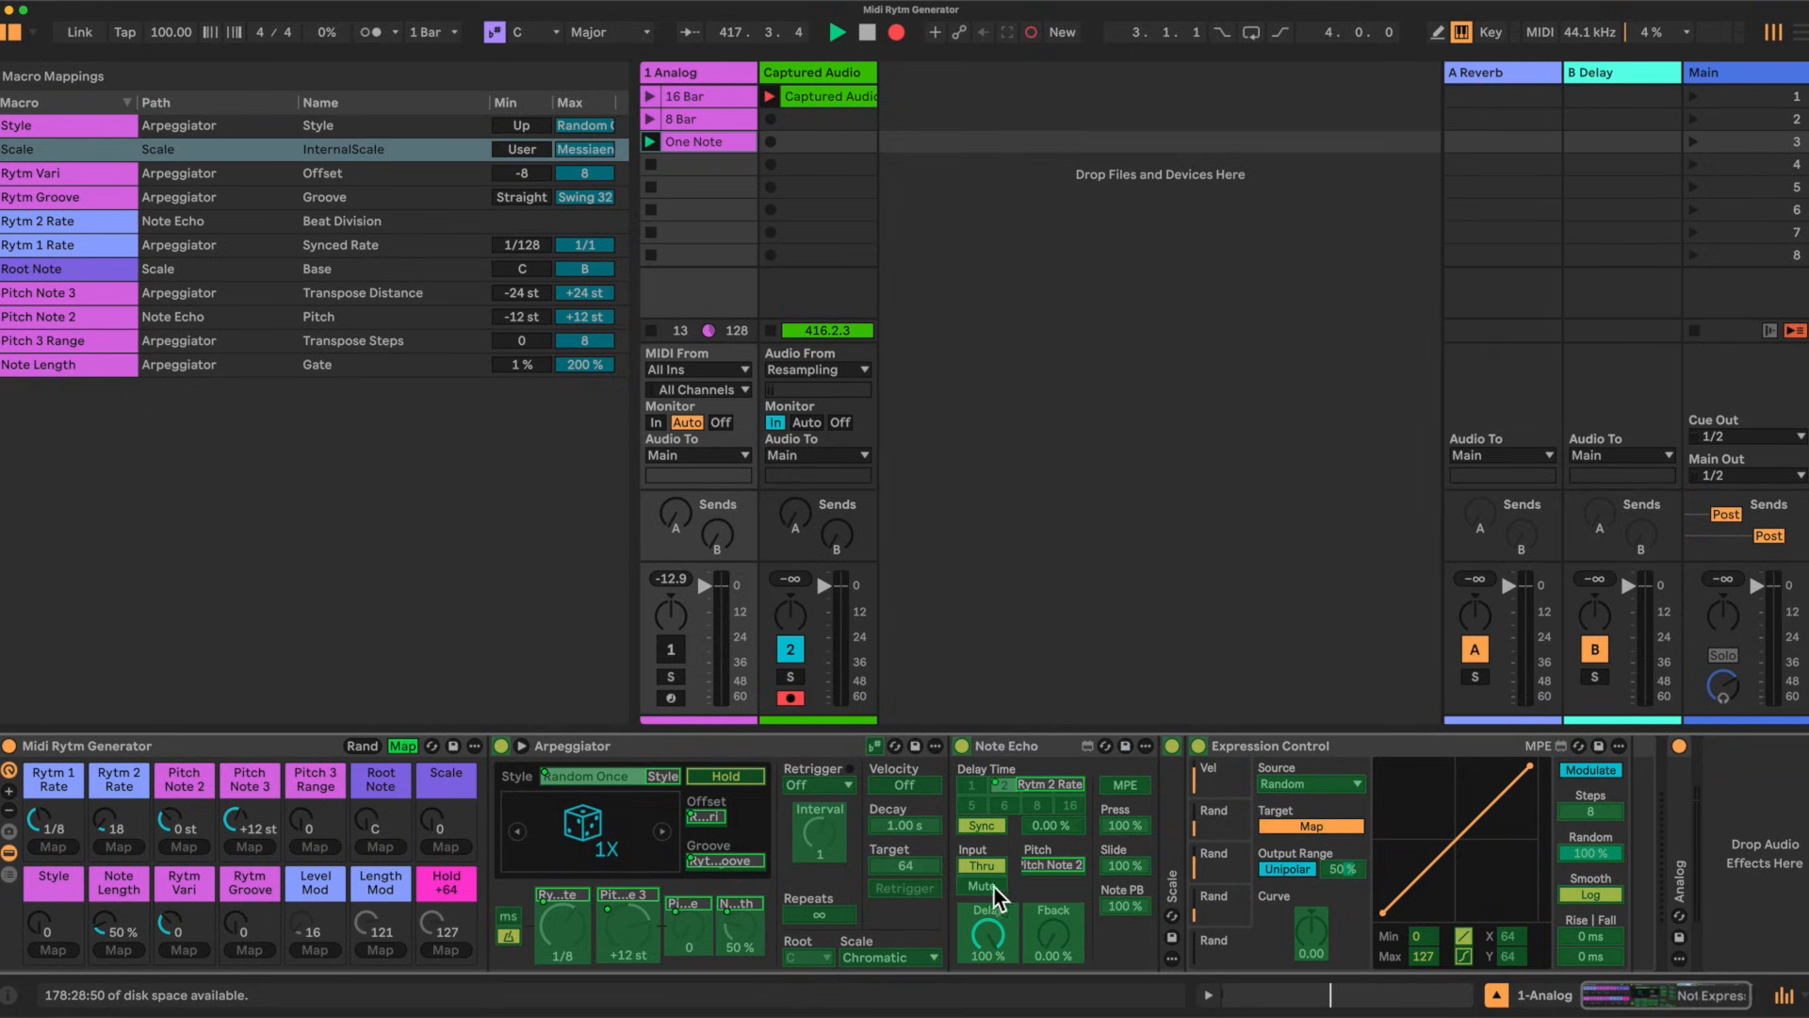
left_click(918, 861)
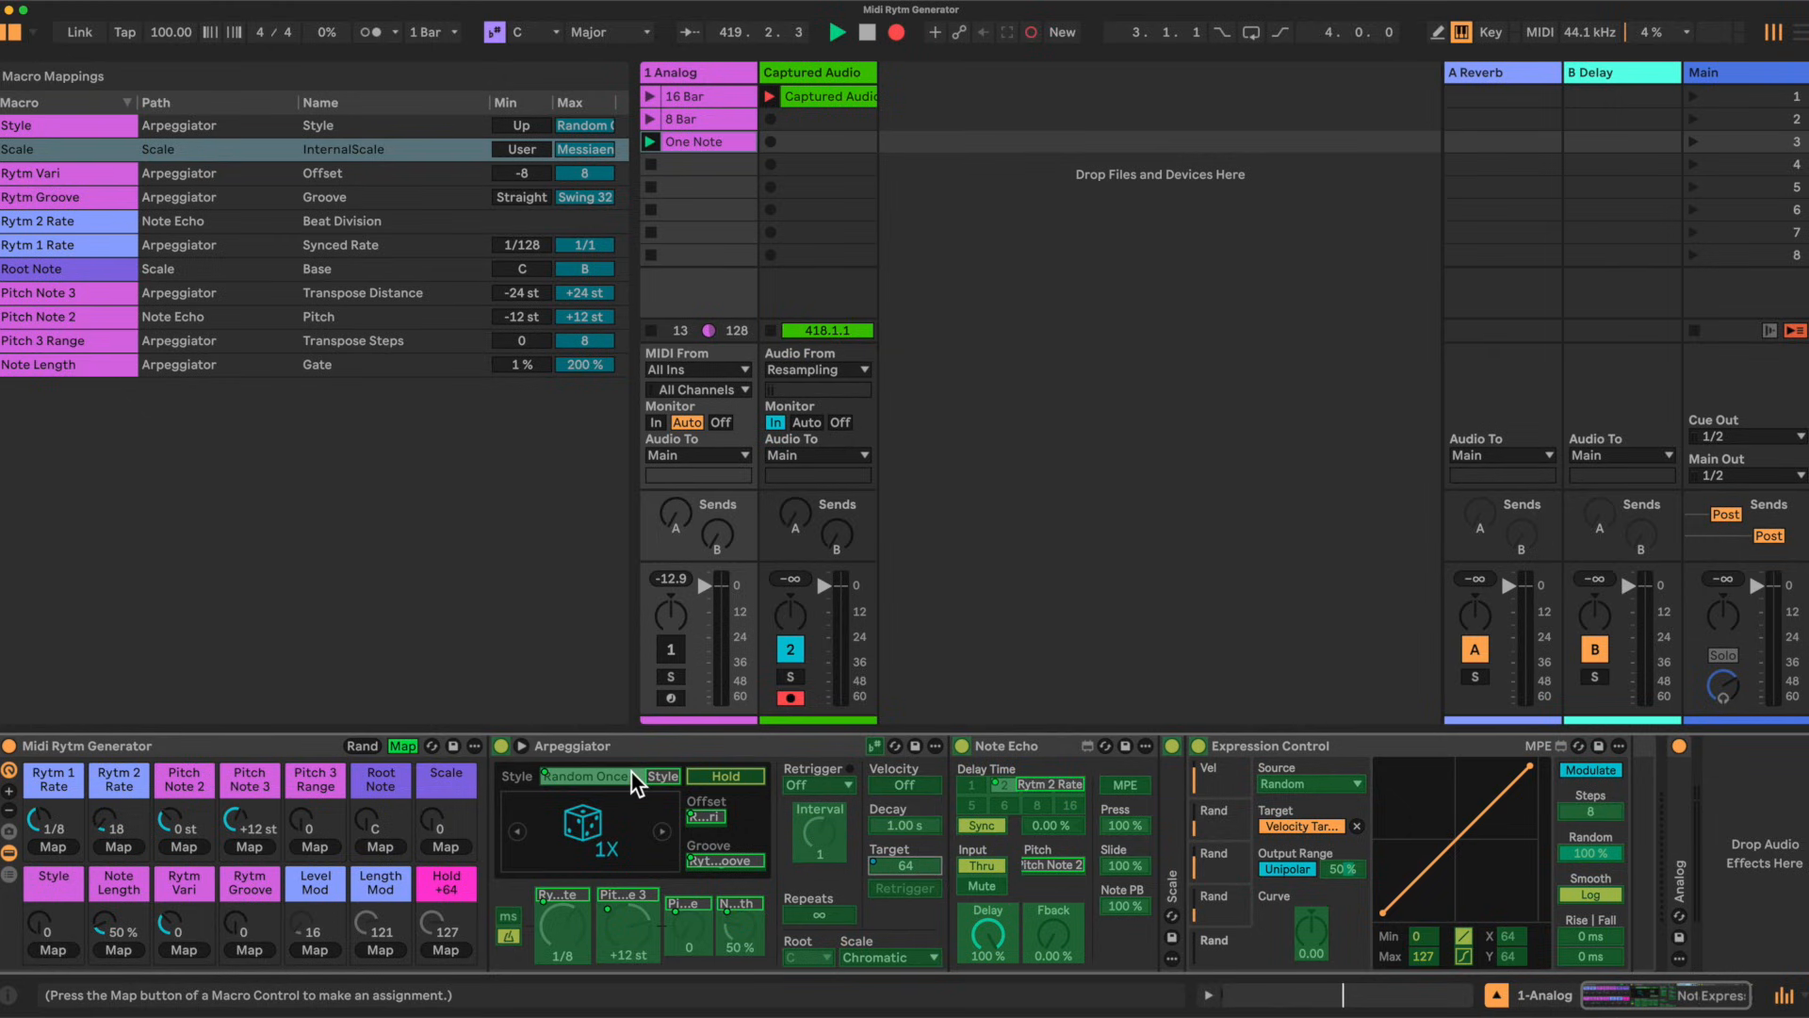
left_click(405, 744)
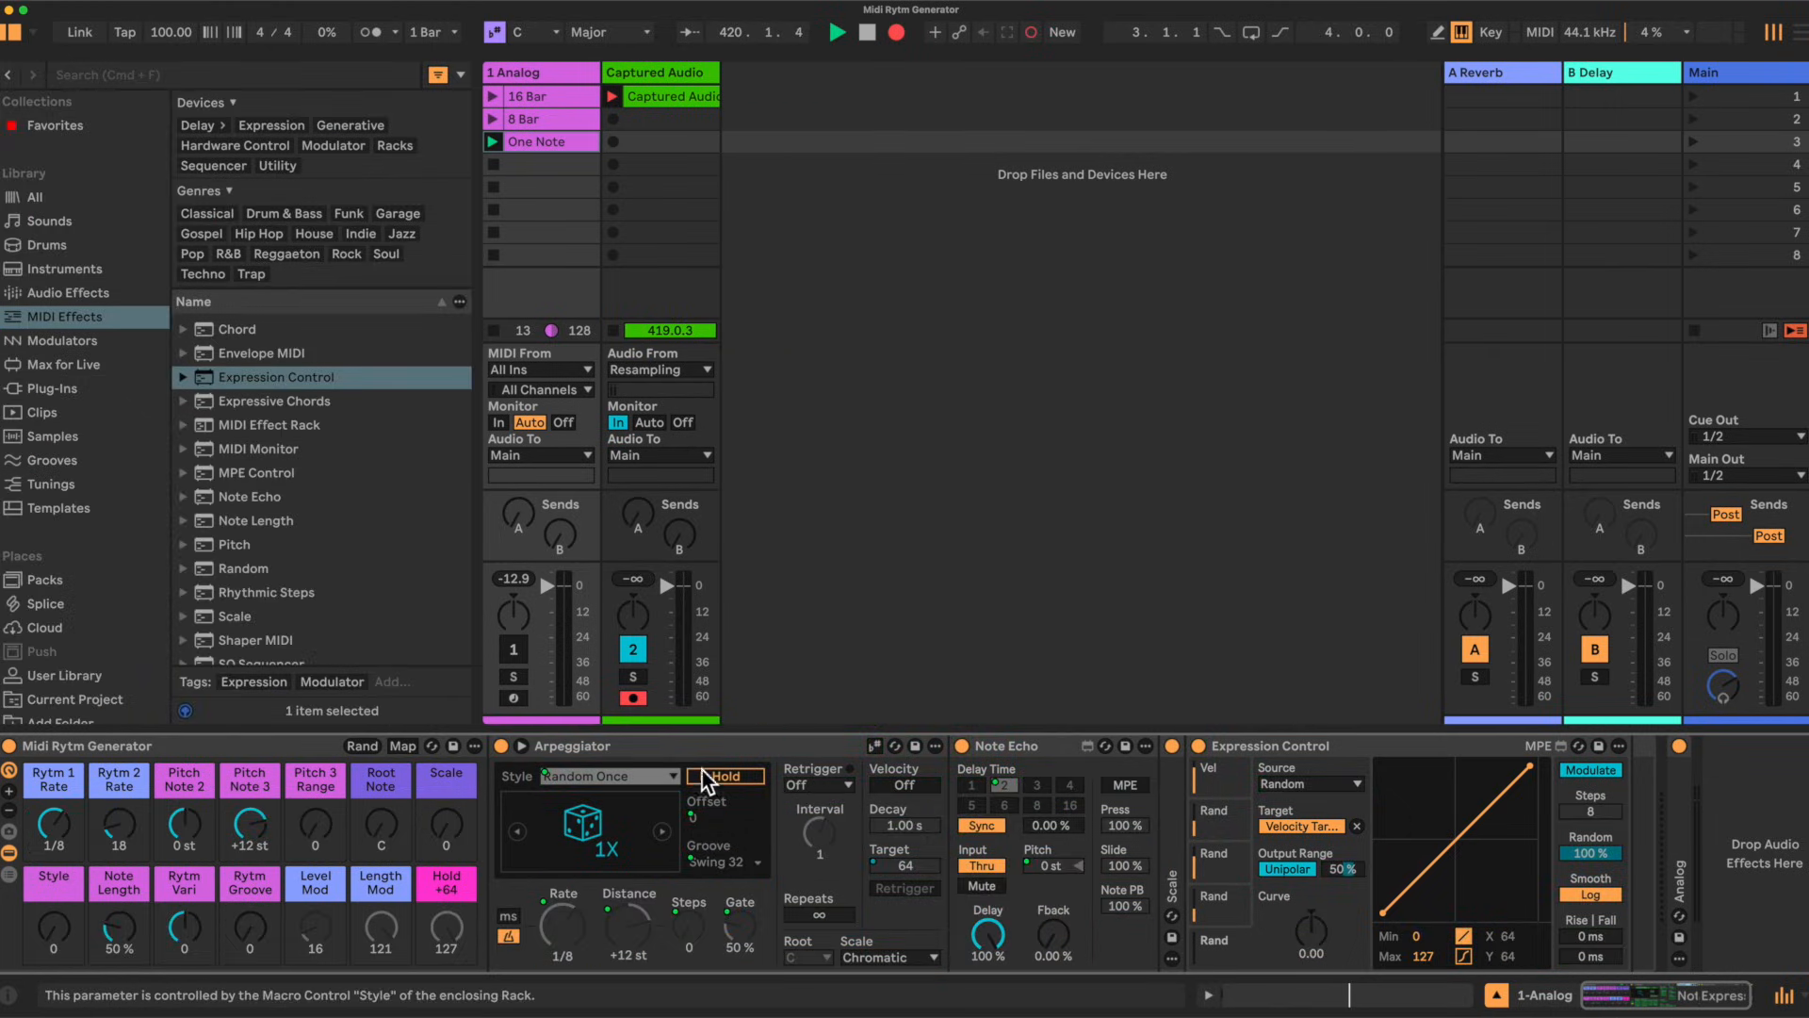
left_click(912, 784)
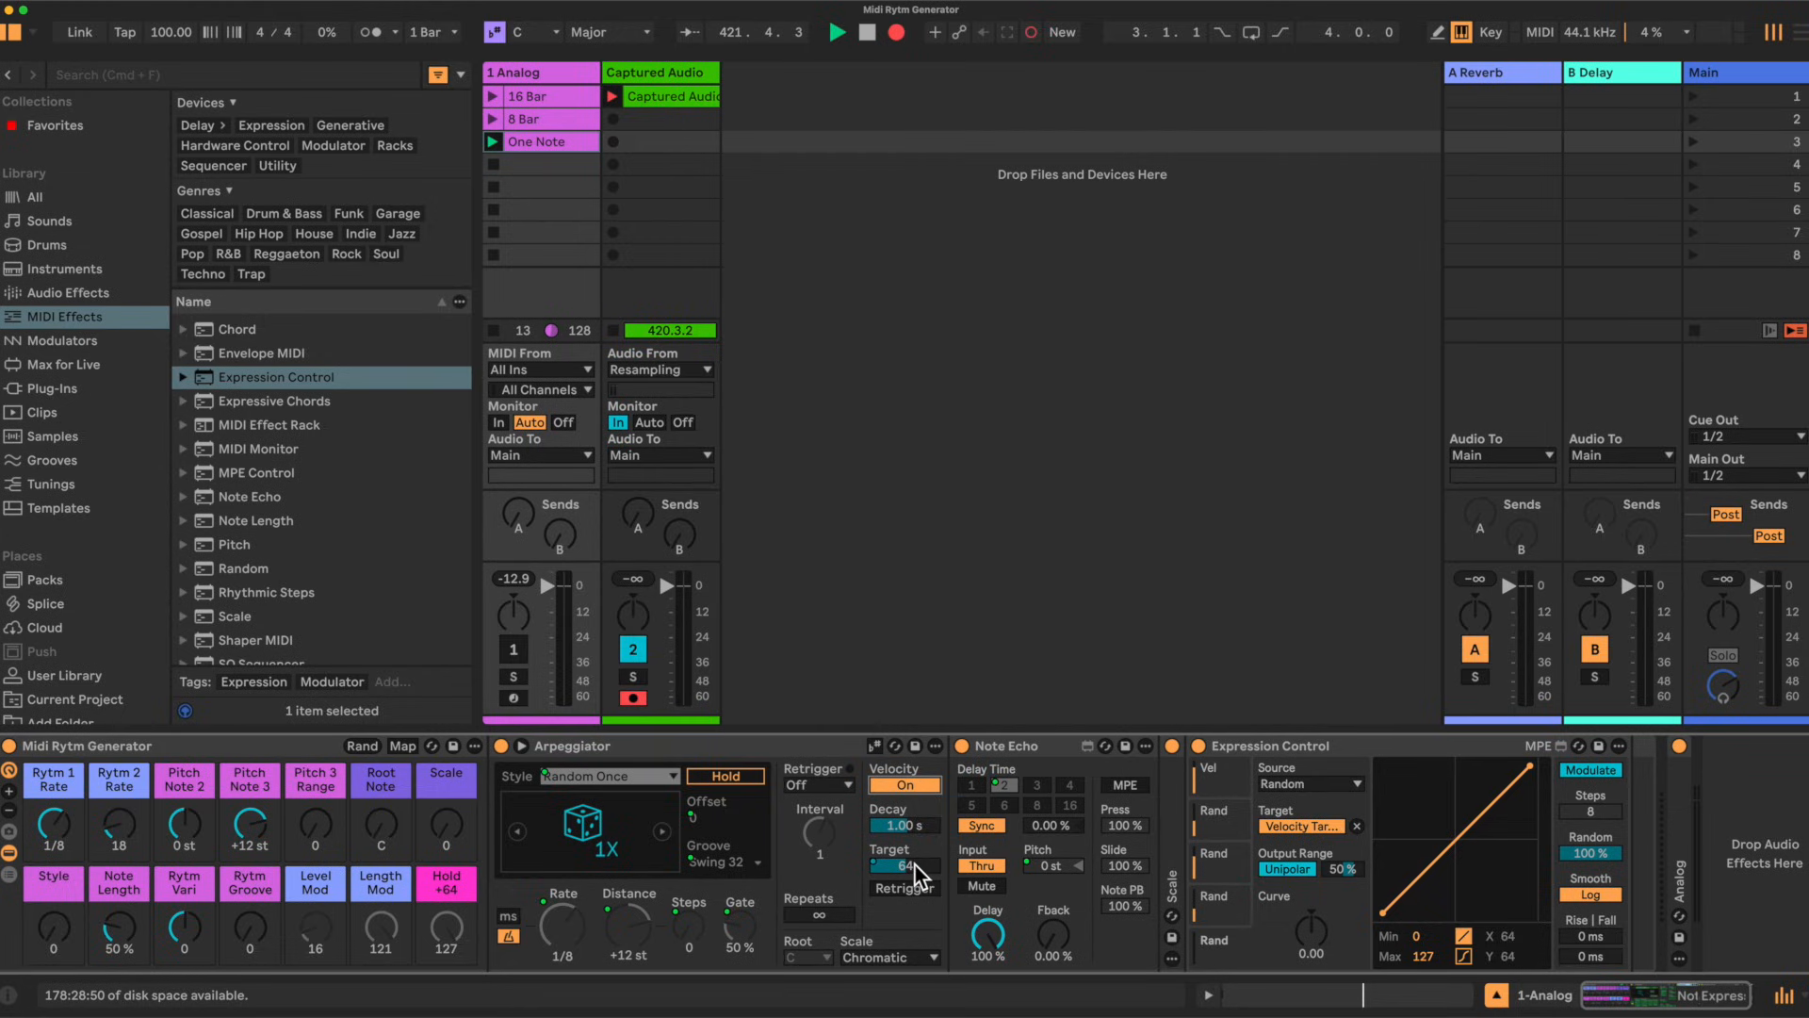
Step: In macro mapping mode, route another Expression Control random slot to the Arpeggiator's Gate
left_click(403, 745)
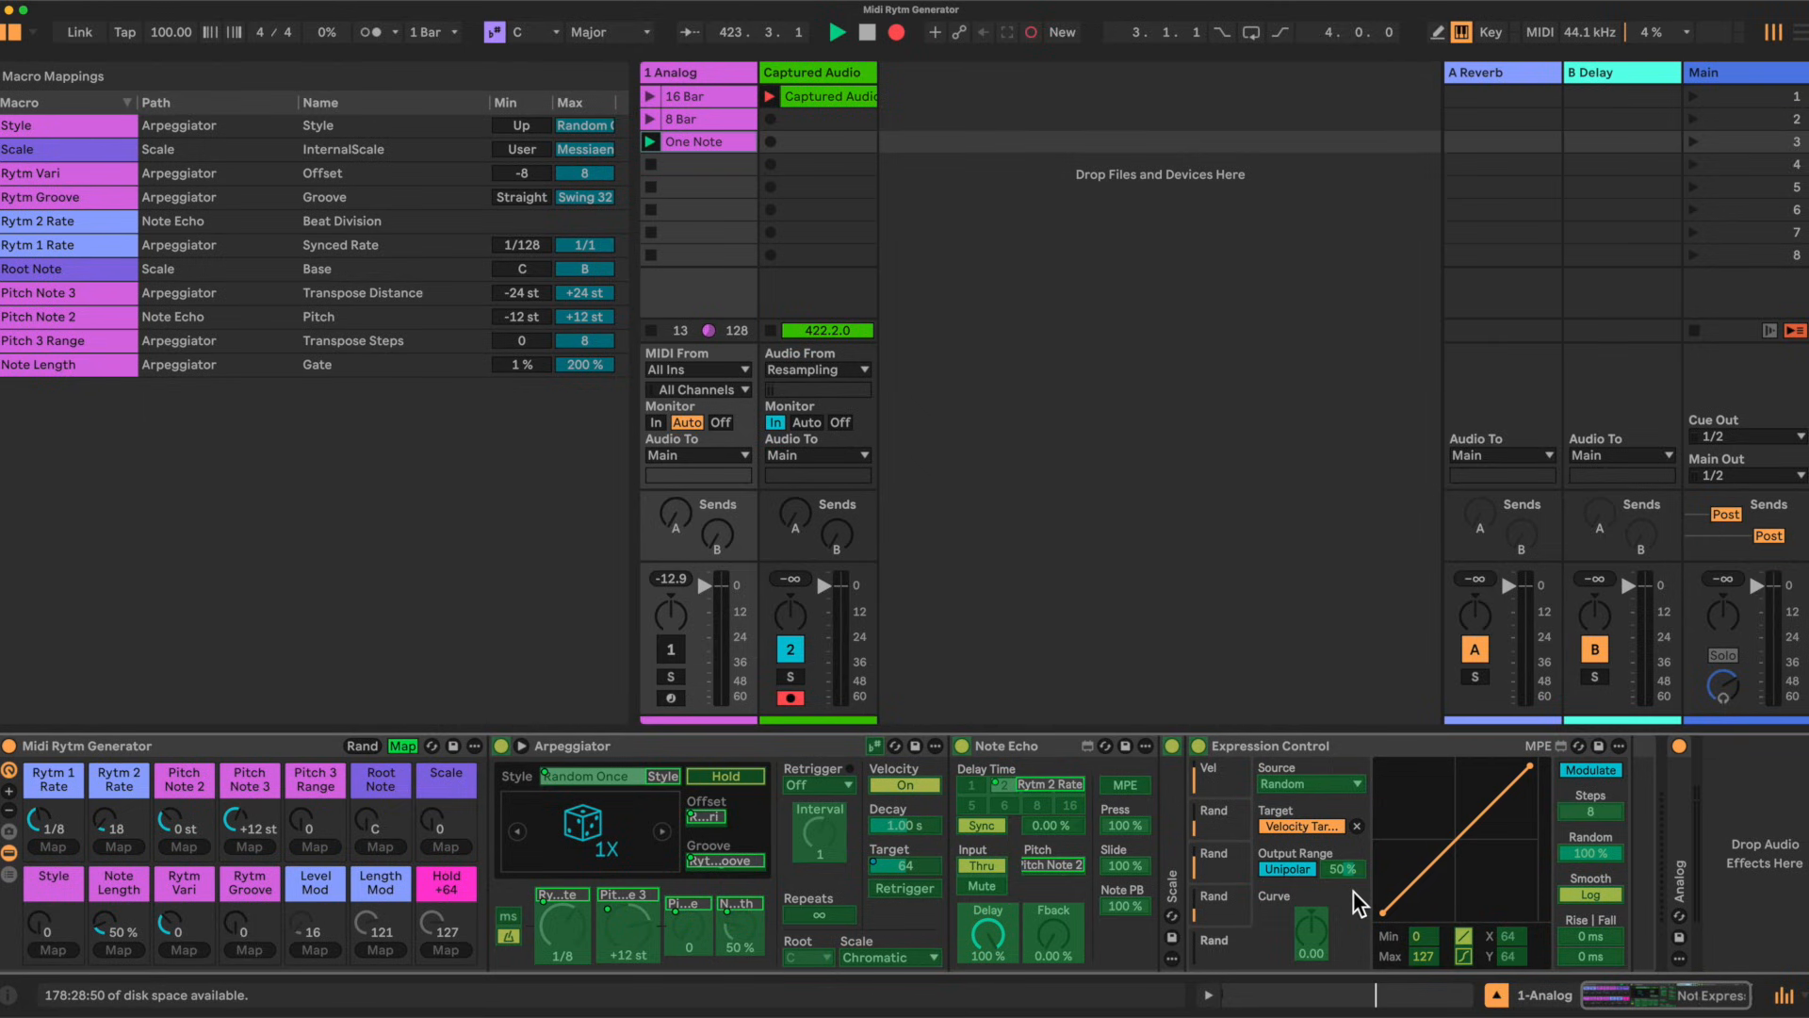
left_click(1214, 897)
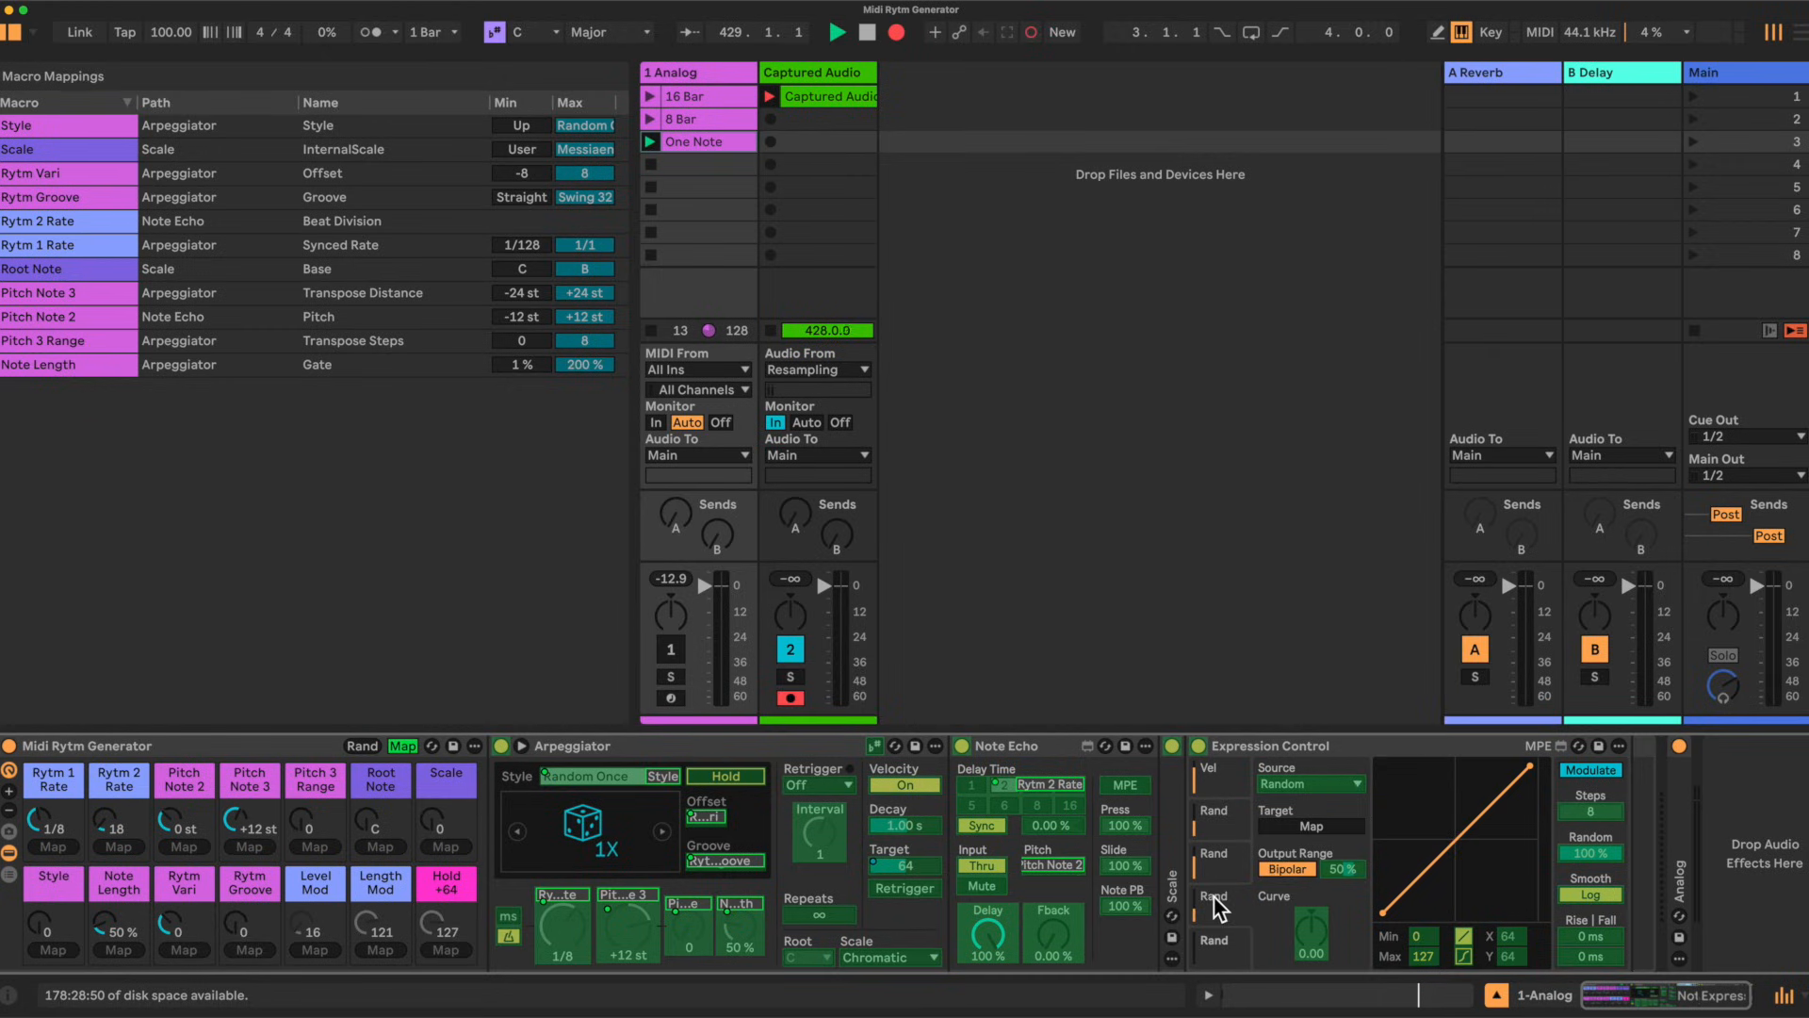
left_click(1321, 823)
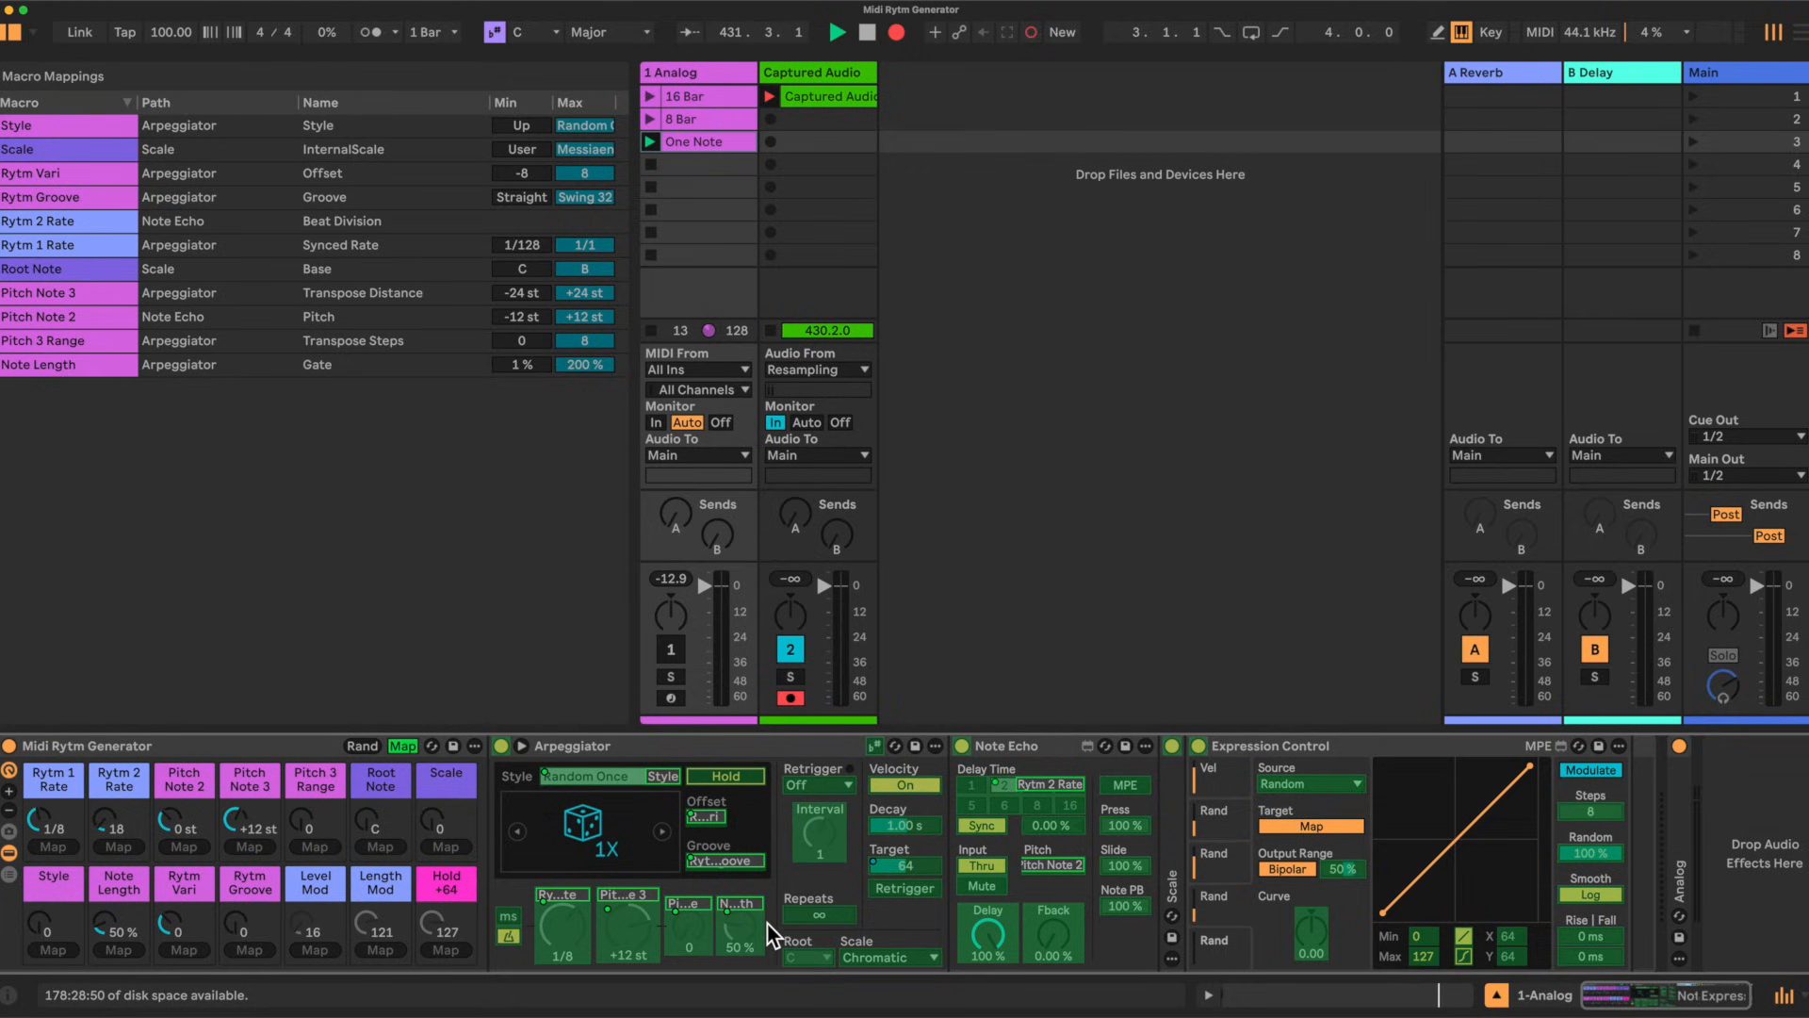
left_click(737, 923)
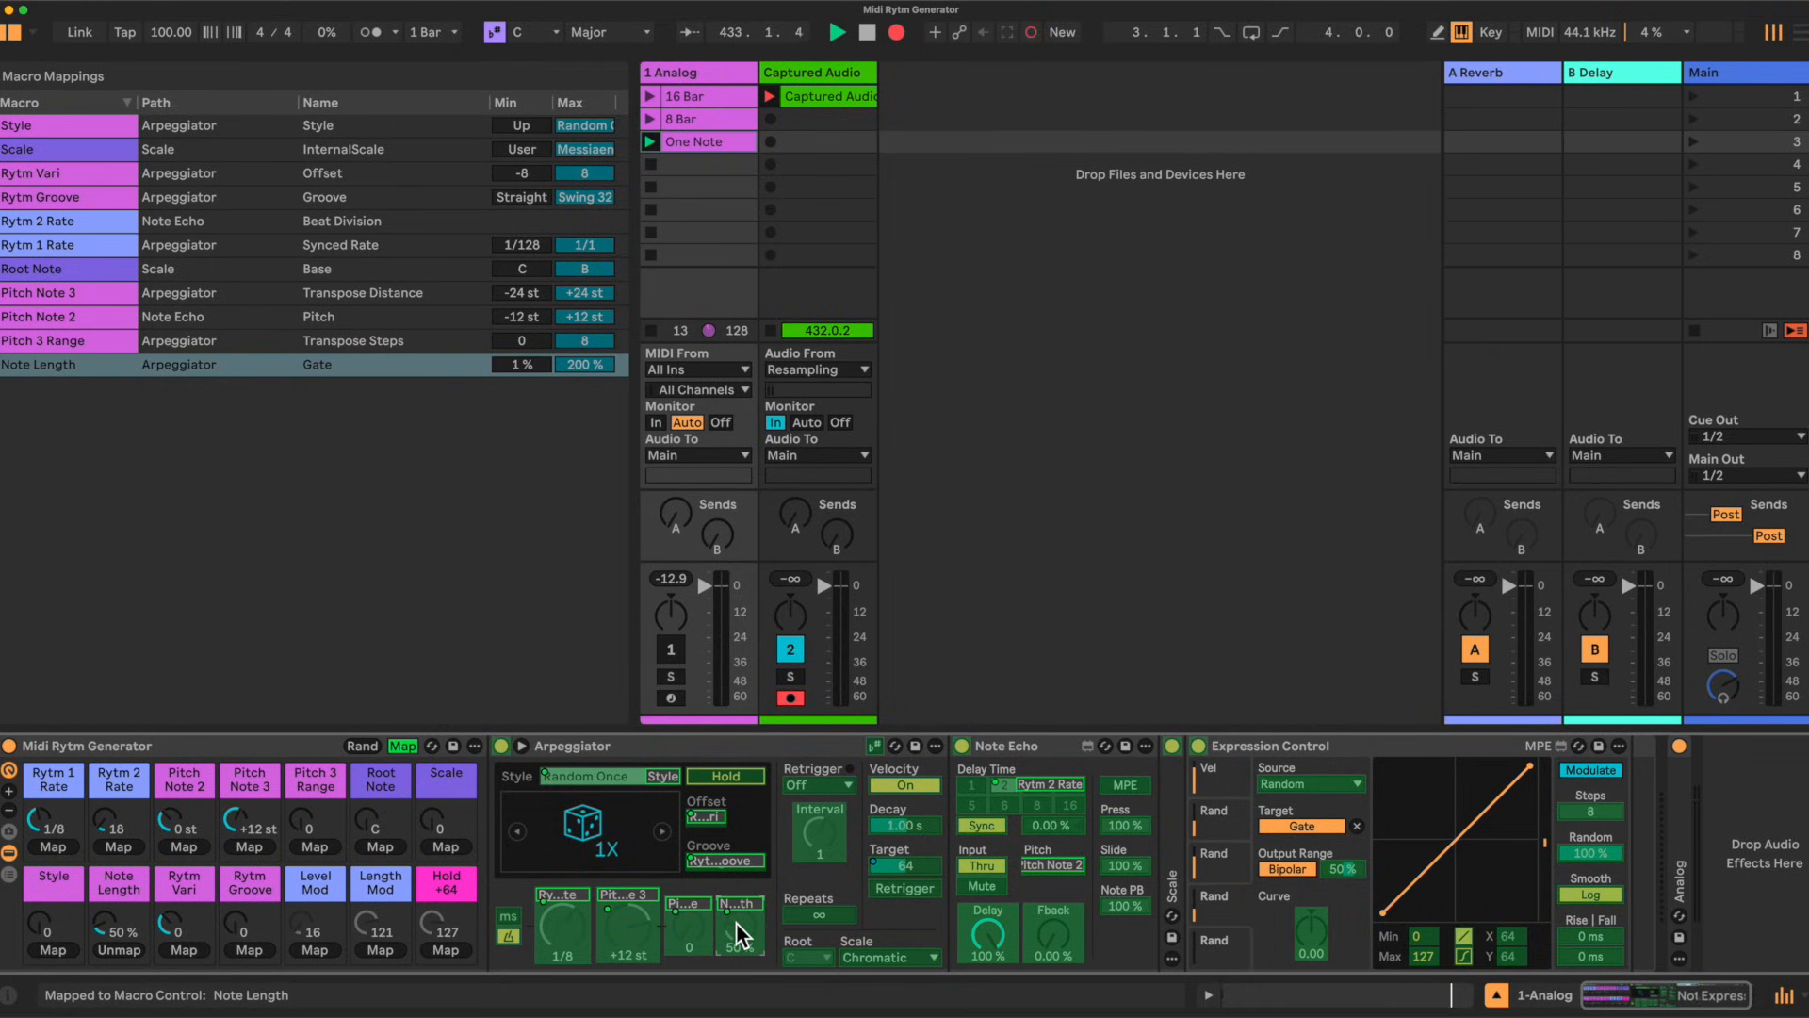
Step: Route two more Expression Control random slots to the Pitch Note 3 and Pitch Note 2 macros
left_click(1235, 855)
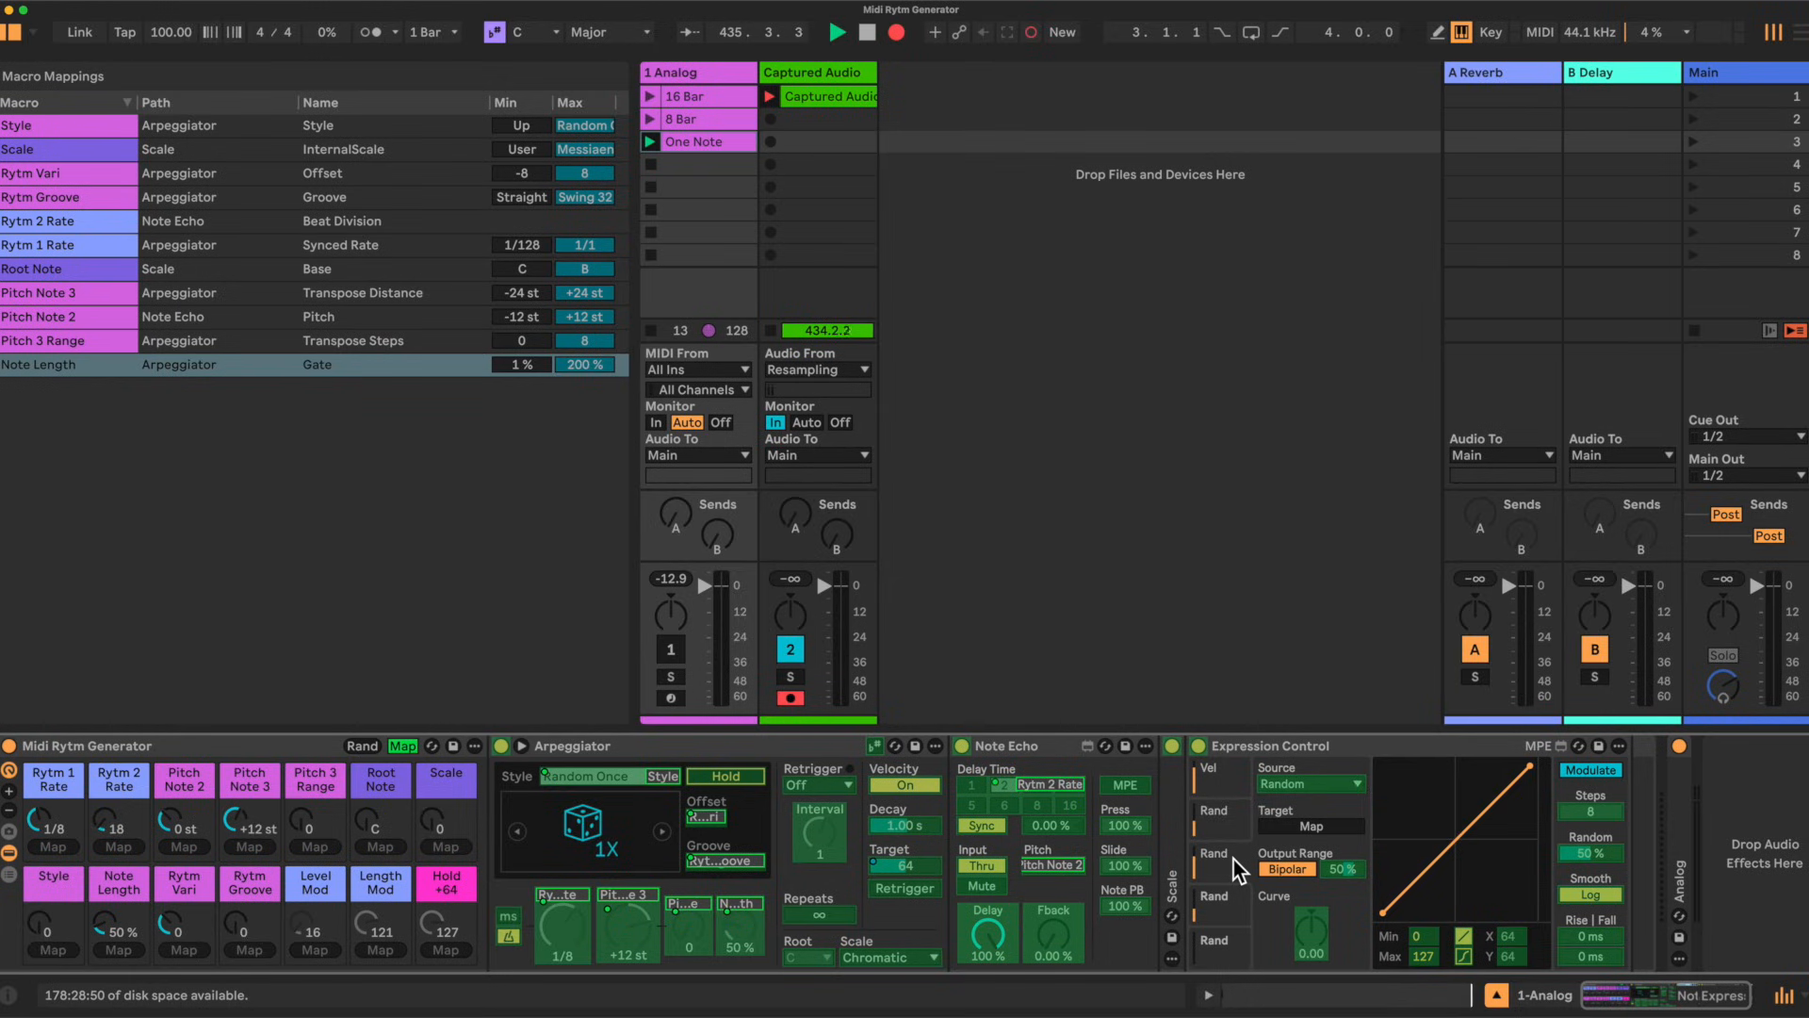
left_click(1333, 826)
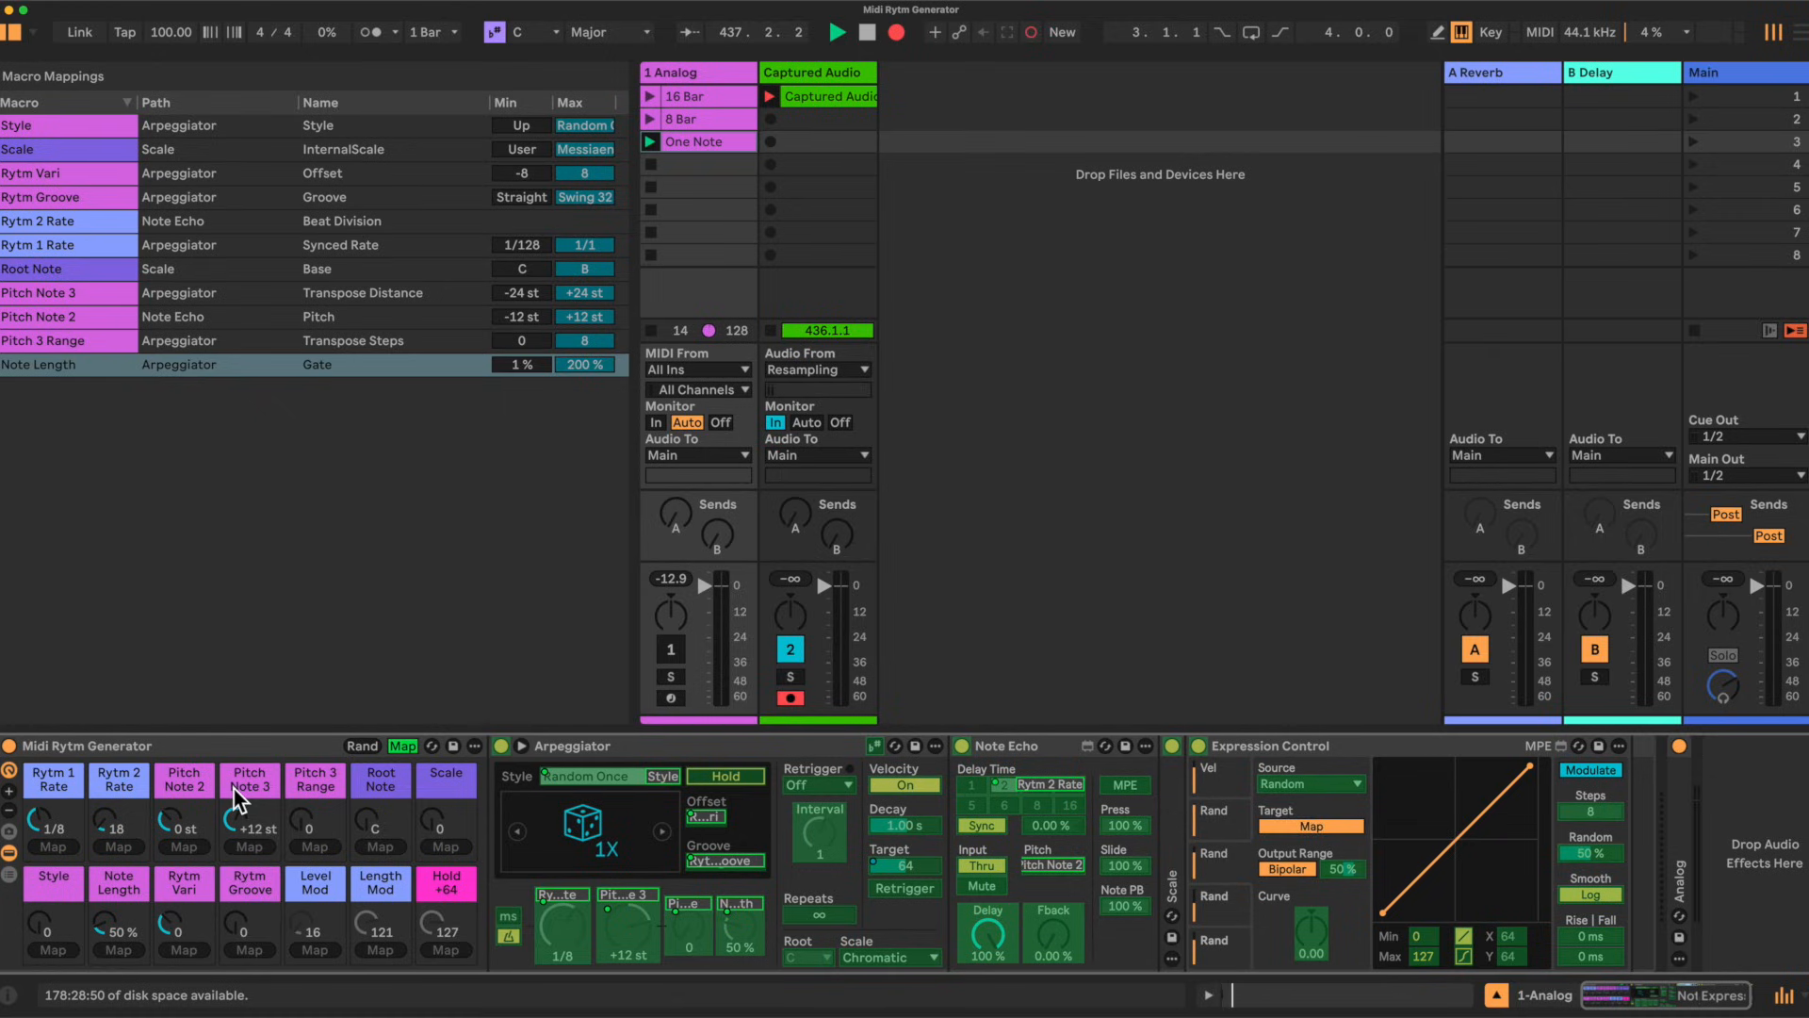
left_click(245, 818)
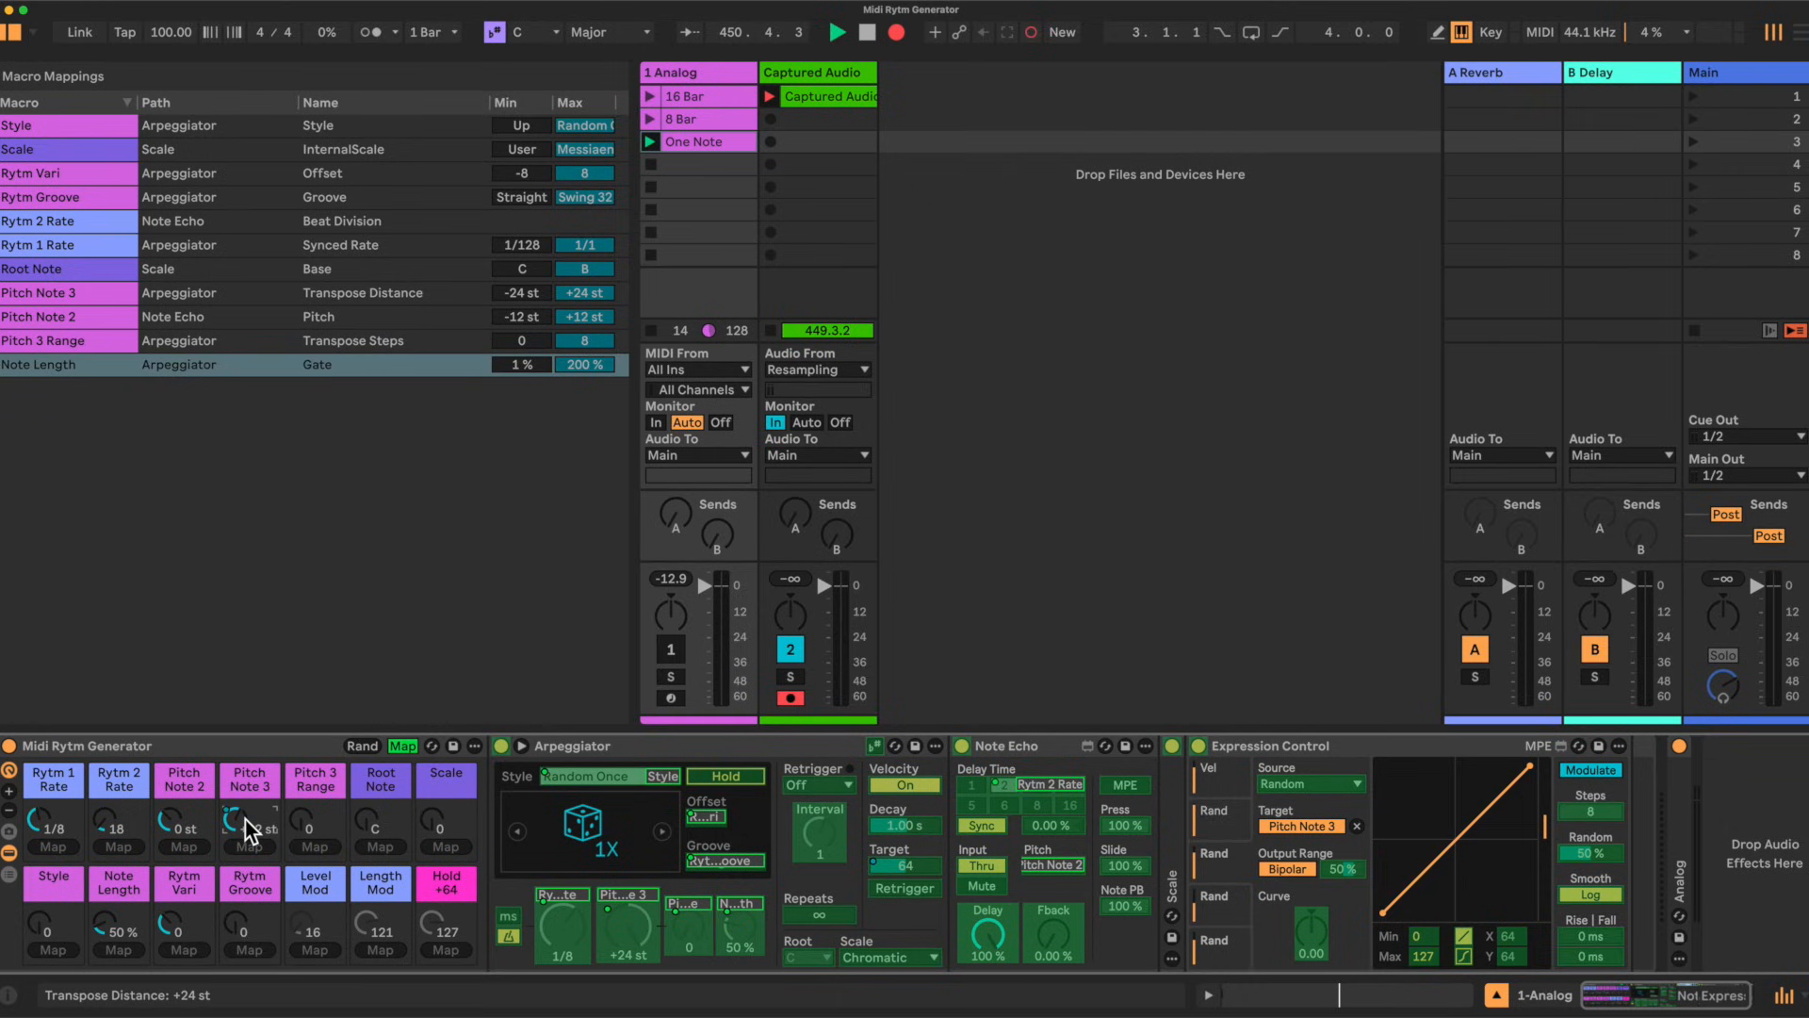
left_click(1234, 824)
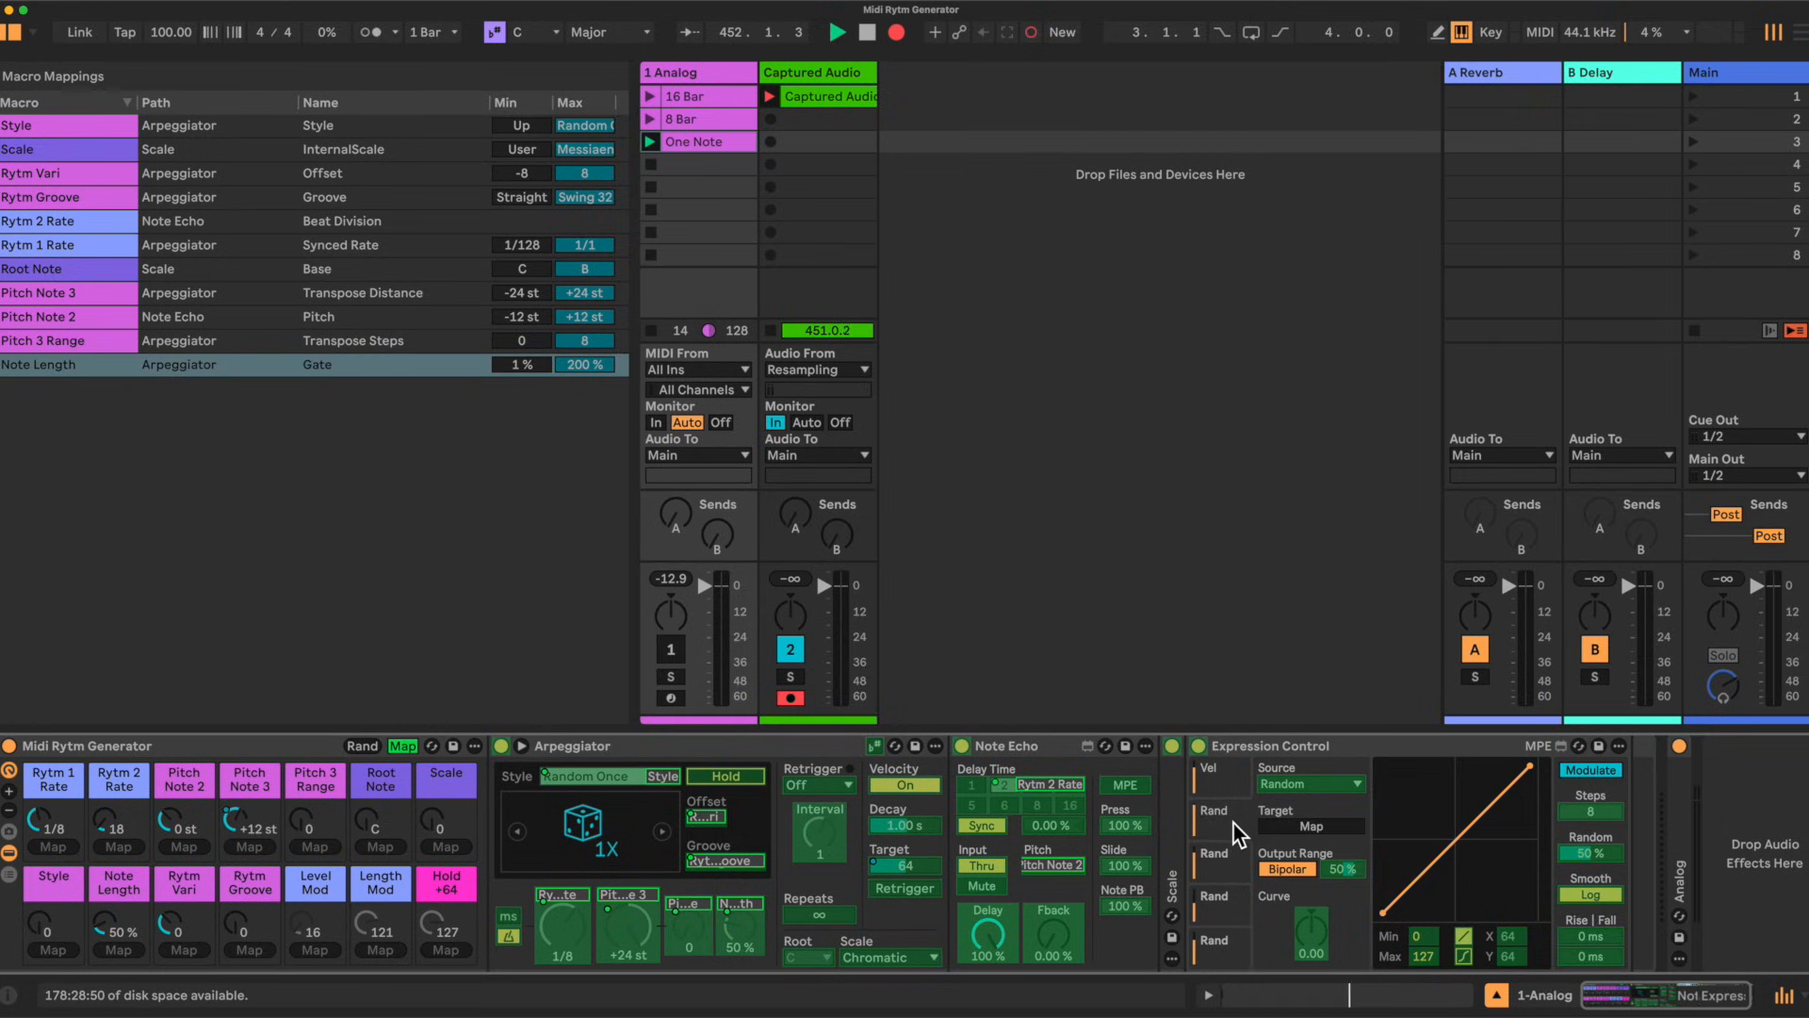
left_click(1303, 824)
left_click(172, 817)
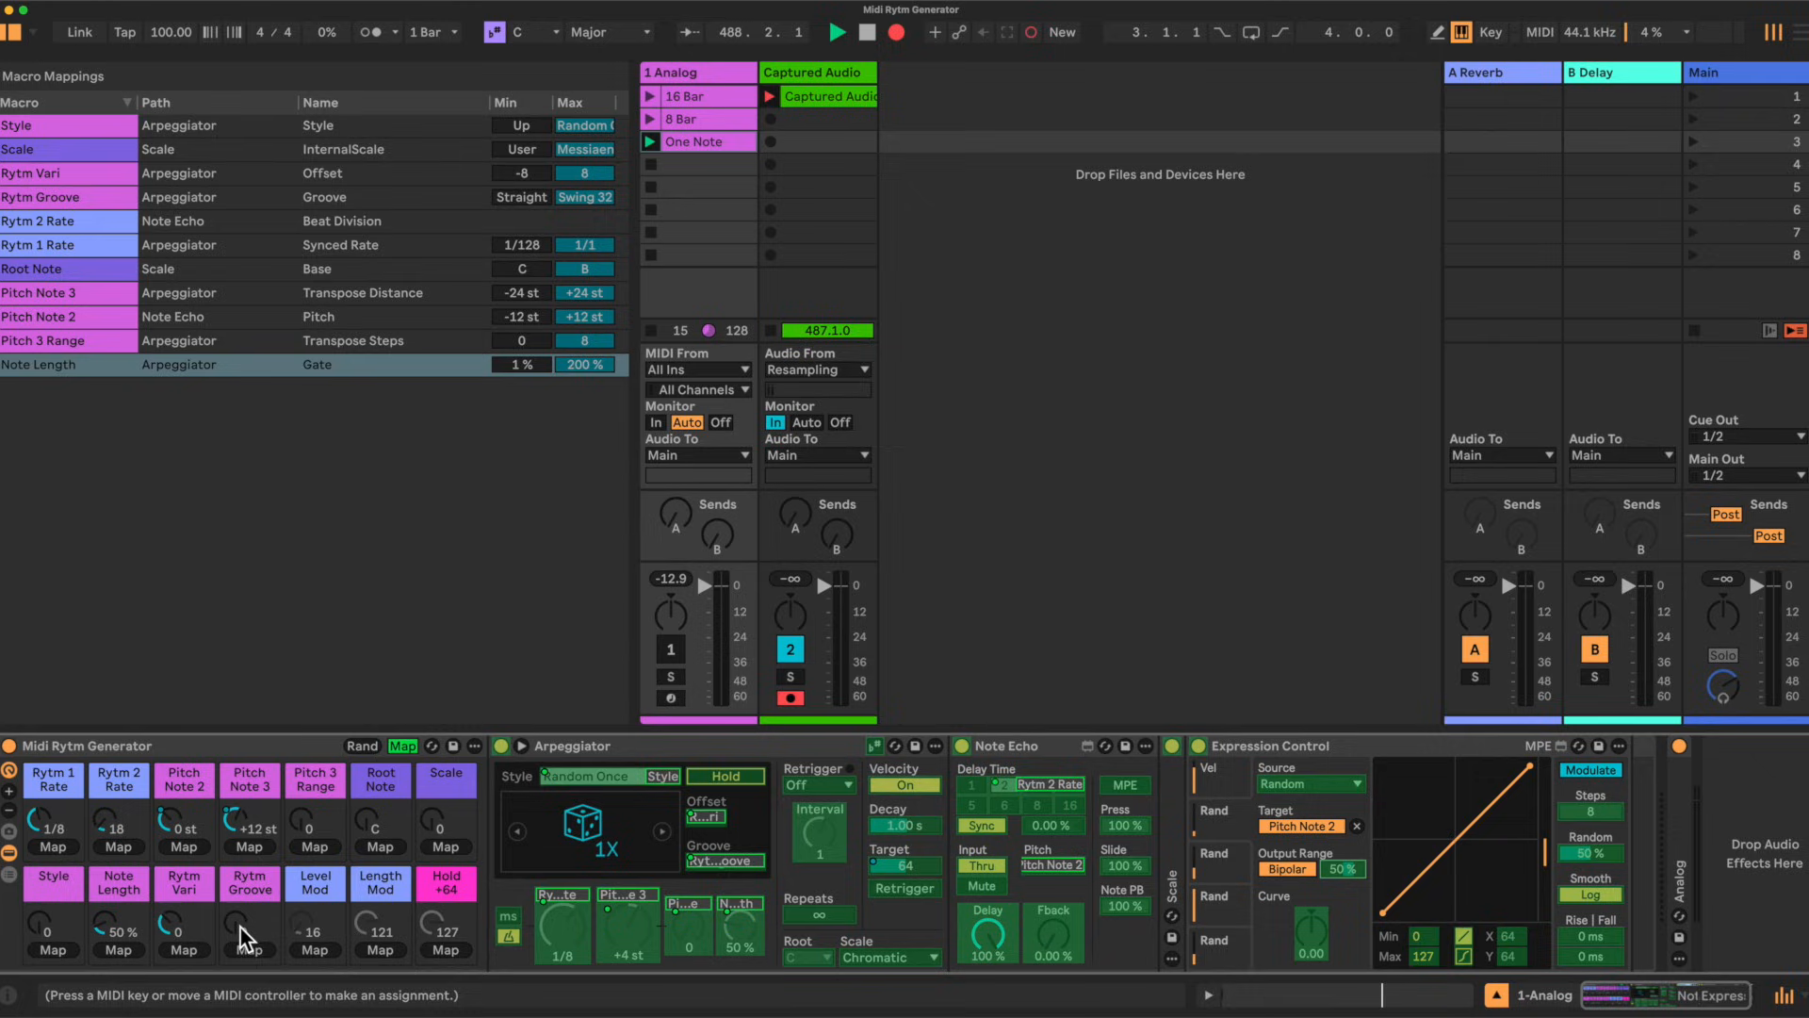
Step: Map the modulation amounts of the two pitch random slots to the Rytm Vari macro
left_click(183, 947)
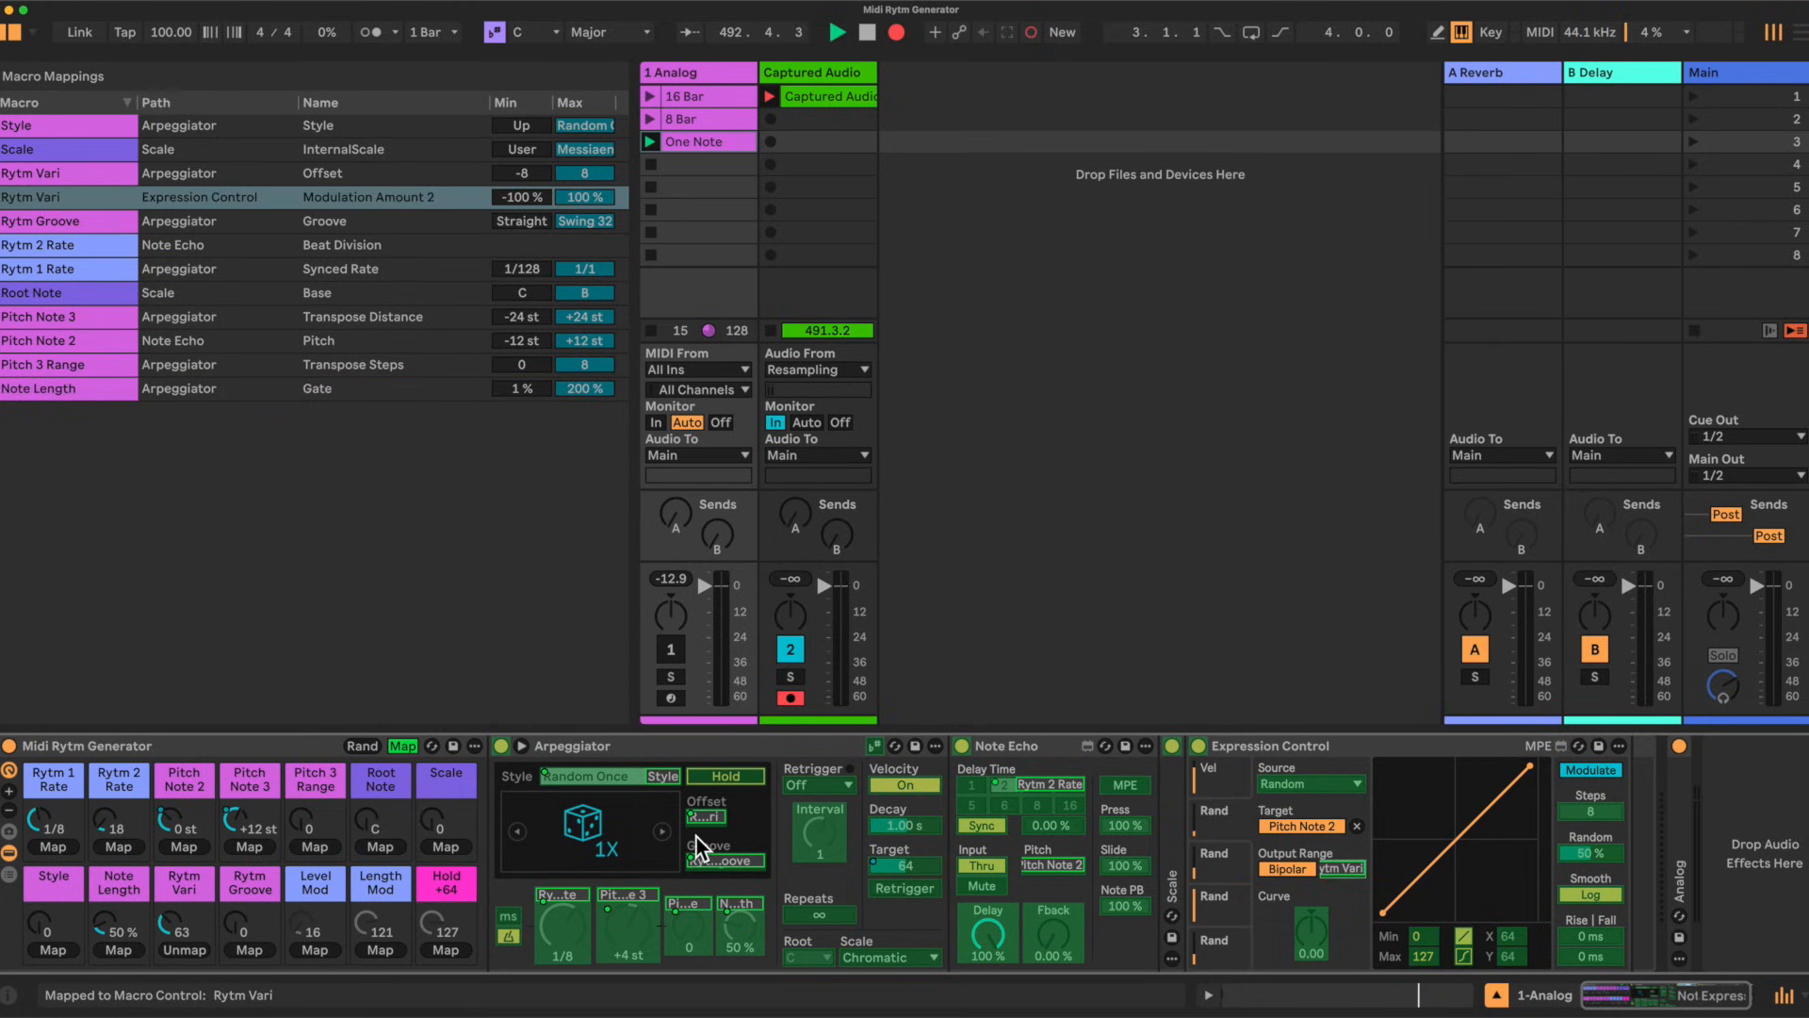
left_click(1236, 857)
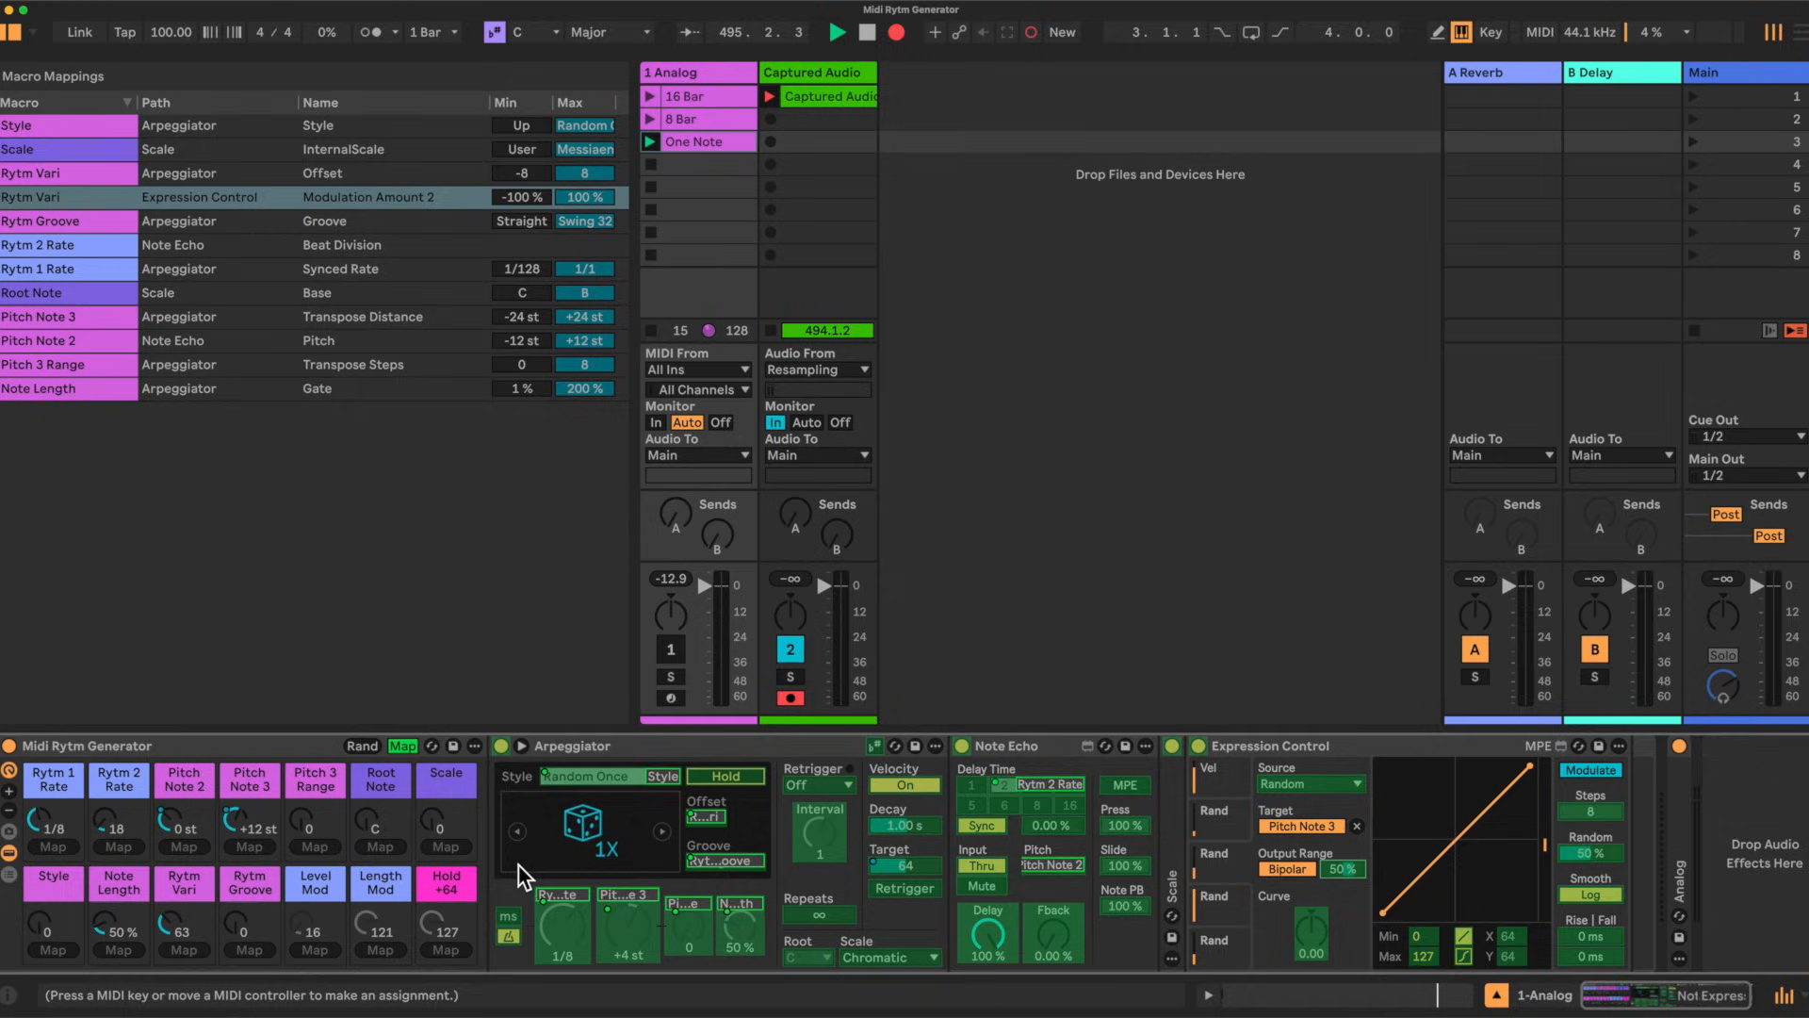
left_click(180, 941)
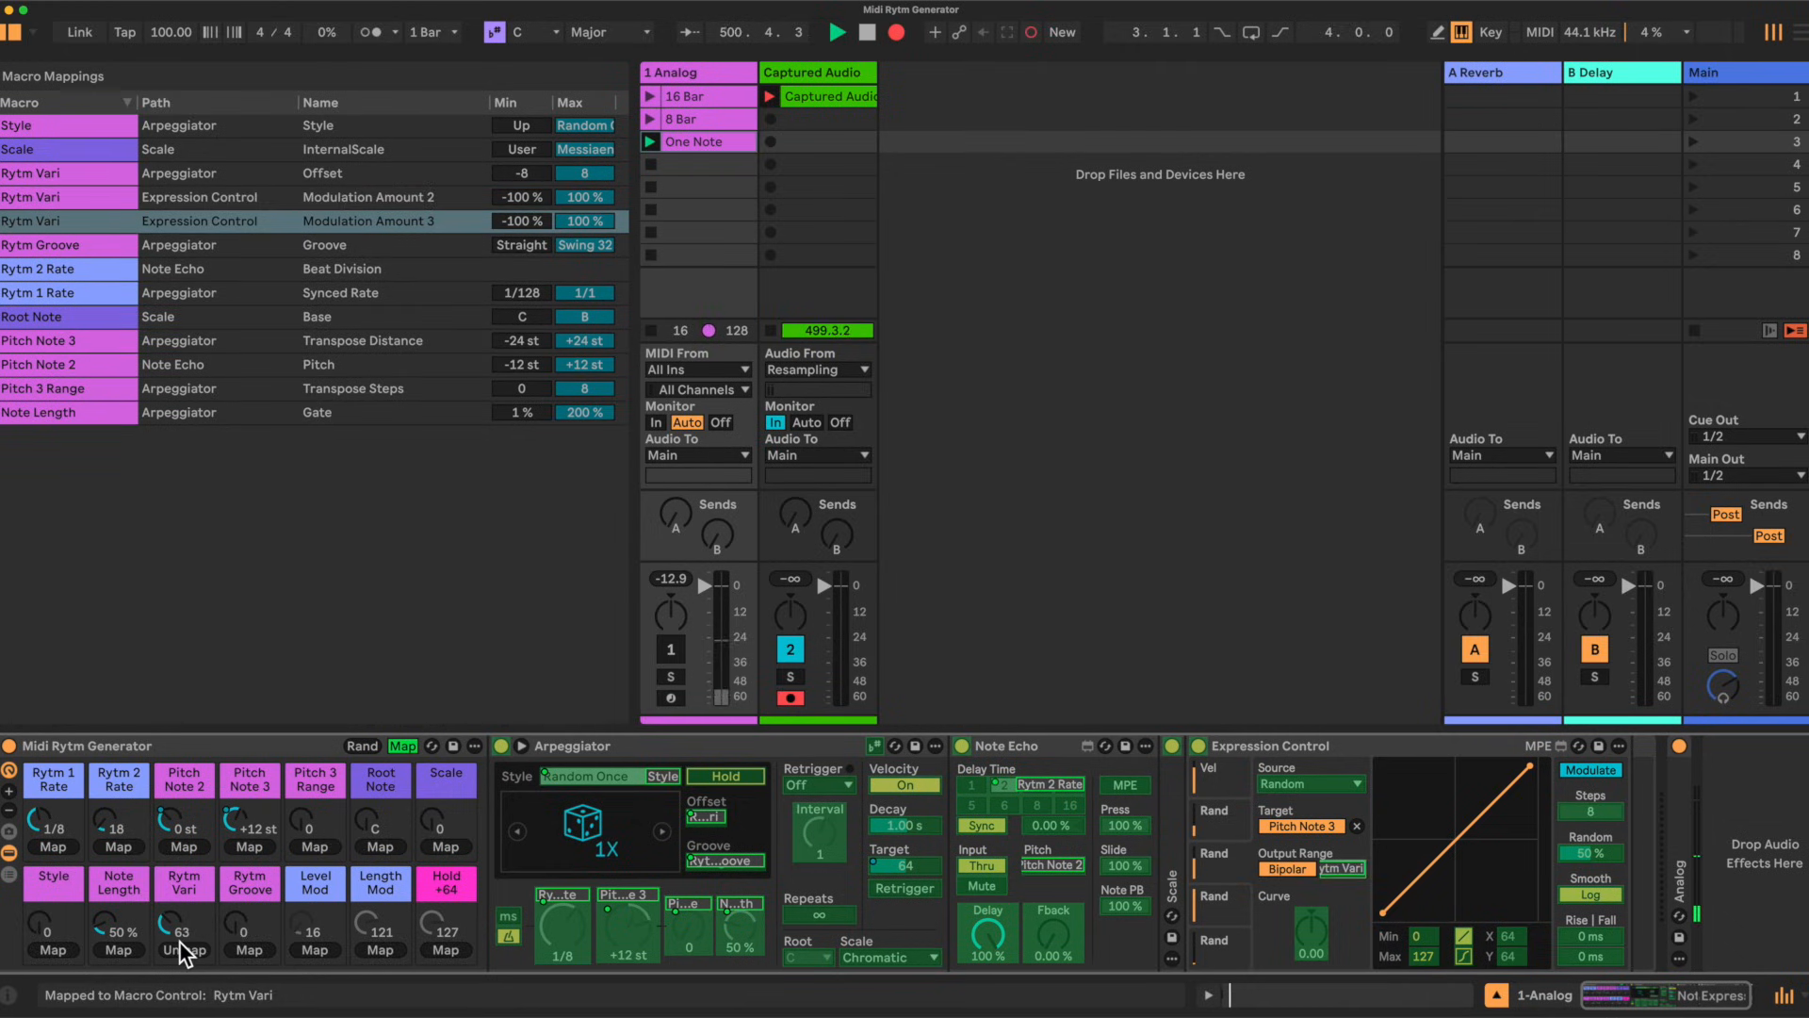
Step: Map the Gate slot's modulation amount to the Length Mod macro and the velocity slot's amount to the Level Mod macro
left_click(1219, 897)
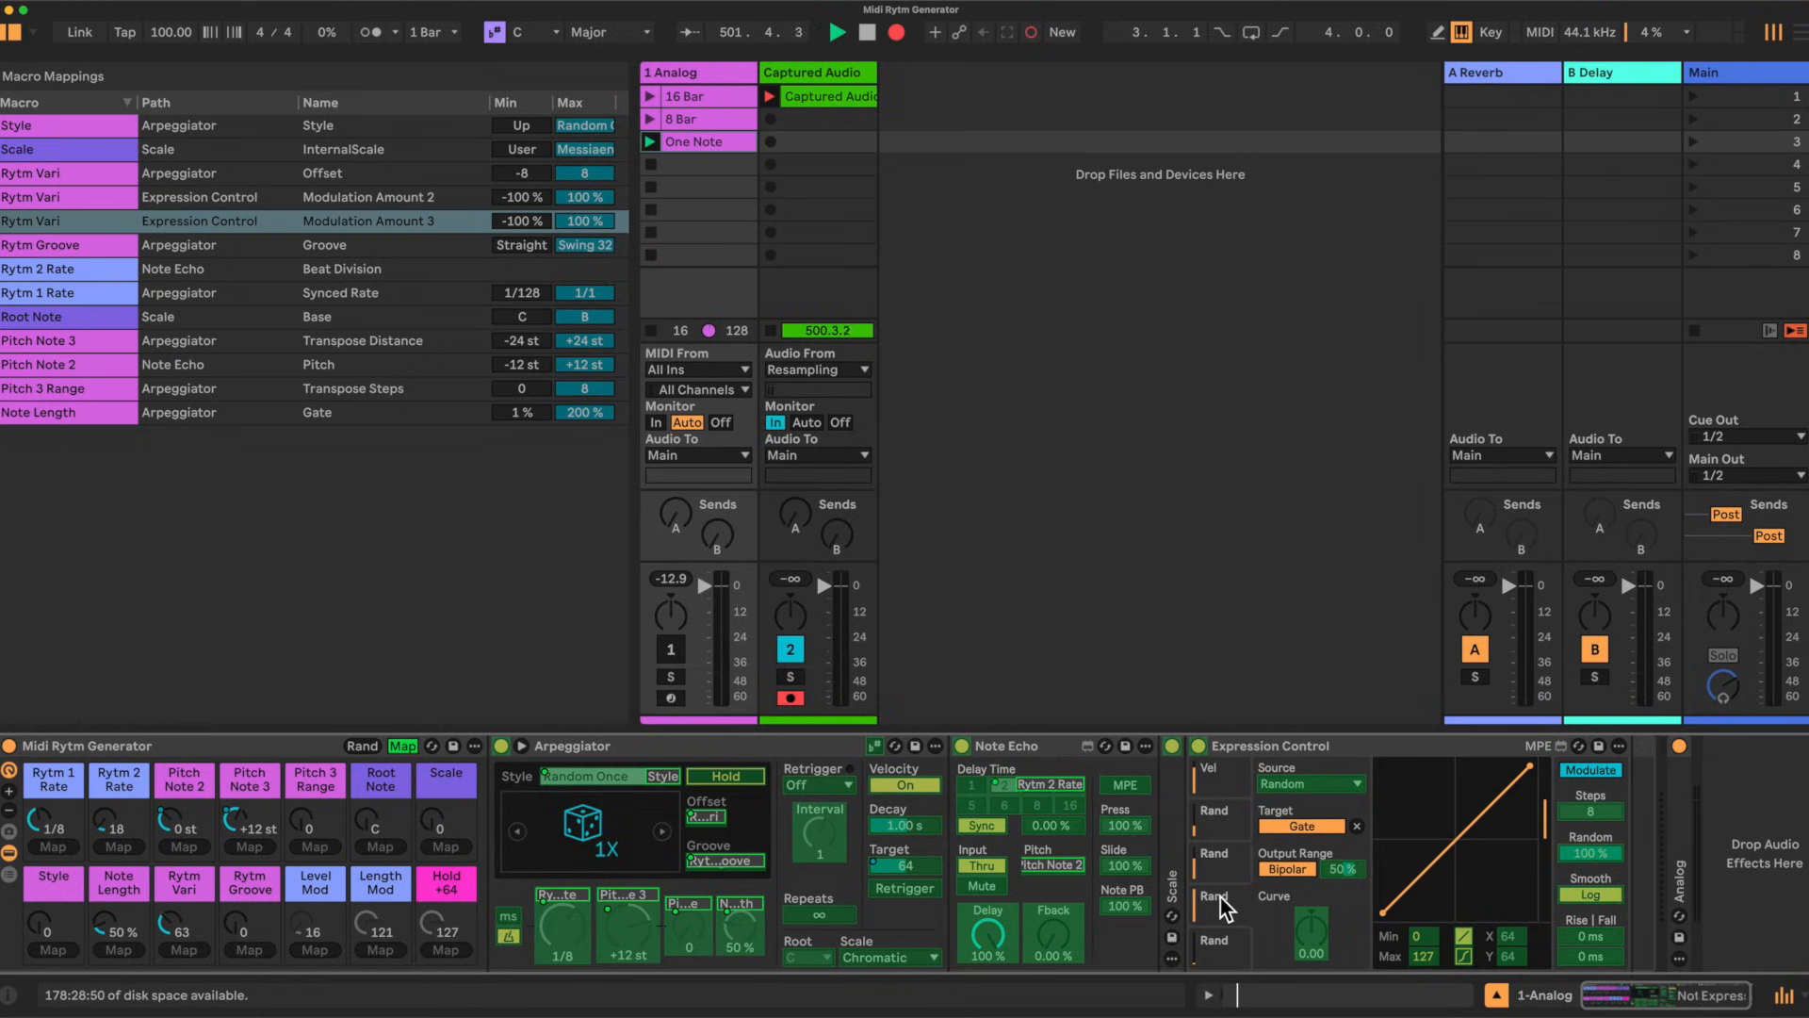
left_click(1349, 867)
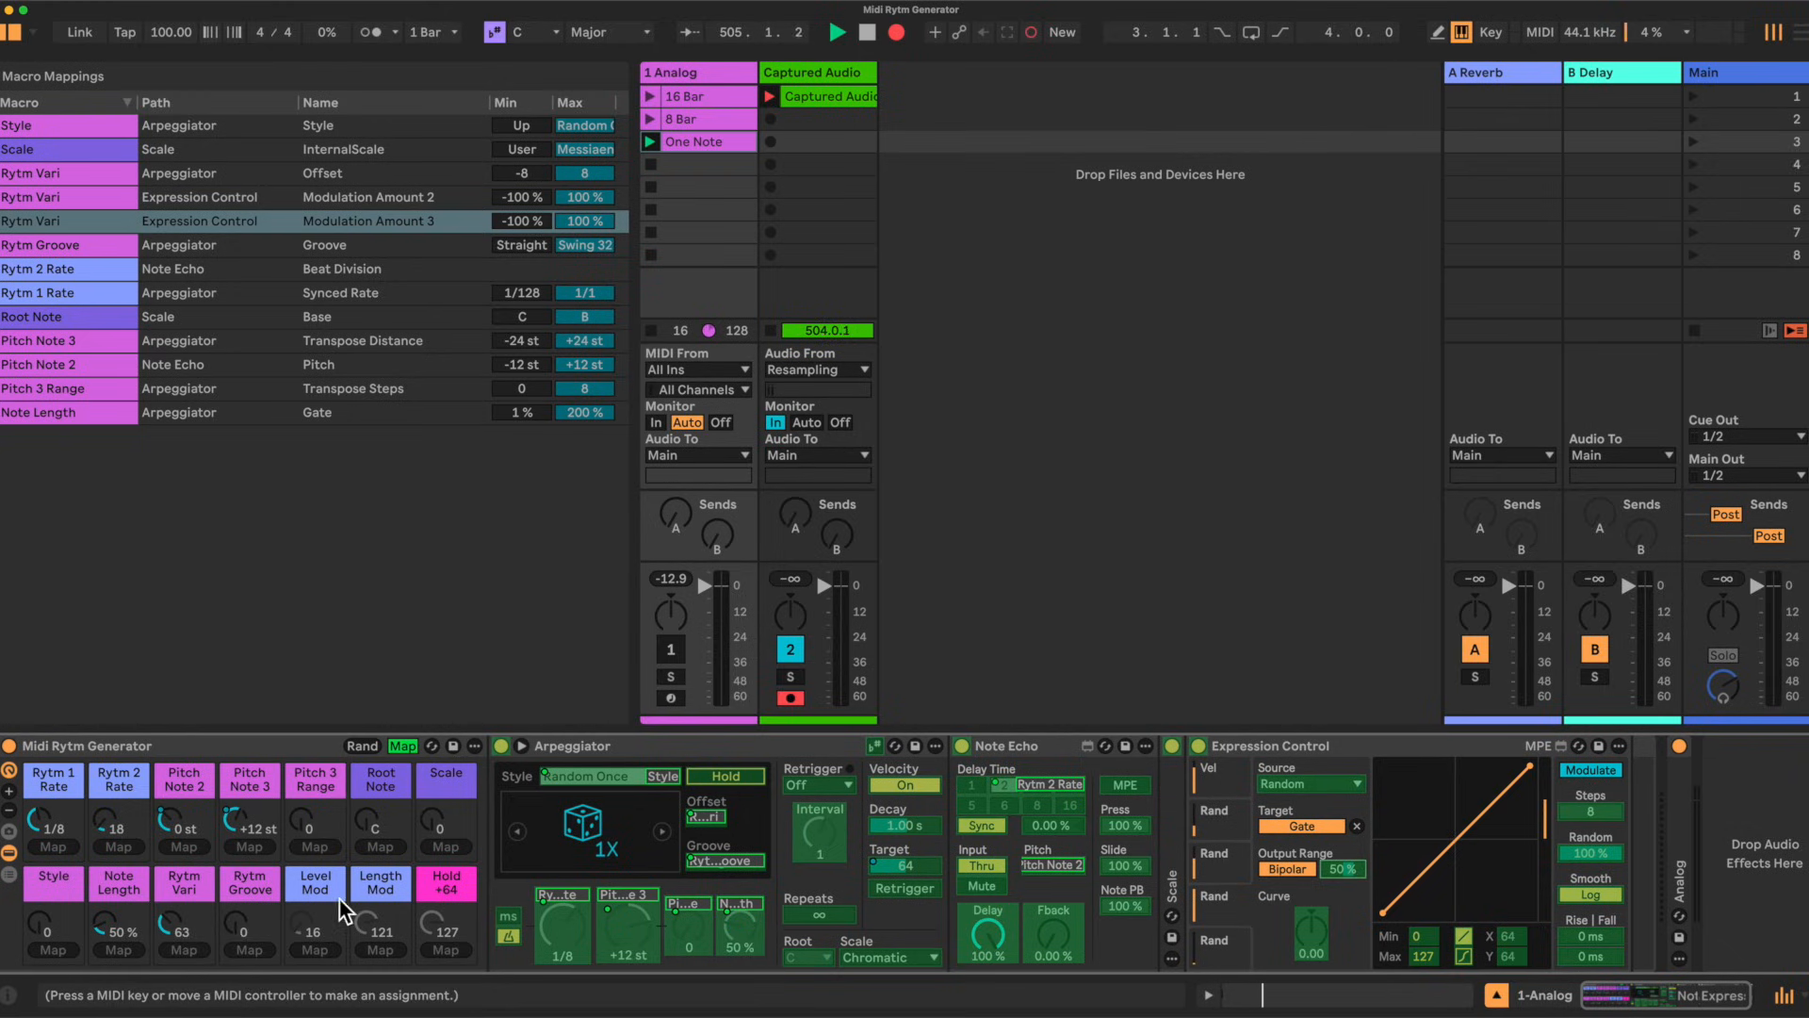
left_click(393, 947)
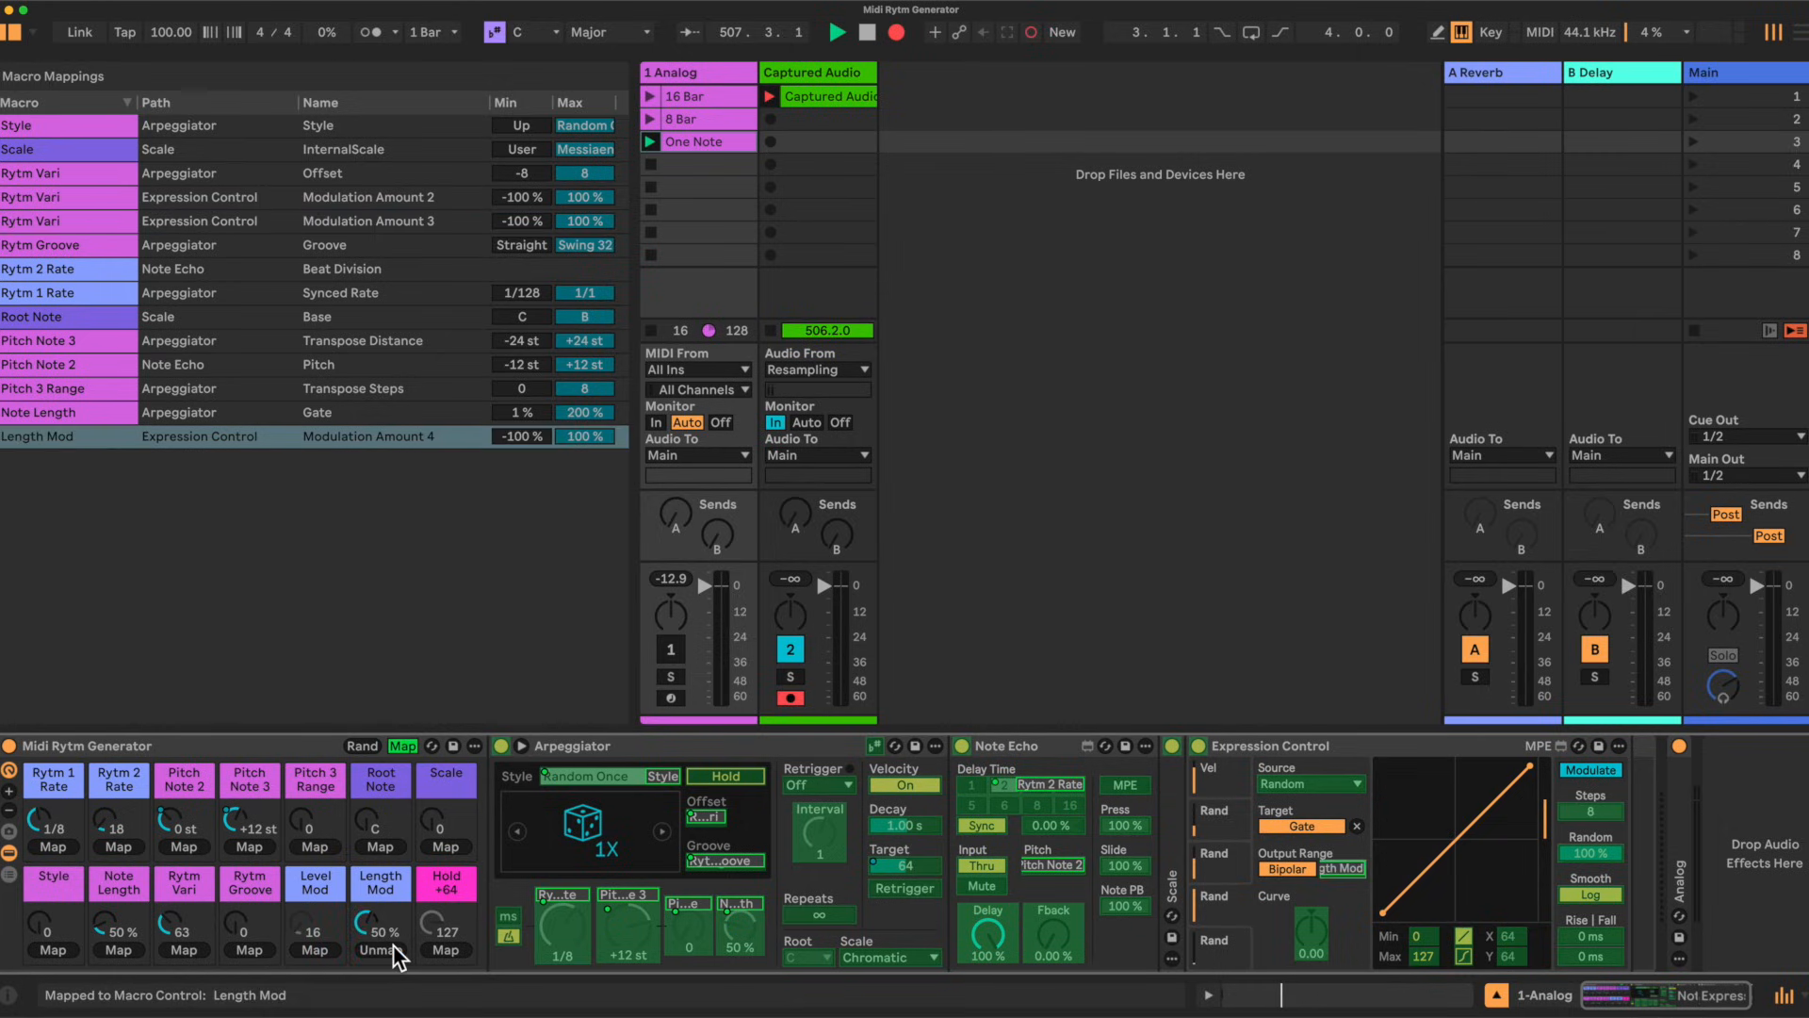
left_click(1241, 946)
left_click(1353, 865)
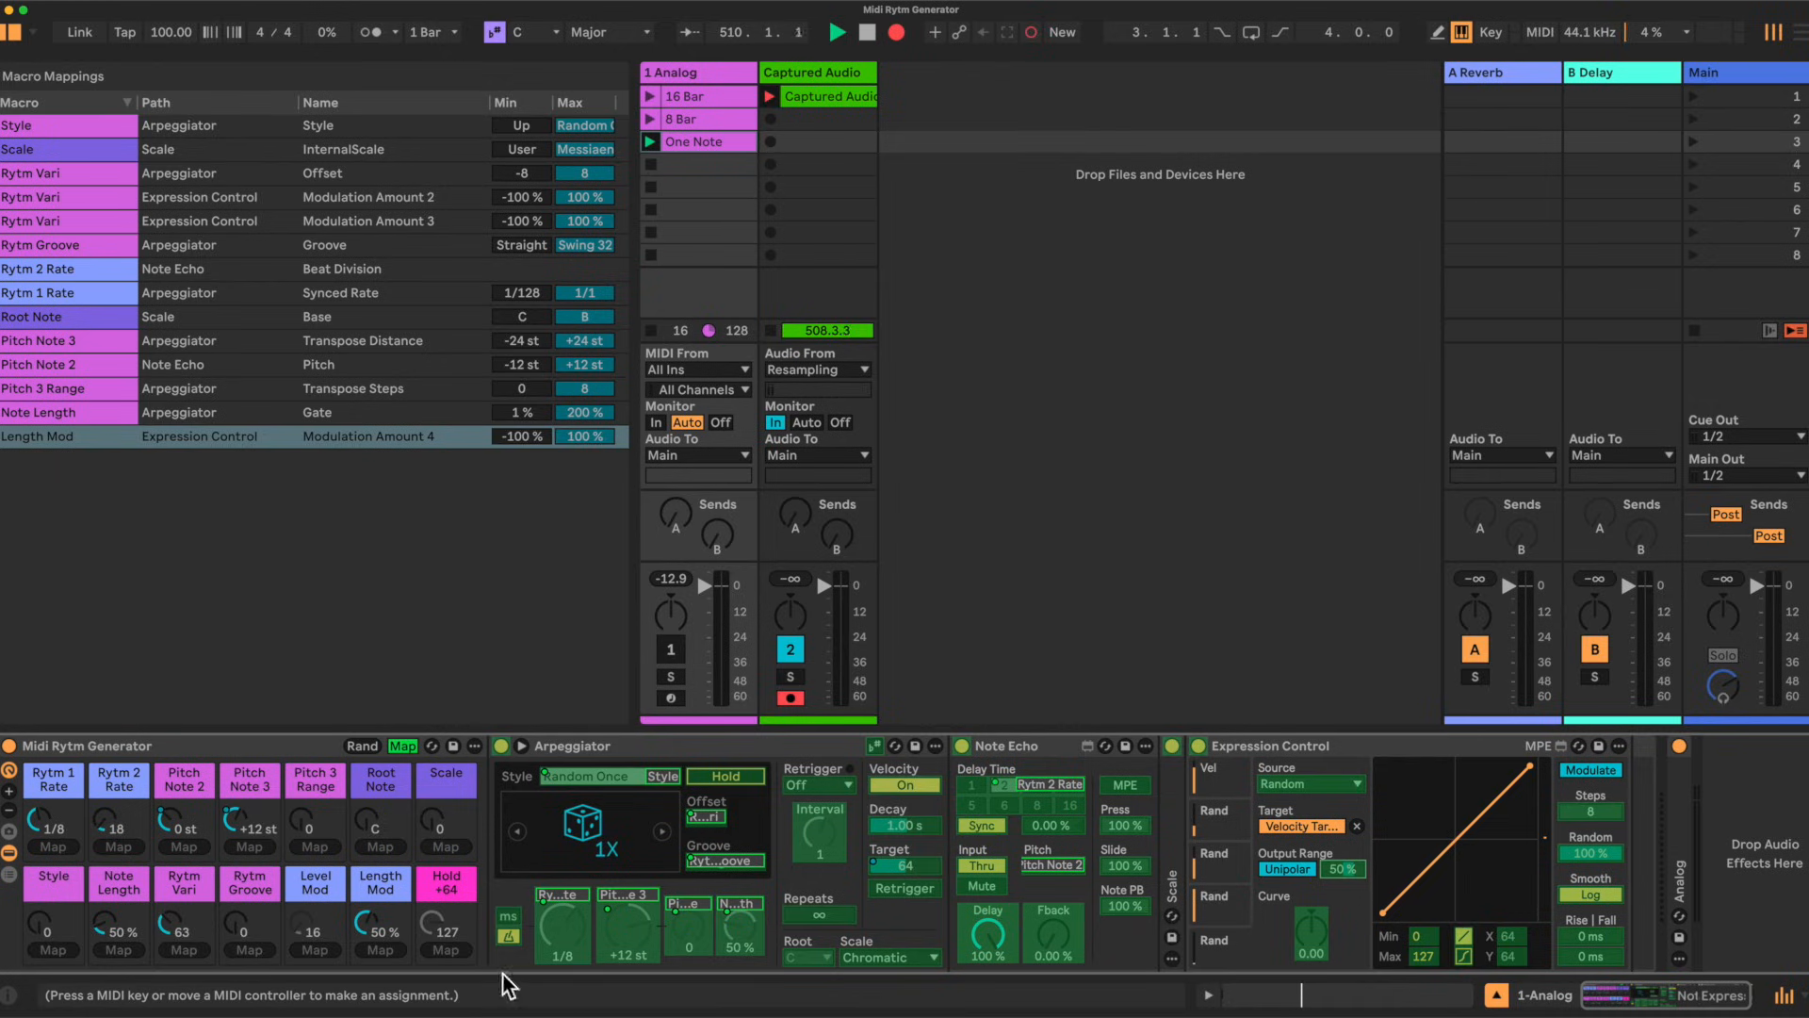
left_click(311, 950)
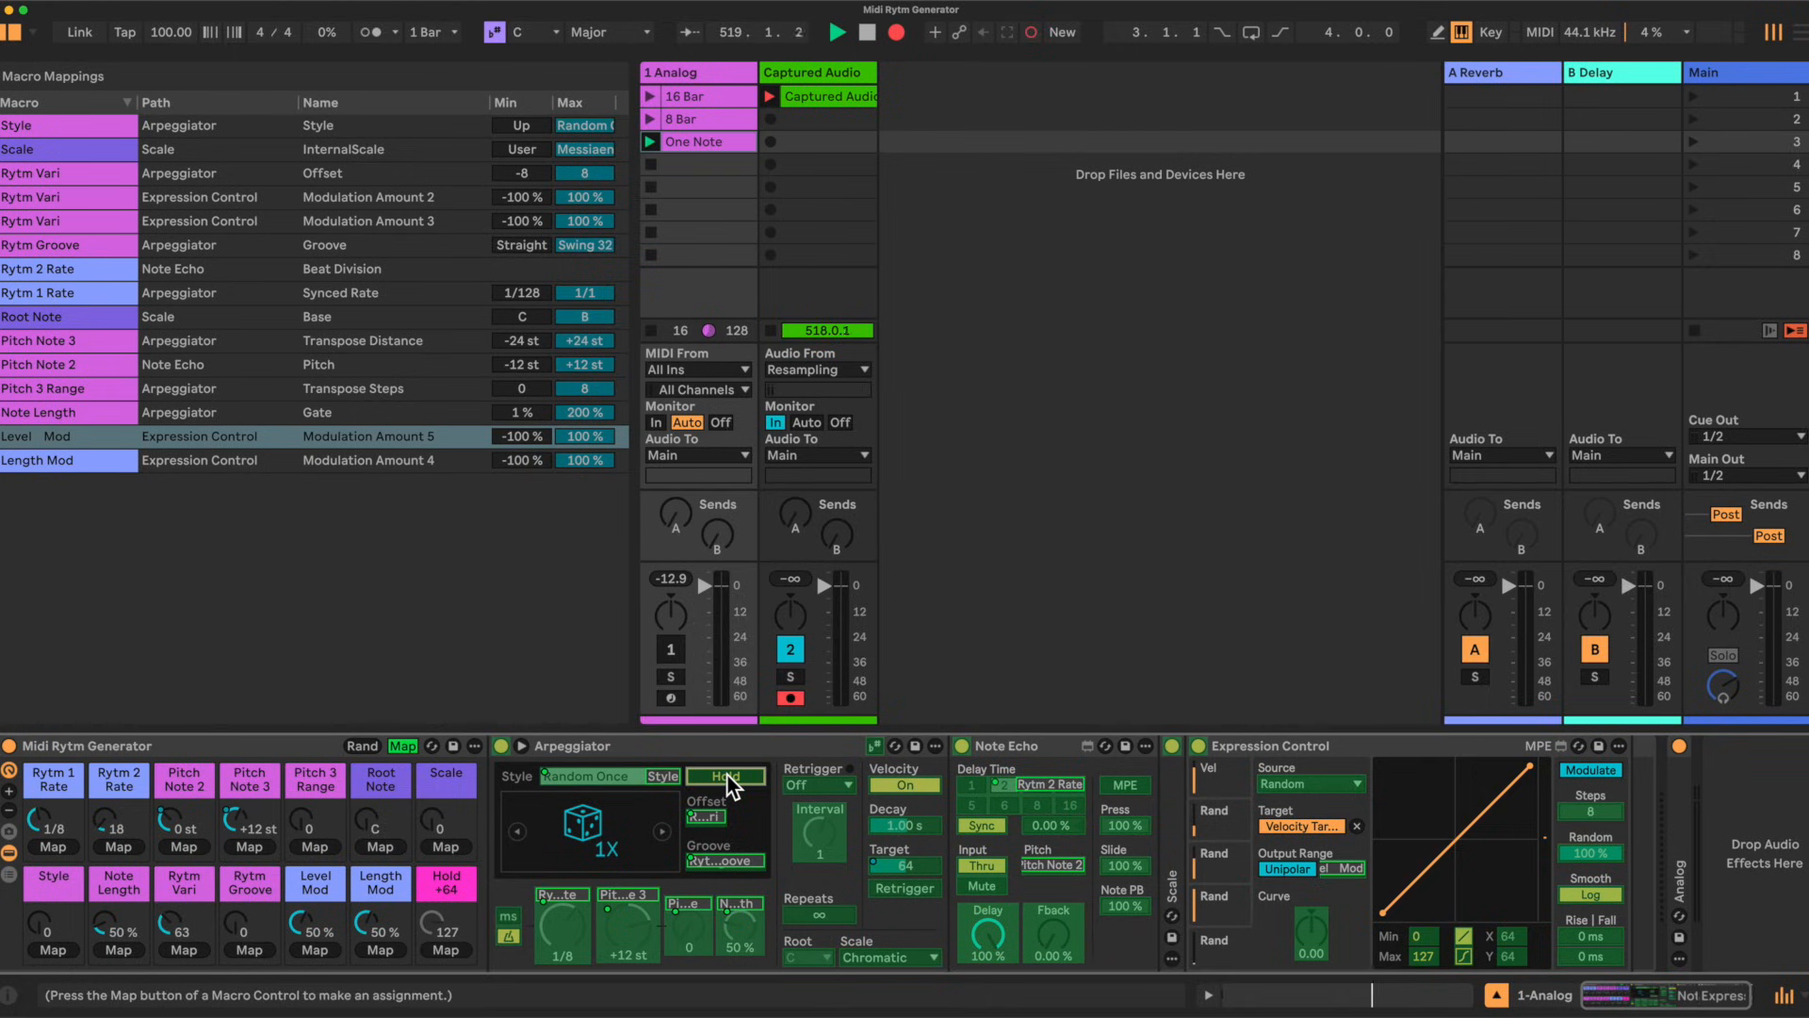
Step: Map the Arpeggiator's Hold to the Hold +64 macro
left_click(443, 948)
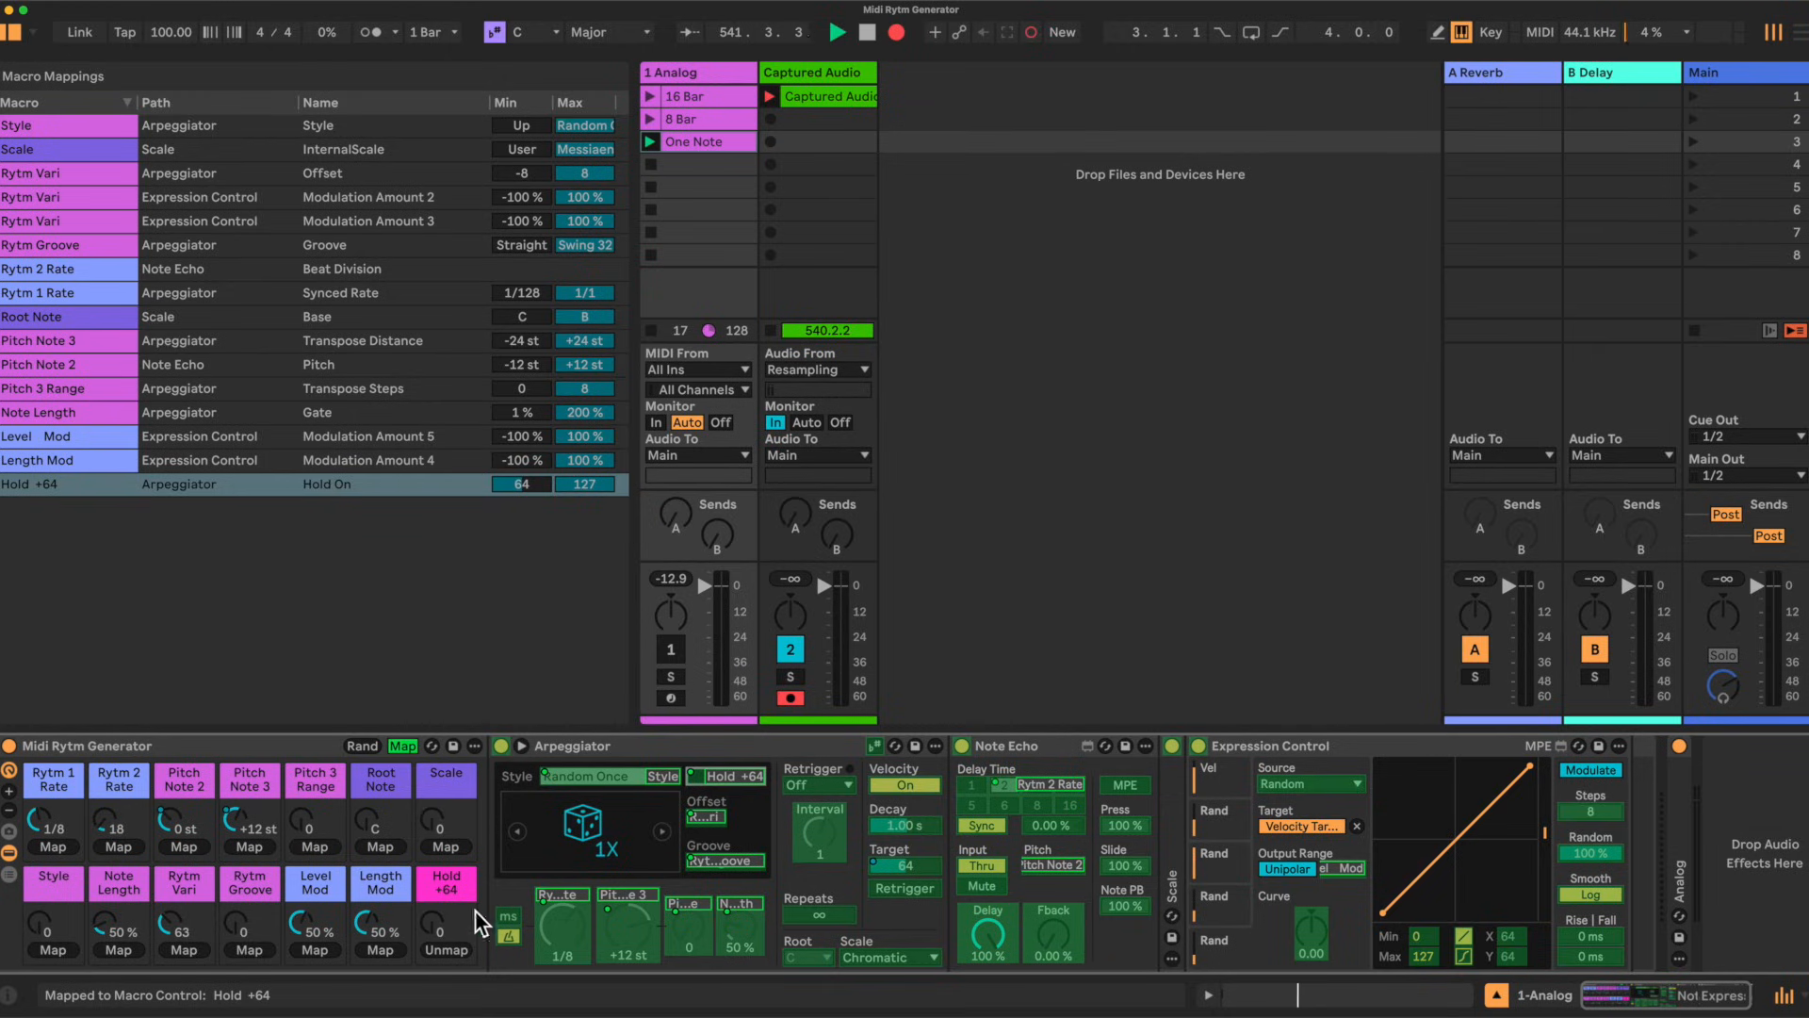
left_click(1240, 812)
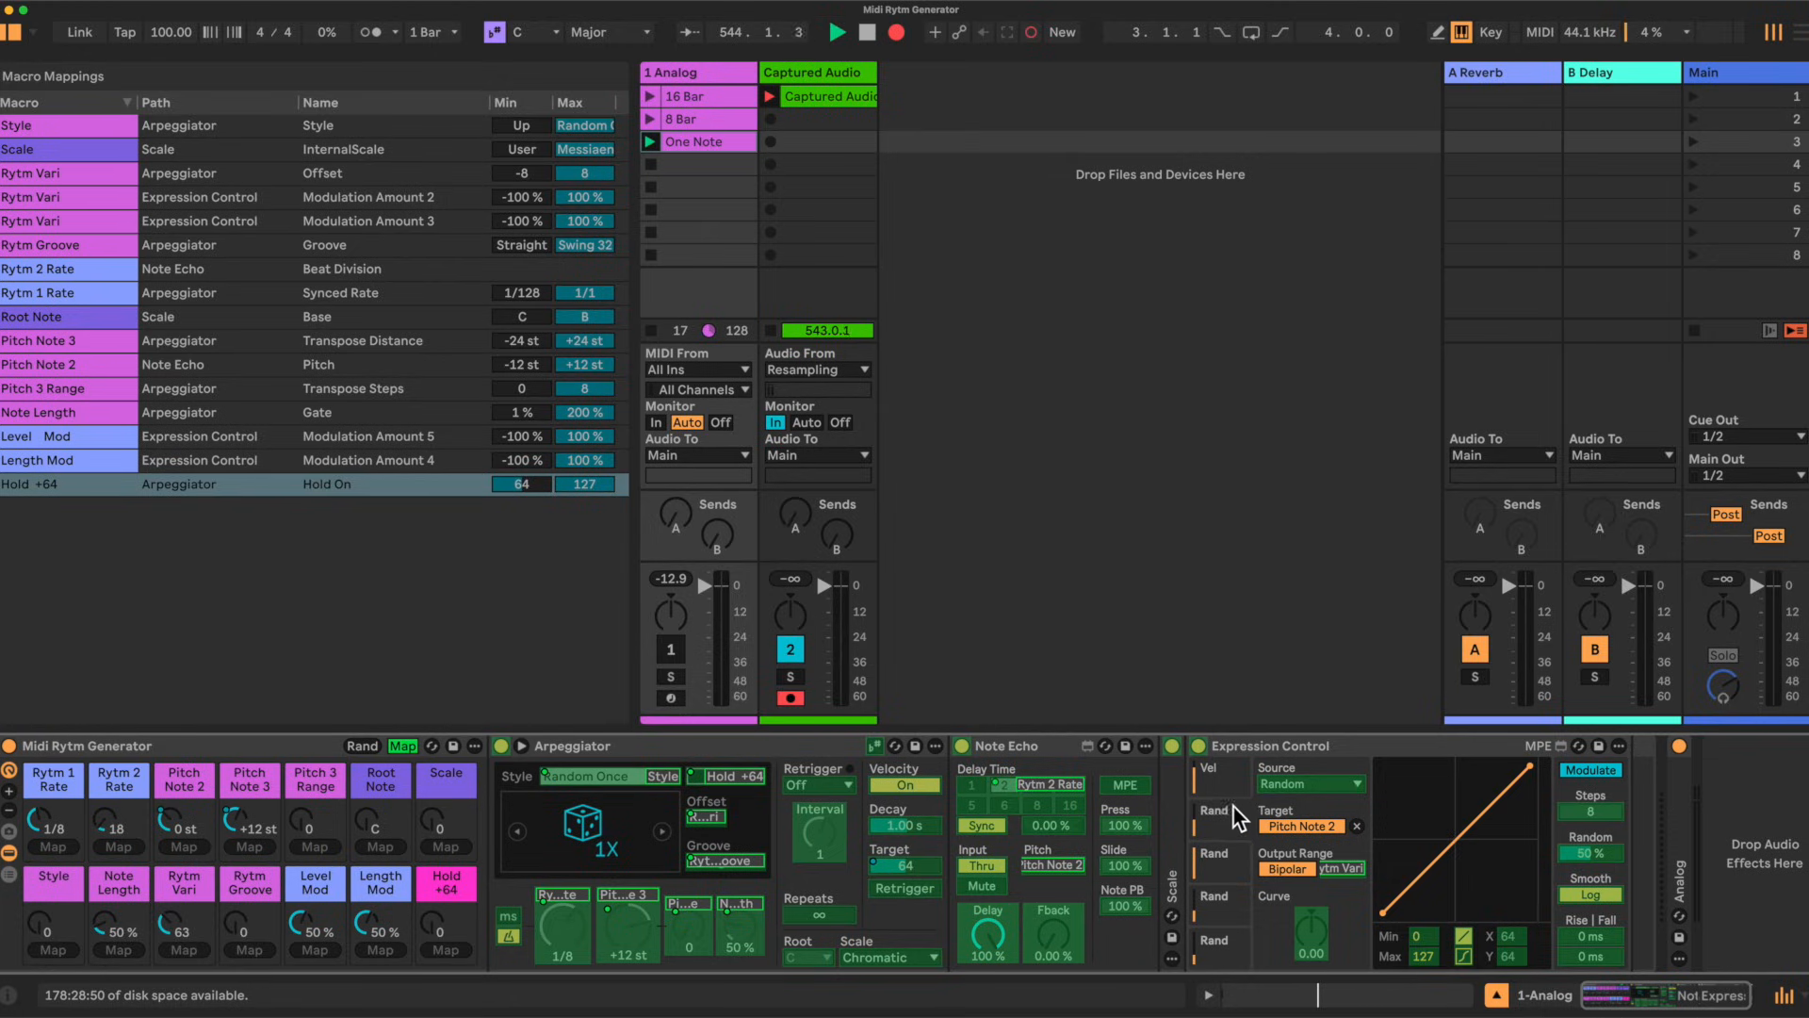
Step: Map the random amounts of the two pitch random slots in Expression Control to the Rytm Vari macro
left_click(1598, 851)
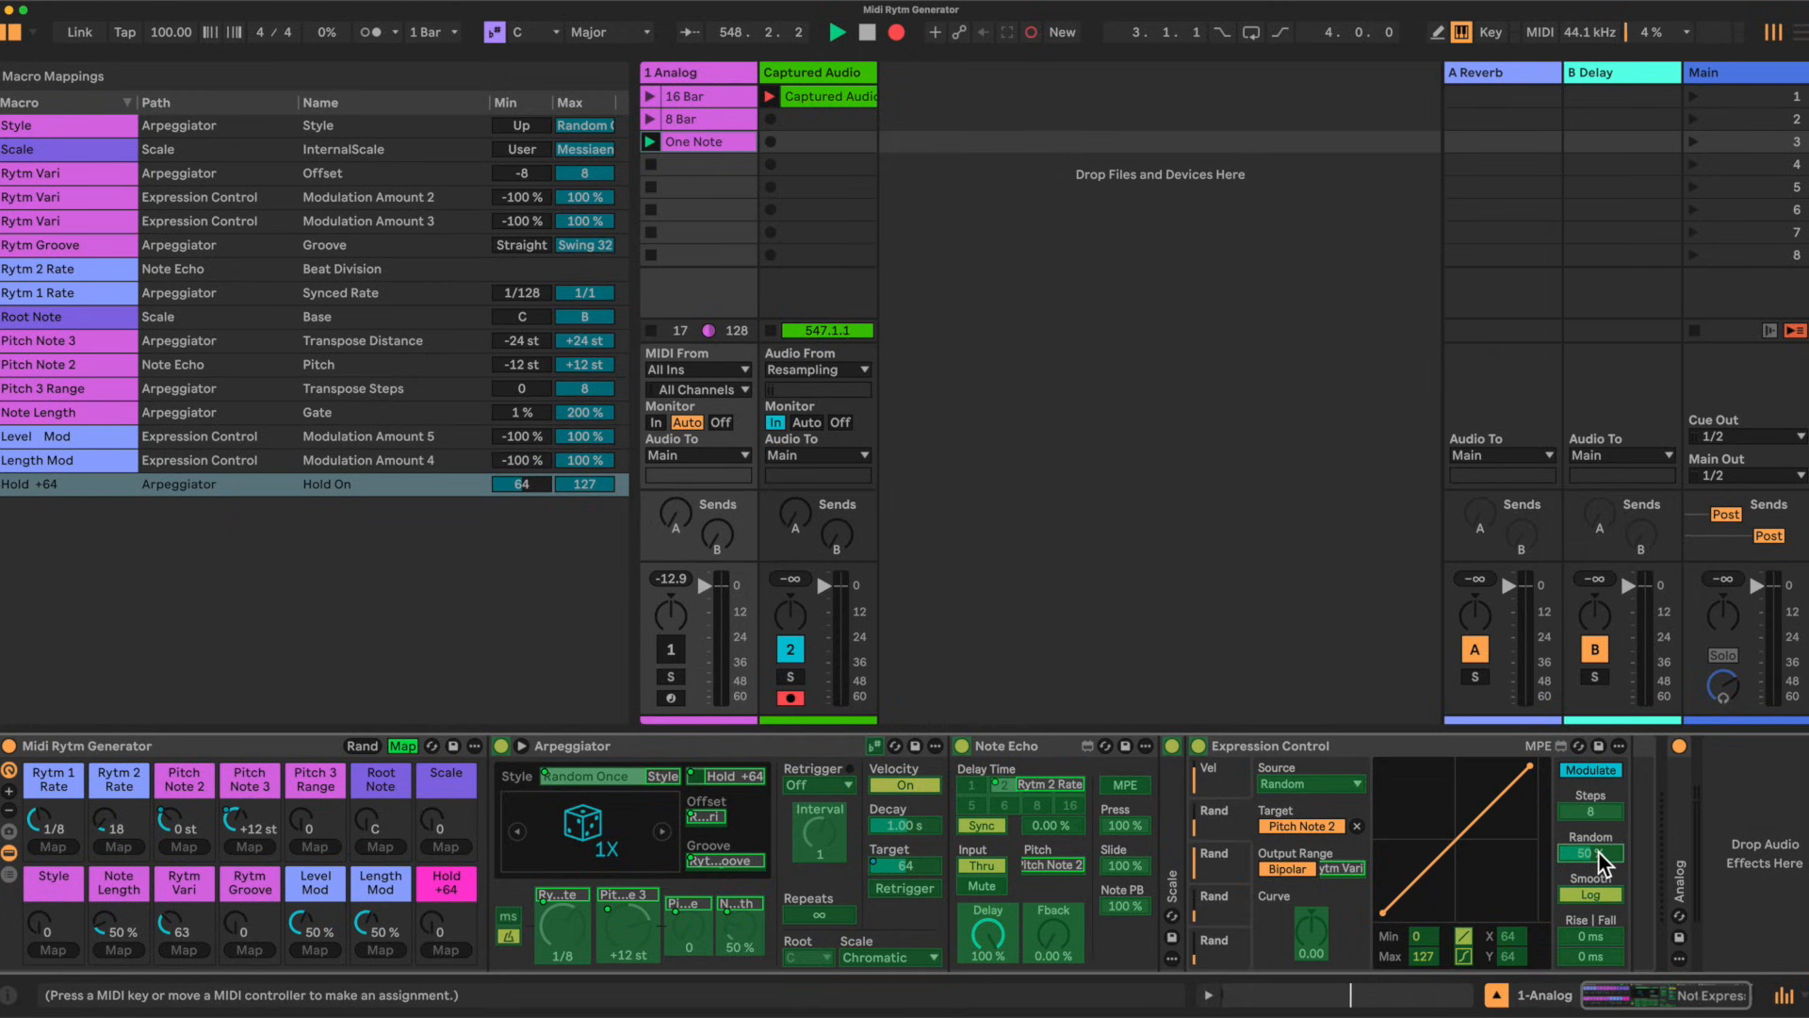
left_click(189, 949)
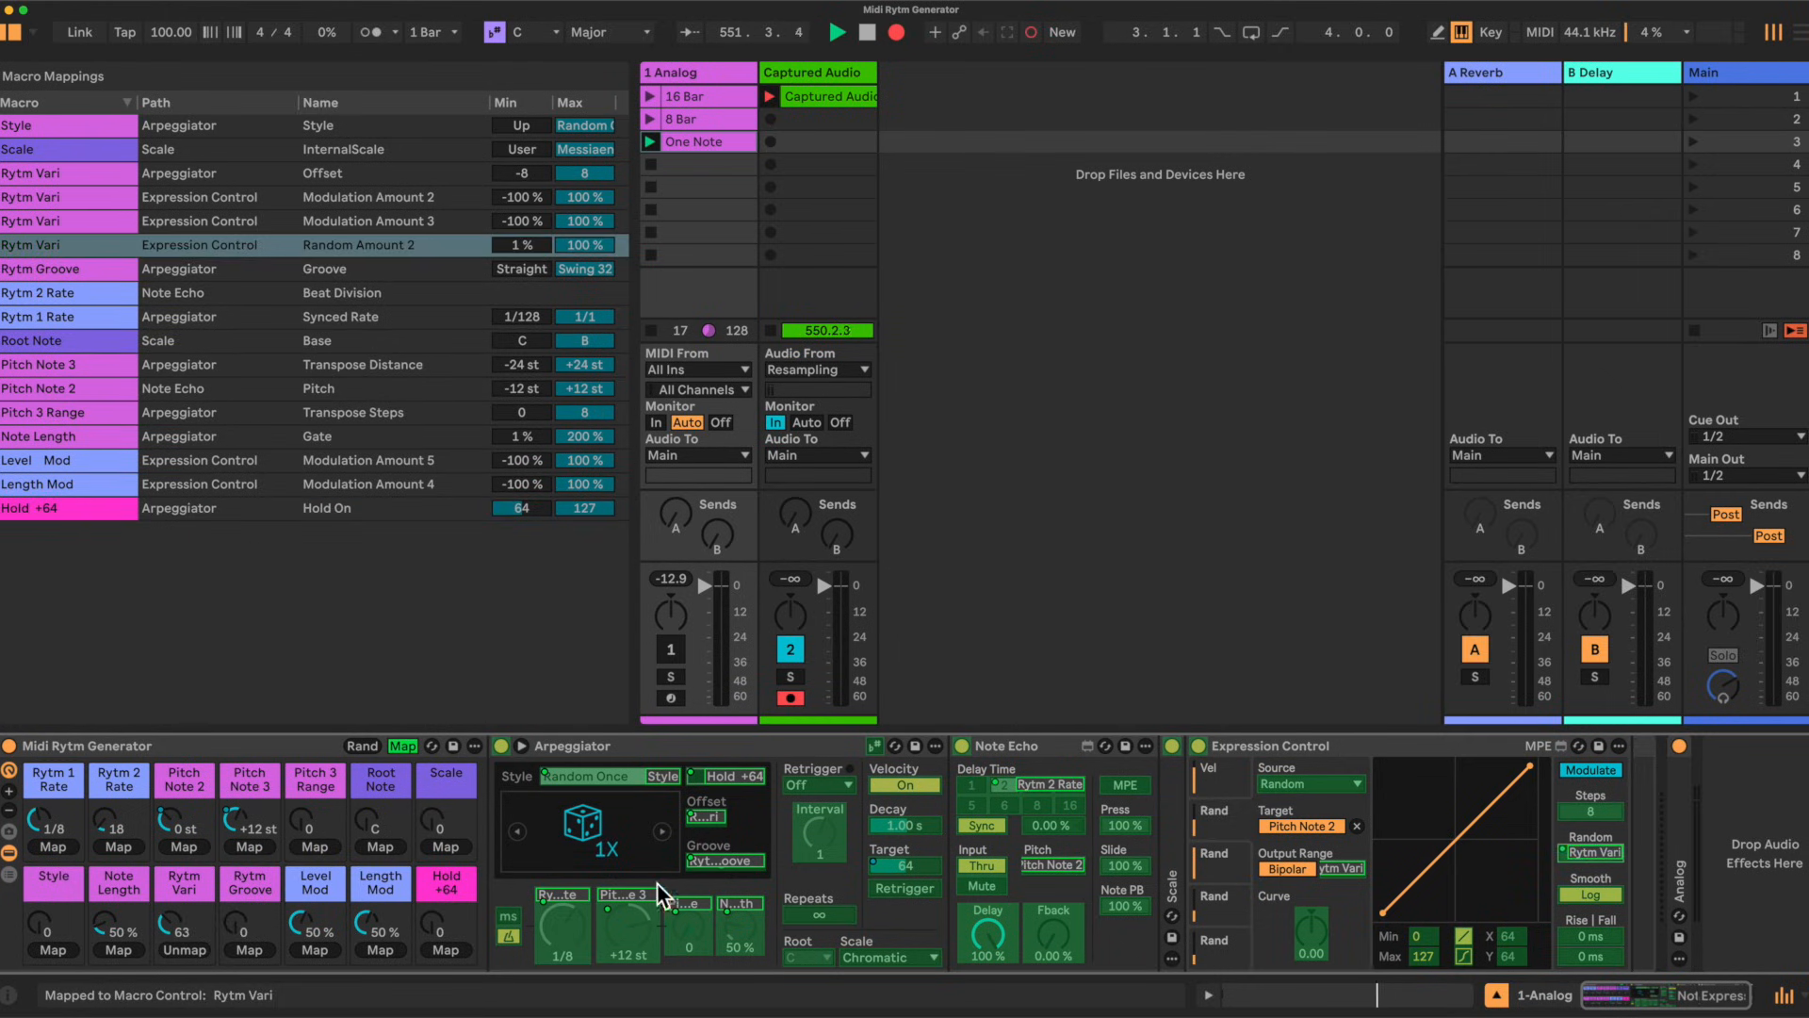
left_click(1238, 857)
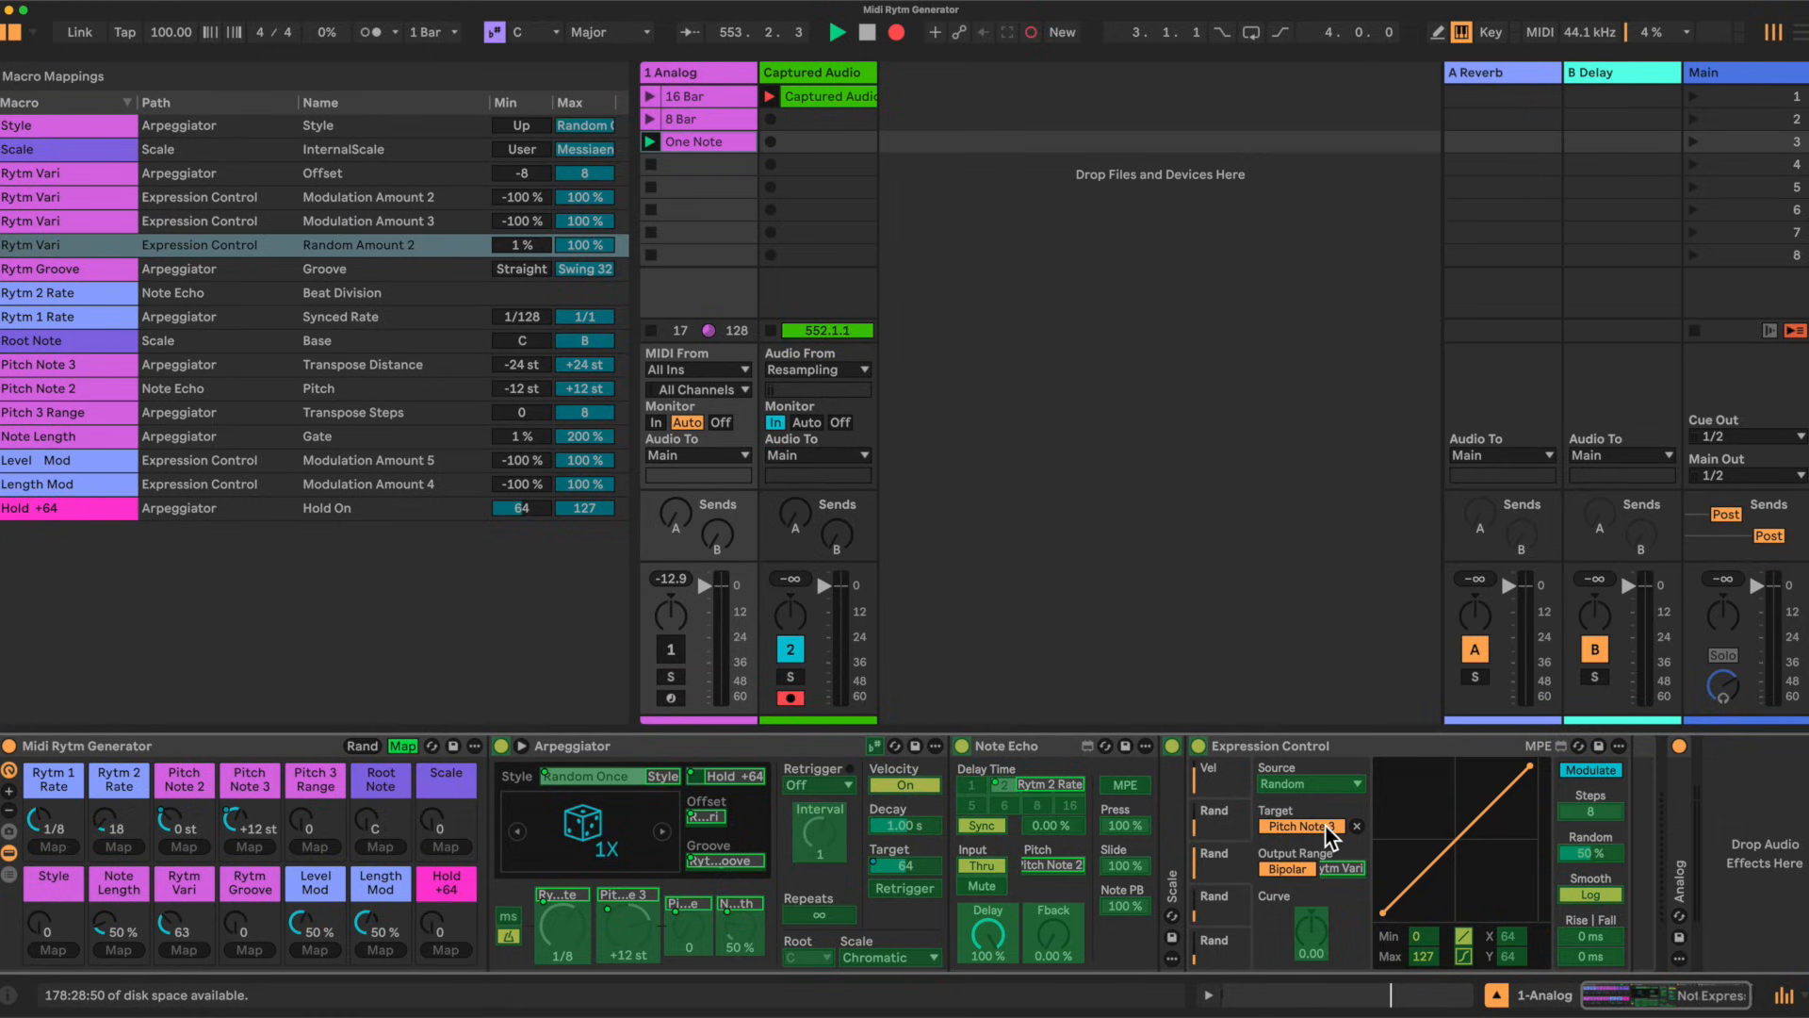
left_click(1593, 852)
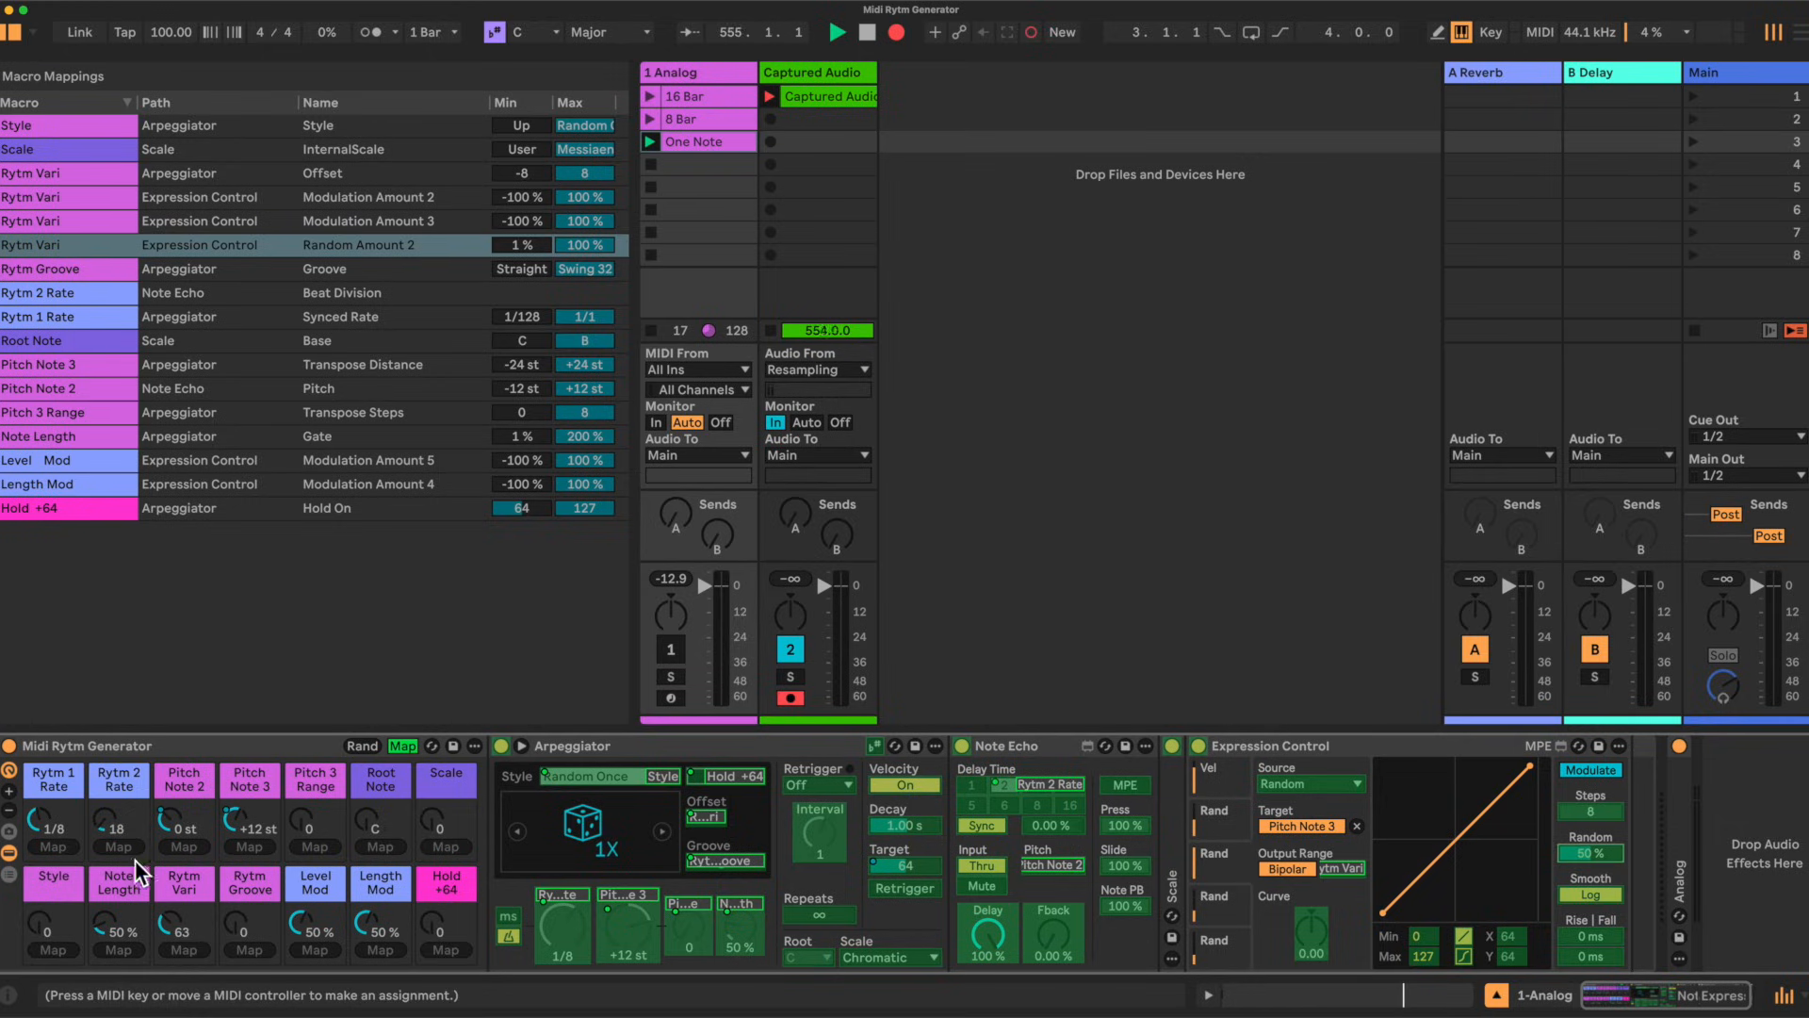
left_click(184, 949)
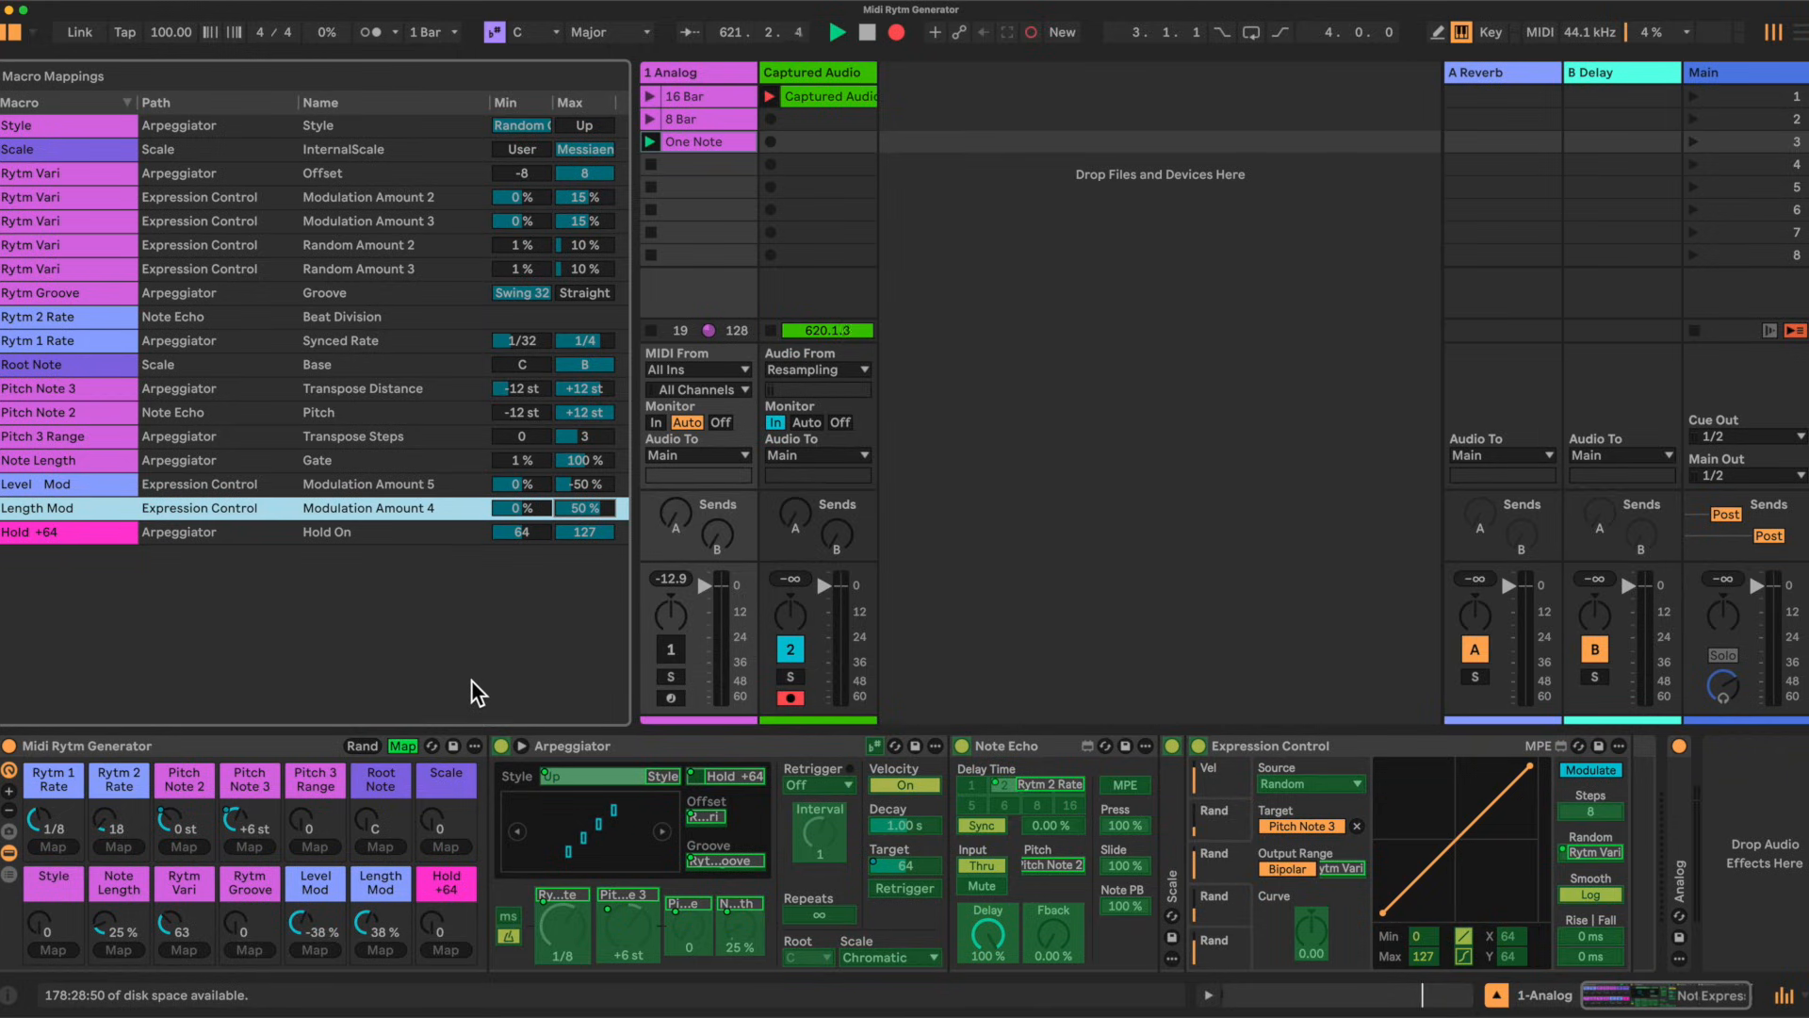
Step: Leave mapping mode, open the rack's variations and recall the A Melody variation
left_click(402, 745)
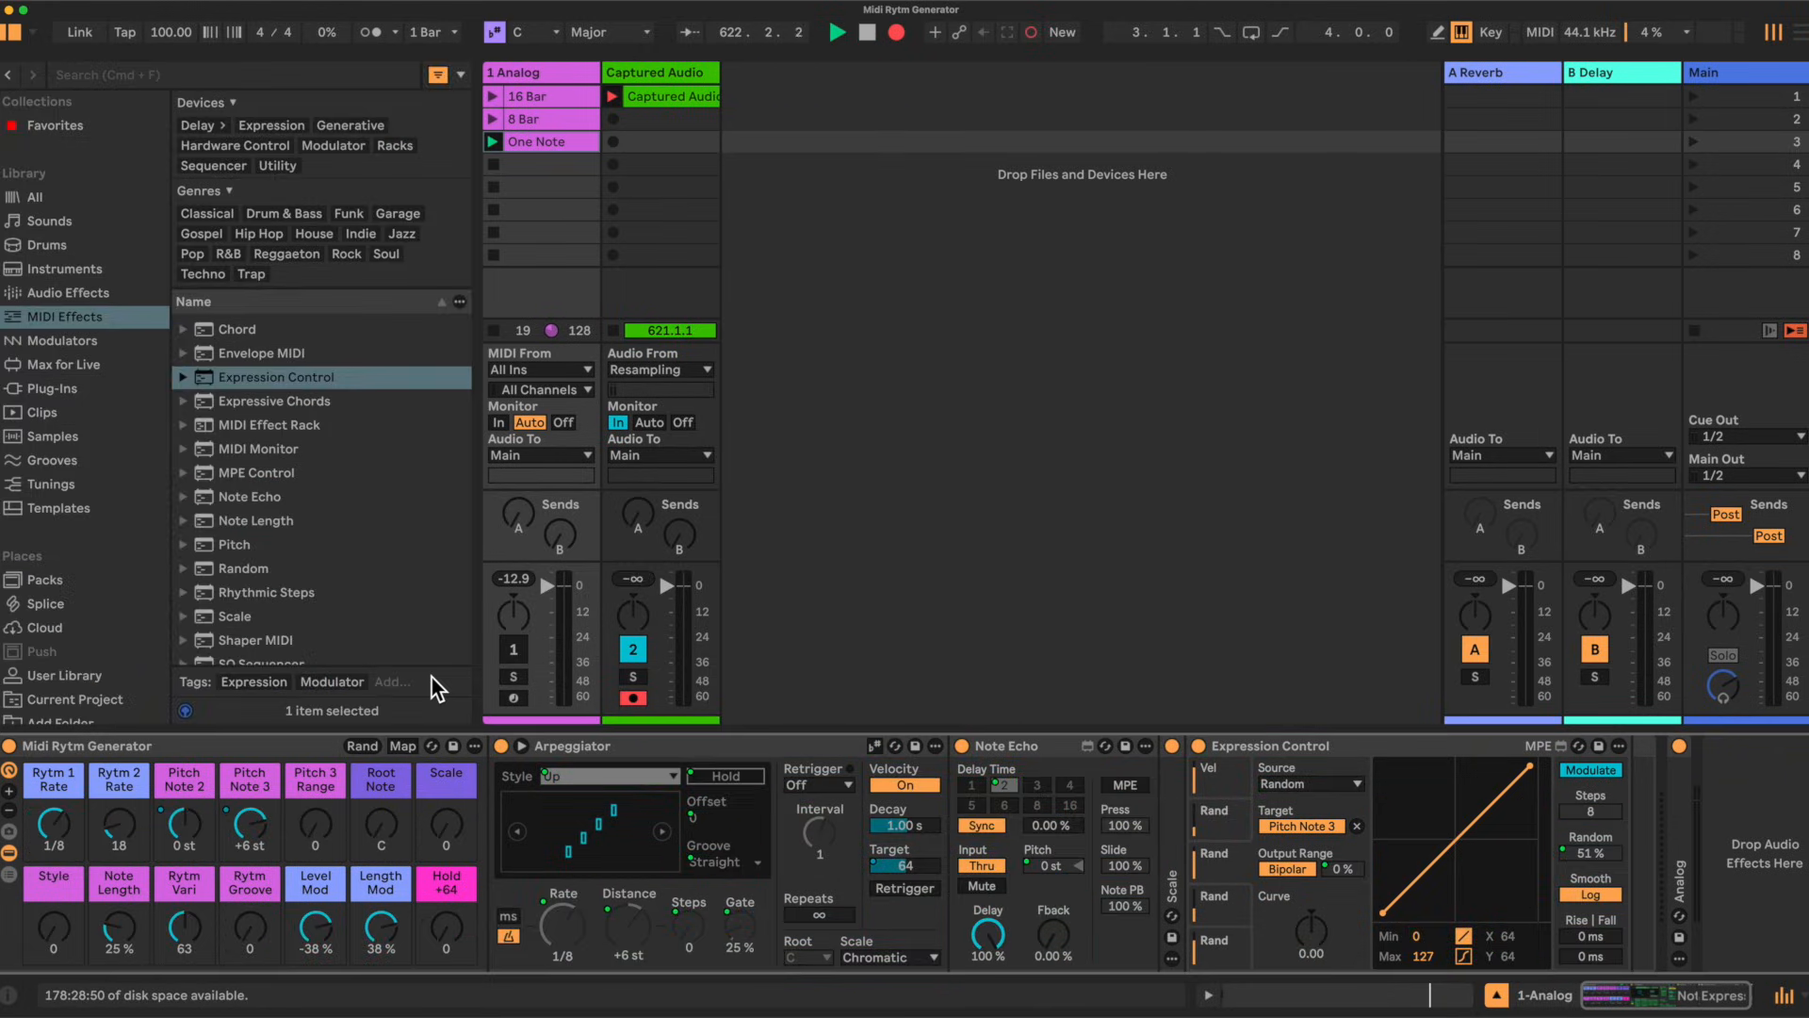
left_click(518, 650)
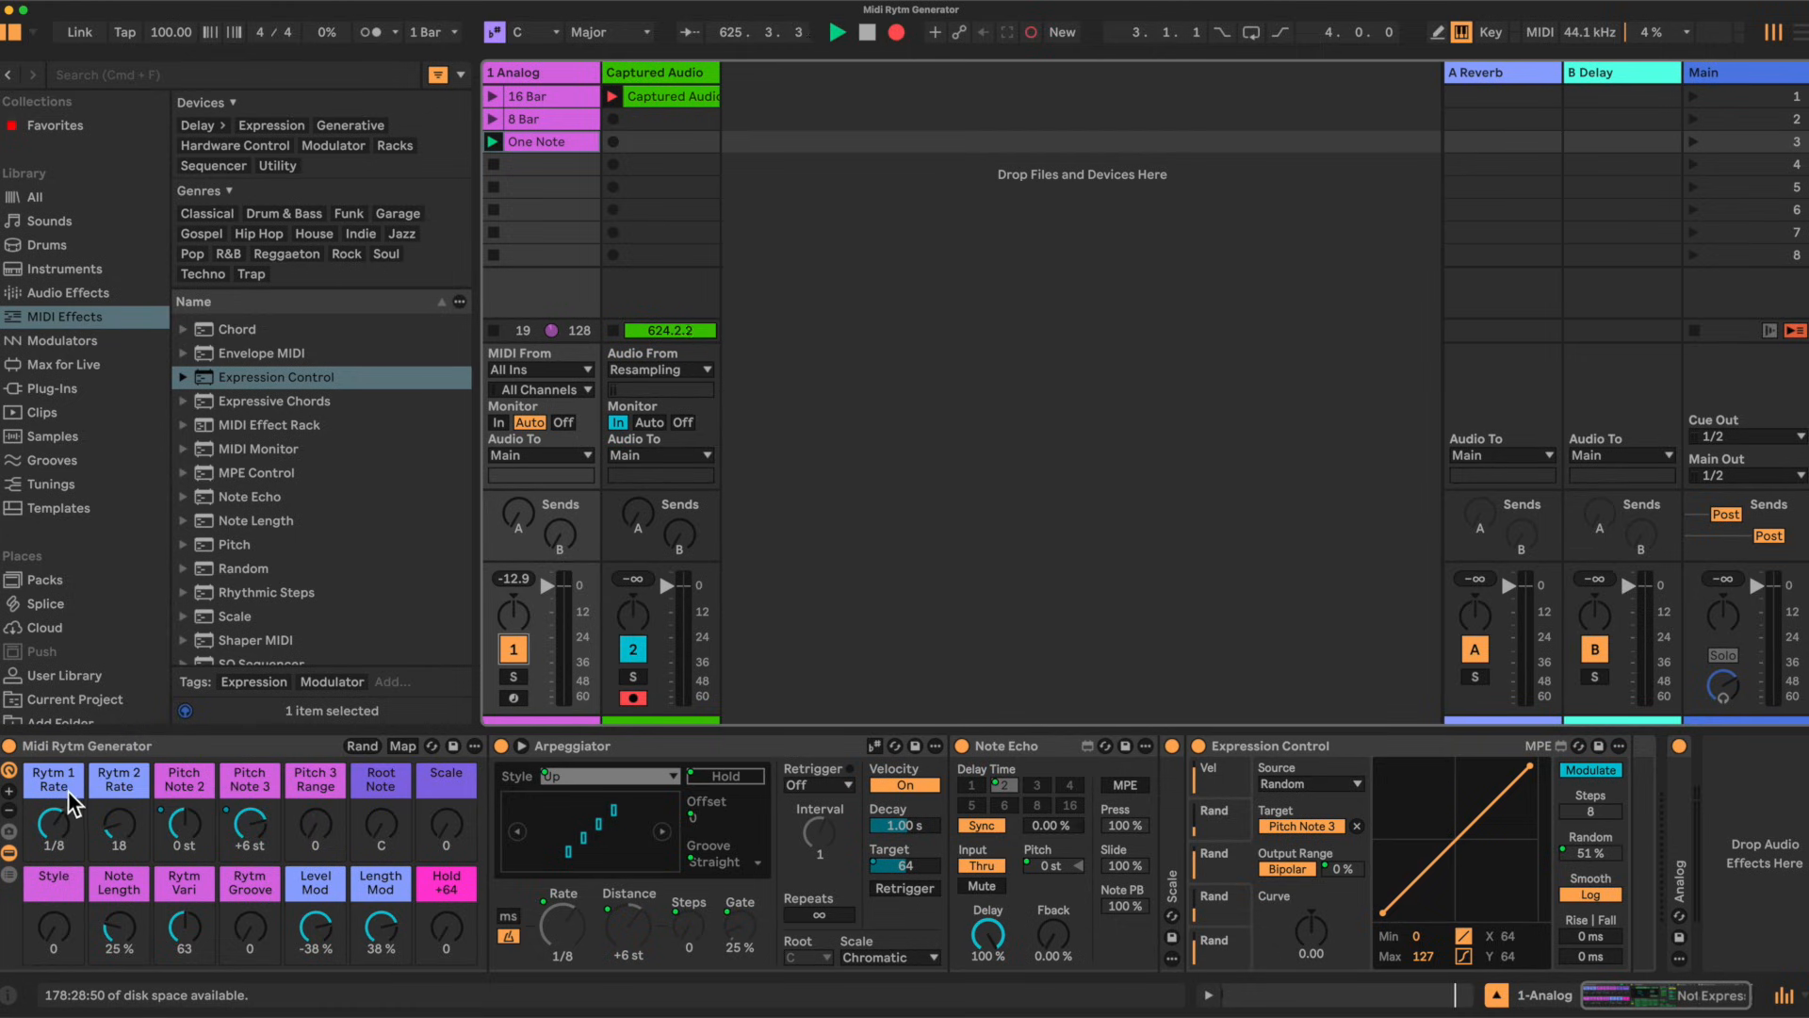
left_click(10, 839)
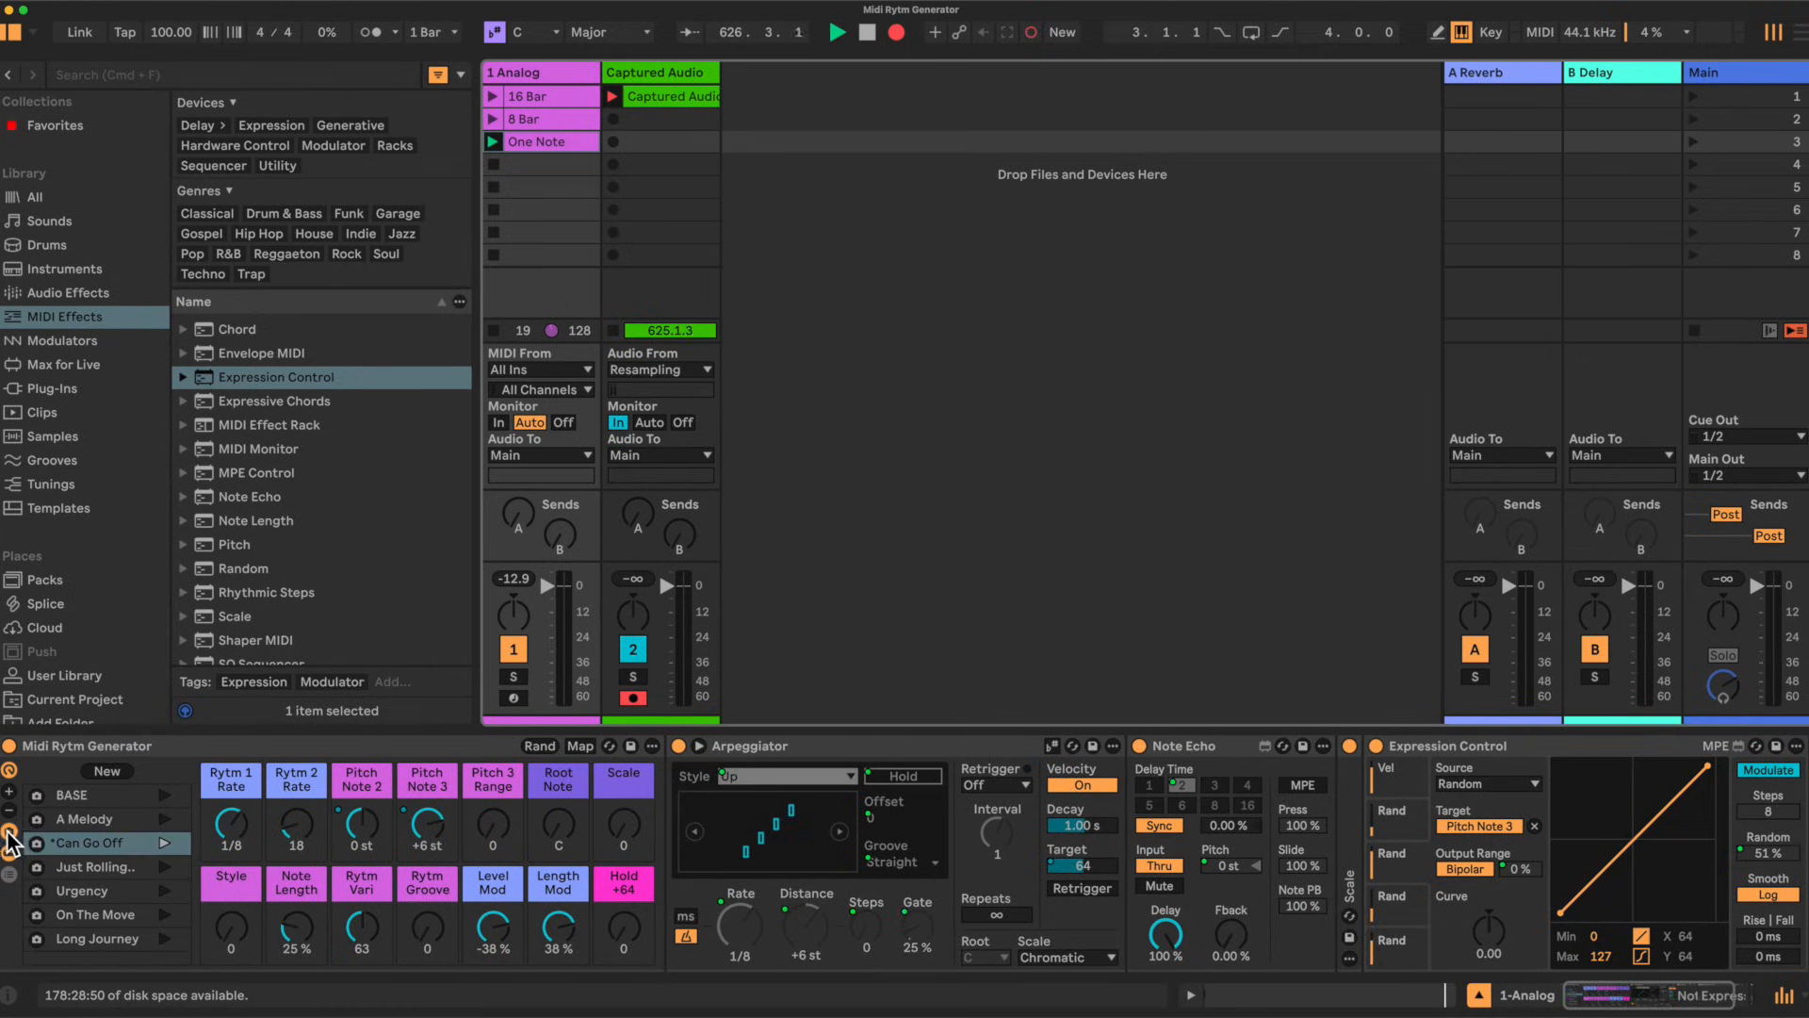
left_click(89, 817)
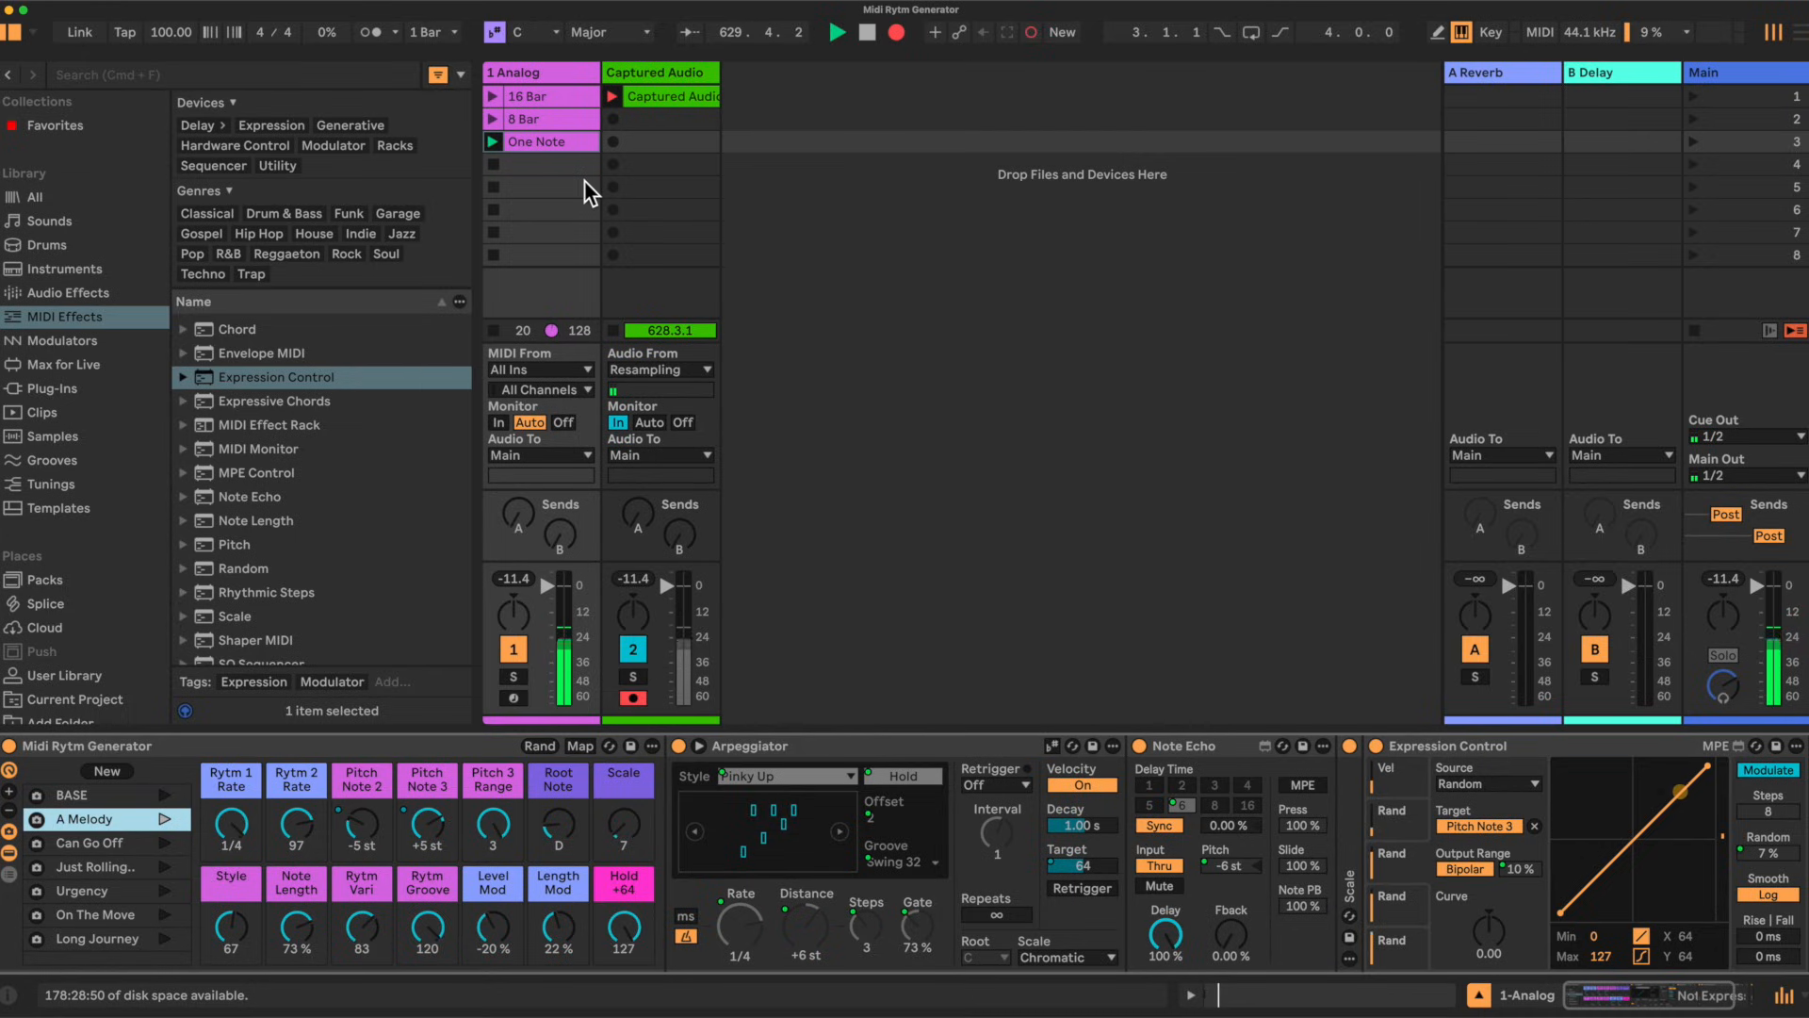
Step: Launch the 8 Bar clip and review each macro's Exclude Macro from Randomization setting
left_click(492, 120)
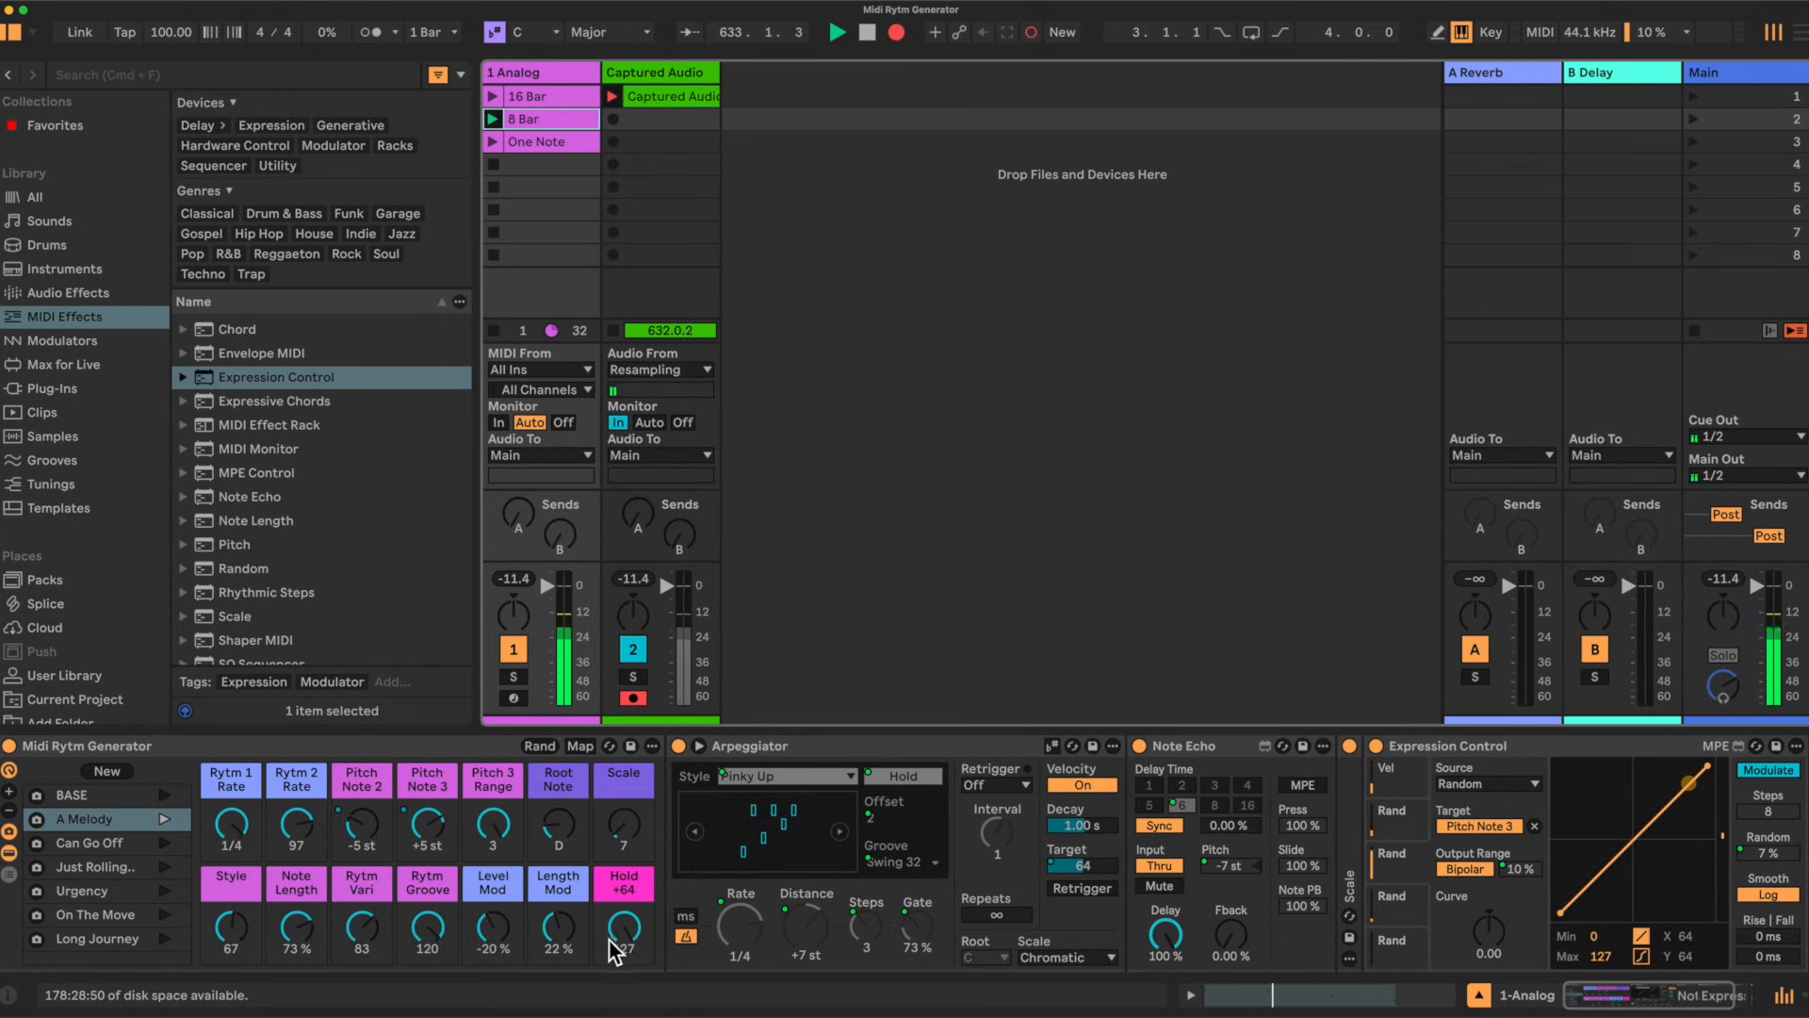
right_click(618, 905)
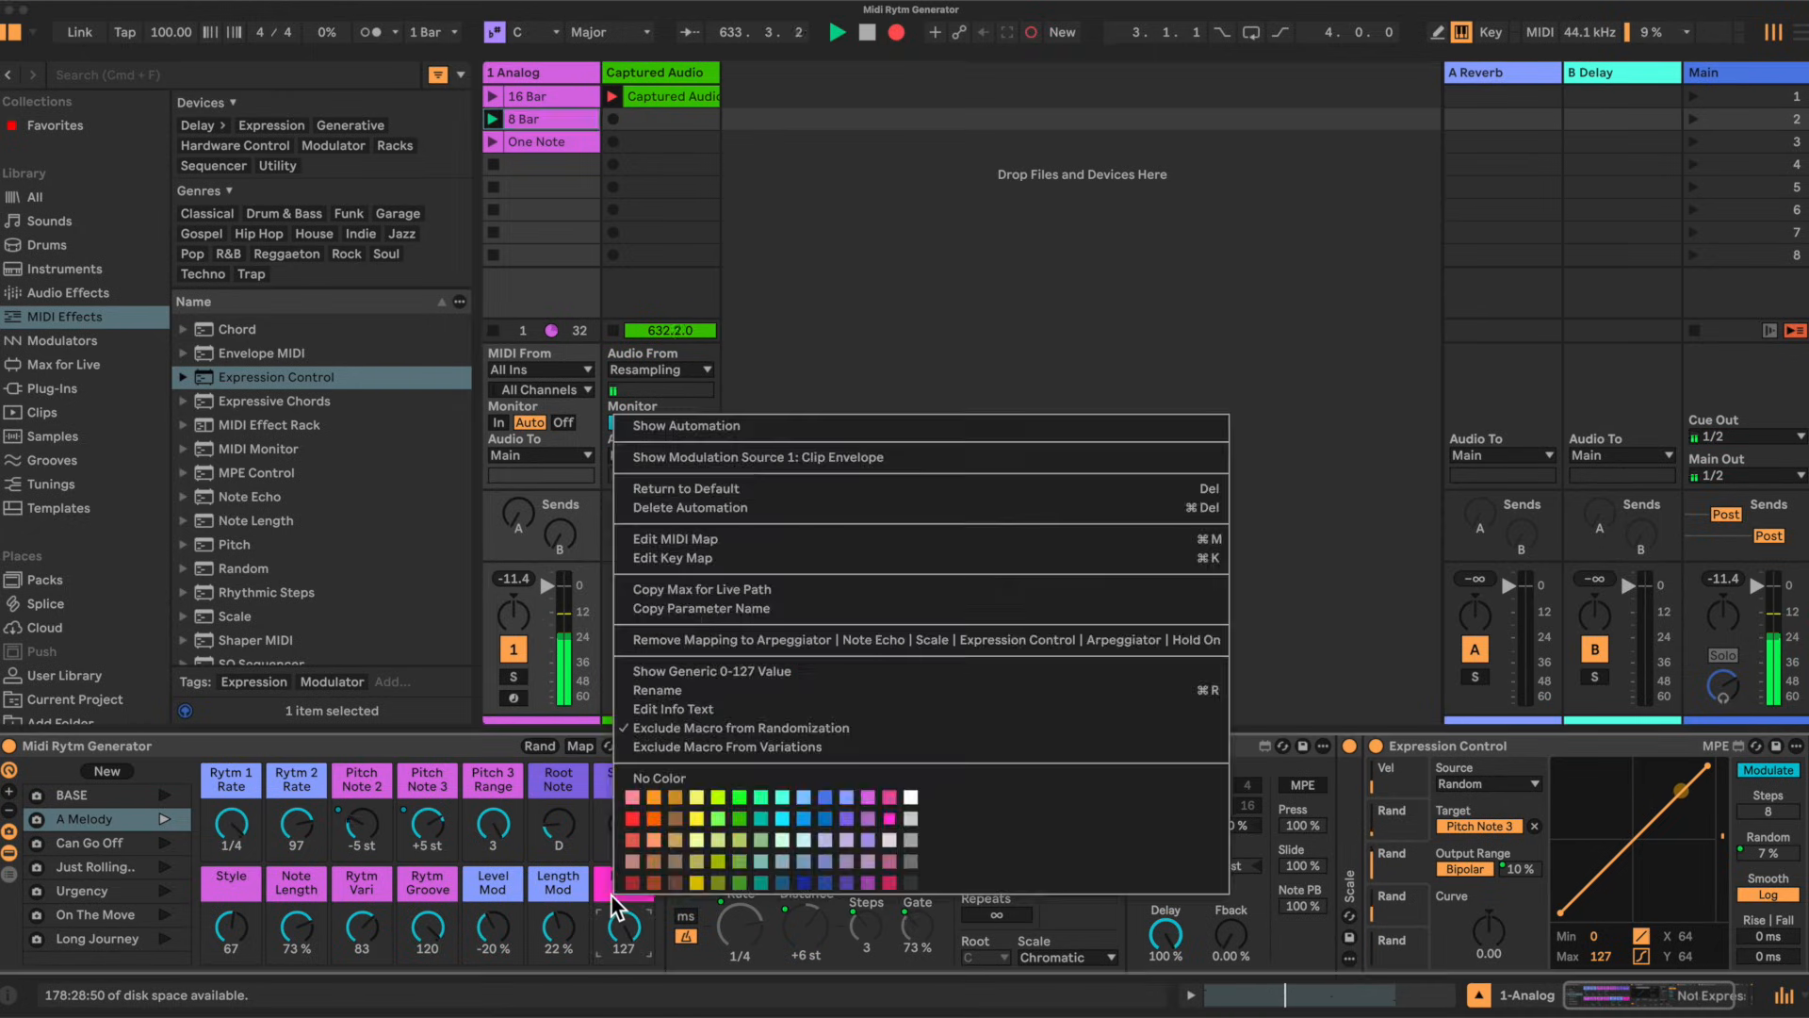
left_click(624, 731)
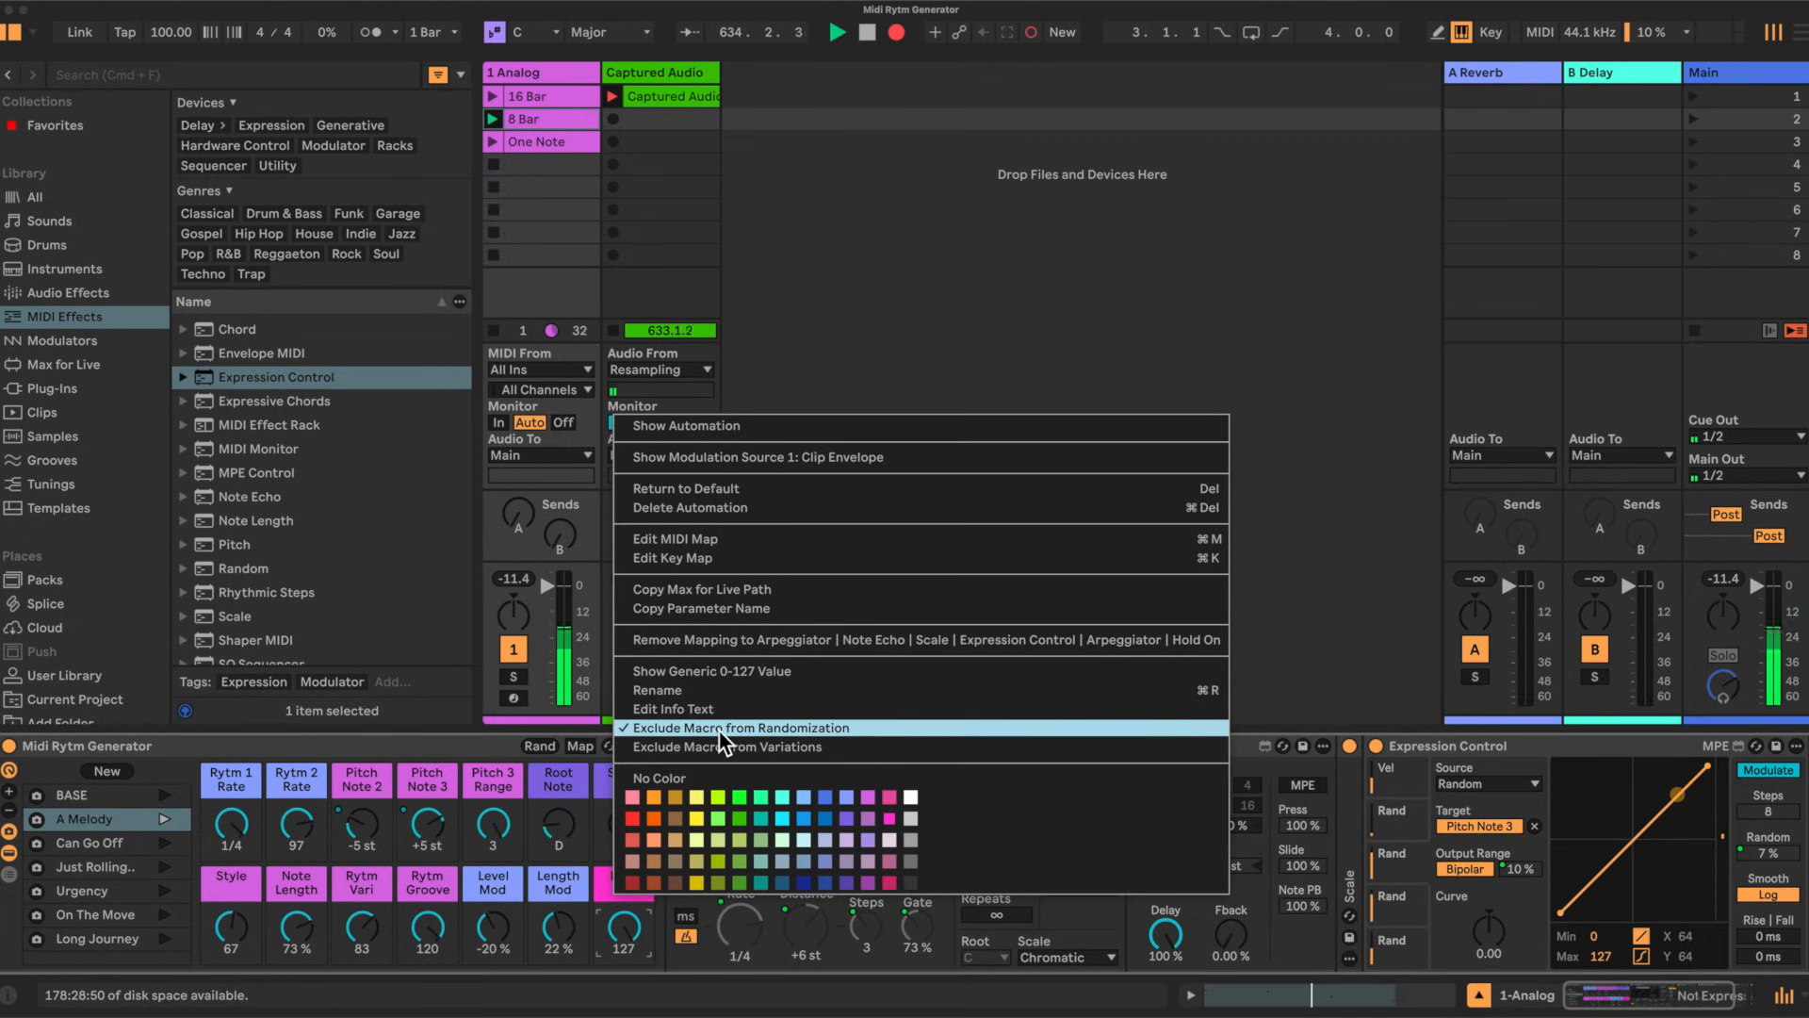
left_click(475, 743)
right_click(547, 883)
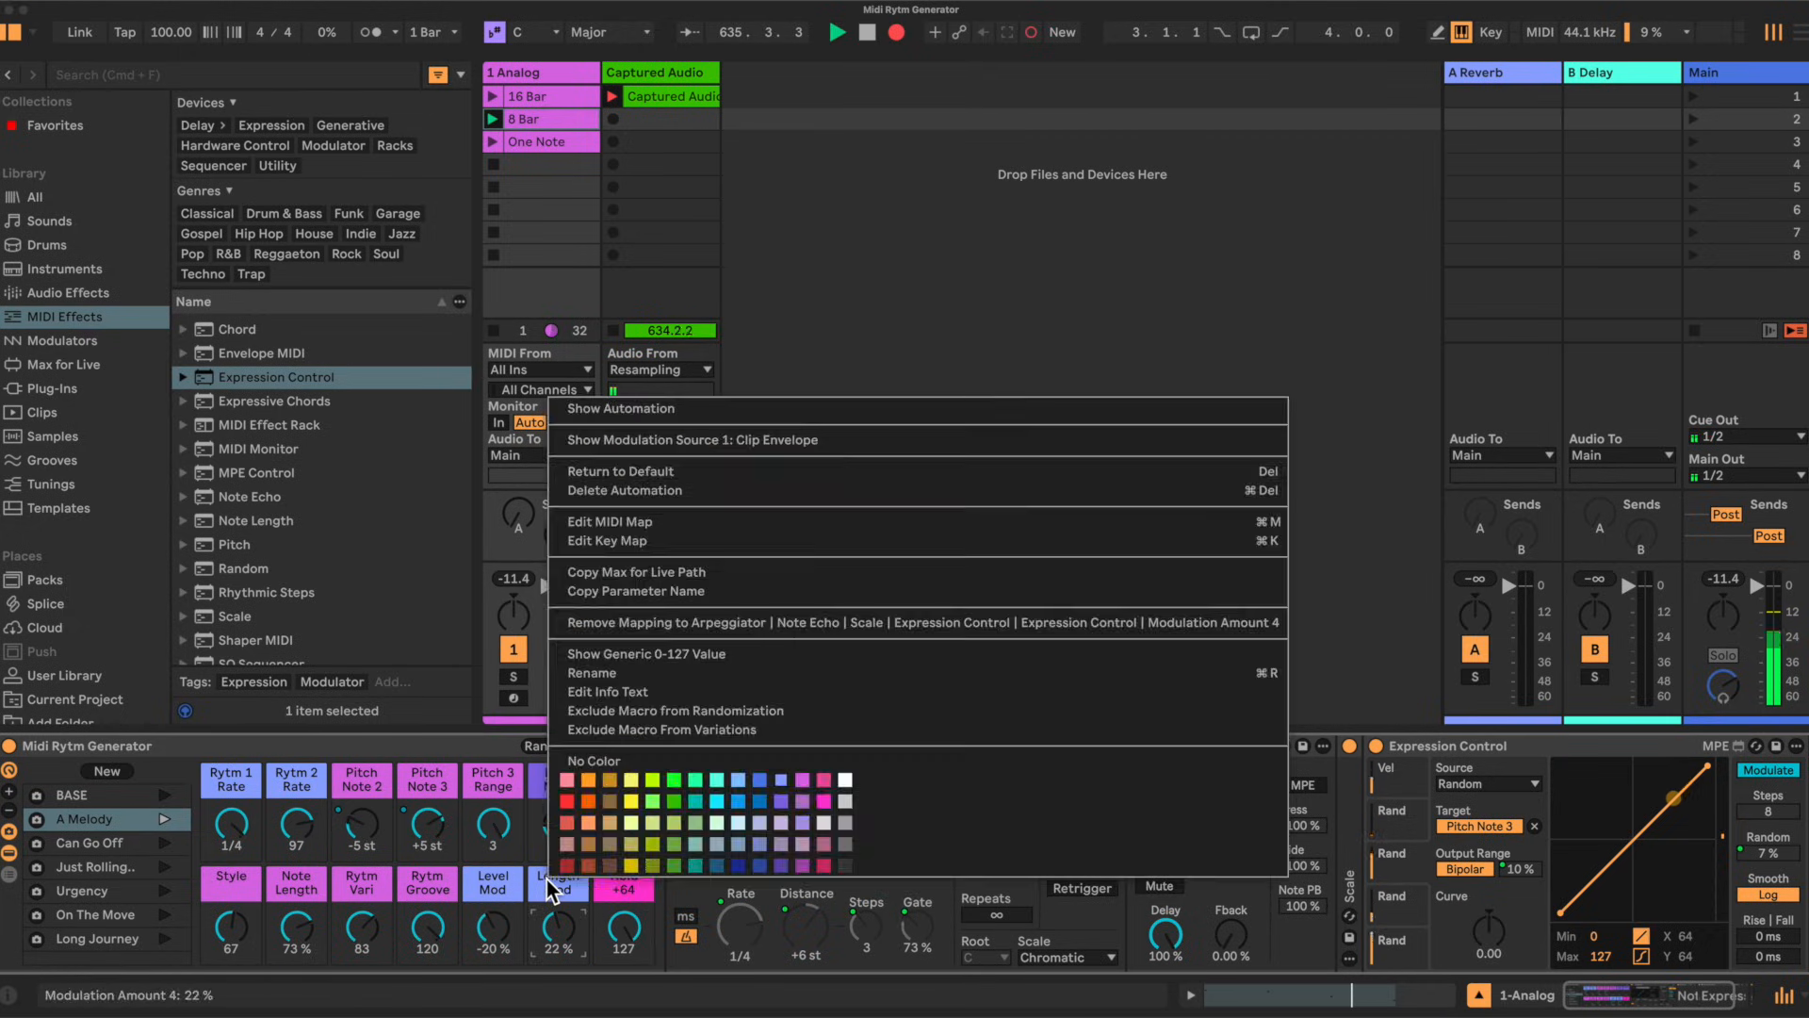
right_click(478, 875)
right_click(403, 874)
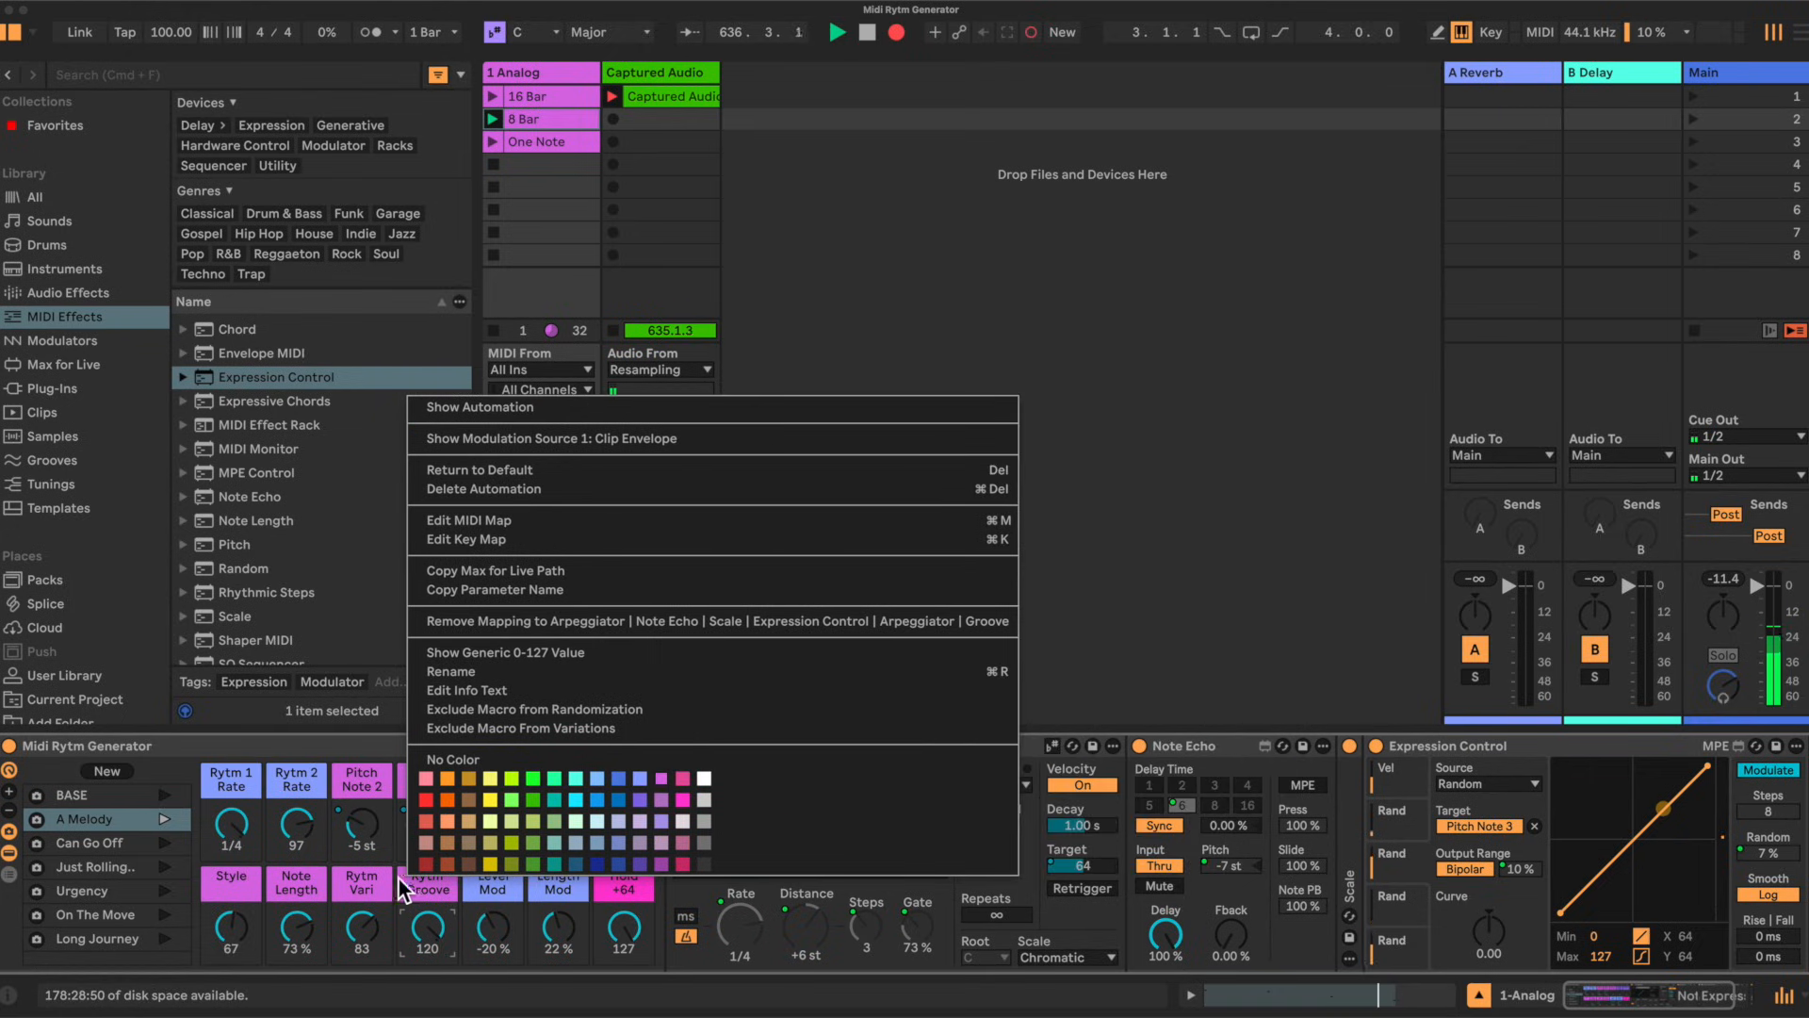
right_click(361, 879)
right_click(293, 880)
right_click(212, 880)
right_click(202, 773)
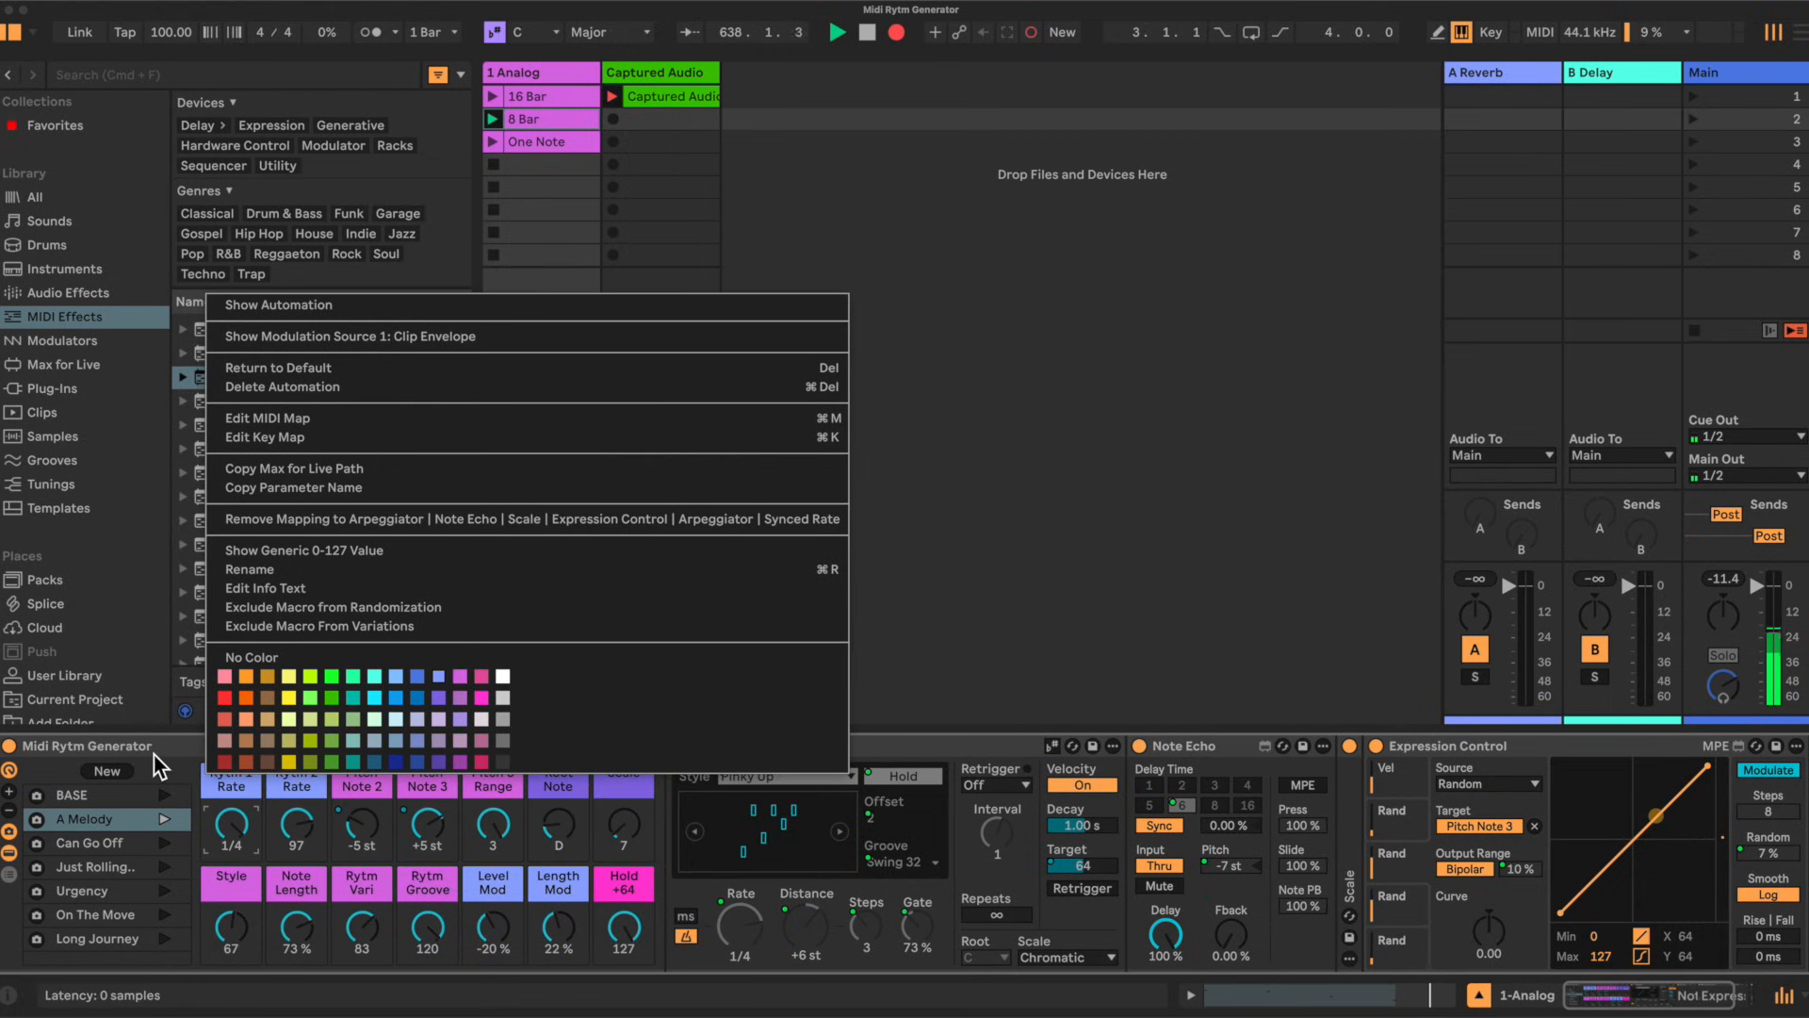
right_click(371, 780)
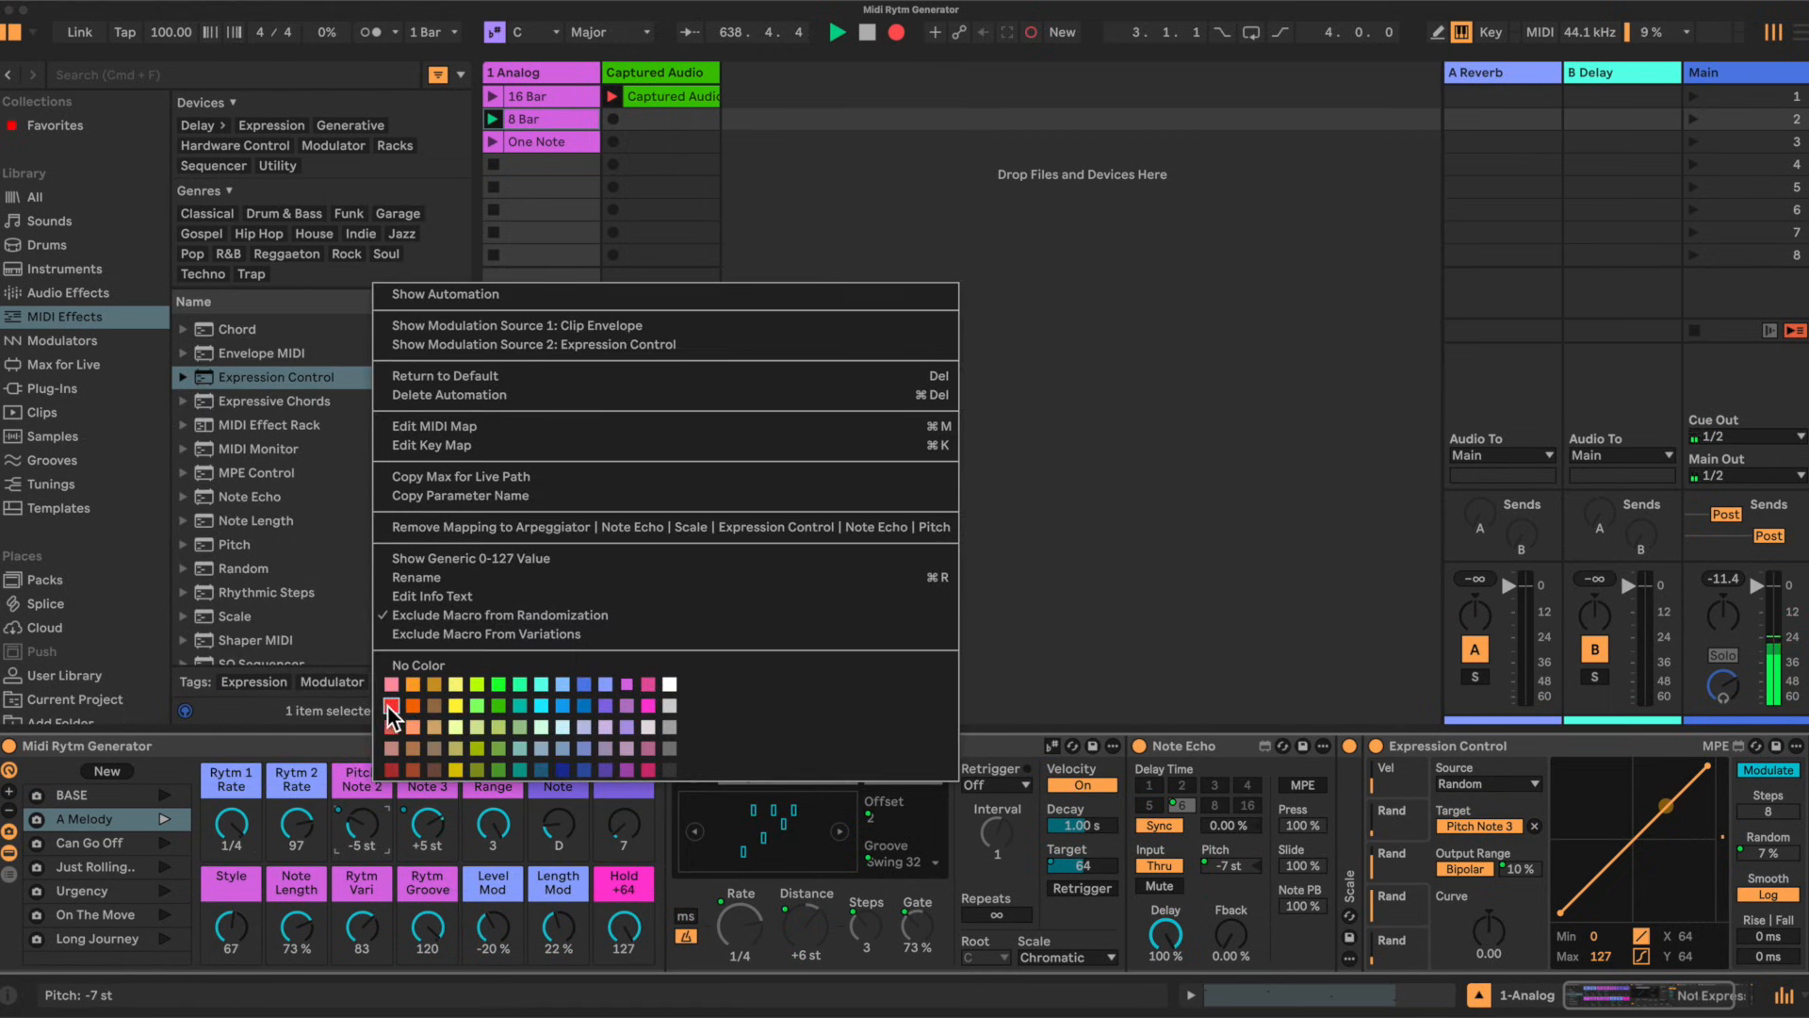
left_click(315, 742)
right_click(439, 786)
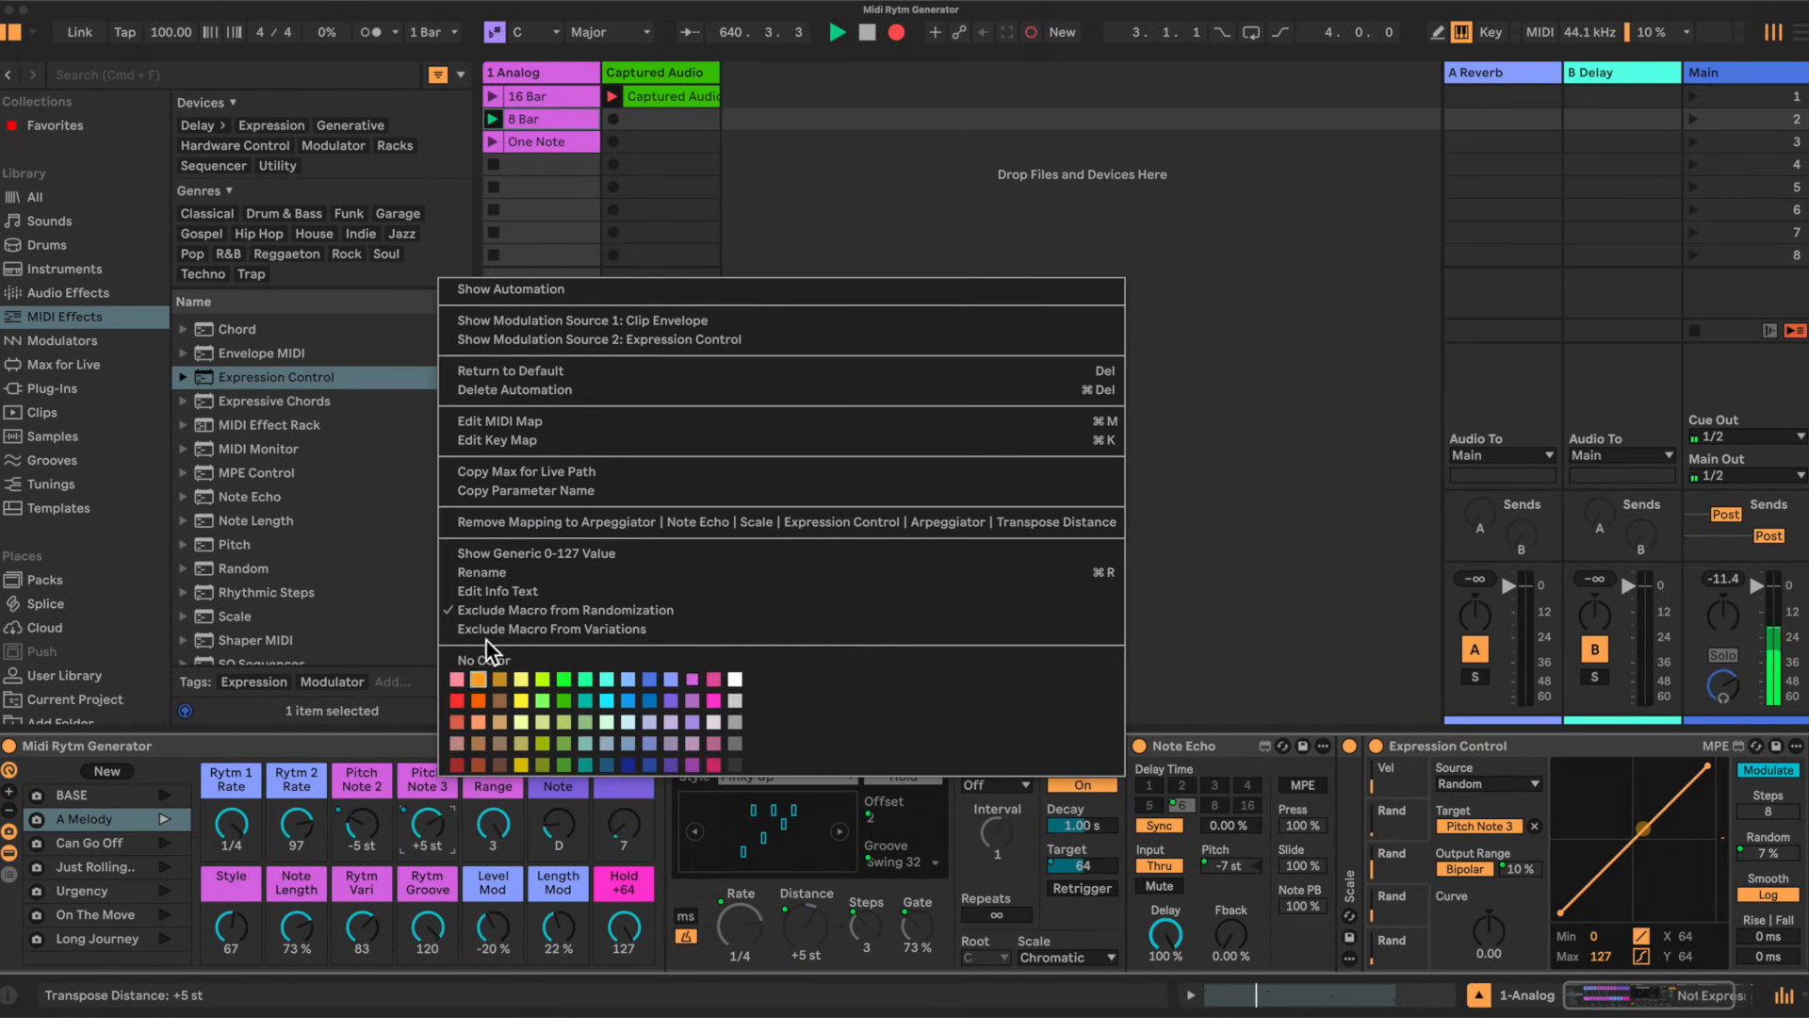
left_click(382, 733)
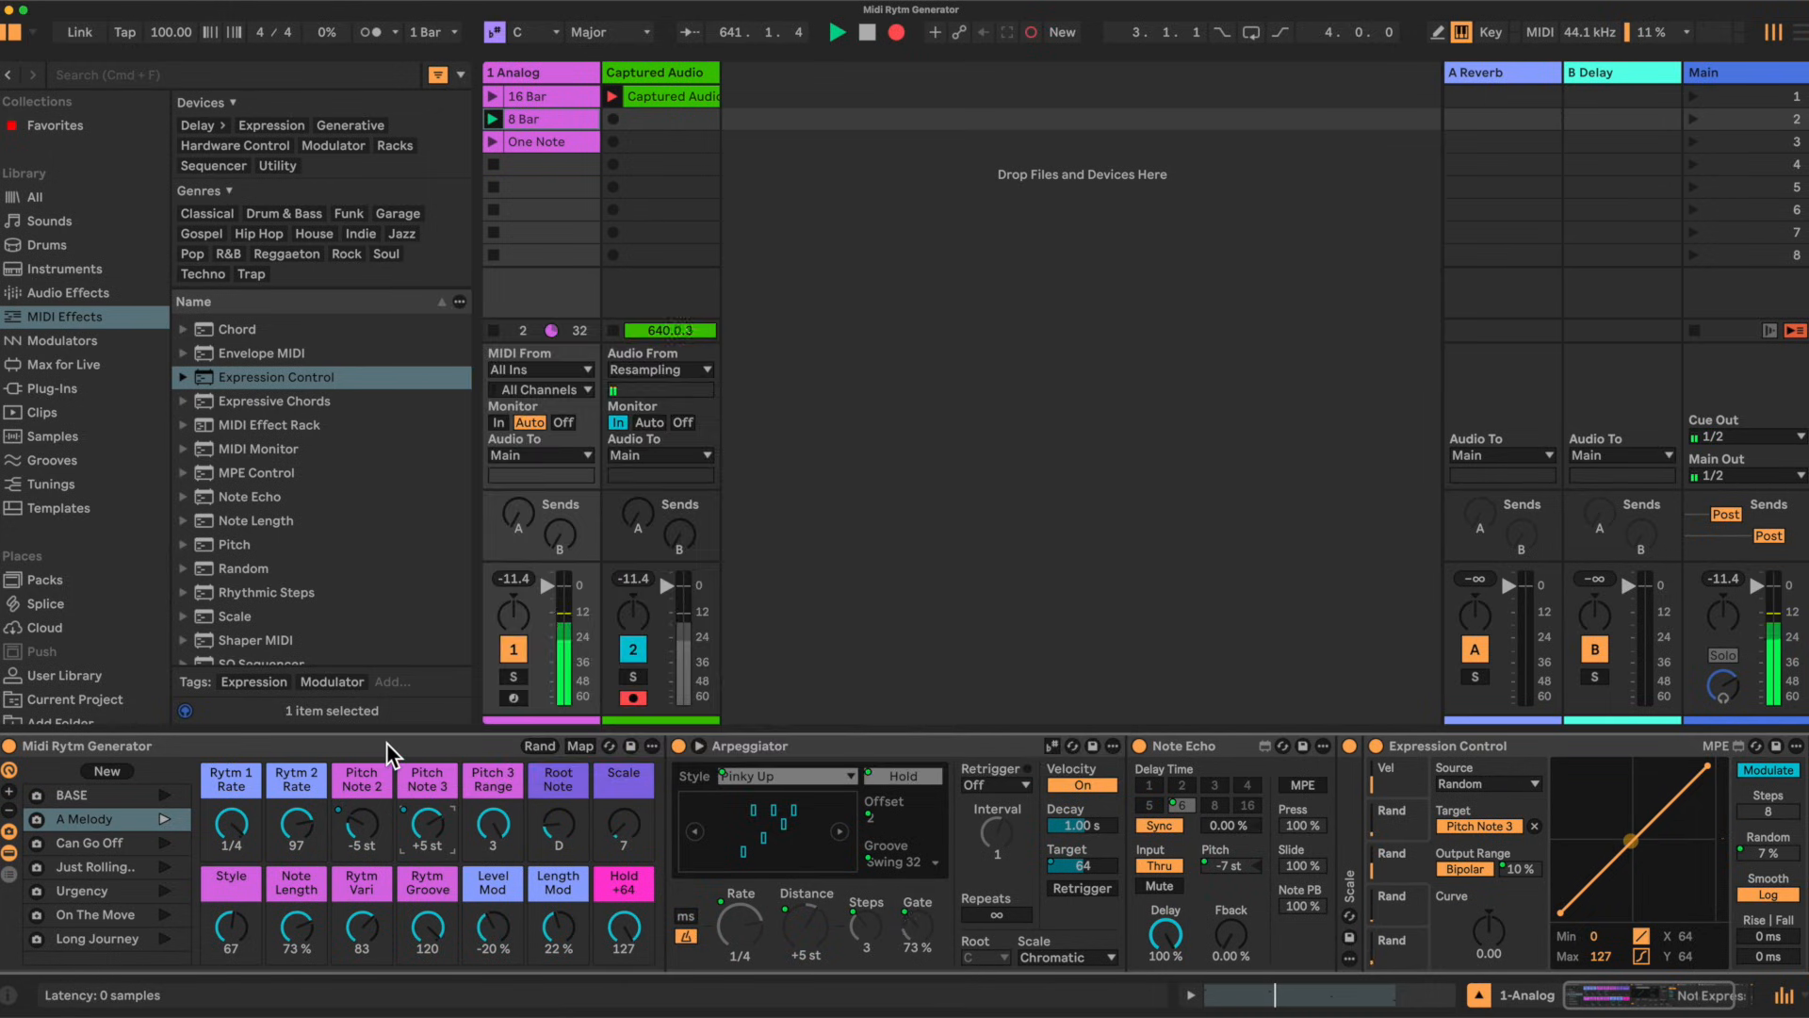
right_click(505, 778)
left_click(469, 763)
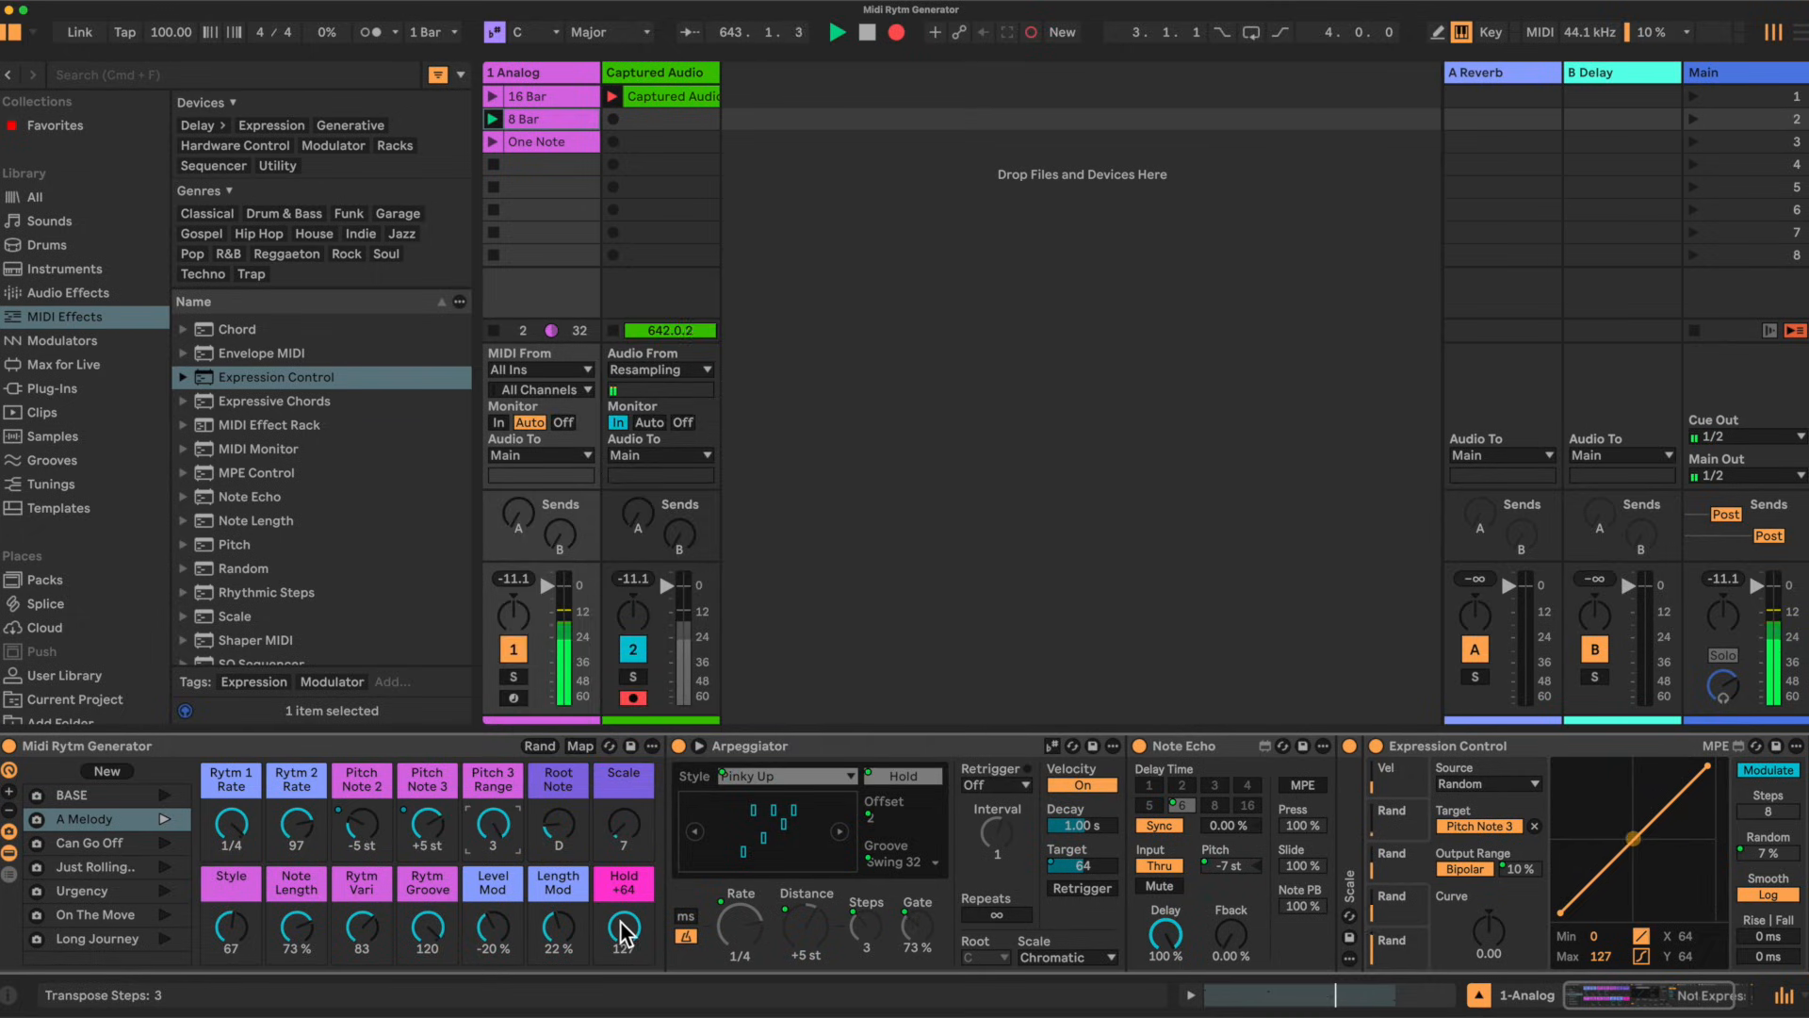
Step: Randomize the rack's macros and open the MIDI Effect Rack presets folder in the User Library
left_click(537, 745)
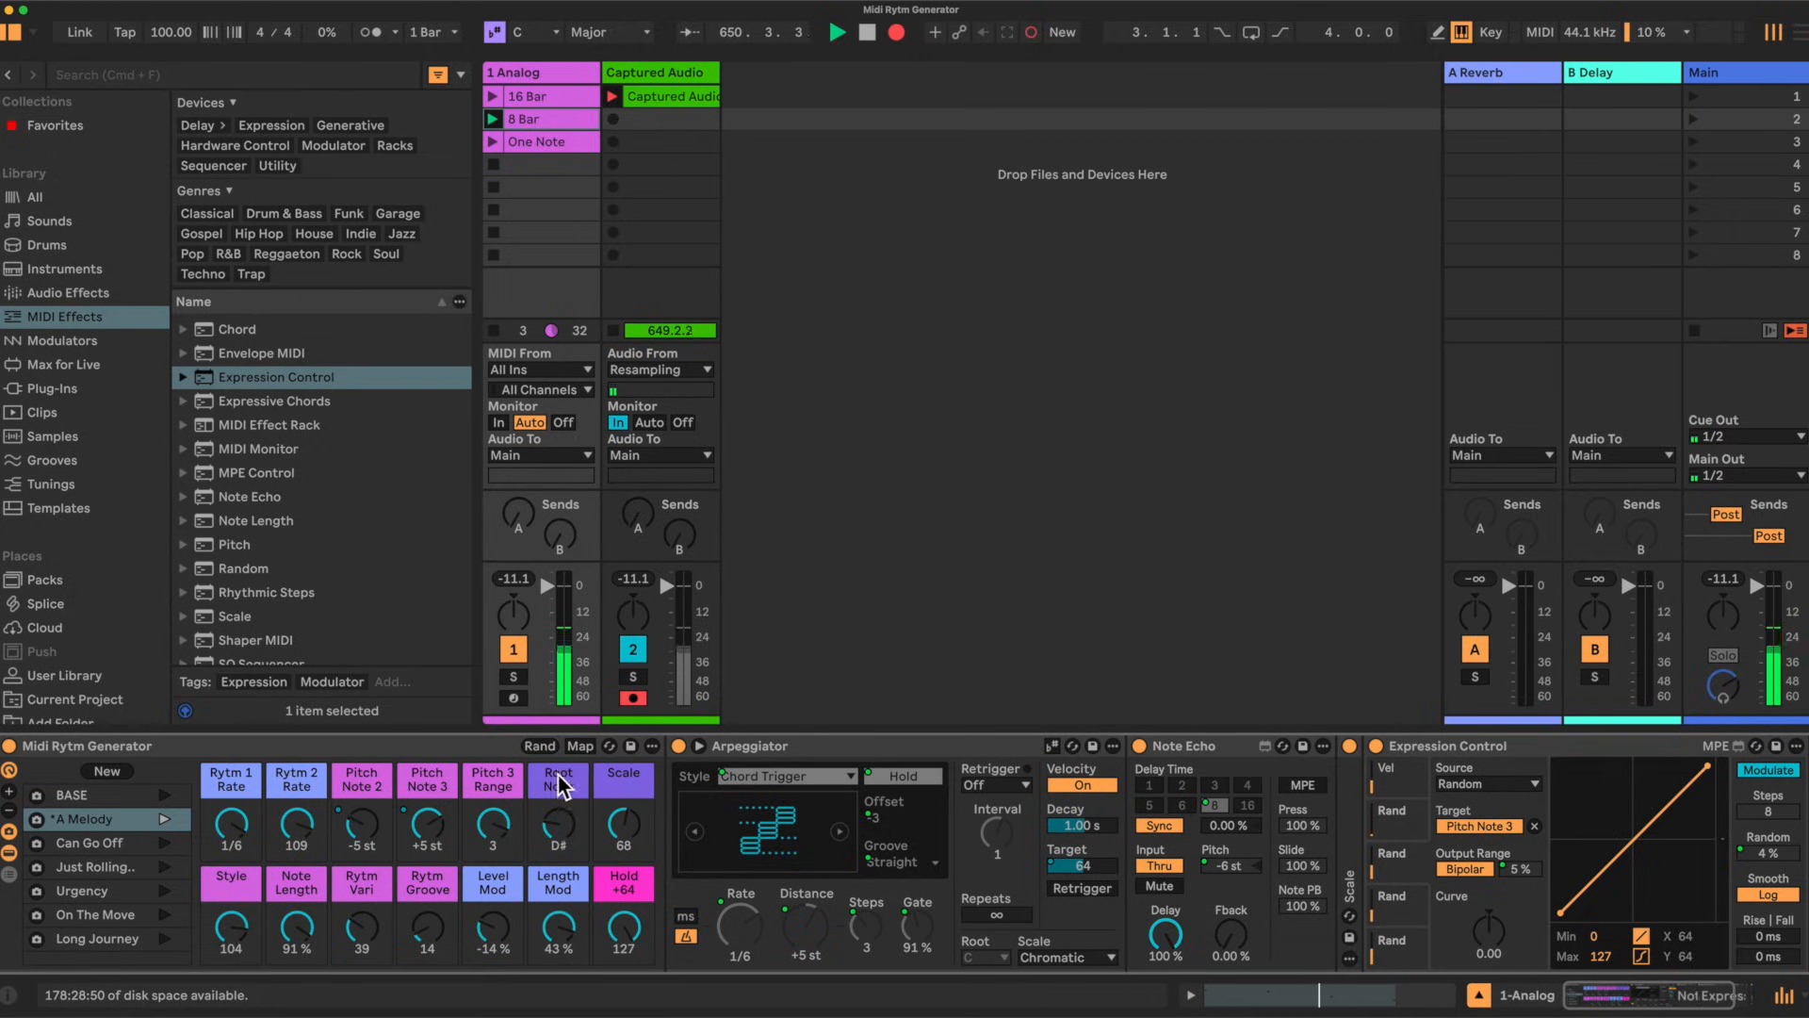
left_click(49, 677)
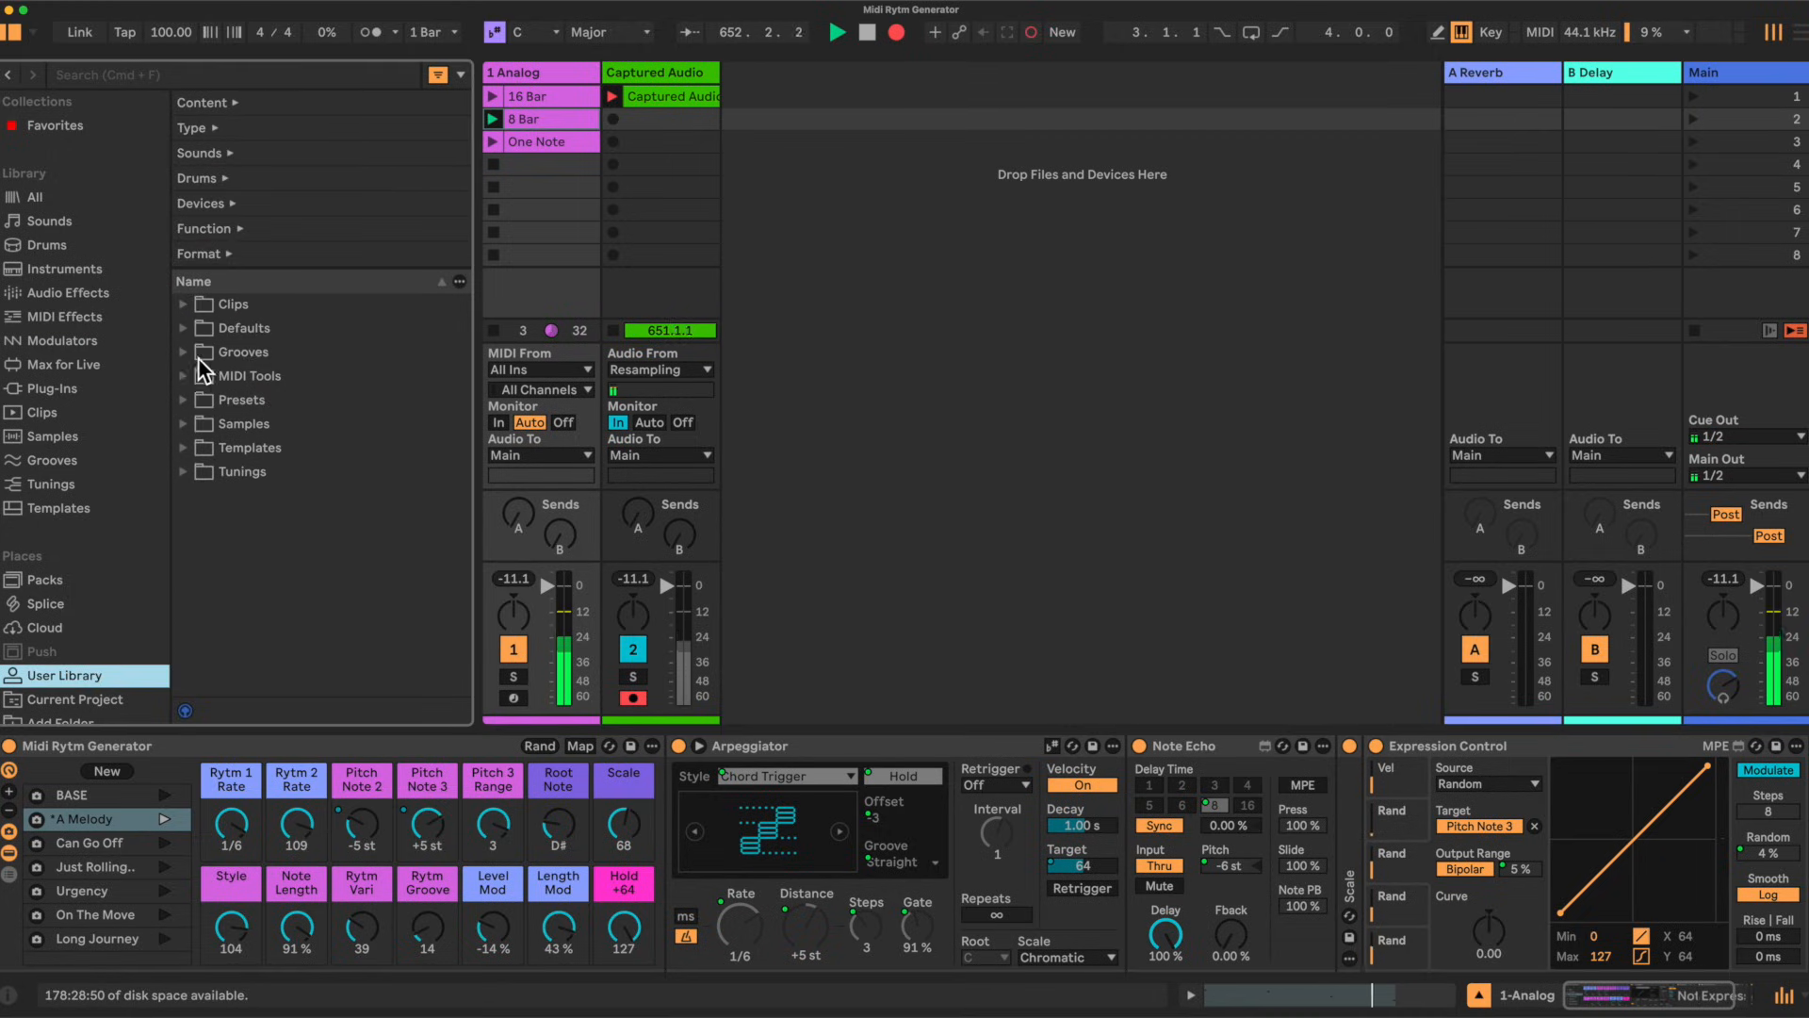
left_click(183, 400)
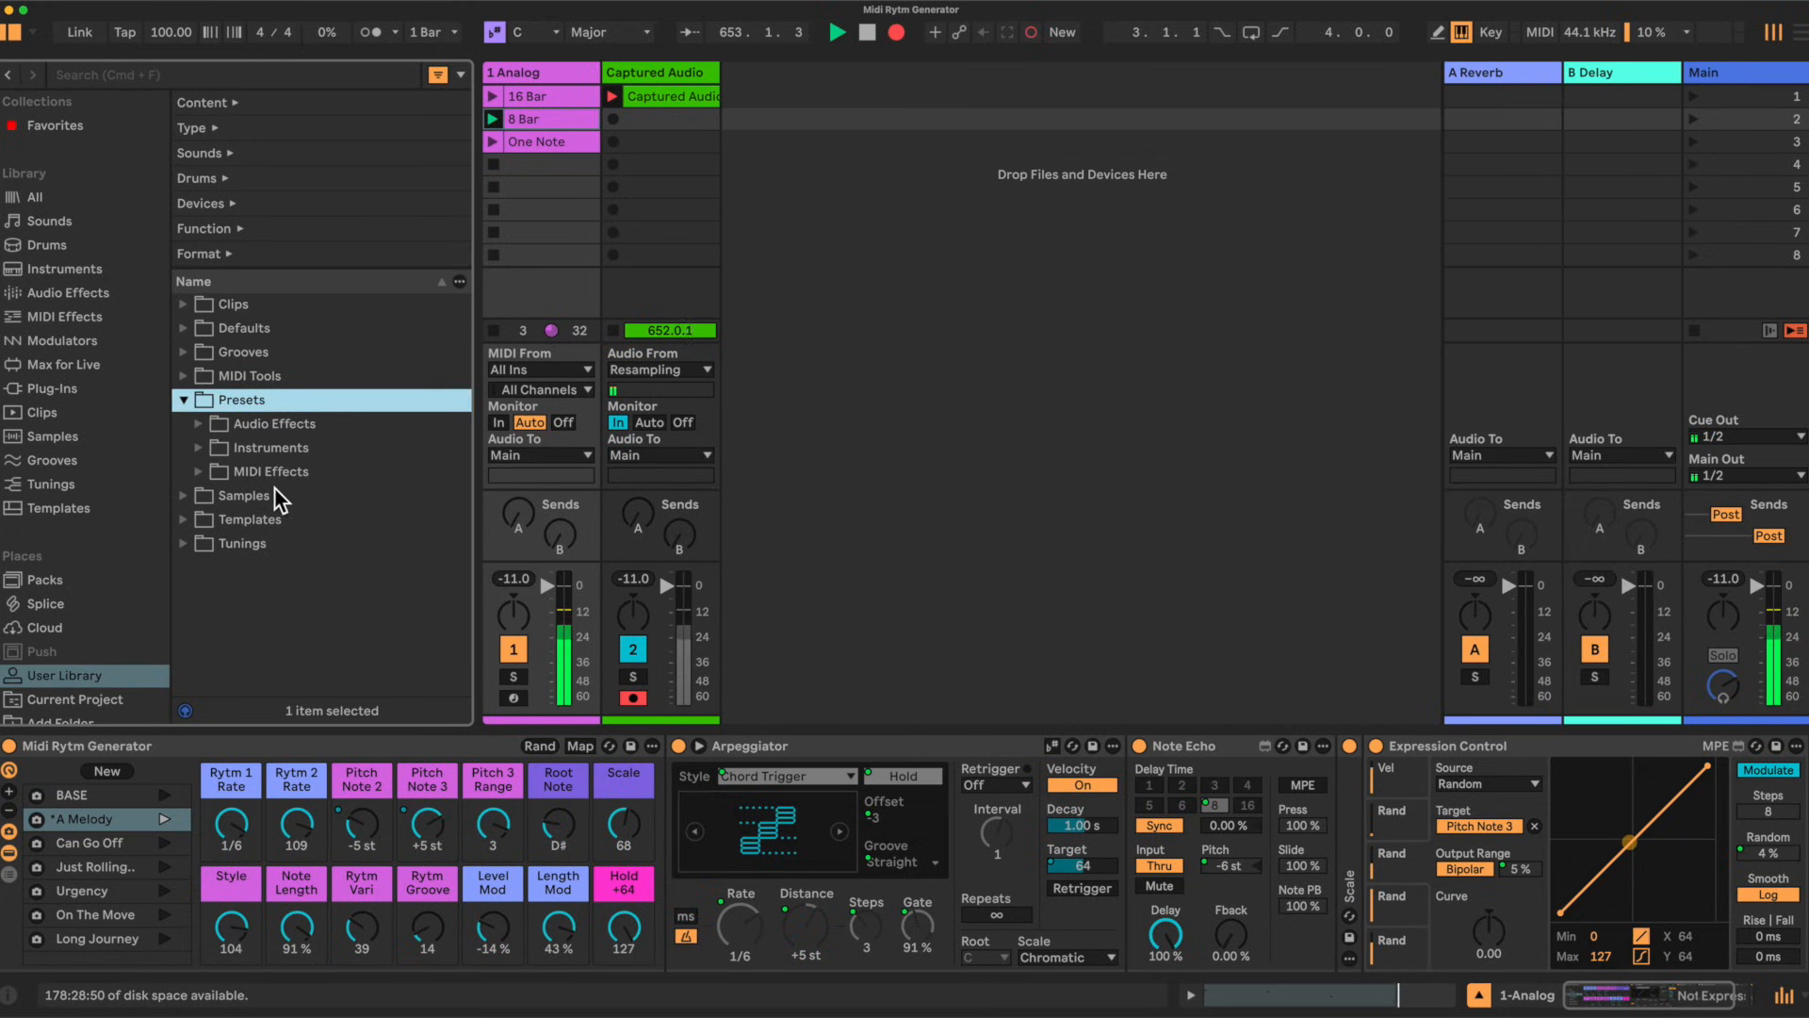
left_click(197, 471)
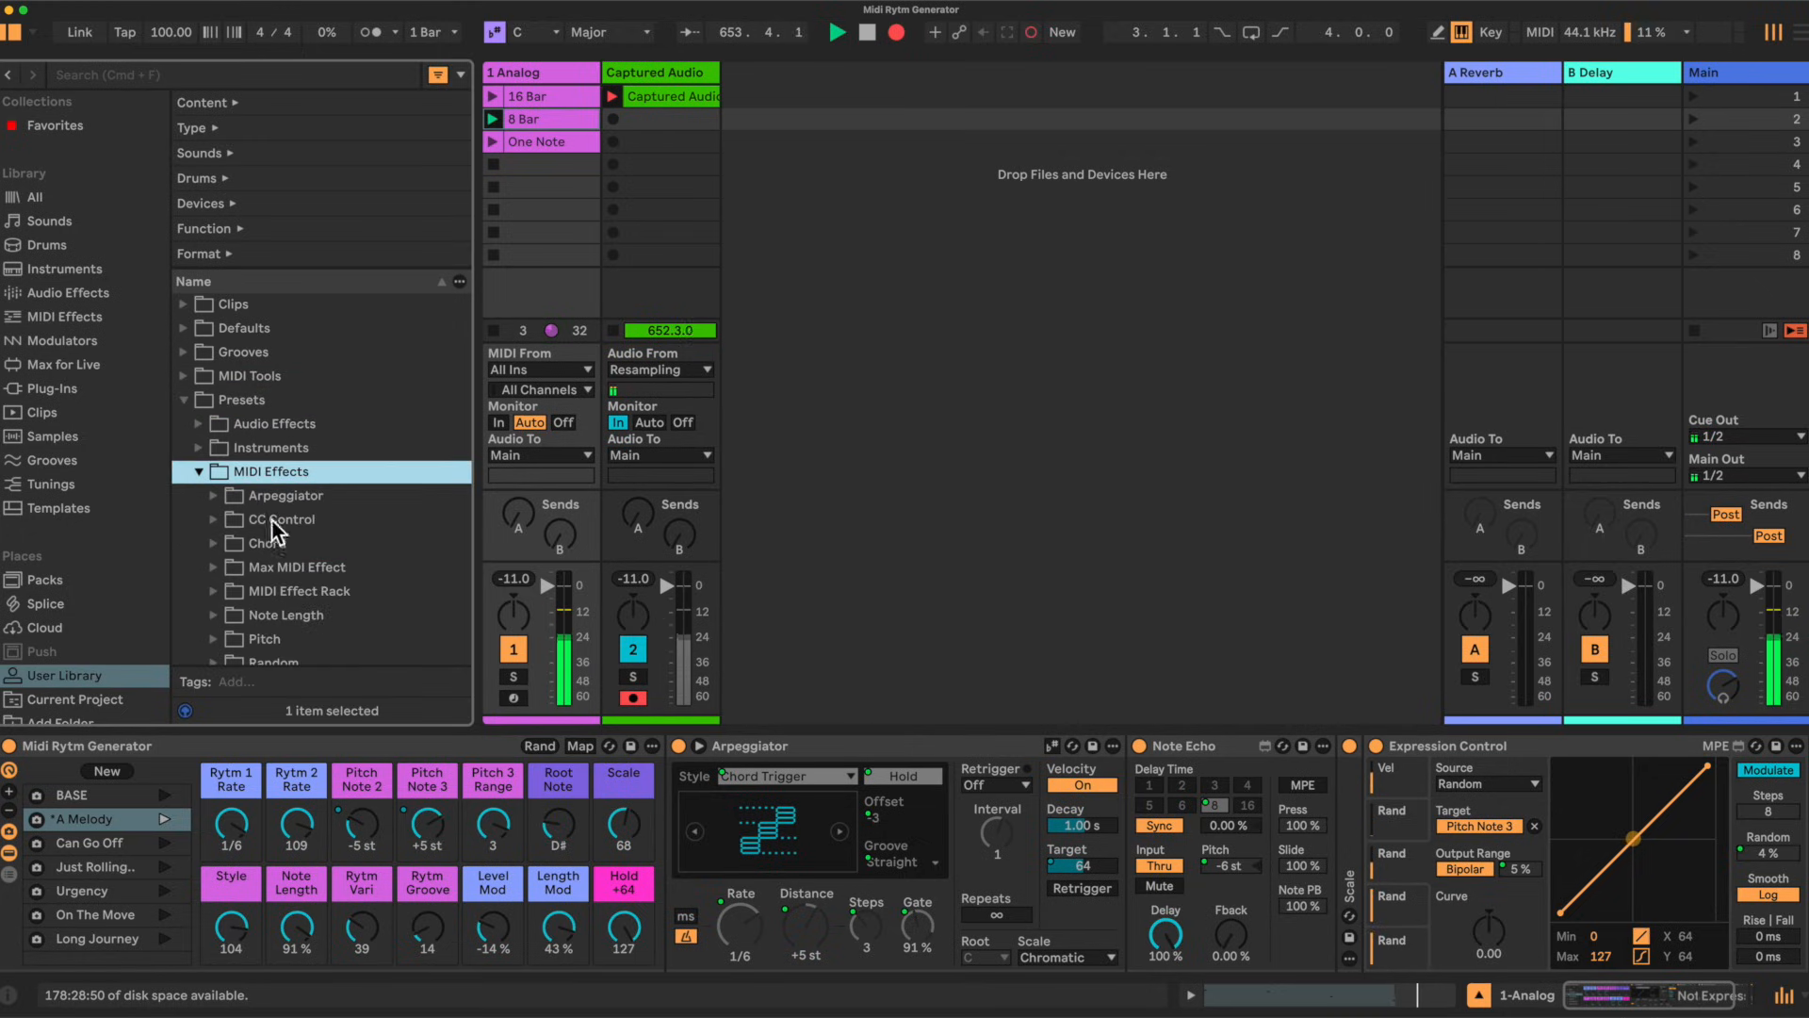
left_click(265, 591)
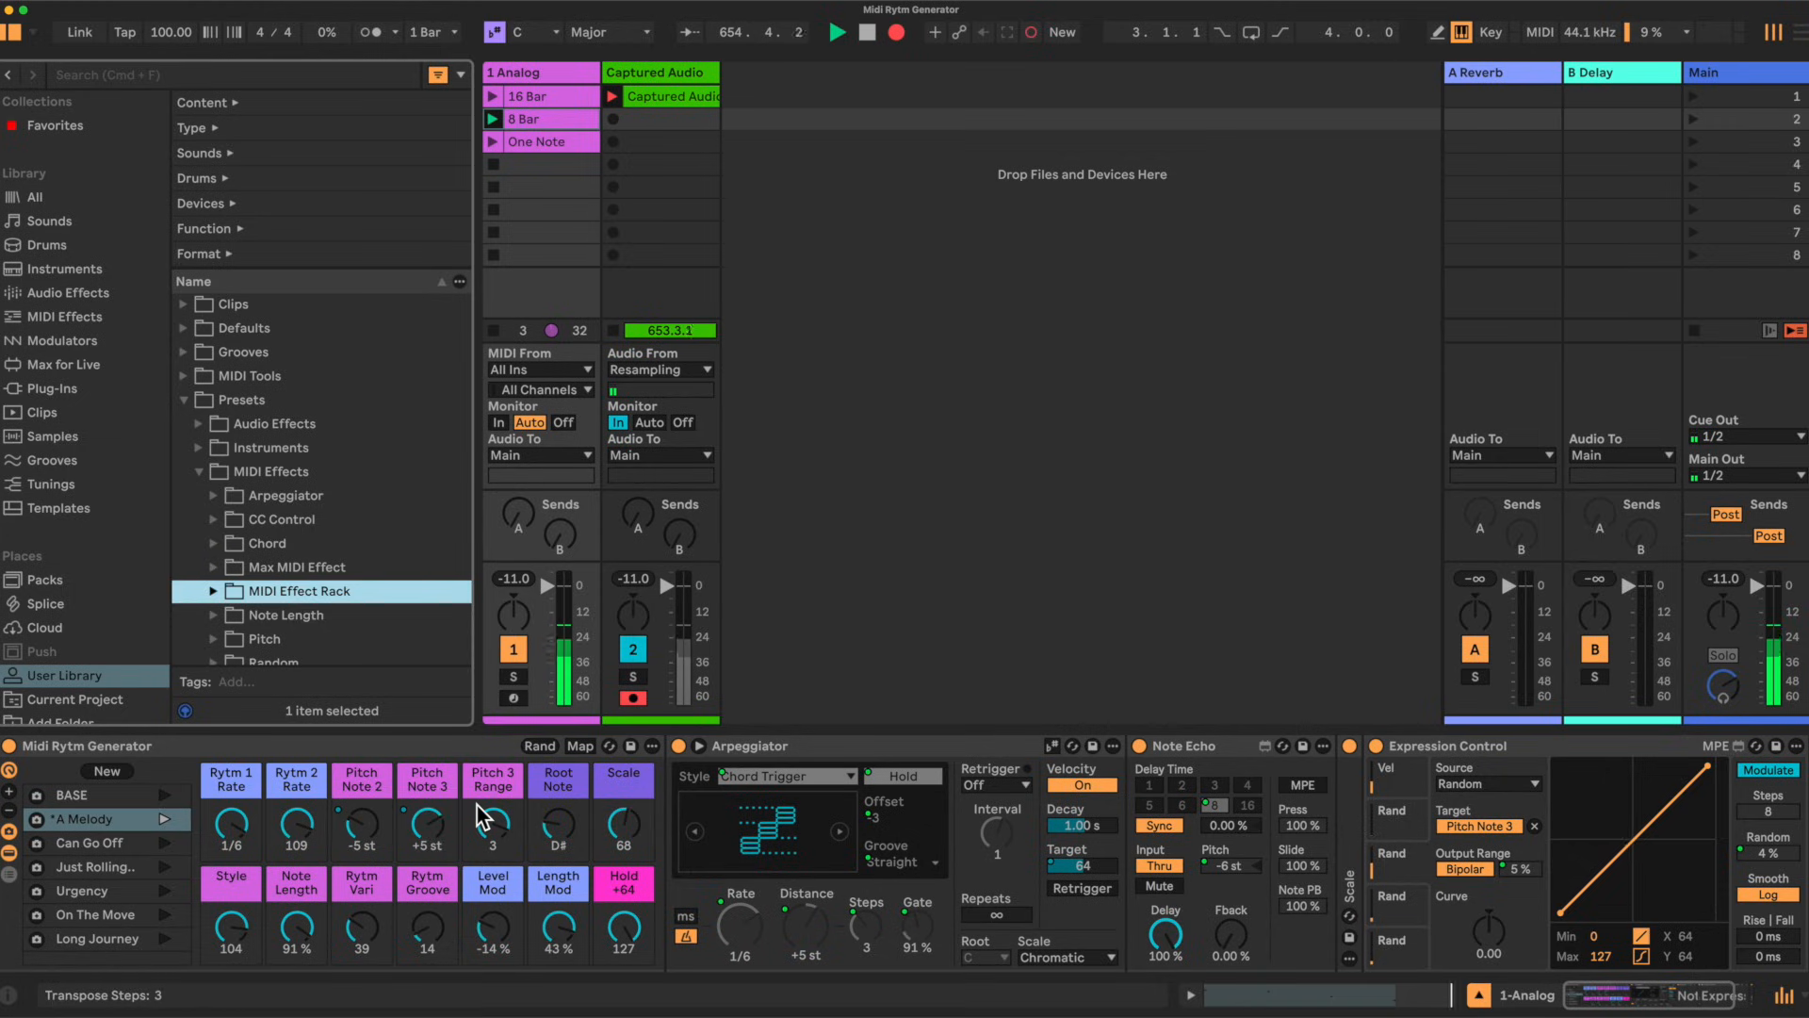
Step: Recall the Can Go Off variation and raise the 1 Analog track's Reverb send
left_click(81, 841)
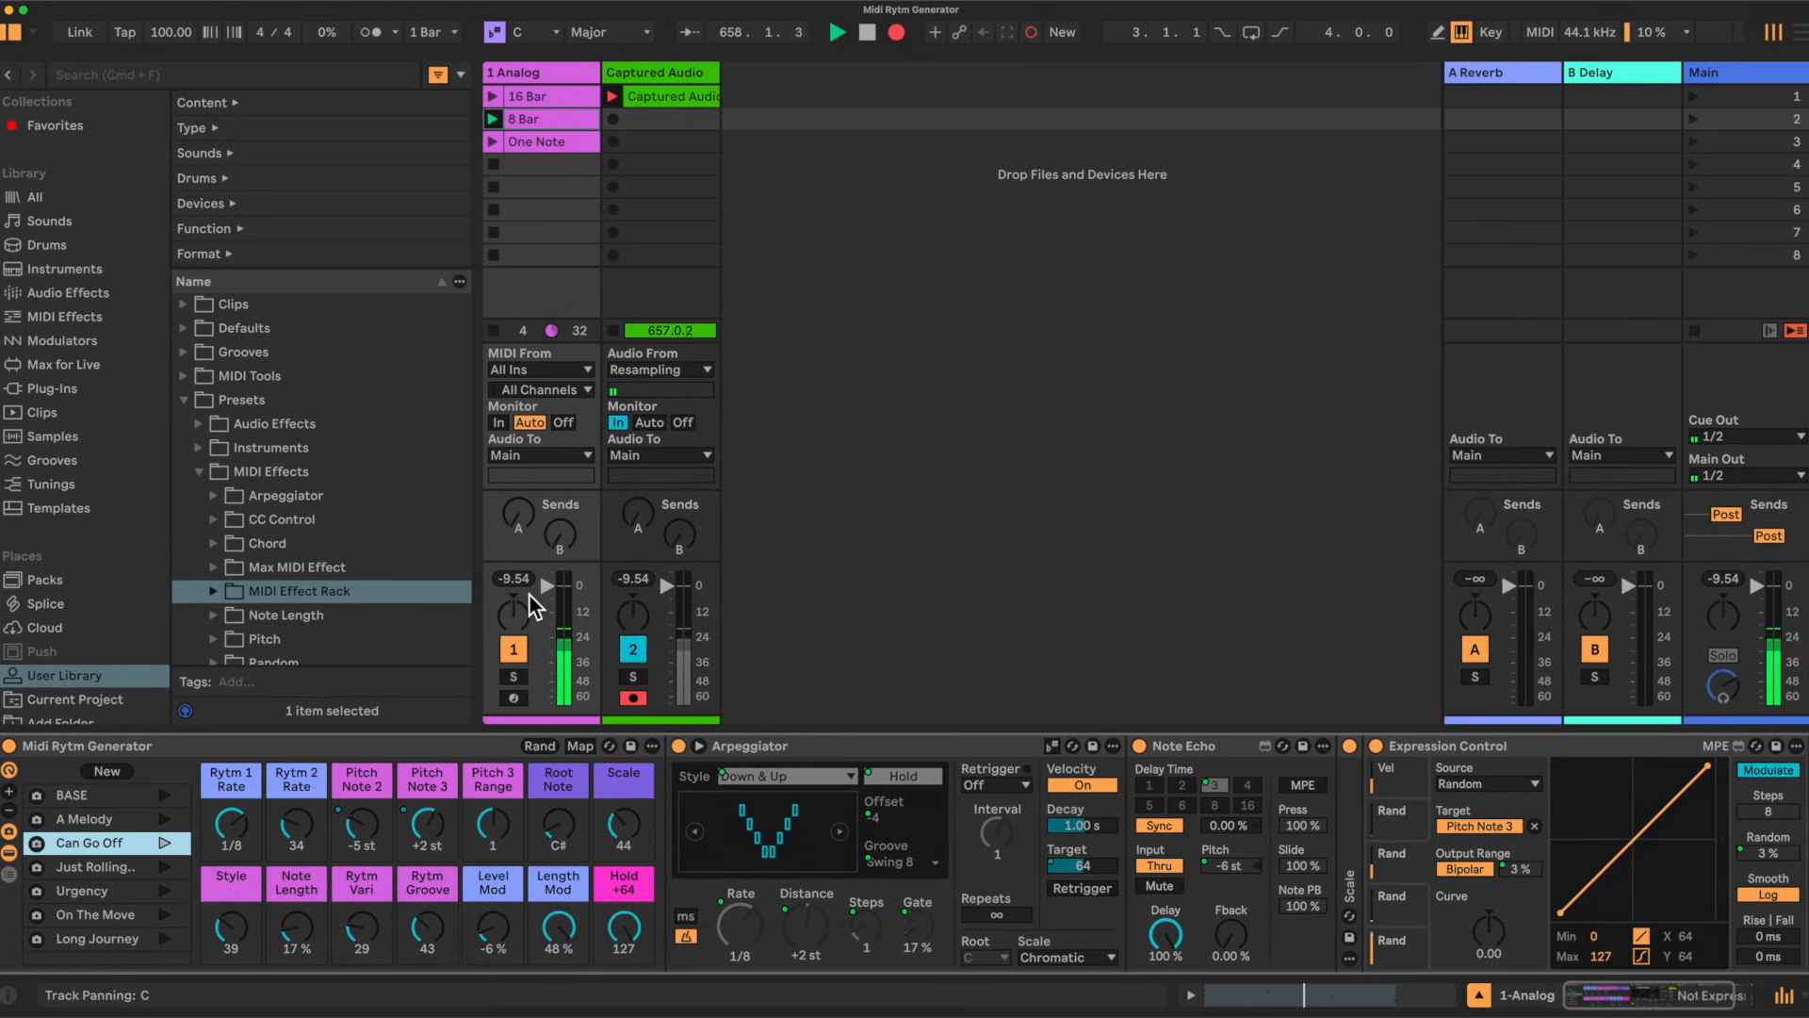
left_click_drag(526, 517, 526, 457)
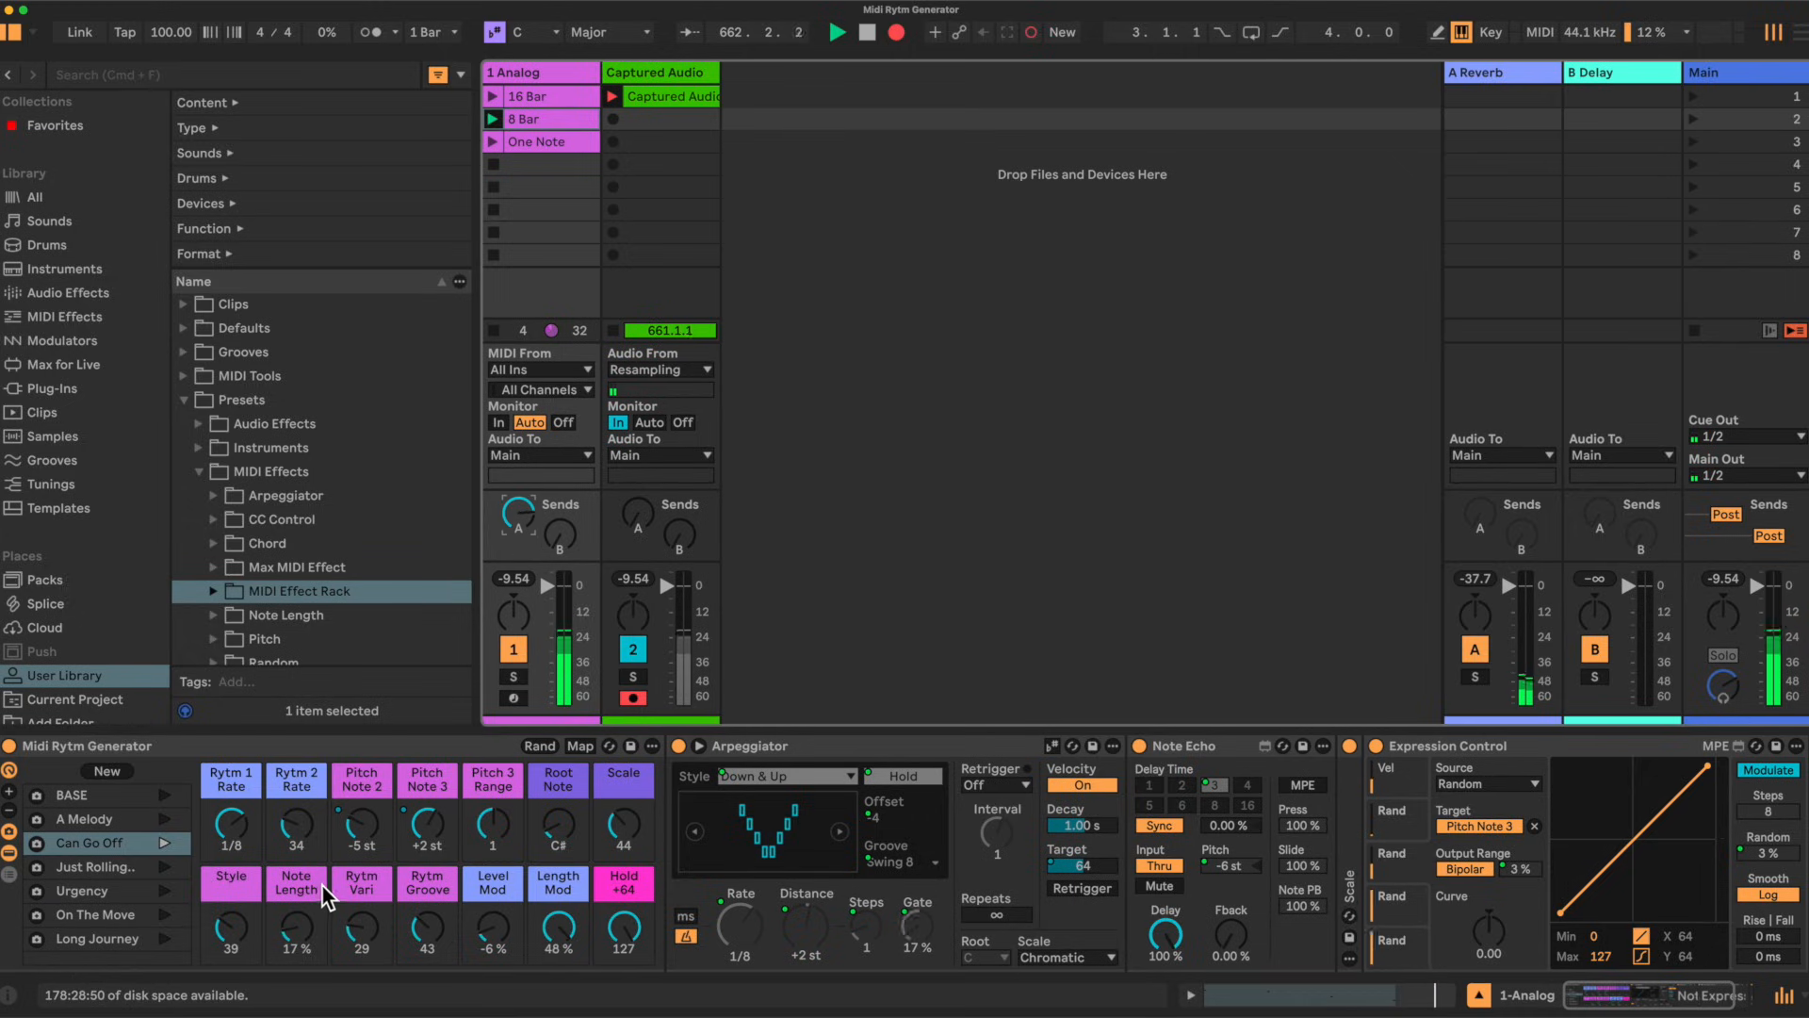
Step: Raise the Pitch Note 2 macro to +2 st and set the track's Delay send to about -20.6 dB
left_click_drag(369, 822, 413, 802)
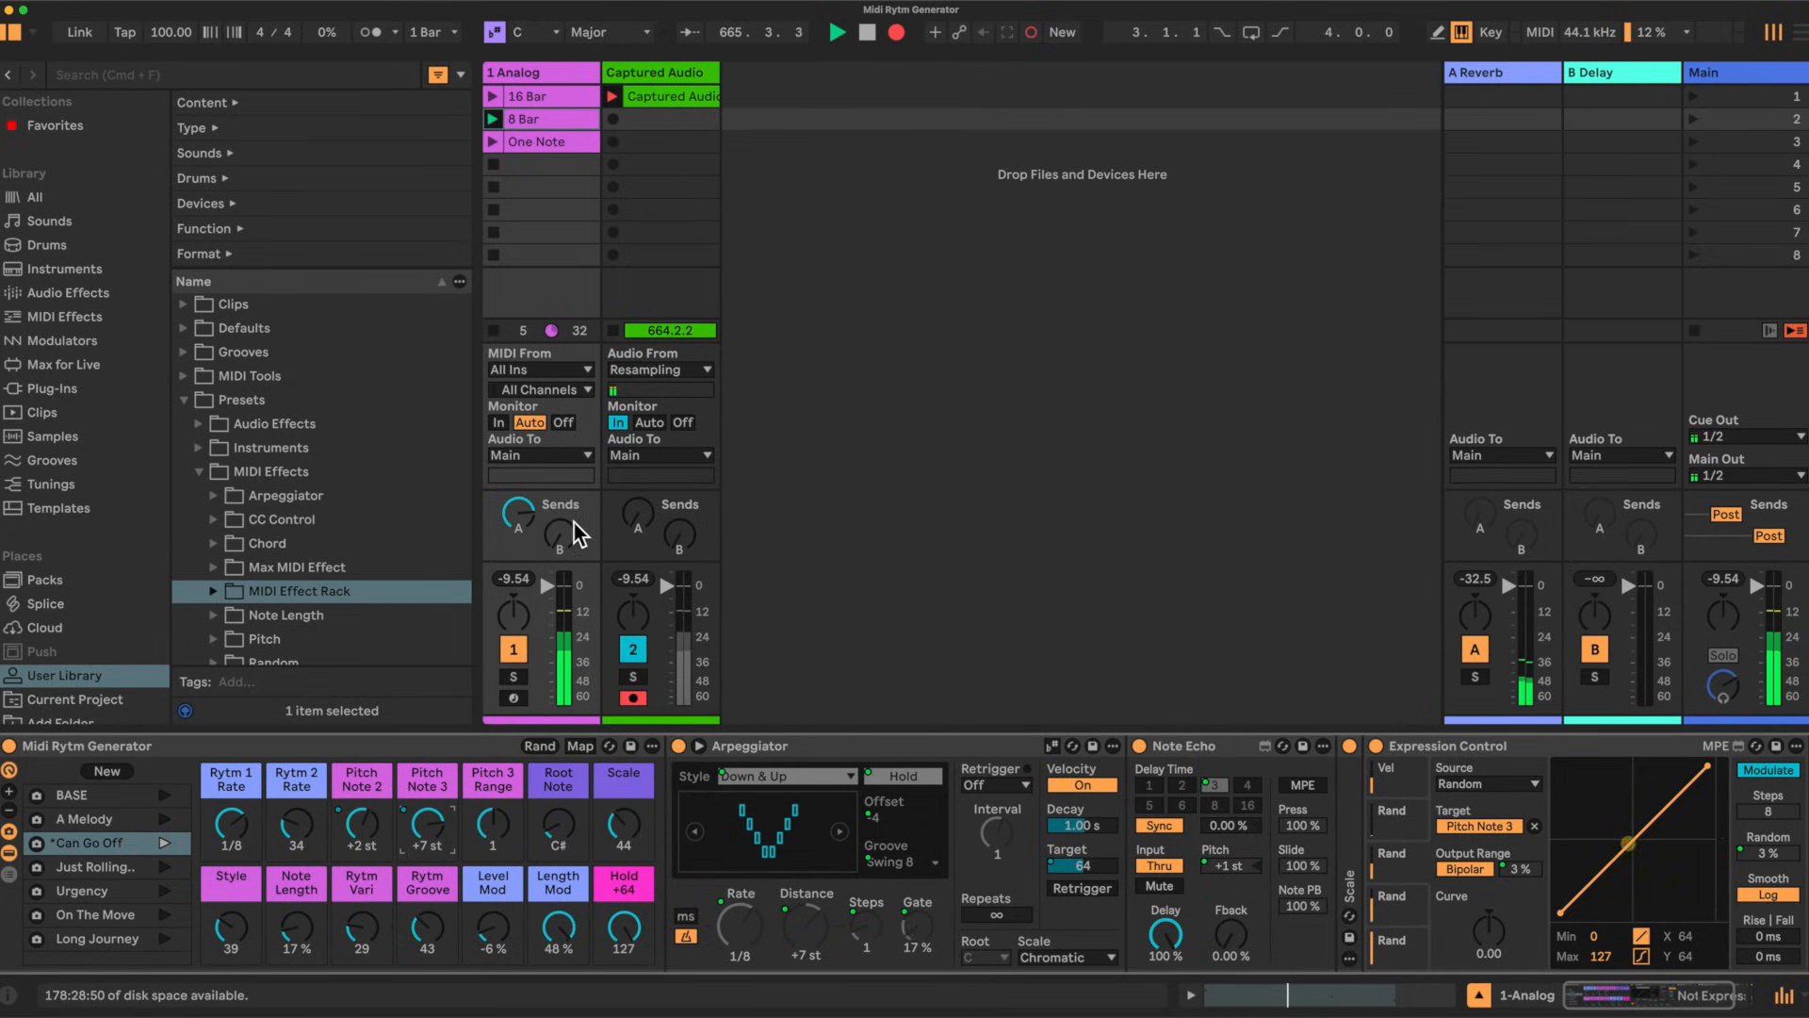
left_click_drag(572, 539, 560, 530)
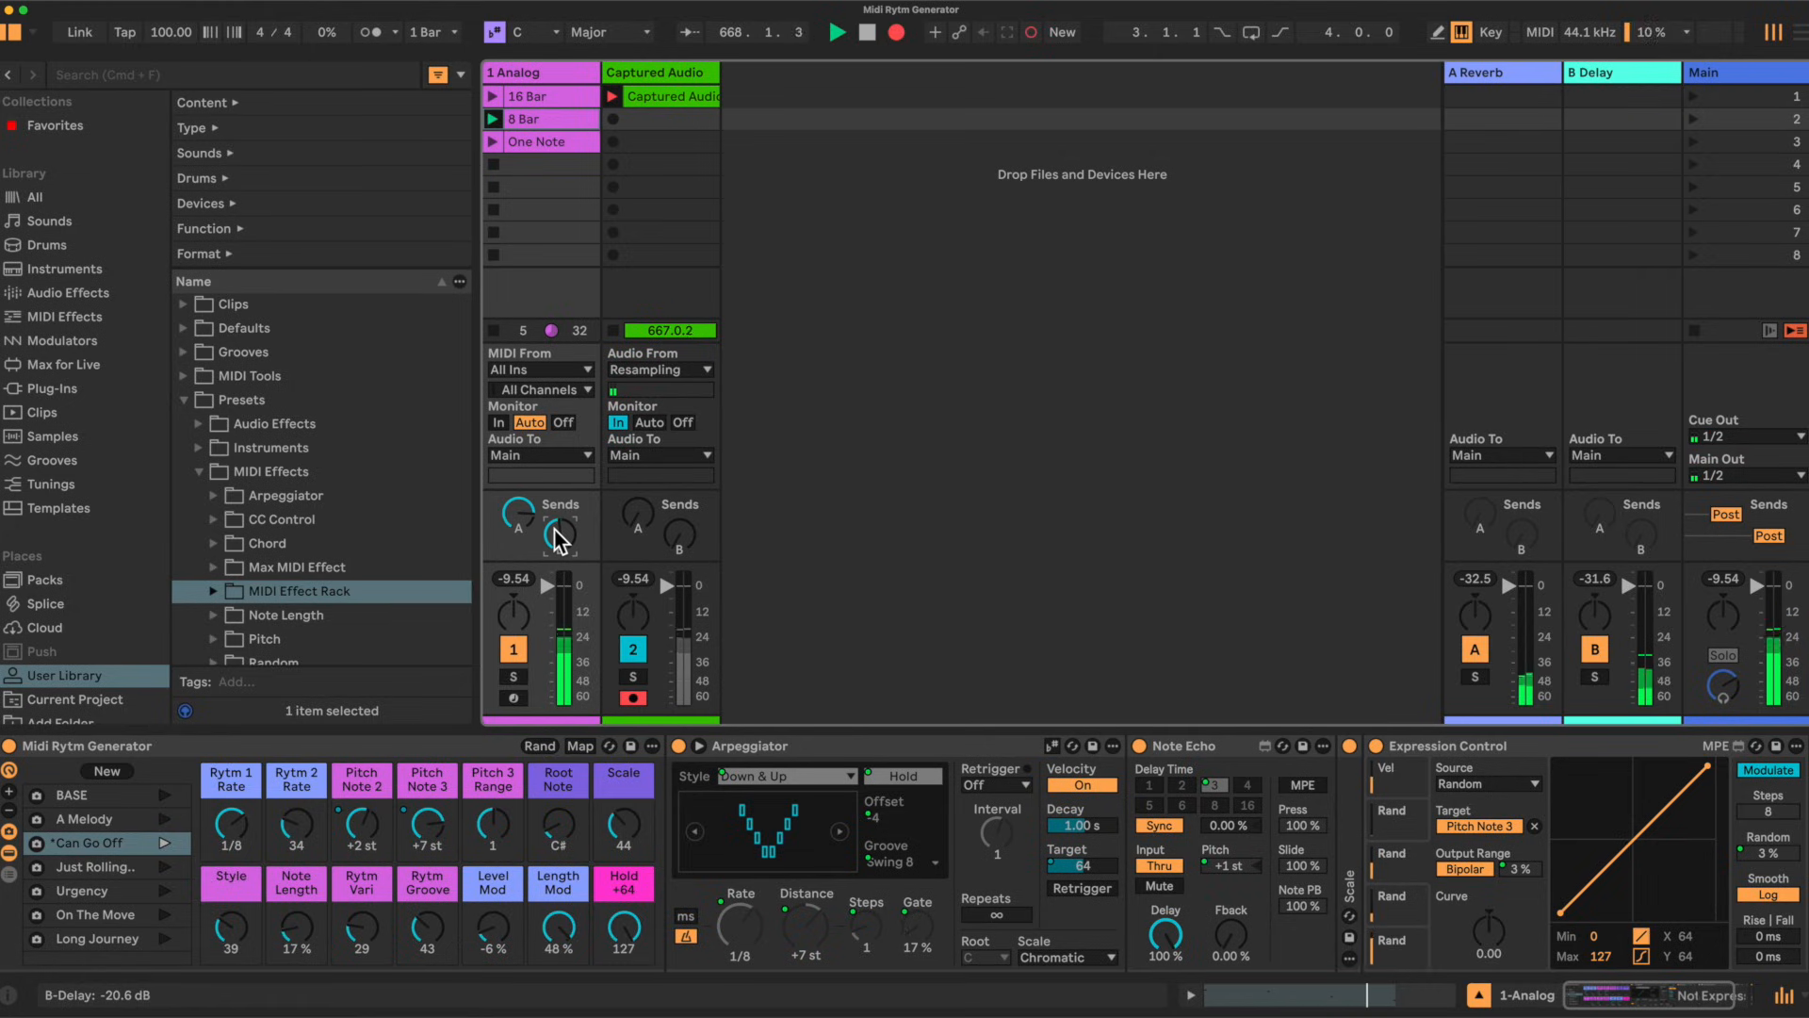